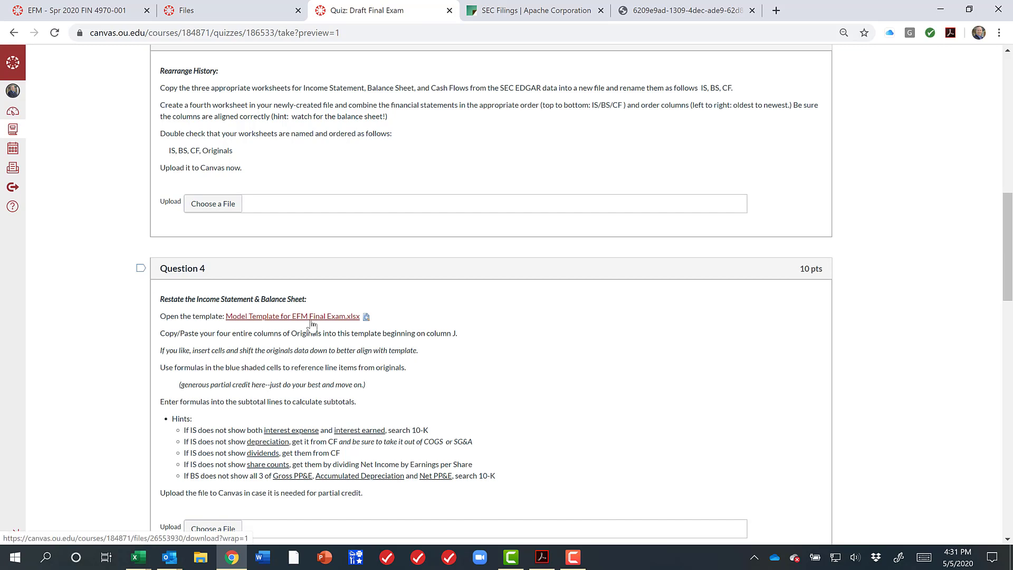
Open Model Template for EFM Final Exam.xlsx and copy columns A:D of the APA Originals workbook's Originals sheet into it starting at column J
left_click(313, 317)
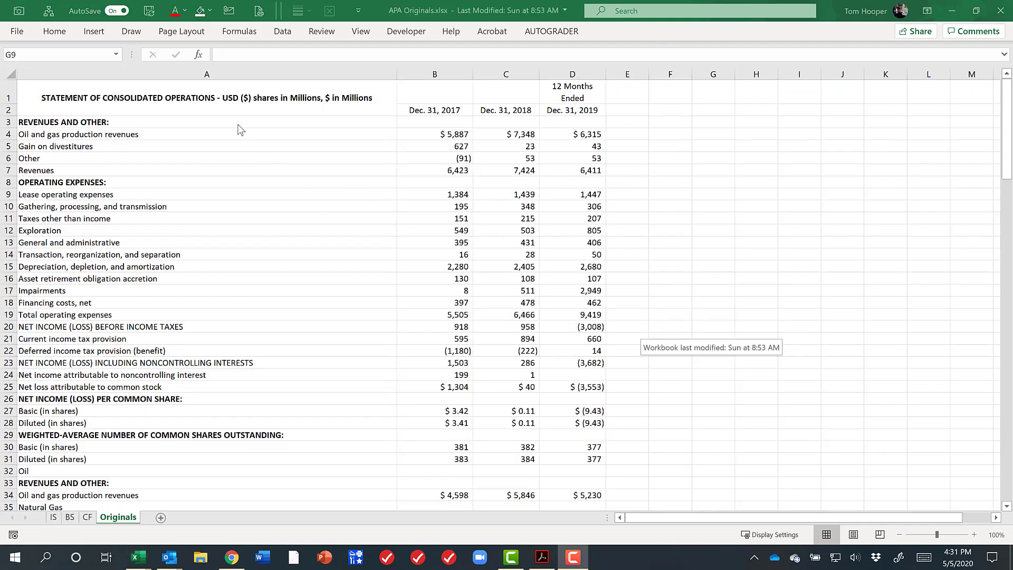
left_click(211, 103)
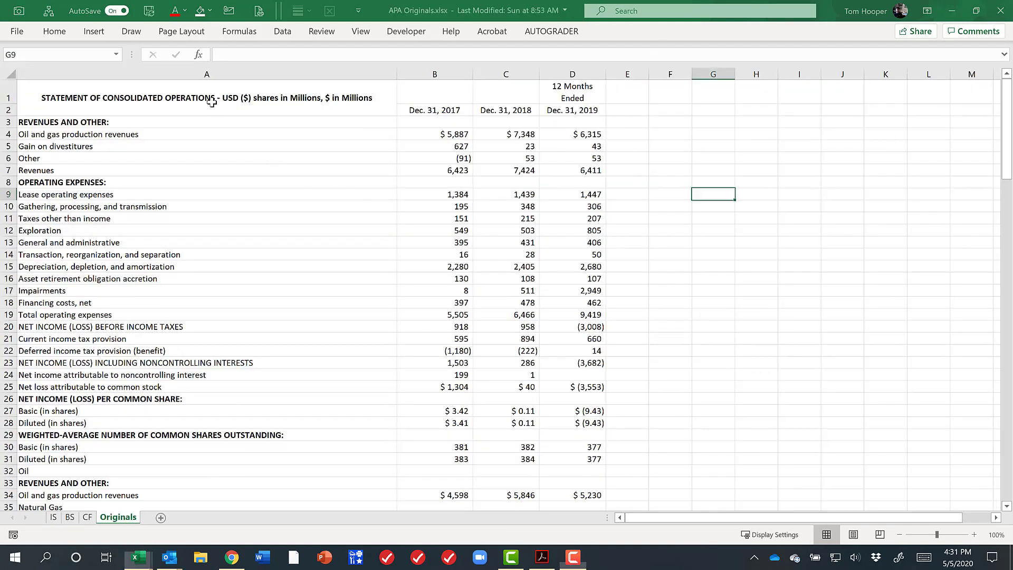
left_click(214, 99)
left_click_drag(295, 75, 573, 74)
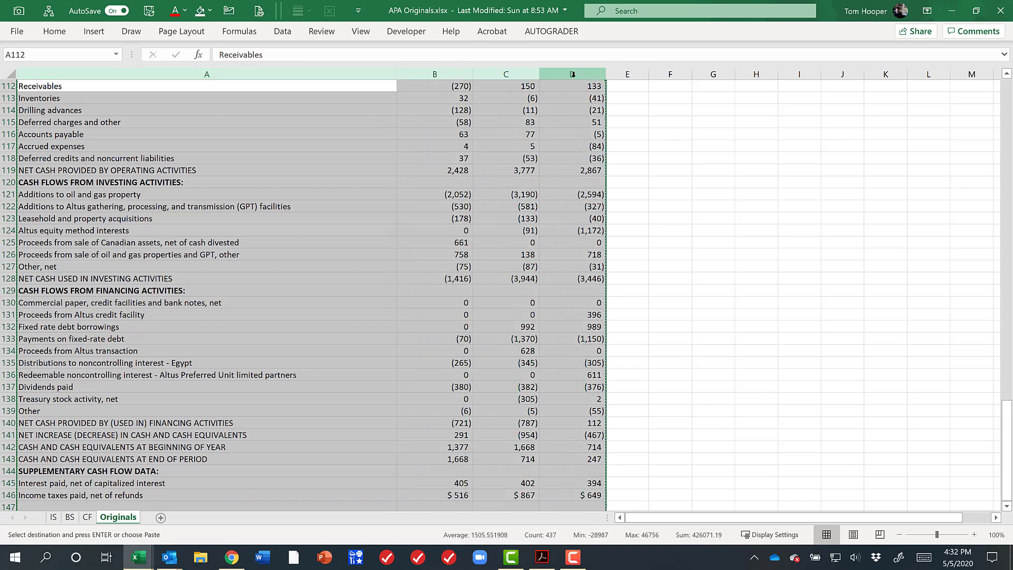
key("alt+Tab")
key("ctrl+v")
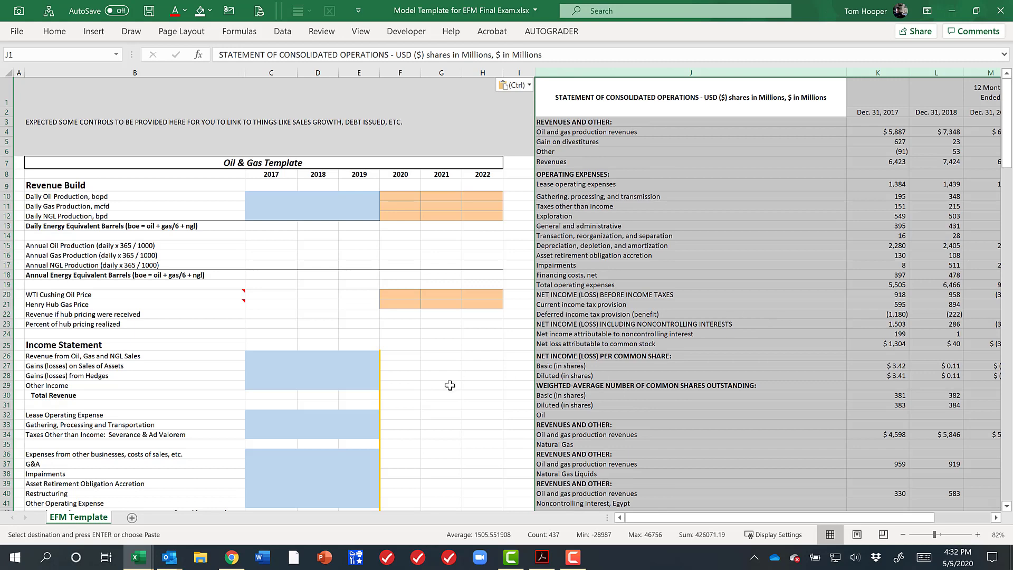
Compare the template's Revenue Build and Income Statement input cells with the 2017–2019 oil and gas production revenues in the pasted originals
left_click(100, 349)
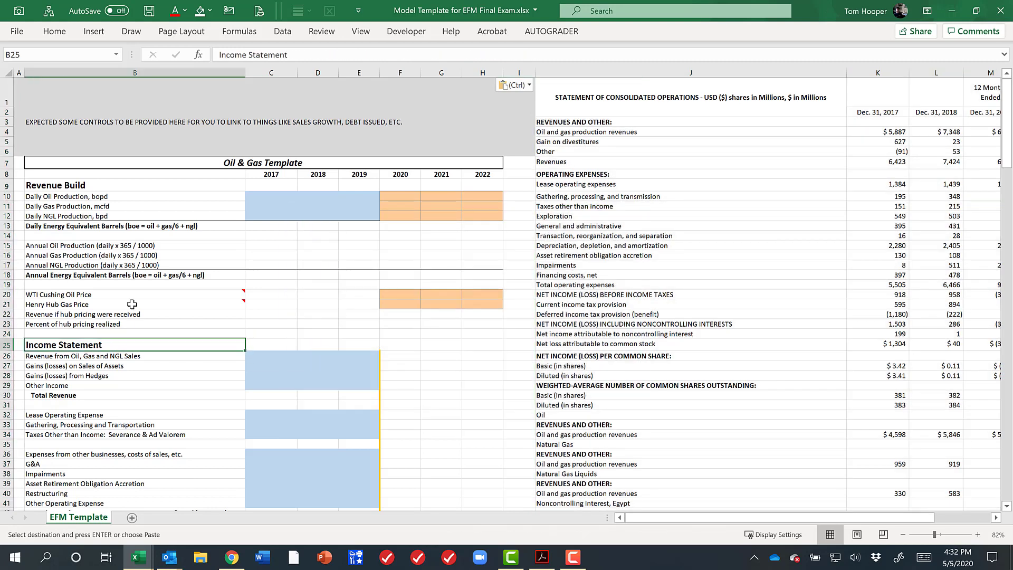
left_click(278, 196)
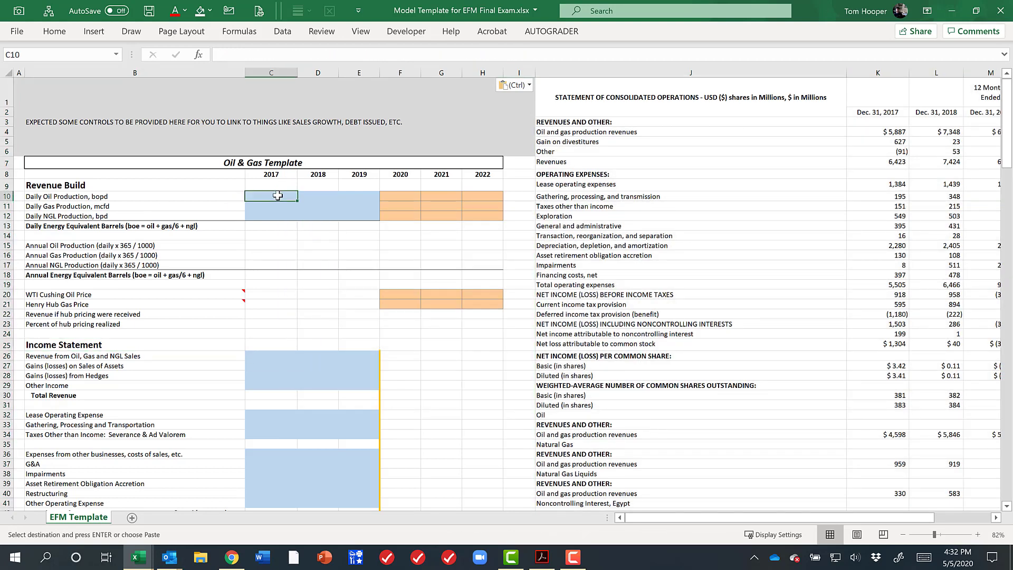
left_click(280, 357)
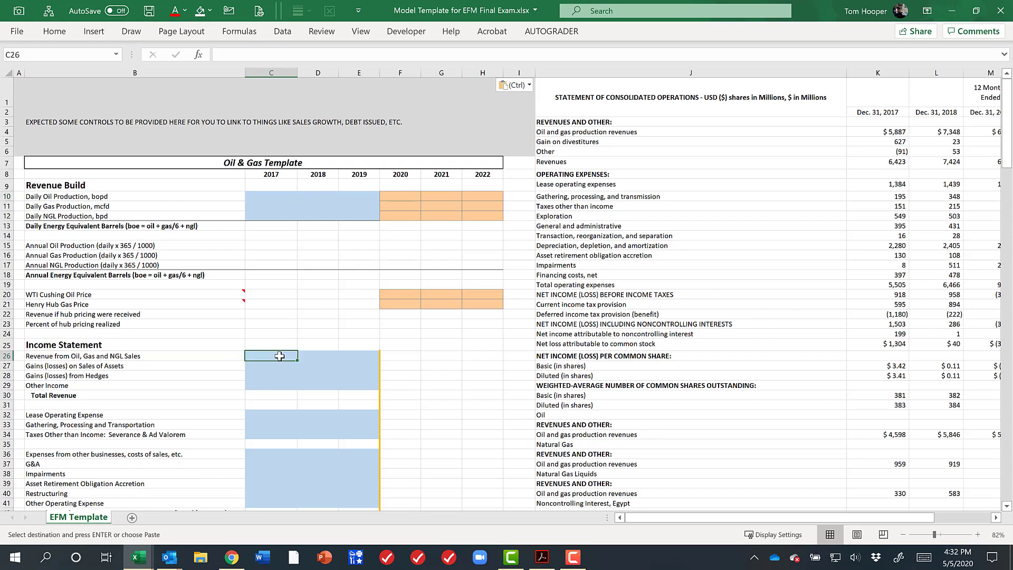
left_click(882, 131)
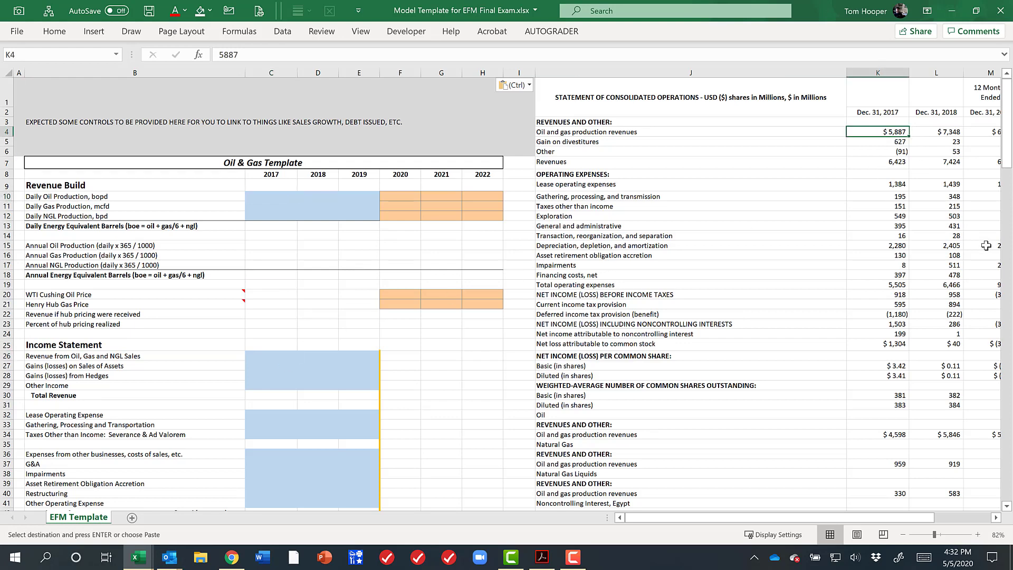
key("shift+Right")
key("shift+Right")
key("ctrl")
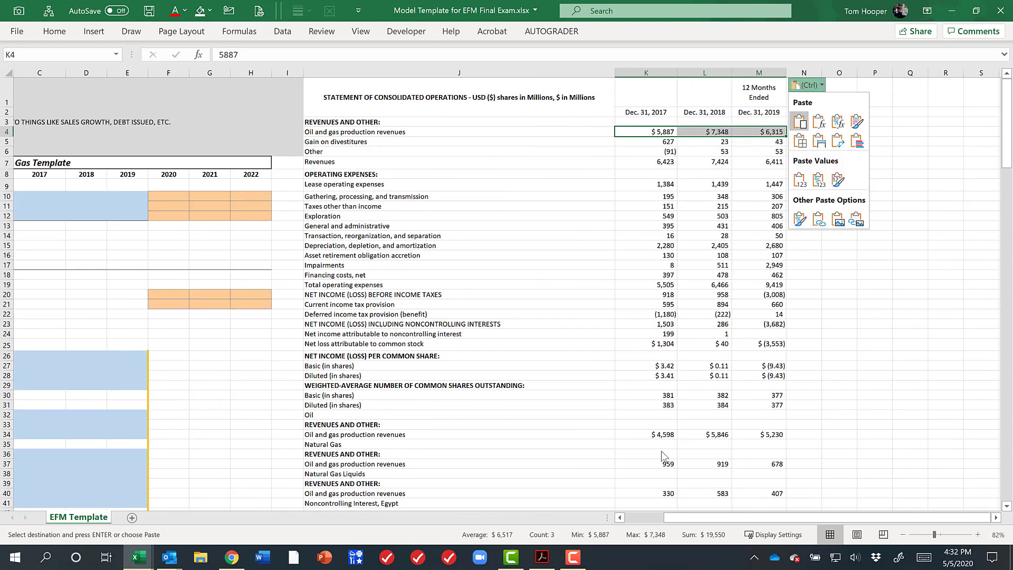
left_click(638, 517)
Link Revenue from Oil, Gas and NGL Sales in C26 to K4 and fill the formula across through 2019
left_click(267, 358)
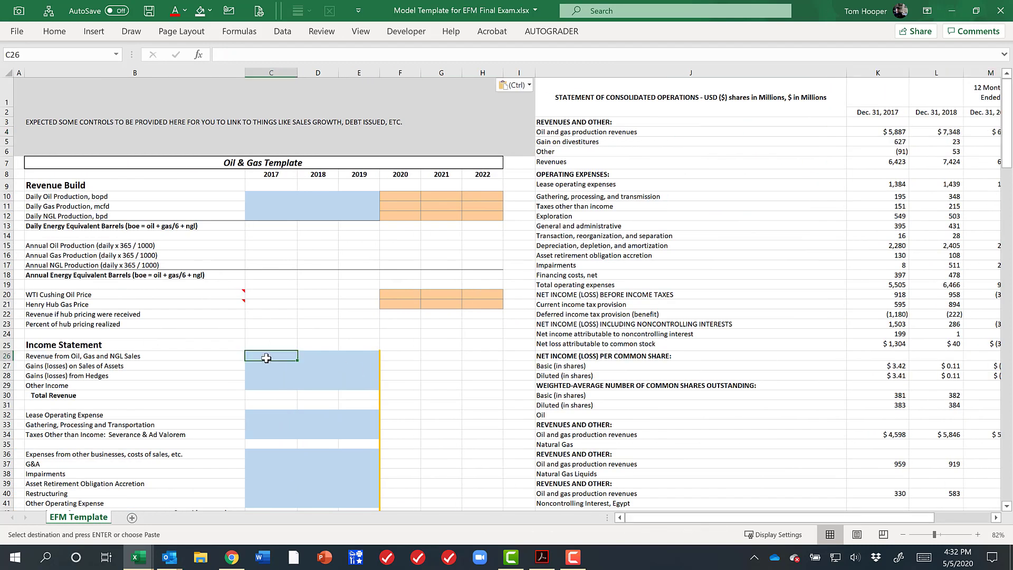
type("=")
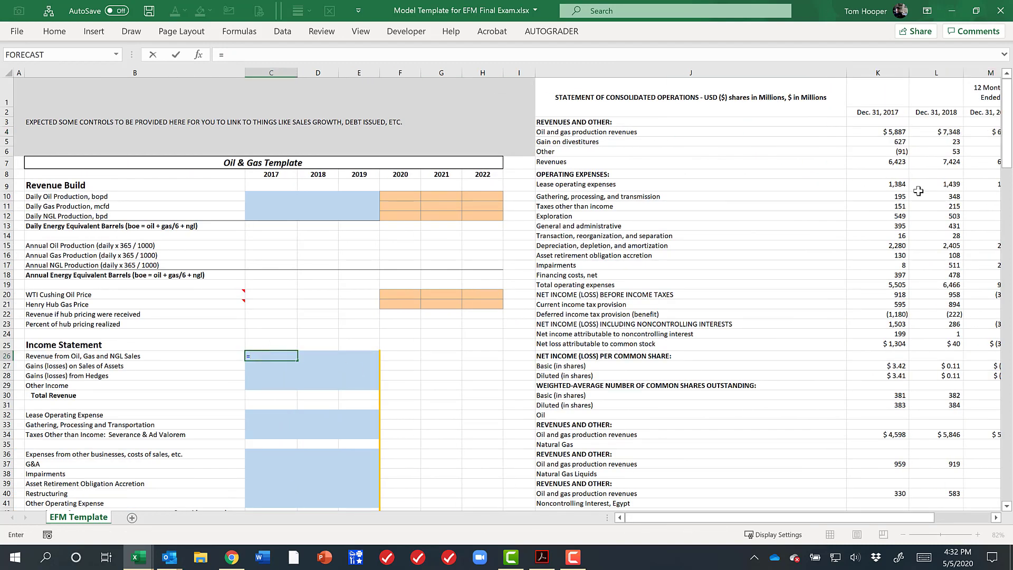
left_click(875, 128)
key("ctrl+Return")
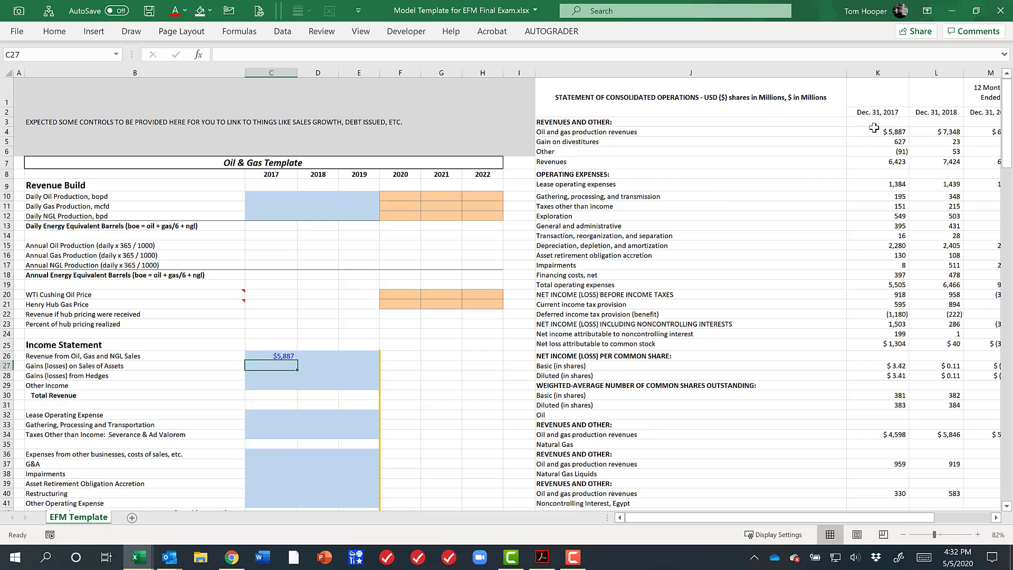
key("shift+Right")
key("shift+Right")
key("ctrl+r")
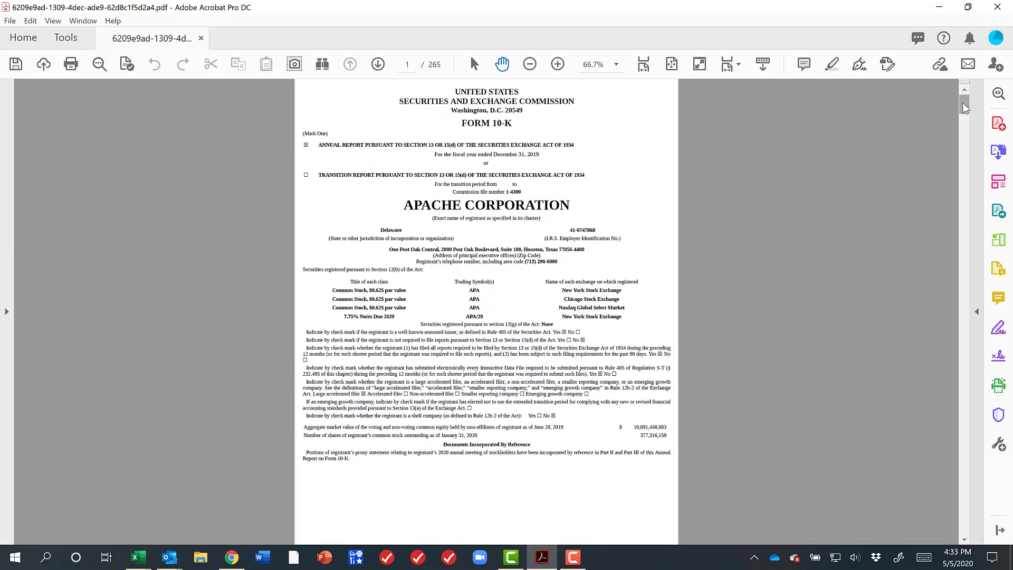
Find the production volumes by region table in the Management's Discussion and Analysis section of Apache's 10-K
scroll(825, 219, "down", 10)
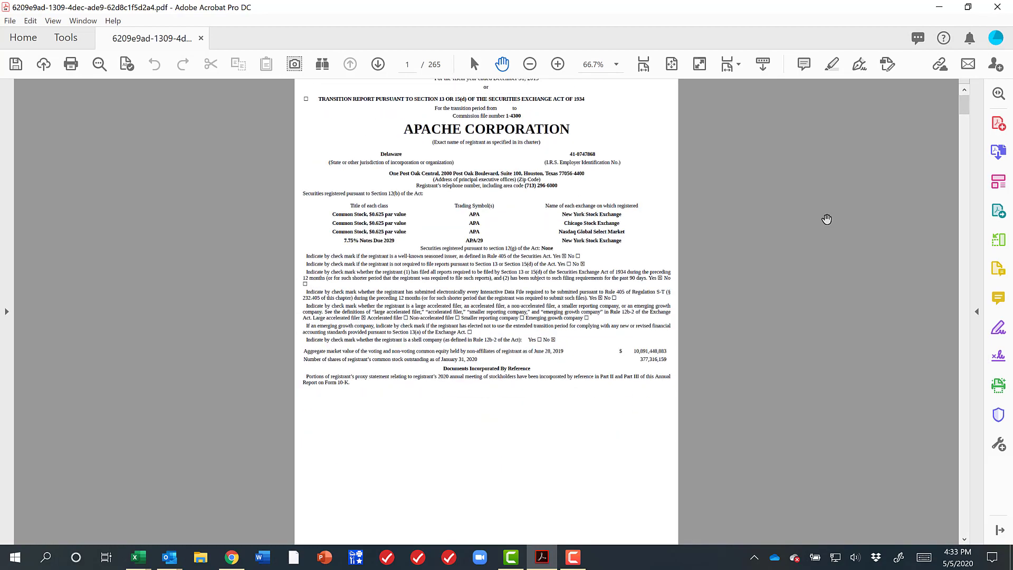
scroll(824, 218, "down", 8)
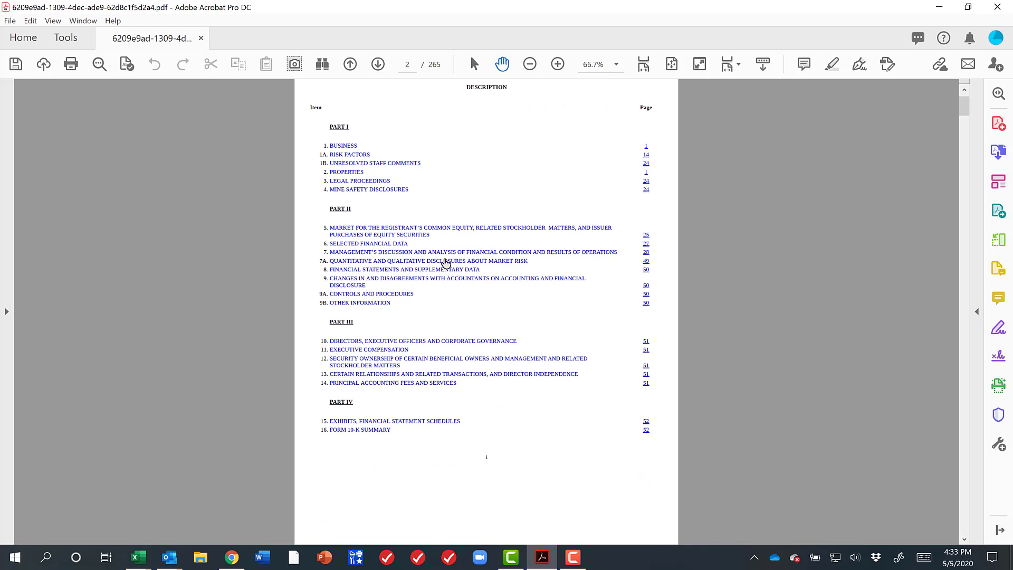
left_click(445, 256)
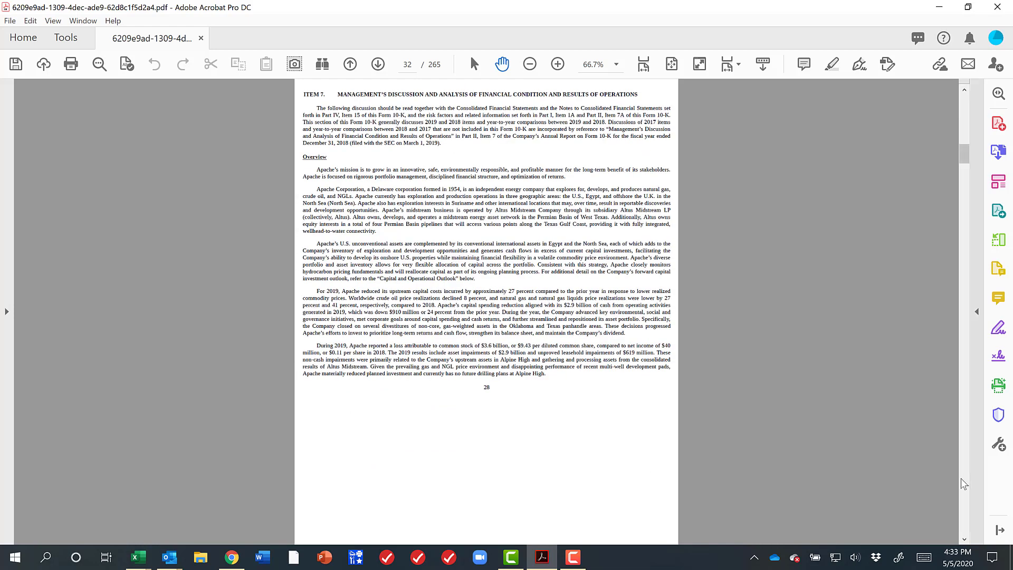
scroll(964, 484, "down", 12)
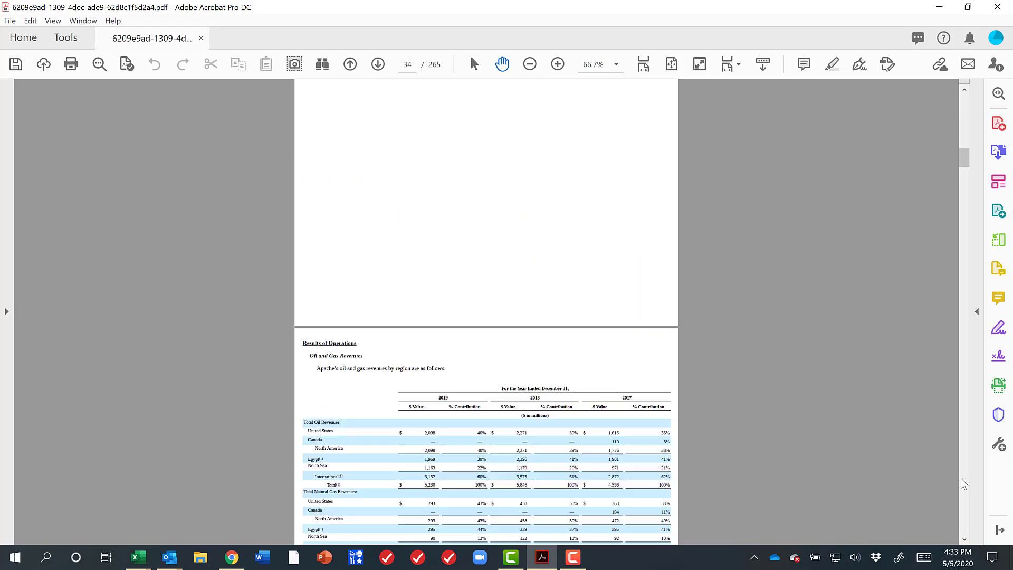
scroll(734, 431, "down", 5)
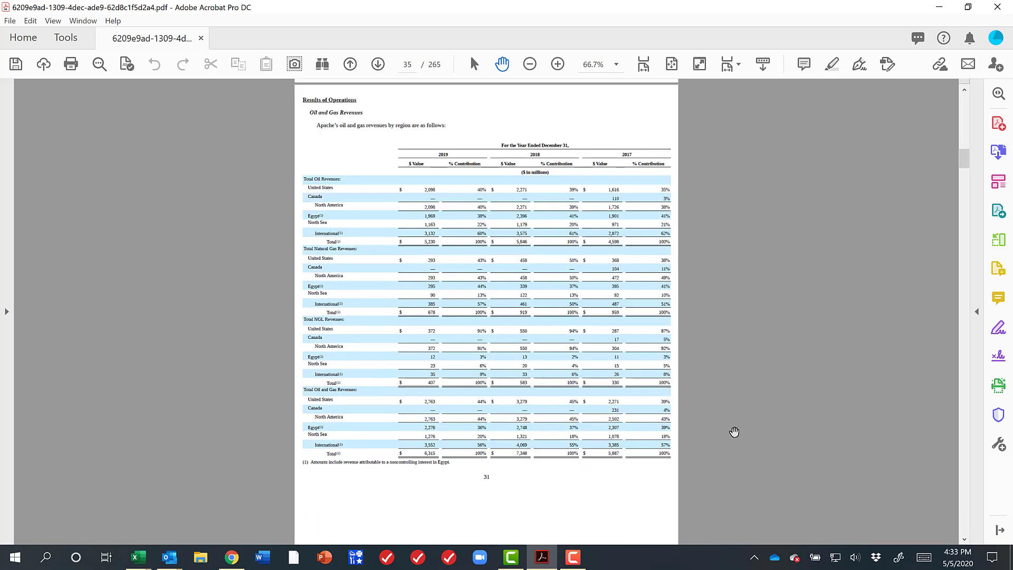
scroll(734, 432, "up", 3)
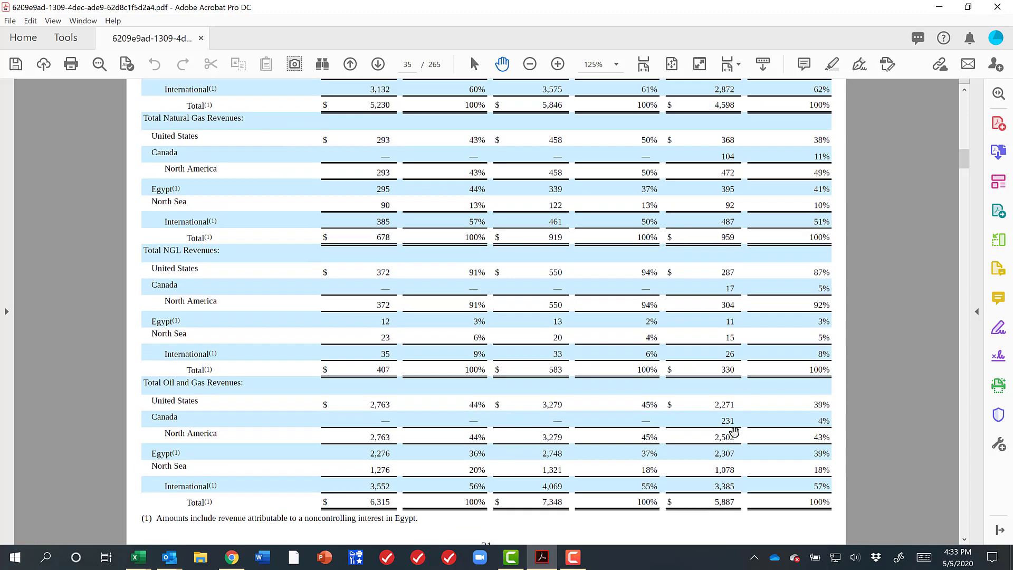
scroll(734, 432, "up", 5)
scroll(734, 432, "down", 1)
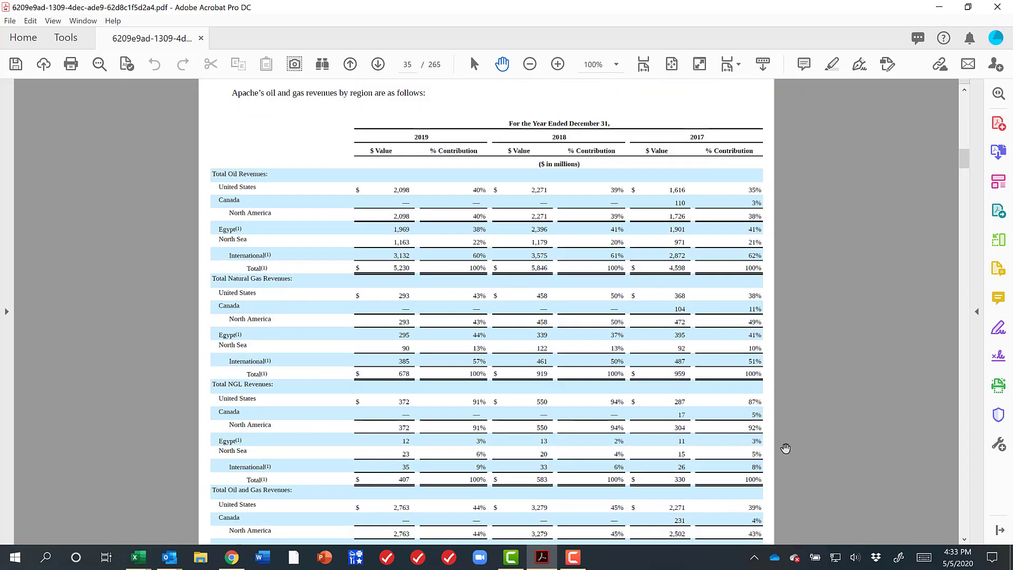
scroll(772, 443, "down", 4)
scroll(772, 443, "down", 10)
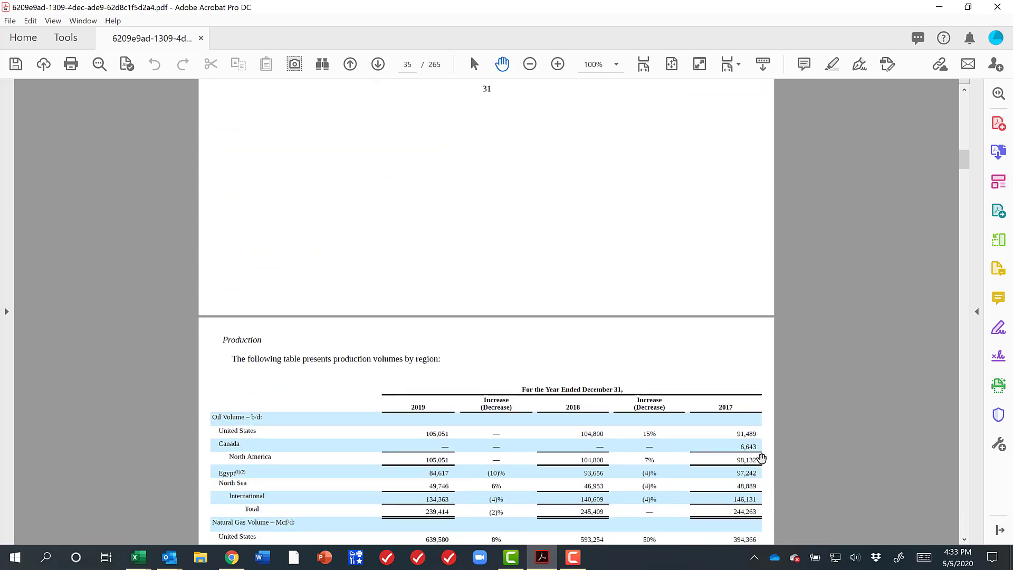
scroll(760, 462, "down", 2)
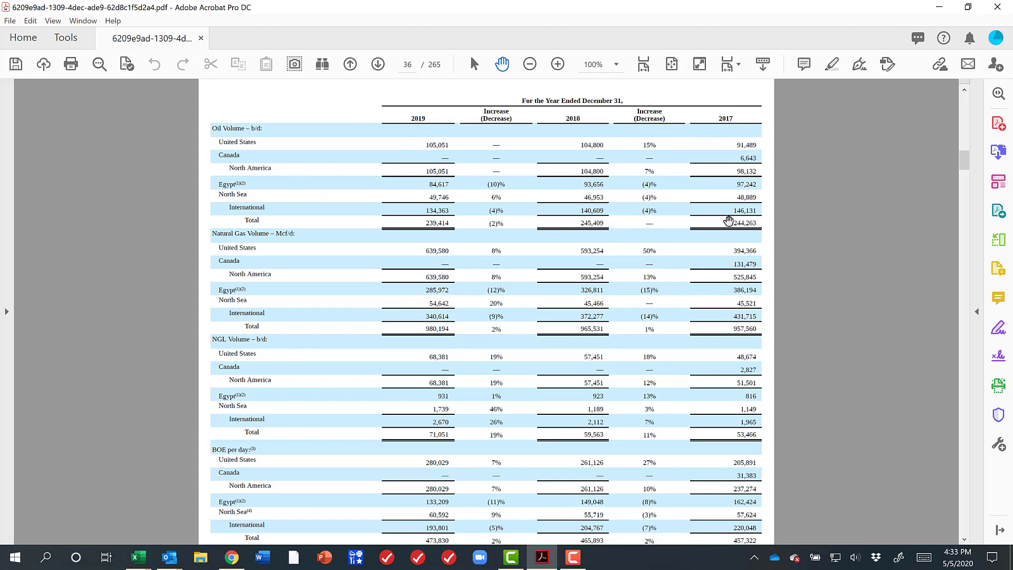
Copy the 2017 total oil volume, 244,263, from the 10-K into Daily Oil Production cell C10 of the Excel template
double_click(738, 222)
key("ctrl+c")
key("alt+Tab")
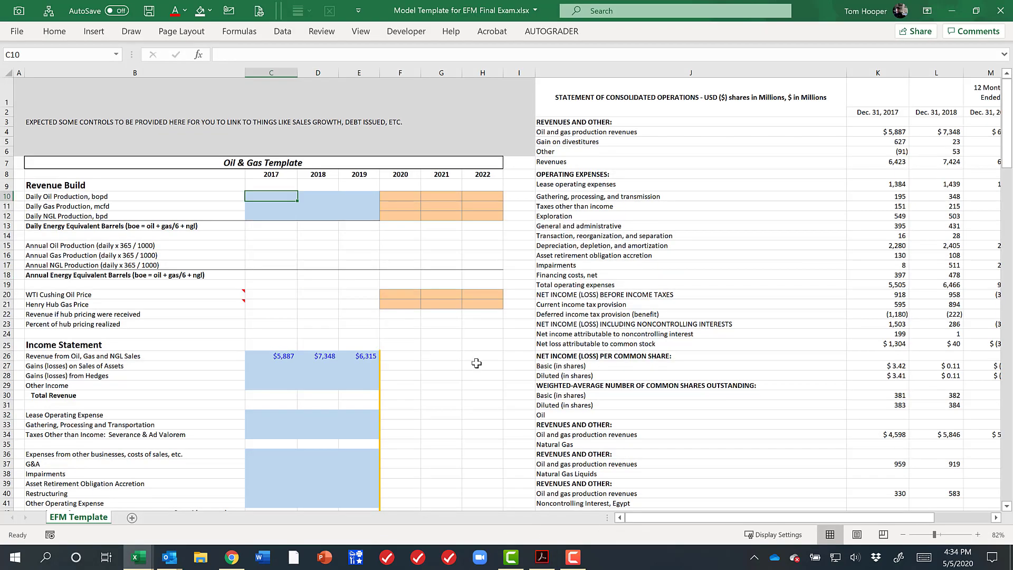
key("ctrl+v")
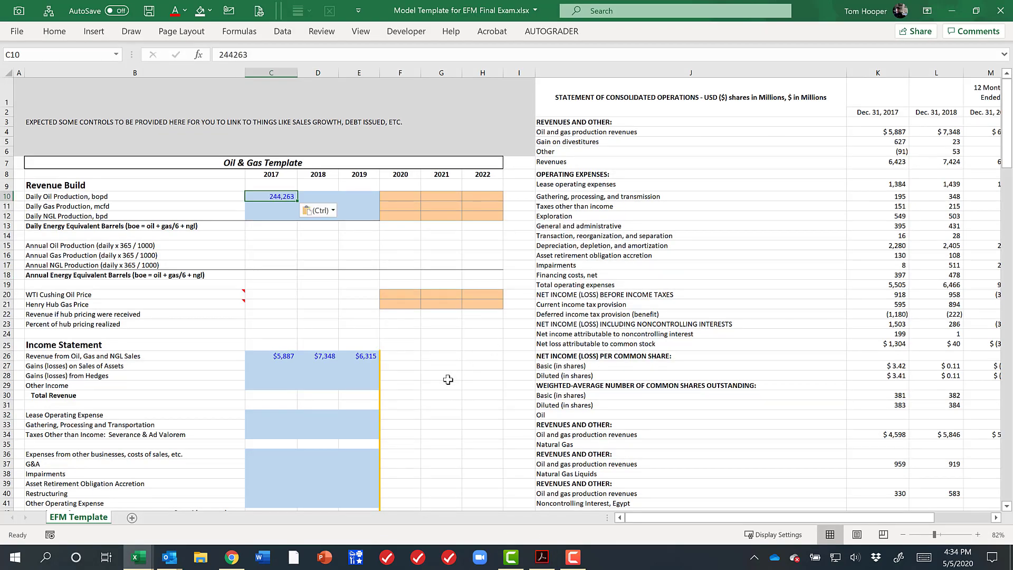
Copy the 2018 total oil volume, 245,409, from the 10-K in Acrobat into cell D10 of the Excel template
key("alt+Tab")
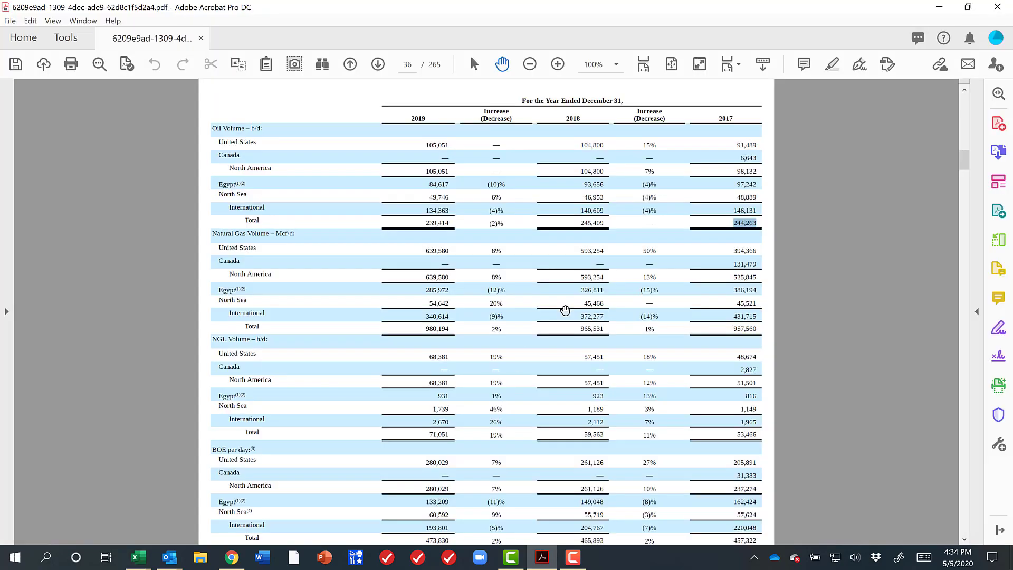
left_click_drag(580, 223, 607, 222)
key("ctrl+c")
key("alt+Tab")
left_click(319, 196)
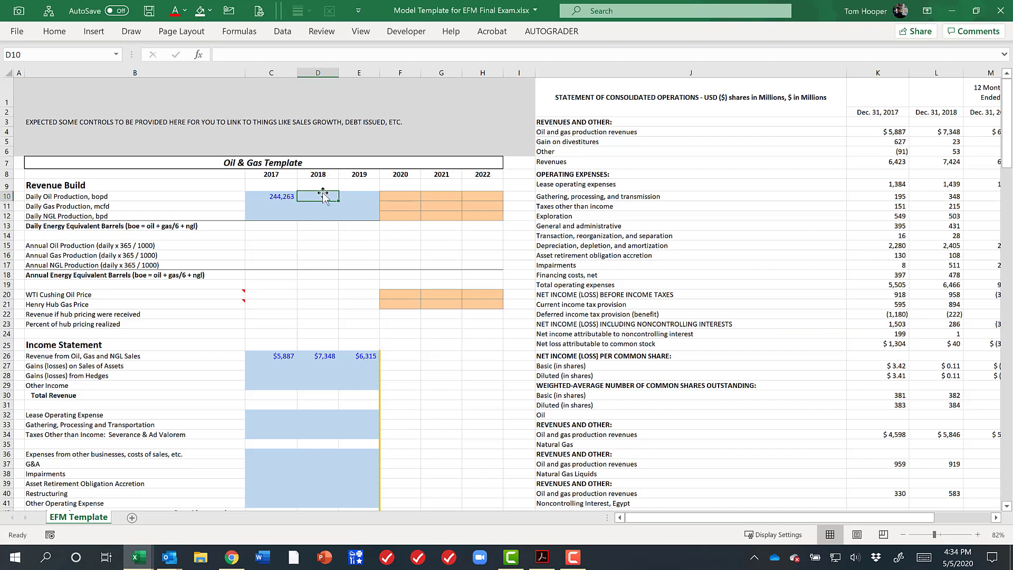
key("ctrl+v")
key("Right")
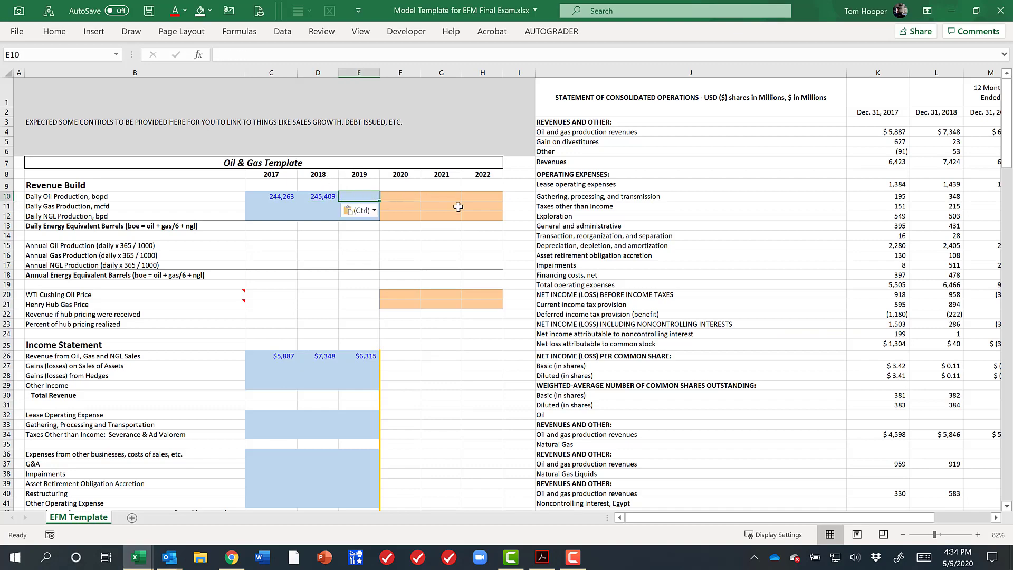
Copy the 2019 total oil volume, 239,414, from the 10-K in Acrobat into cell E10 of the Excel template
key("alt+Tab")
left_click_drag(419, 222, 450, 222)
key("ctrl+c")
key("alt+Tab")
key("ctrl+v")
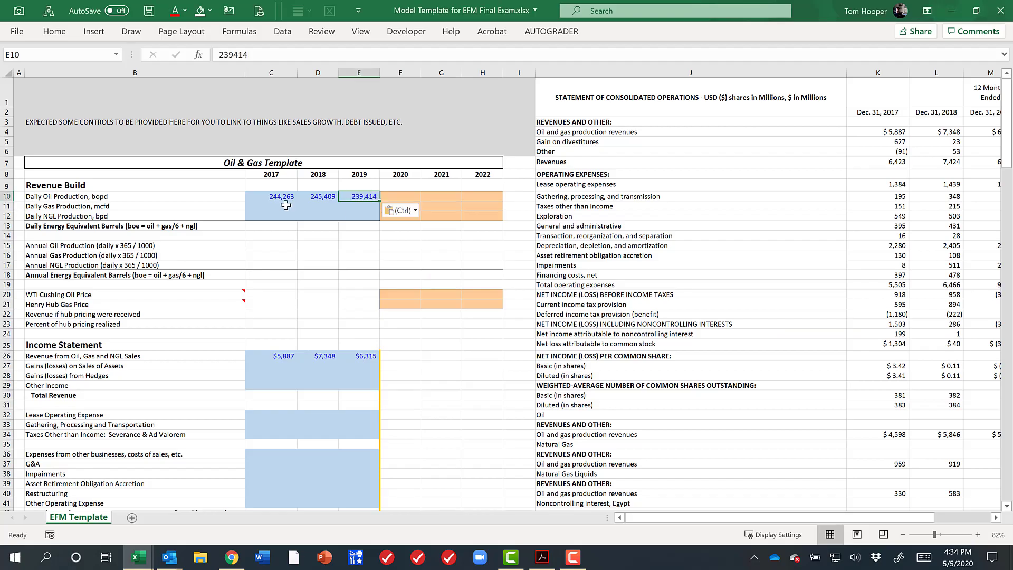
Copy the 2017 total natural gas volume, 957,560, from the 10-K in Acrobat into Daily Gas Production cell C11 in Excel
key("alt+Tab")
left_click(733, 329)
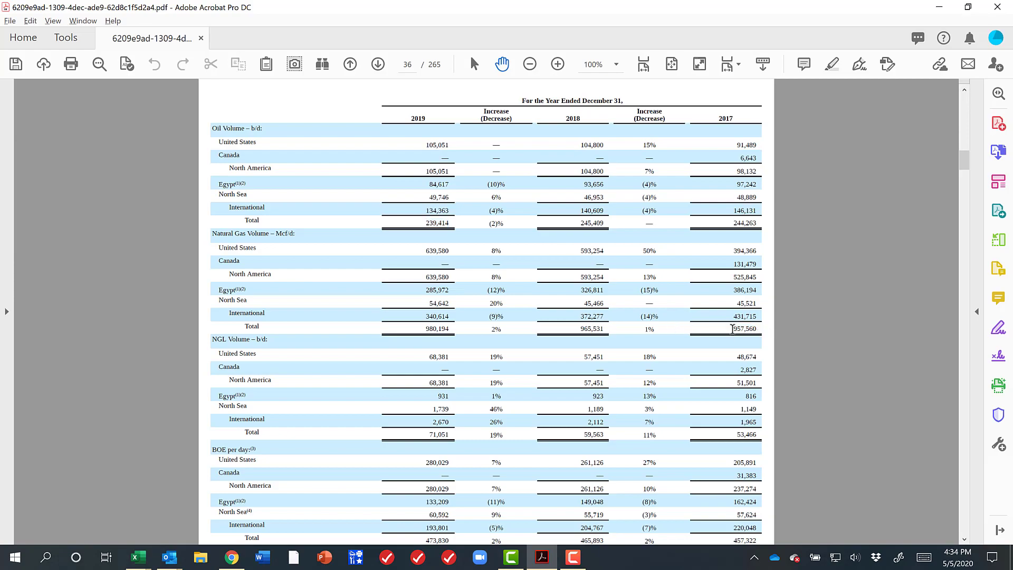
left_click_drag(732, 328, 758, 329)
key("ctrl+c")
key("alt+Tab")
key("ctrl+v")
Copy the 2018 total natural gas volume, 965,531, from the 10-K in Acrobat into cell D11 of the Excel template
left_click(318, 206)
key("alt+Tab")
left_click_drag(580, 329, 606, 329)
key("ctrl+c")
key("alt+Tab")
key("ctrl+v")
Copy the 2019 total natural gas volume, 980,194, from the 10-K in Acrobat into cell E11 of the Excel template
key("alt+Tab")
left_click_drag(426, 328, 451, 329)
key("ctrl+c")
key("alt+Tab")
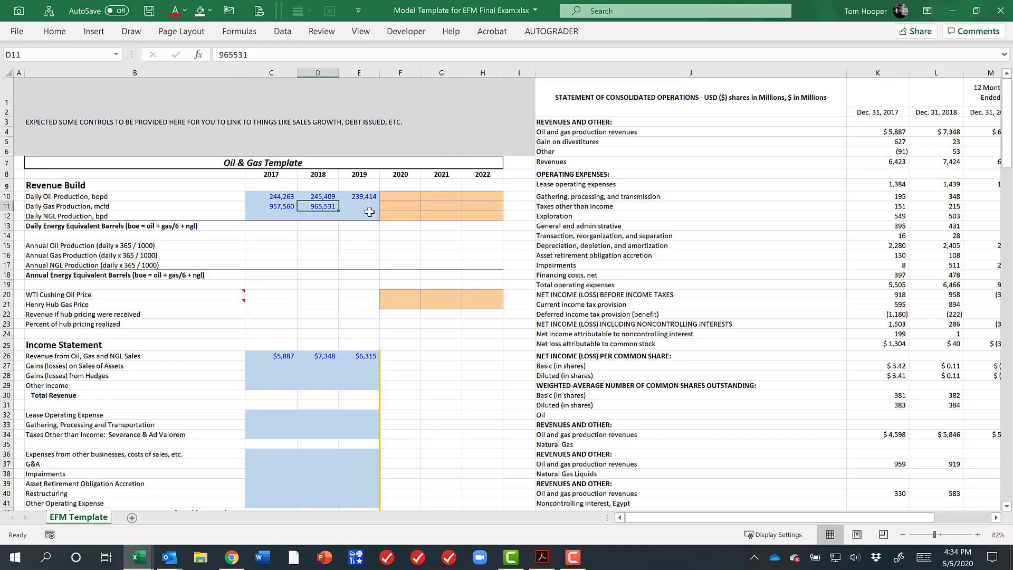
left_click(367, 207)
key("ctrl+v")
Copy the 2017 total NGL volume, 53,466, from the 10-K in Acrobat into Daily NGL Production cell C12 in Excel
key("alt+Tab")
left_click_drag(736, 434, 758, 434)
key("ctrl+c")
key("alt+Tab")
left_click(279, 216)
key("ctrl+v")
Copy the 2018 total NGL volume, 59,563, from the 10-K in Acrobat into cell D12 of the Excel template
key("alt+Tab")
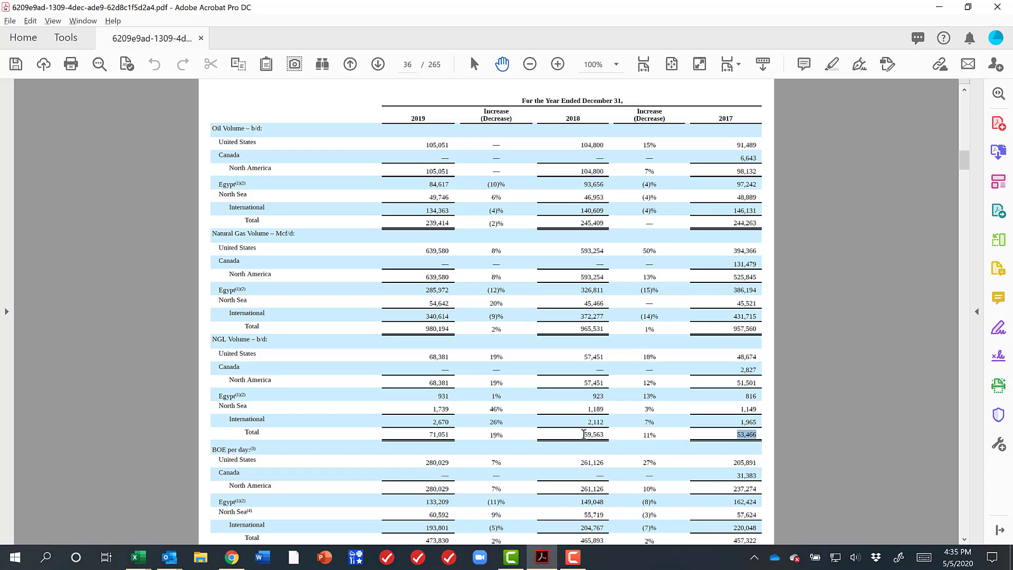
left_click_drag(584, 435, 605, 434)
key("ctrl+c")
key("alt+Tab")
key("Right")
key("ctrl+v")
Copy the 2019 total NGL volume, 71,051, from the 10-K in Acrobat into cell E12 of the Excel template
key("alt+Tab")
left_click_drag(428, 435, 450, 434)
key("ctrl+c")
key("alt+Tab")
key("Right")
key("ctrl+v")
Calculate the 2017 Daily Energy Equivalent Barrels in C13 with the formula =C10+C11/6+C12
left_click(283, 225)
type("=")
key("Up")
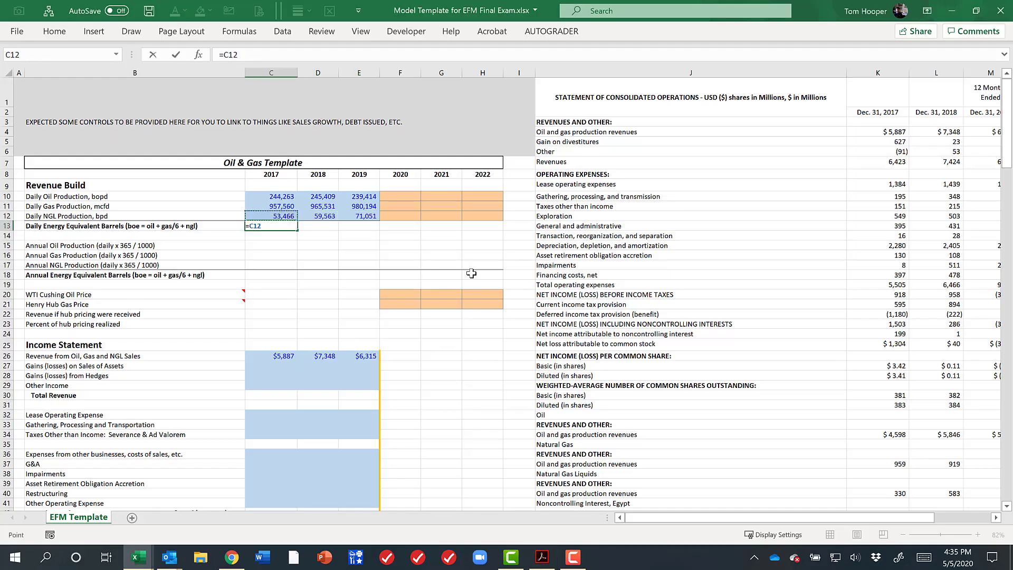
key("Up")
key("Up")
type("+")
key("Up")
key("Up")
type("/")
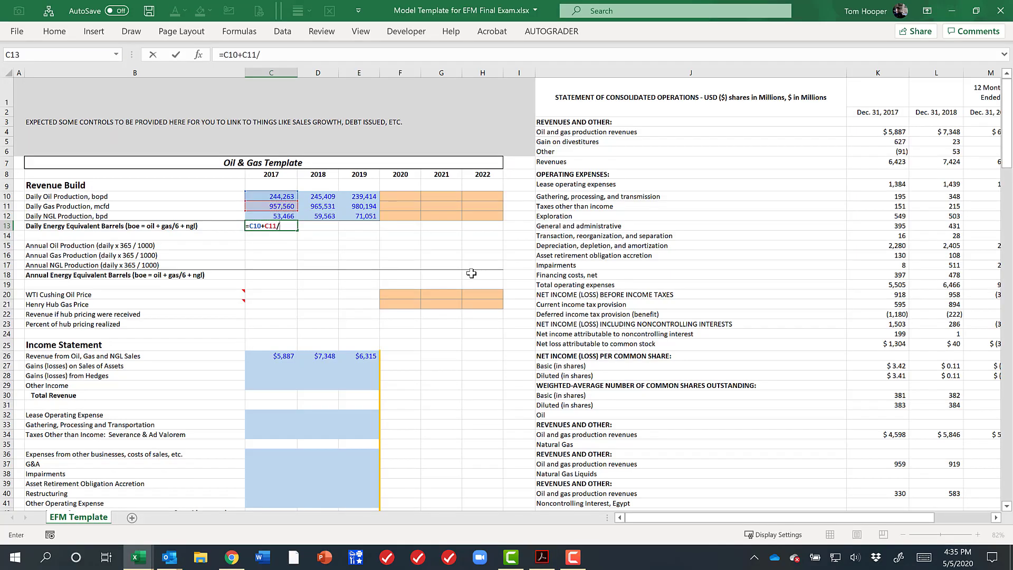
type("6+")
key("Up")
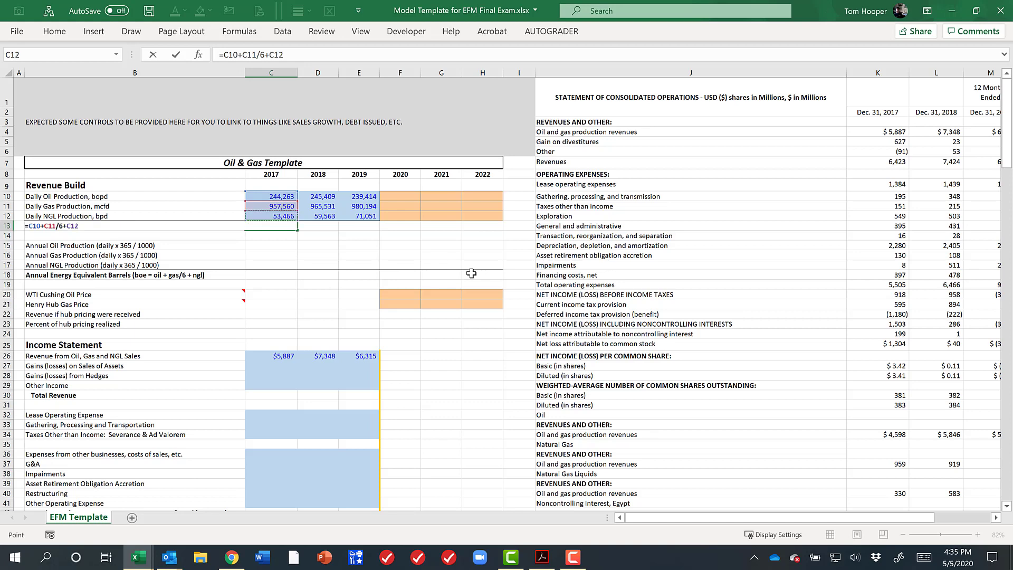
key("ctrl+Return")
Fill the Daily Energy Equivalent Barrels formula from C13 across to H13, covering 2018 through 2022
key("shift+Right")
key("shift+Right")
key("shift+Right")
key("shift+Right")
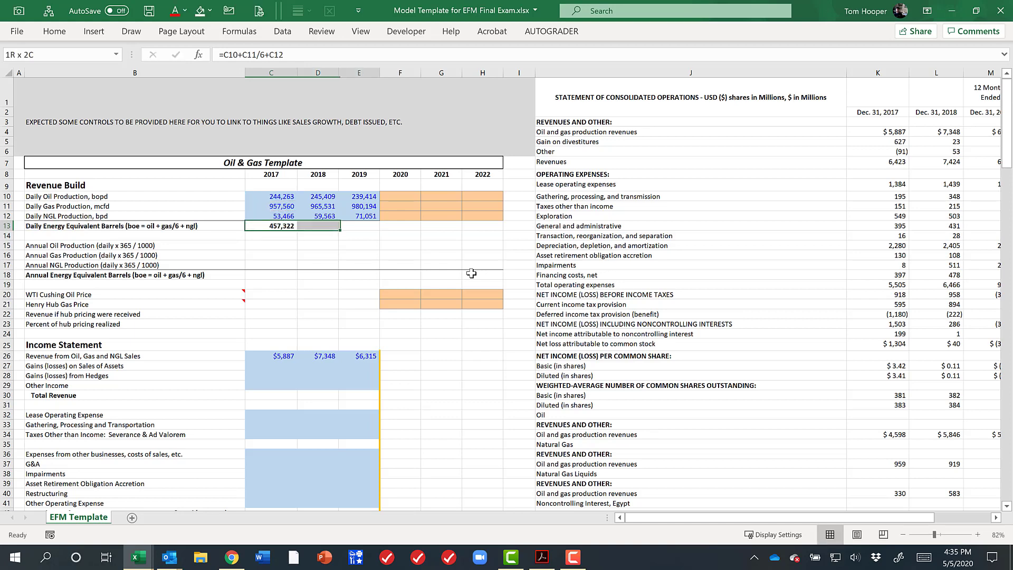
key("shift+Right")
key("ctrl+r")
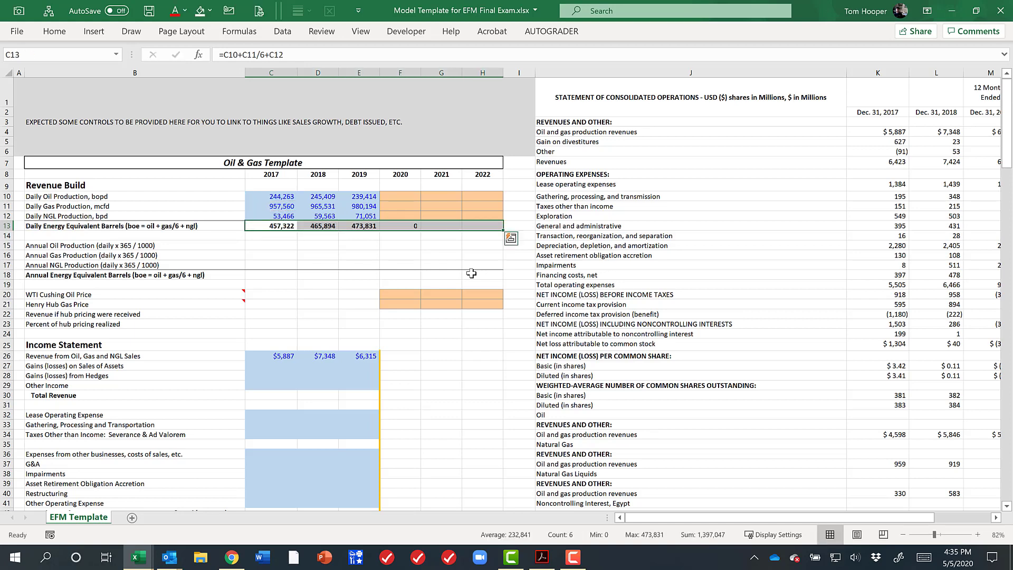
Copy the energy equivalent formulas in C13:H13 into the Annual Energy Equivalent Barrels row, C18:H18
key("ctrl+c")
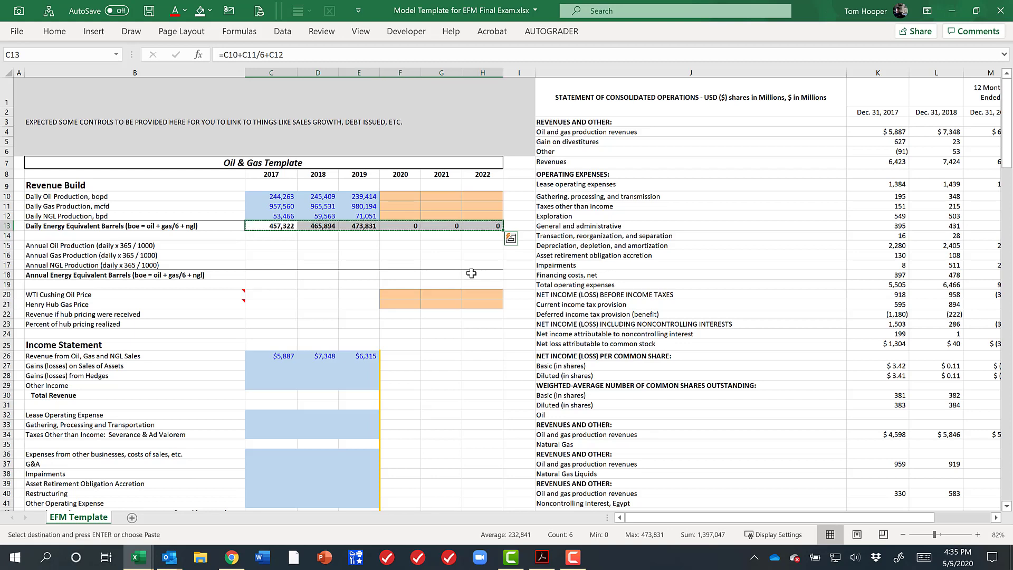
key("Down")
key("Down")
key("Down")
key("Down")
key("Down")
key("ctrl+v")
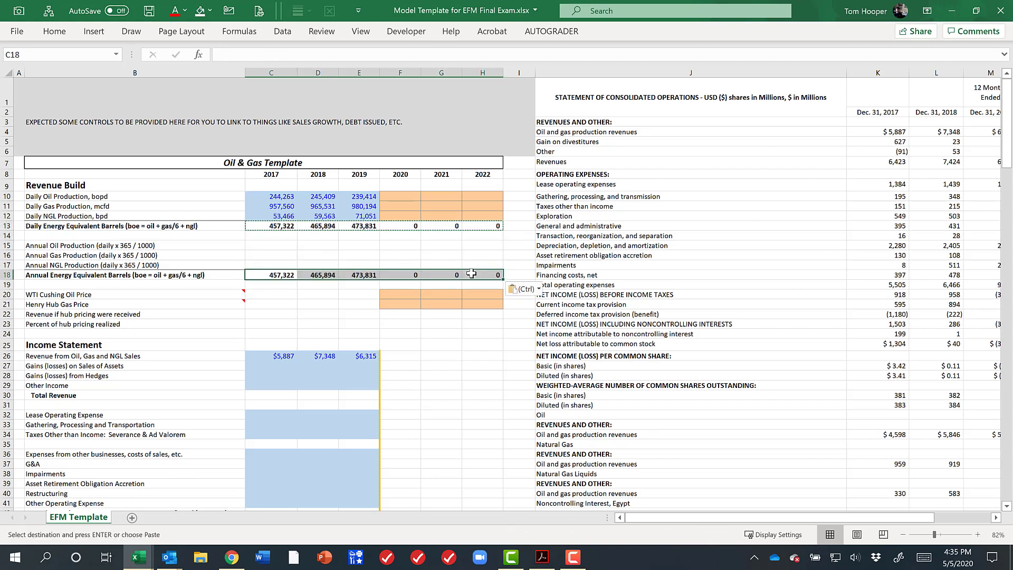
Calculate the 2017 Annual Oil Production in C15 with the formula =C10*365/1000
key("Up")
key("Up")
key("Up")
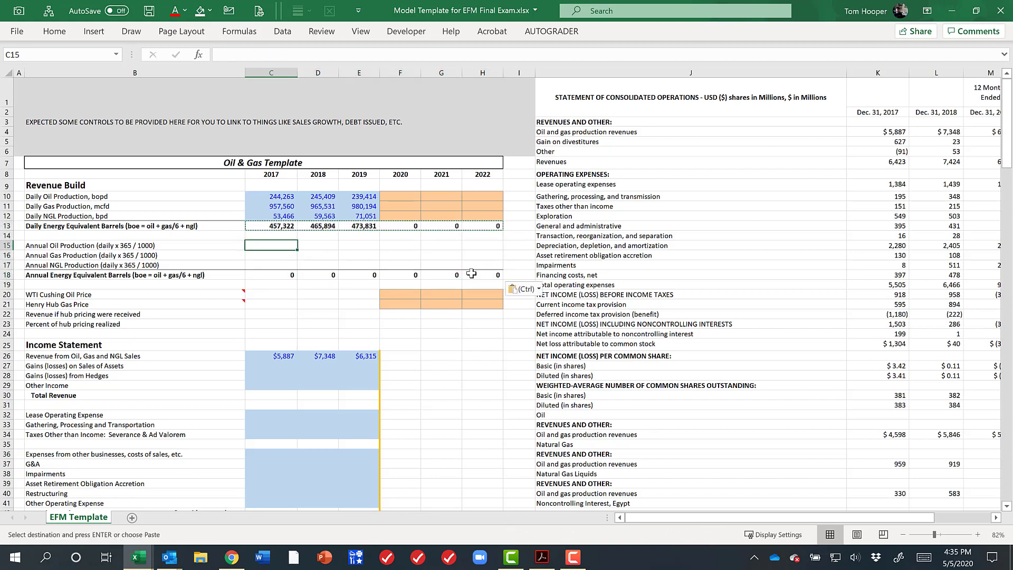
type("=")
key("Up")
key("Up")
key("Up")
key("Up")
key("Up")
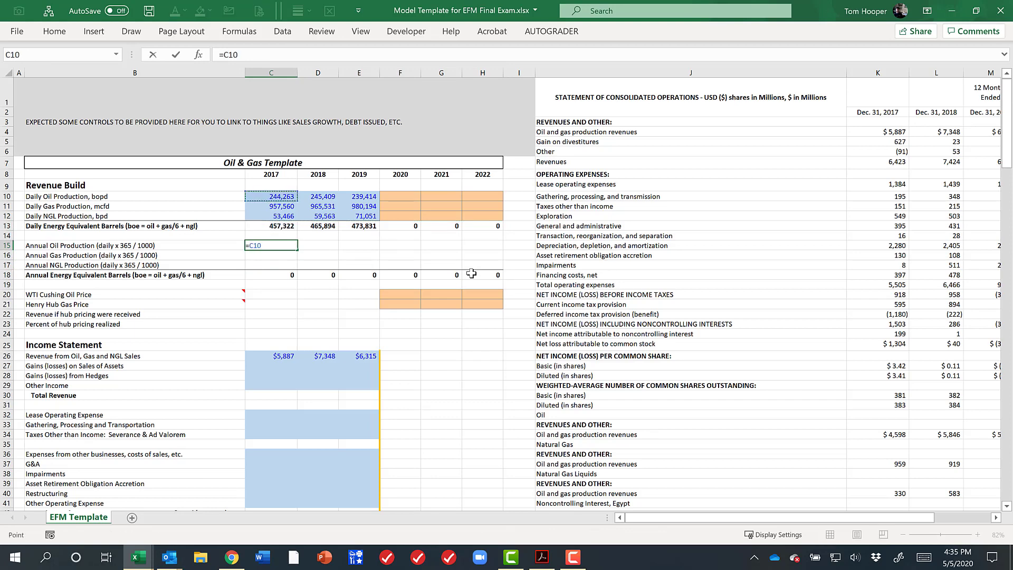
type("*")
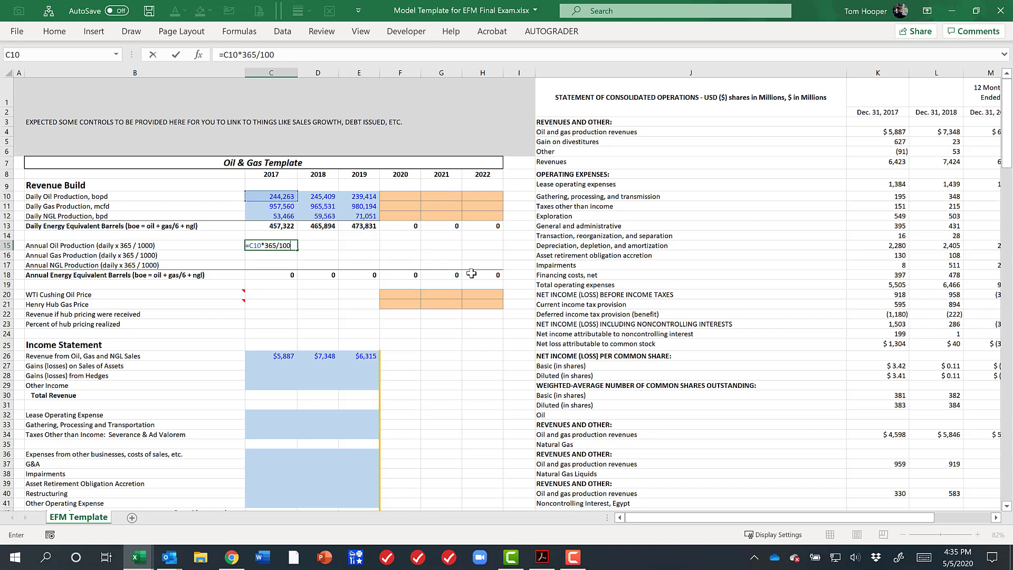
key("ctrl+Return")
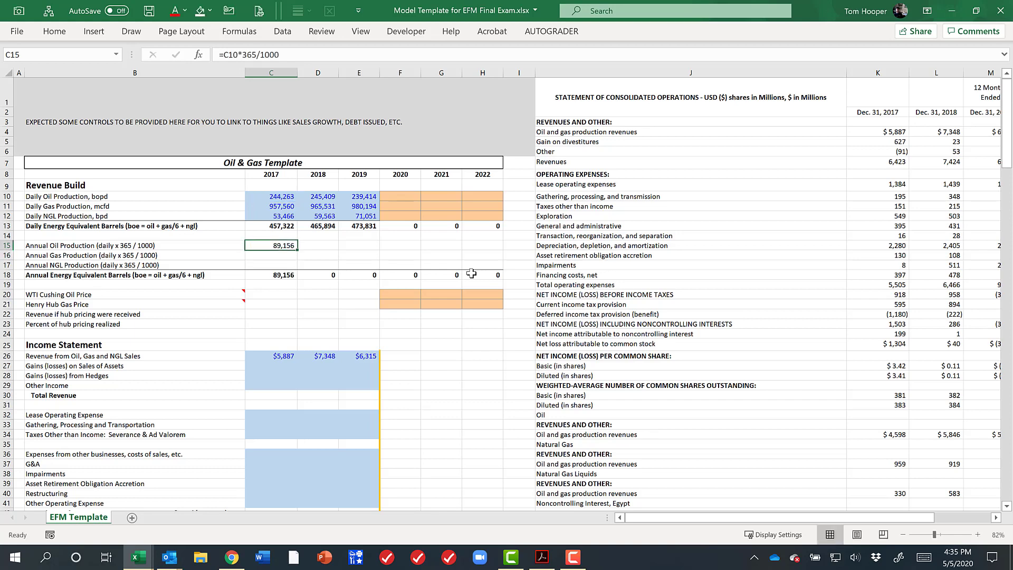
Copy the C15 formula and paste it as formulas only into the annual oil, gas and NGL production range C15:H17
key("ctrl+c")
key("shift+Down")
key("shift+Down")
key("shift+Right")
key("shift+Right")
key("shift+Right")
key("shift+Right")
key("shift+Right")
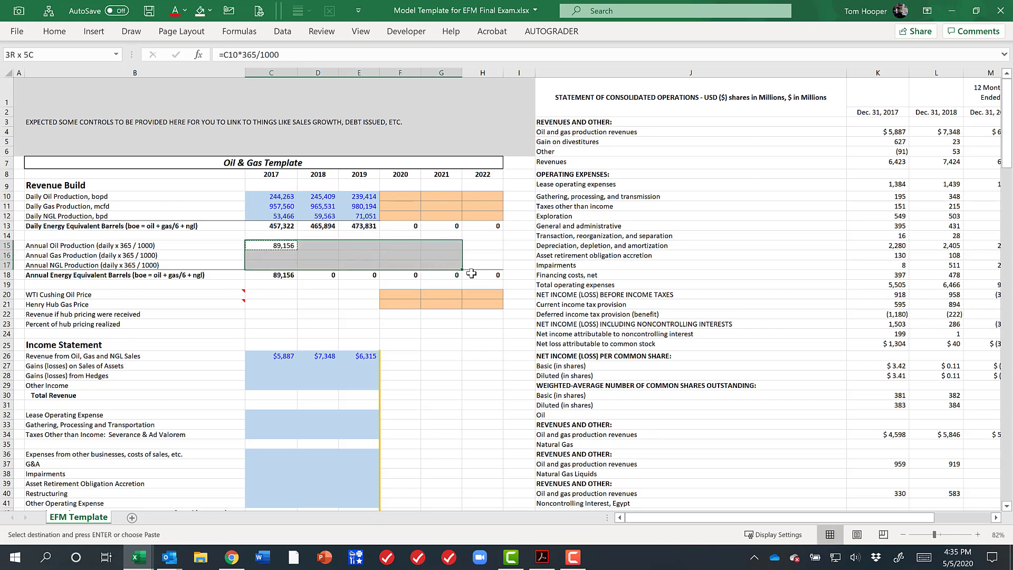
key("ctrl+alt+v")
key("f")
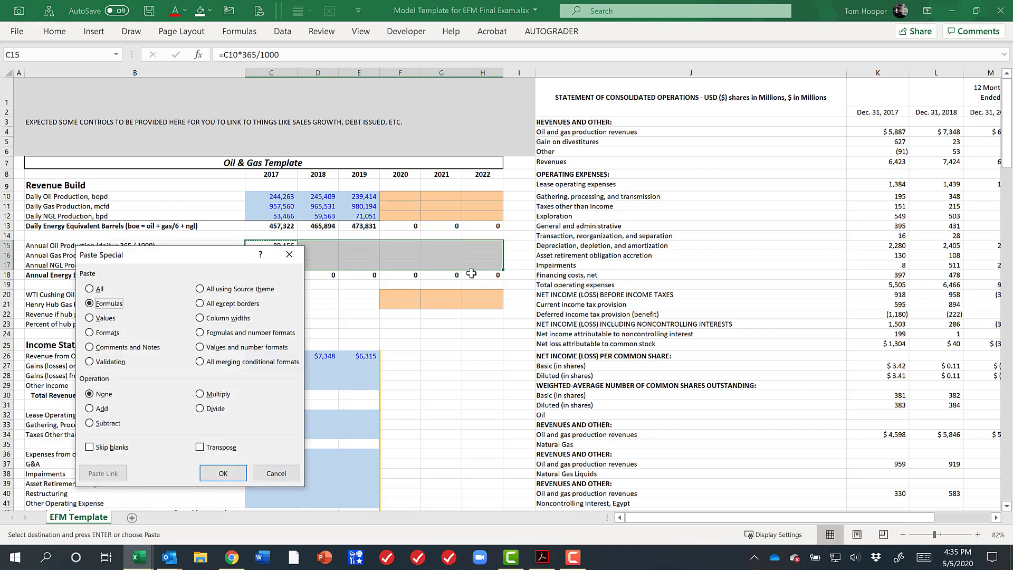
key("Return")
Paste the 2017–2019 WTI Cushing prices ($50.80, $65.23, $57.00) and Henry Hub prices ($2.99, $3.15, $2.56) into C20:E21
key("Down")
key("Down")
key("Down")
key("Down")
key("Down")
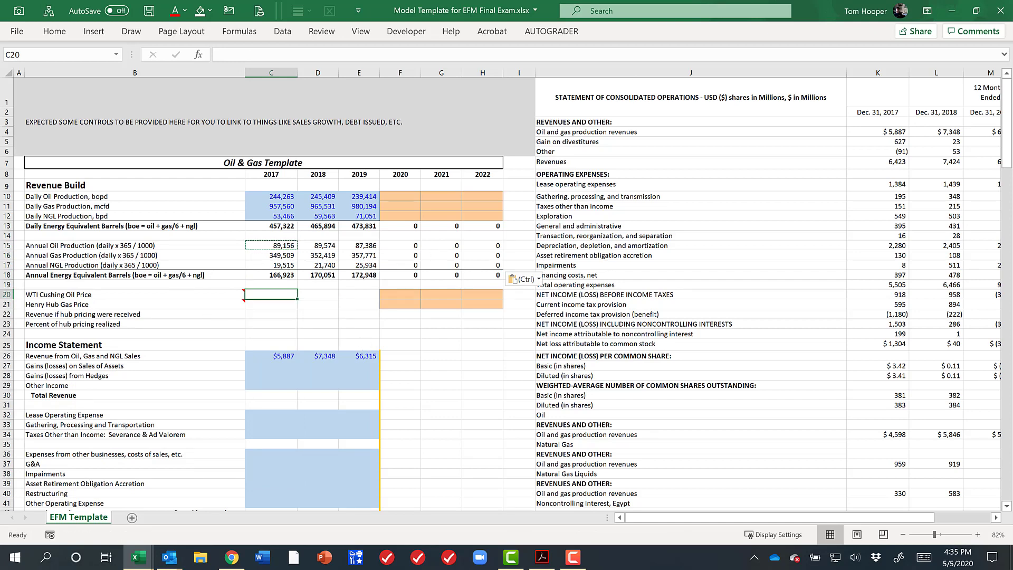
key("ctrl+v")
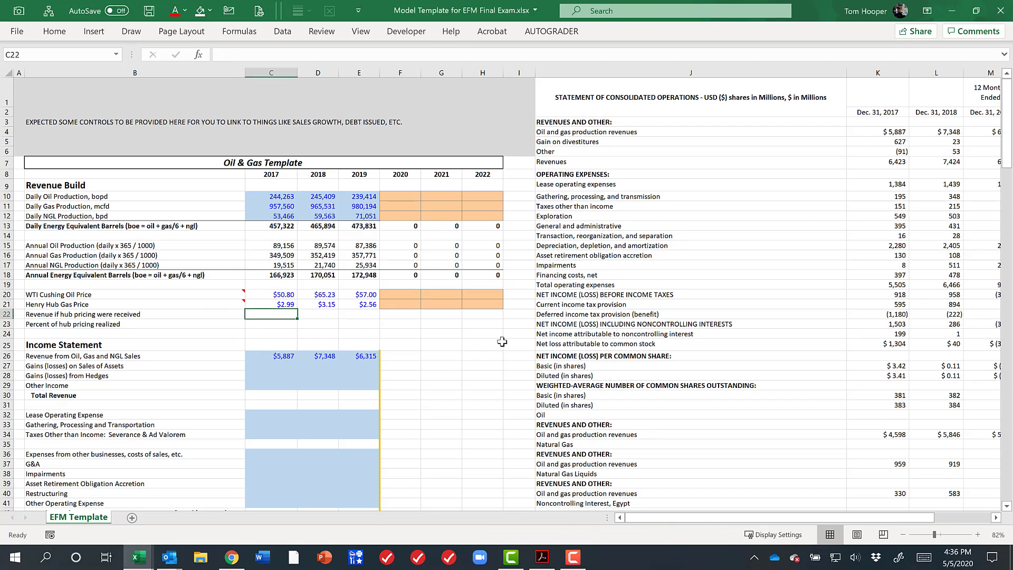
Calculate the 2017 revenue if hub pricing were received in C22 with the formula =C15*C20+C16*C21+C17*C20
type("=")
key("Up")
key("Up")
key("Up")
key("Up")
key("Up")
key("Up")
key("Up")
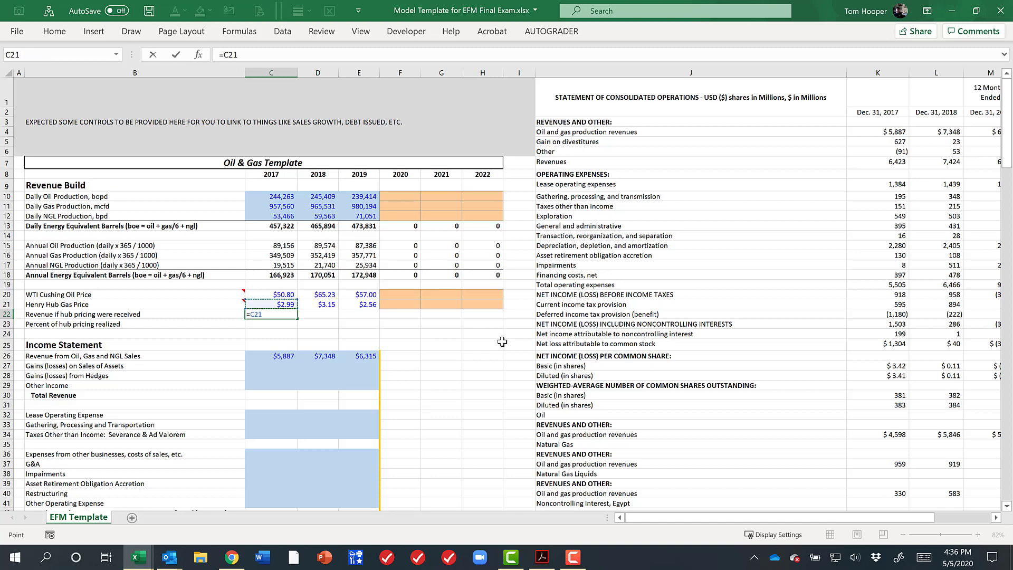
type("*")
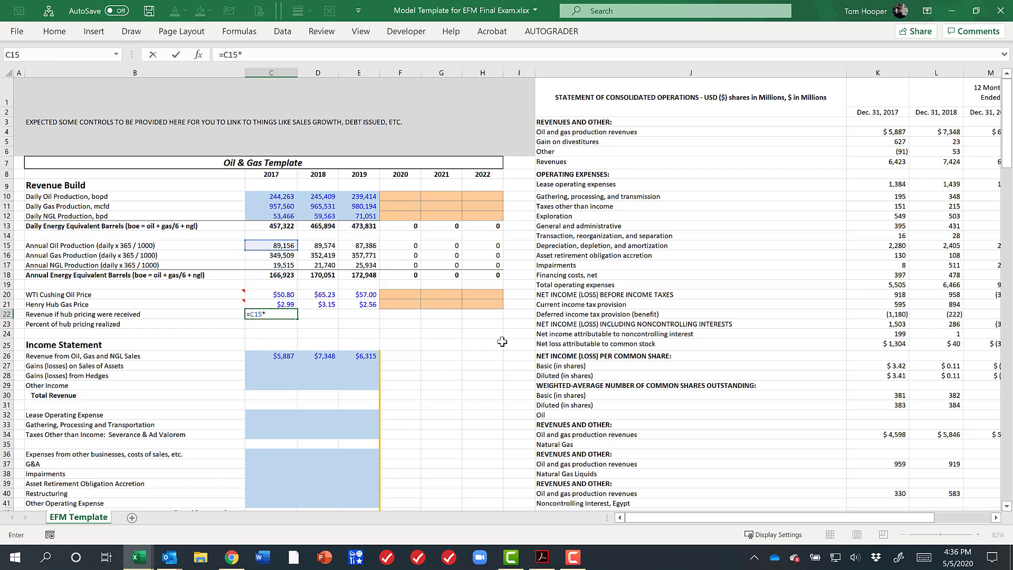
key("Up")
key("Up")
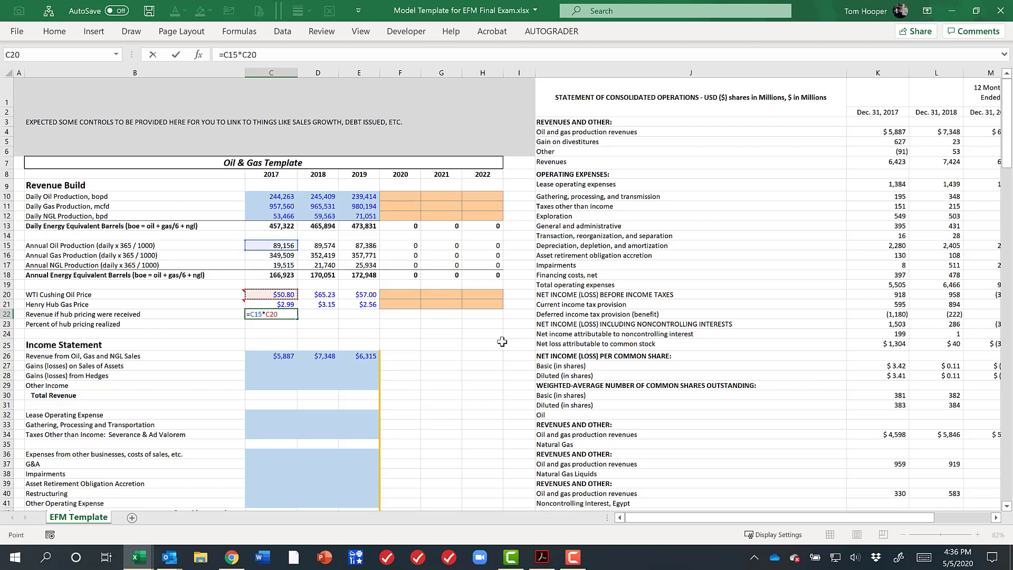
type("+")
key("Up")
key("Up")
key("Up")
key("Up")
key("Up")
key("Up")
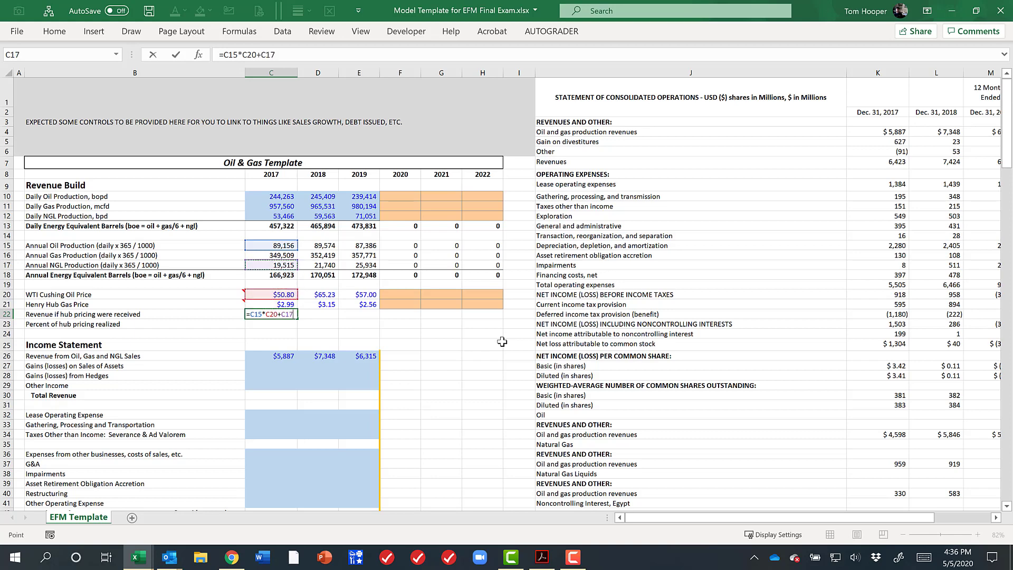
type("*")
key("Up")
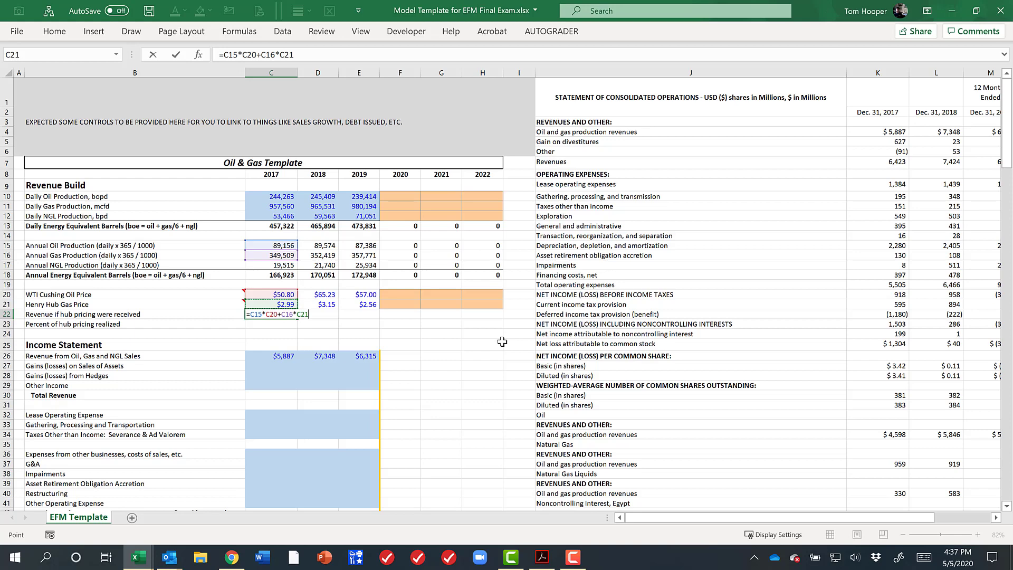
type("+")
key("Up")
key("Up")
key("Up")
key("Up")
key("Up")
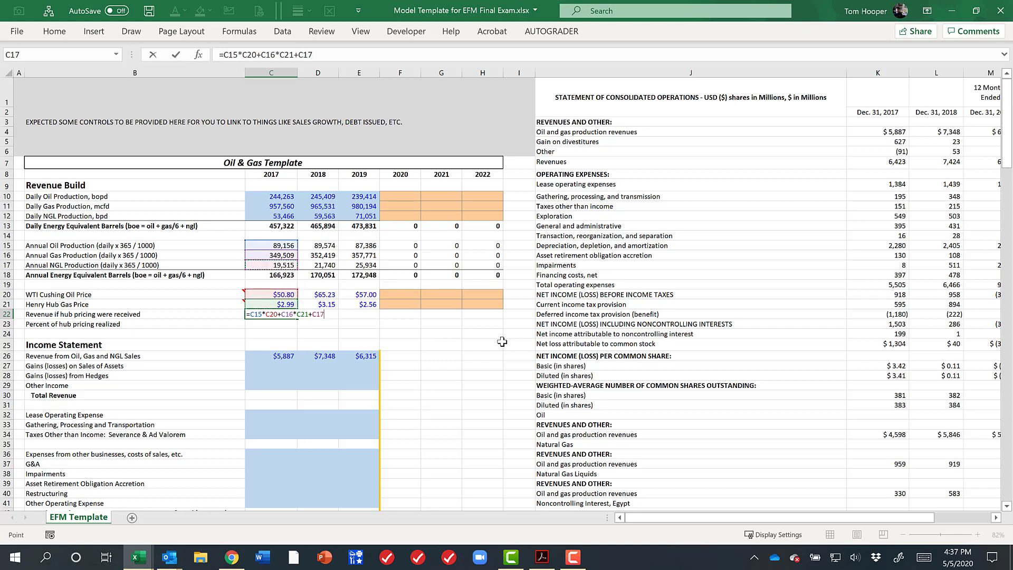
type("*")
key("Up")
key("Up")
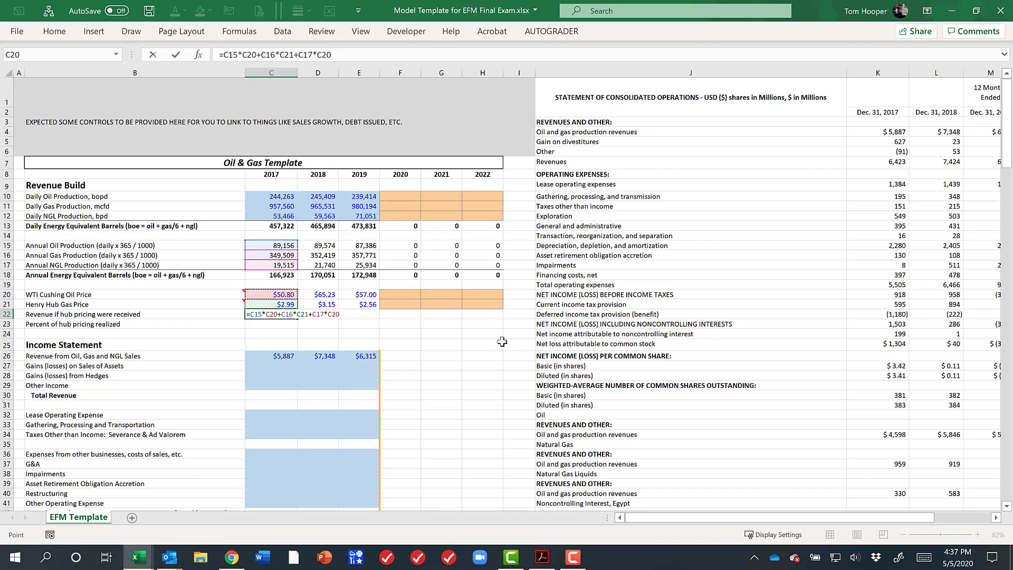
key("ctrl+Return")
key("shift+Right")
key("shift+Right")
key("shift+Right")
key("shift+Right")
key("shift+Right")
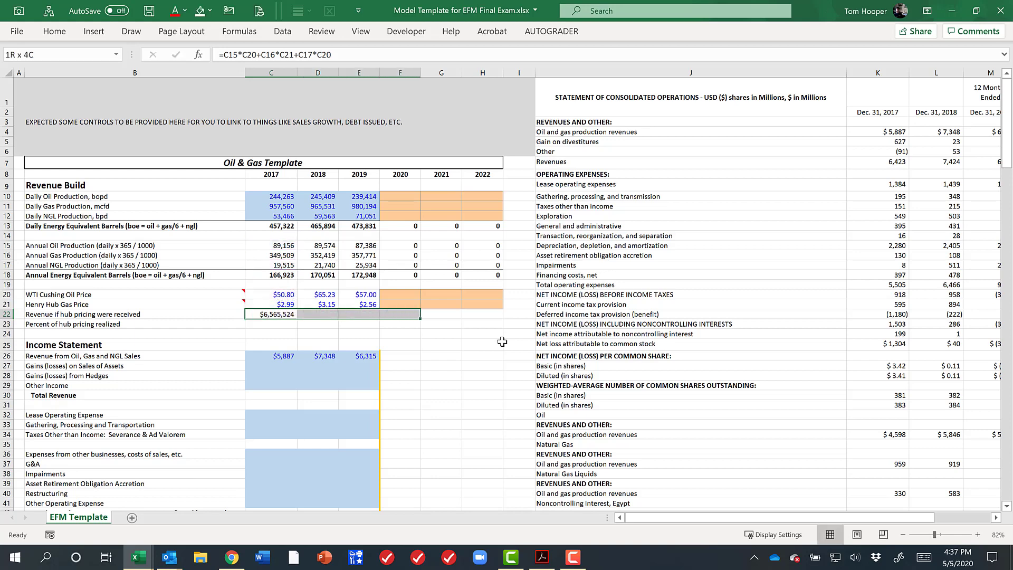
key("shift+Left")
key("shift+Left")
key("shift+Left")
key("shift+Left")
key("shift+Left")
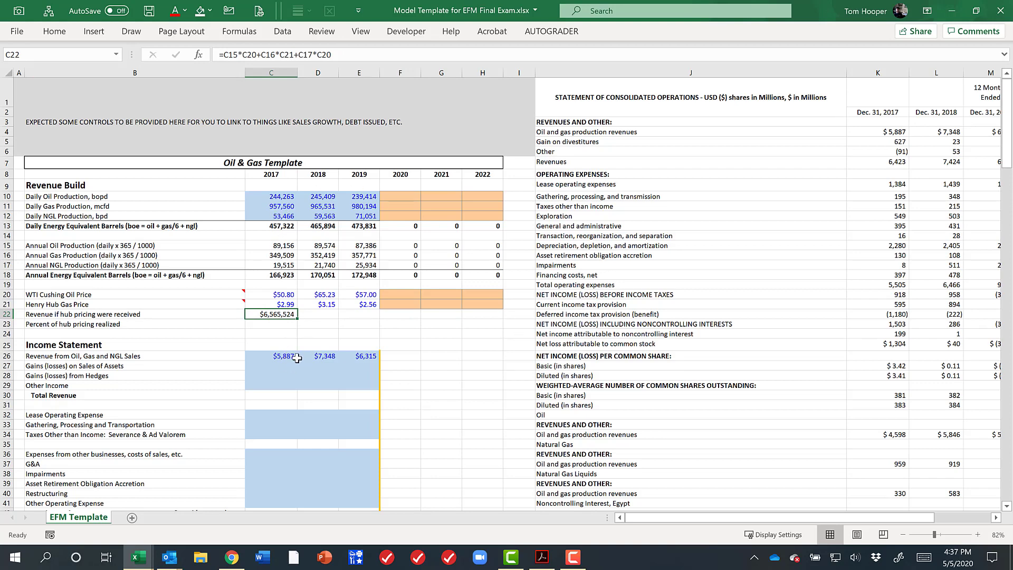
Convert the hub-pricing revenue in C22 to millions by changing the formula to =(C15*C20+C16*C21+C17*C20)/1000
key("F2")
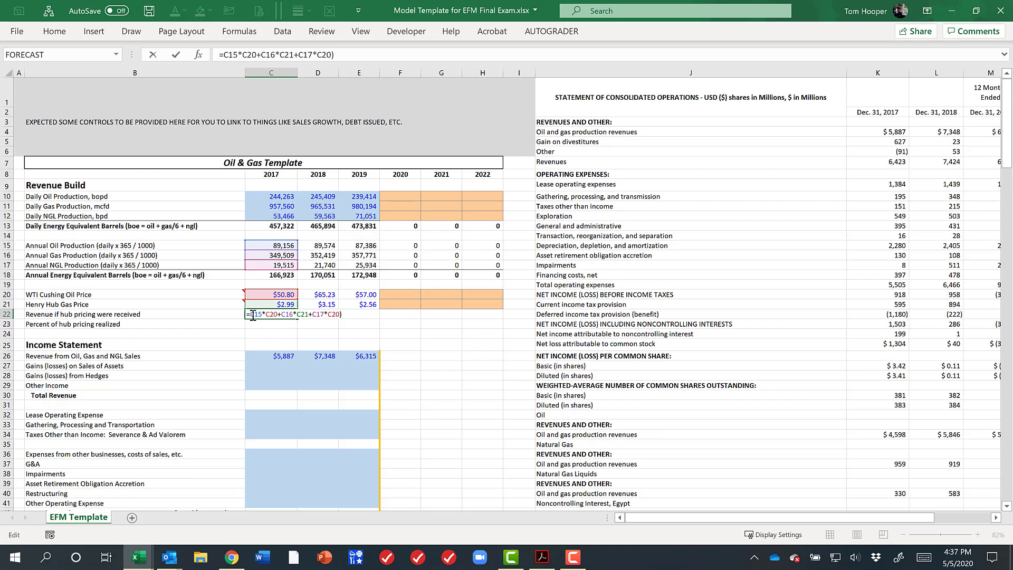
left_click(254, 315)
type("(")
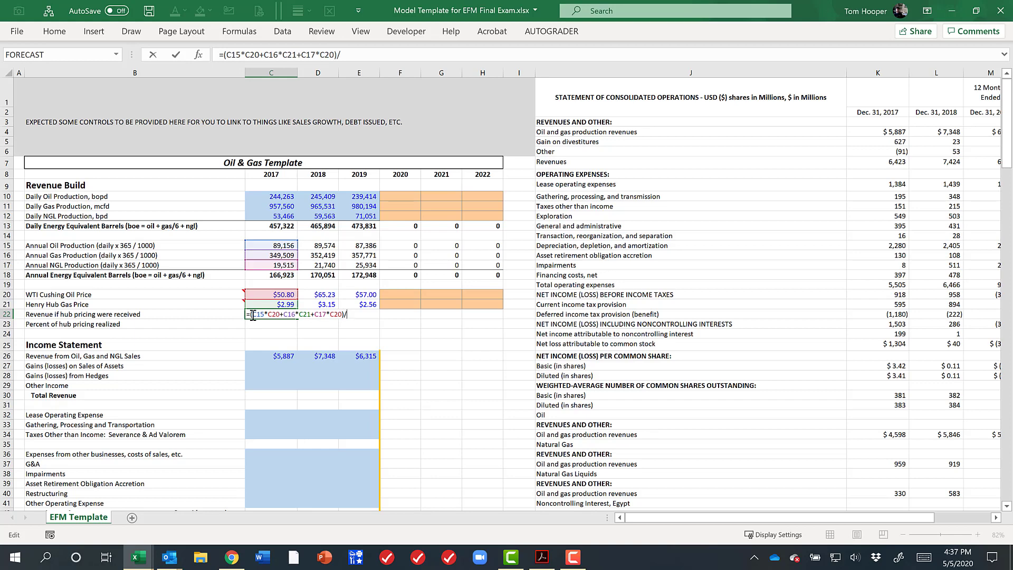
type("/1000")
key("Return")
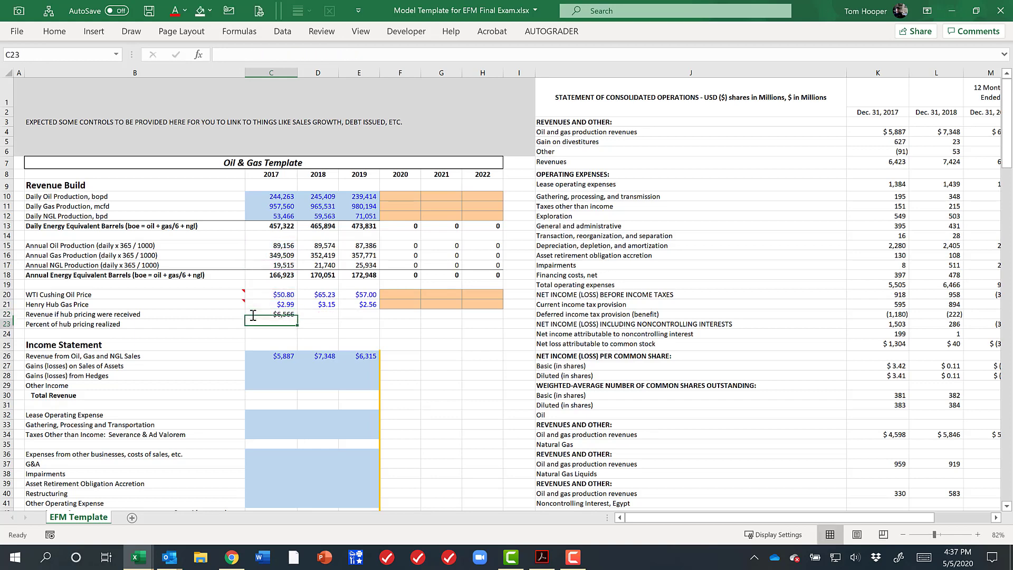
left_click(254, 315)
key("shift+Right")
key("shift+Right")
key("shift+Right")
key("Left")
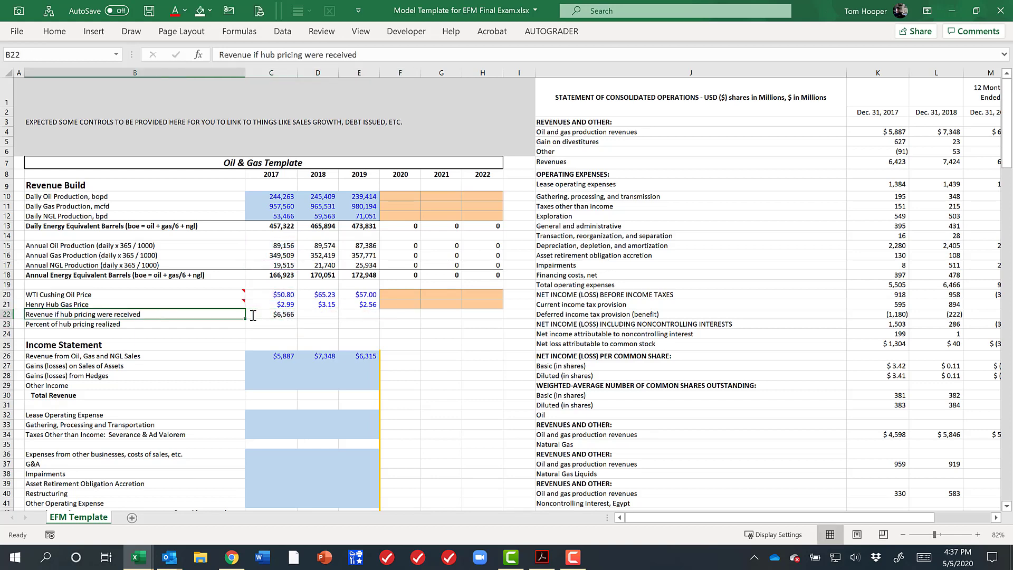
Calculate the 2017 Percent of hub pricing realized in C23 with the formula =C26/C22
key("Down")
key("Right")
type("=")
key("Down")
key("Down")
key("Down")
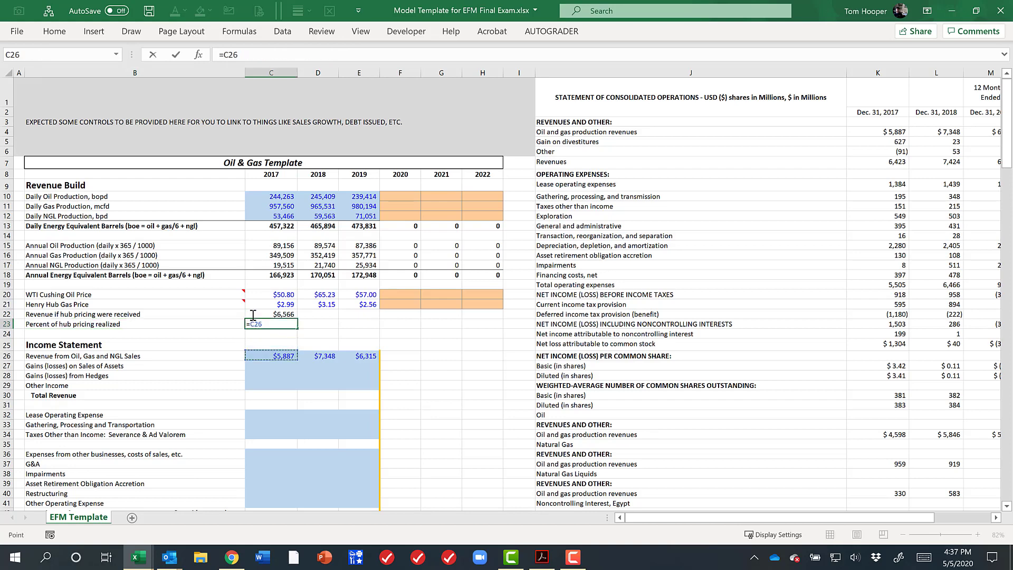
type("/")
key("Up")
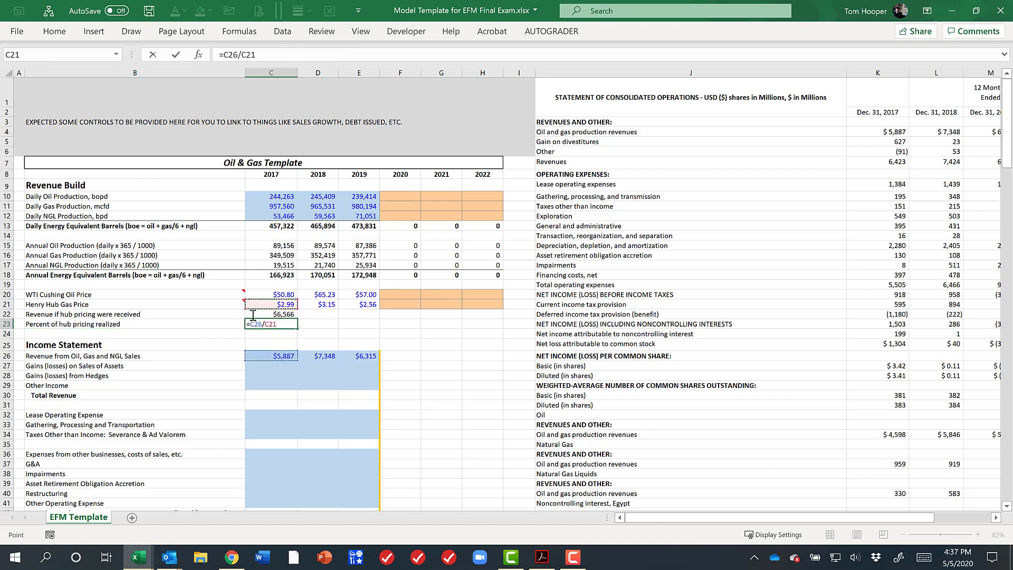
key("Return")
key("Up")
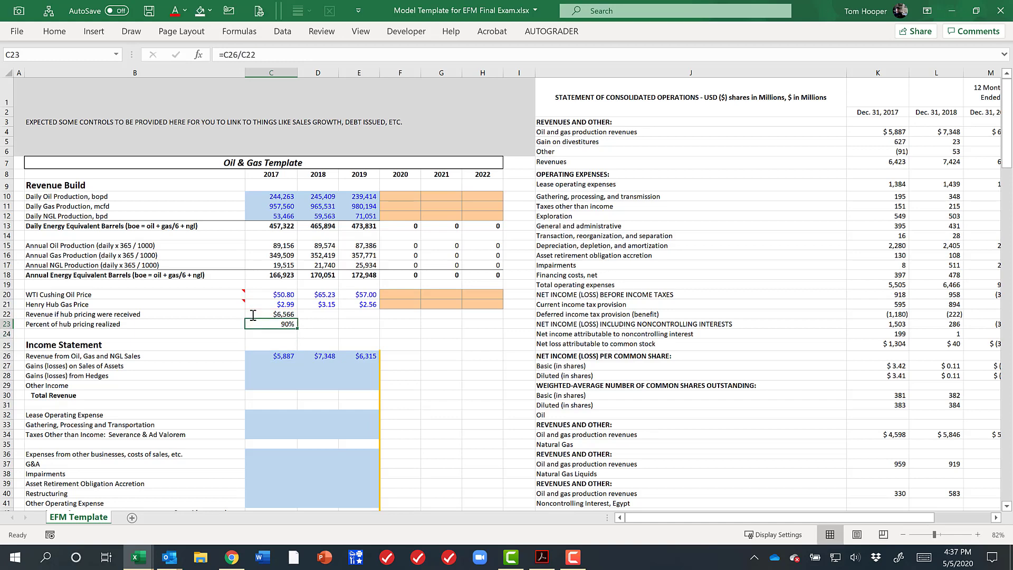
key("shift+Up")
key("shift+Right")
key("shift+Right")
key("shift+Right")
key("shift+Right")
key("shift+Left")
key("shift+Left")
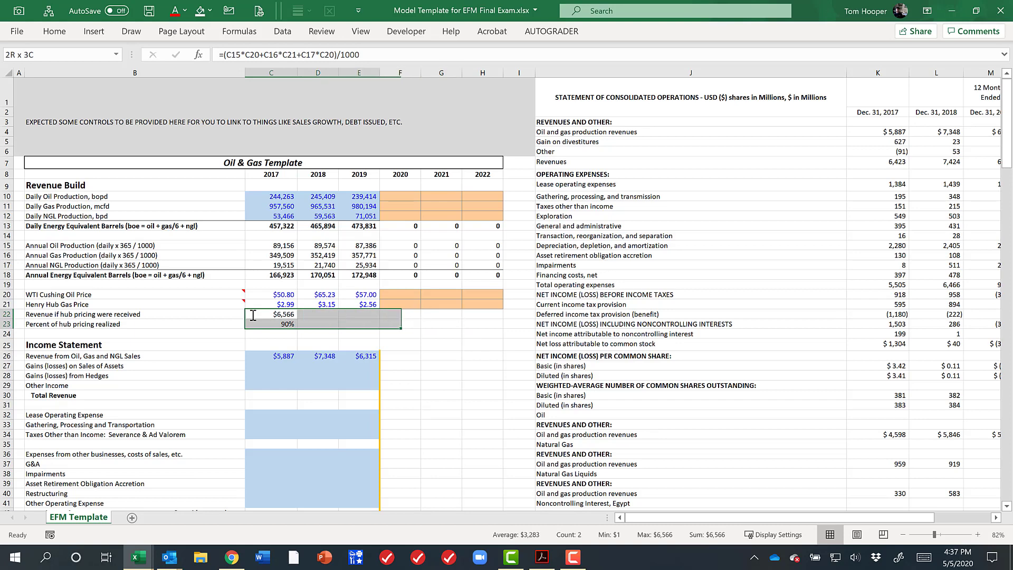
key("shift+Right")
key("Left")
Fill the hub-pricing revenue formula from C22 across to H22 for 2018 through 2022
key("shift+Right")
key("shift+Right")
key("shift+Right")
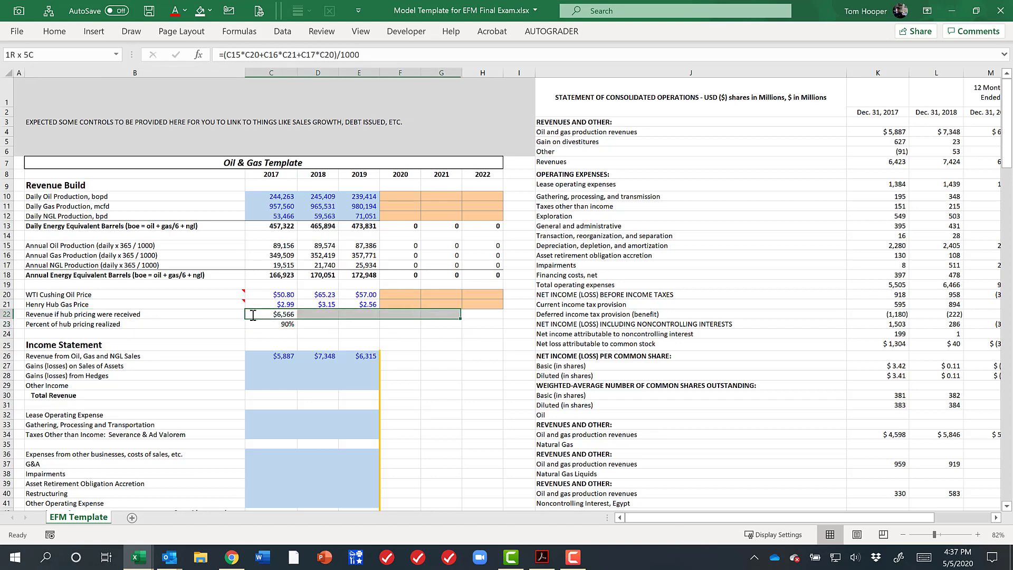
key("shift+Right")
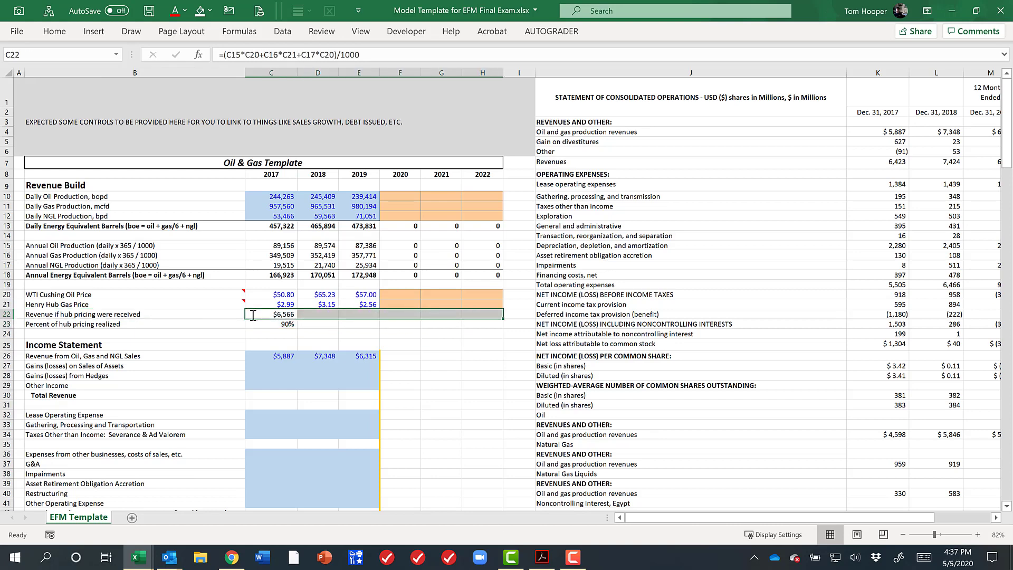
key("ctrl+r")
Fill the Percent of hub pricing realized formula from C23 across to E23 for 2018 and 2019
key("Down")
key("shift+Right")
key("shift+Right")
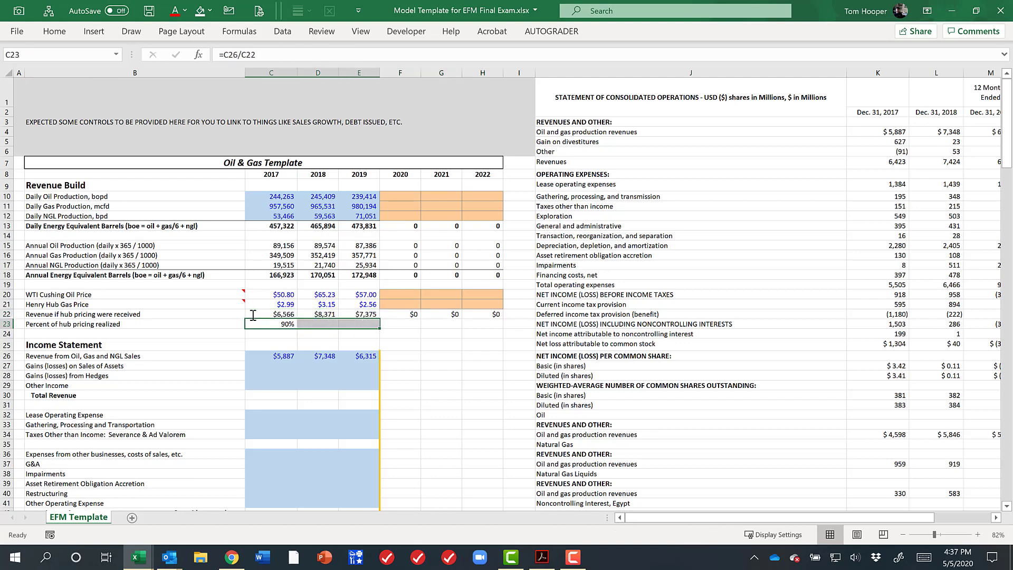
key("ctrl+r")
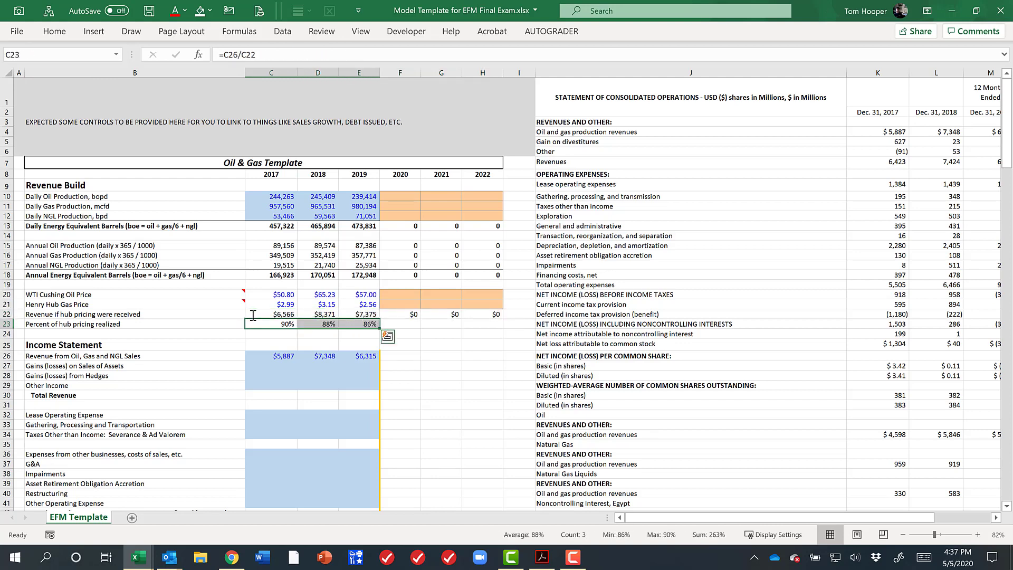
Compare the template's revenue, asset-sale gains and other income rows with the revenue lines in the consolidated statement of operations
left_click(281, 366)
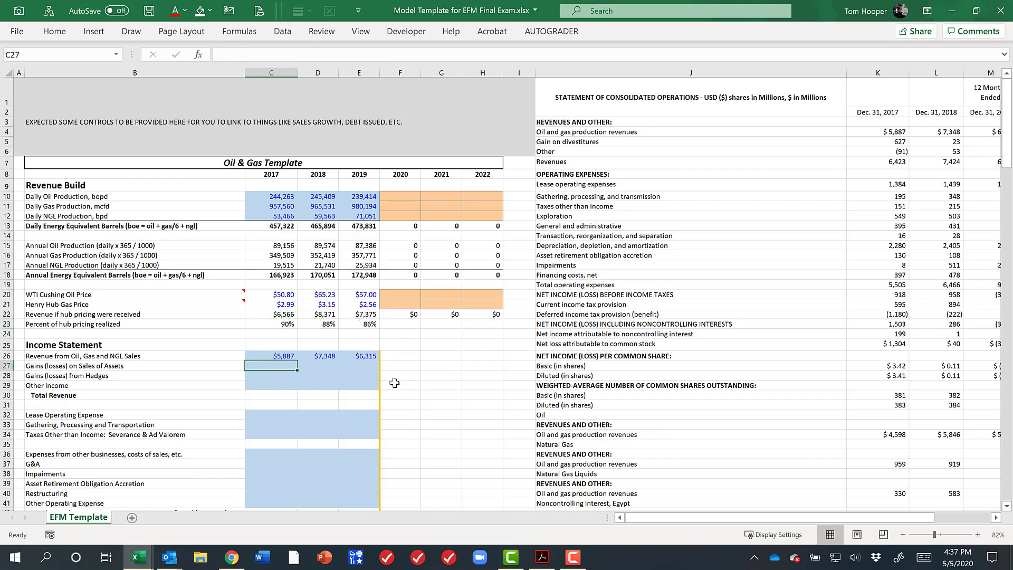
left_click_drag(566, 135, 580, 150)
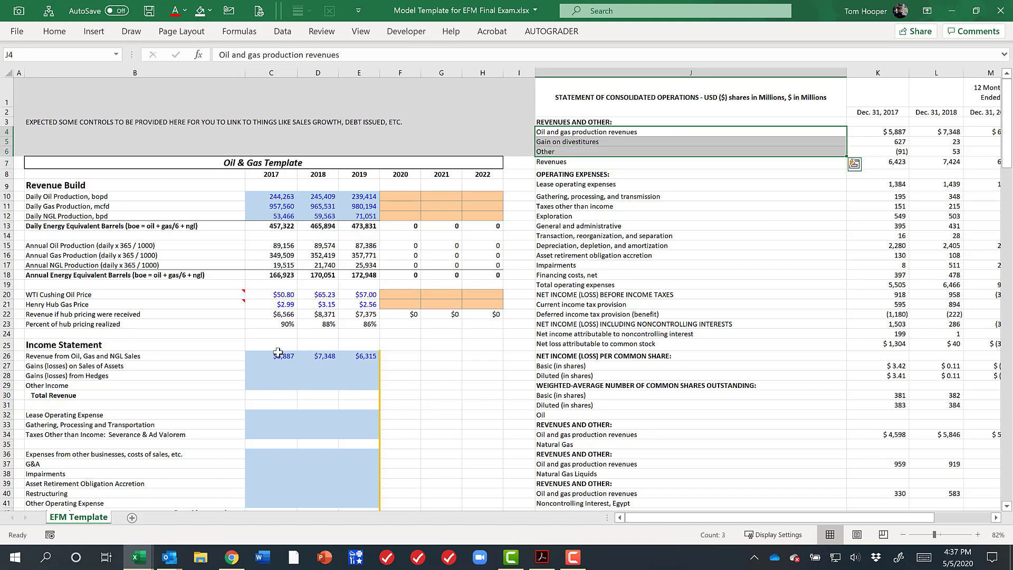
left_click_drag(283, 357, 361, 359)
left_click_drag(277, 368, 358, 366)
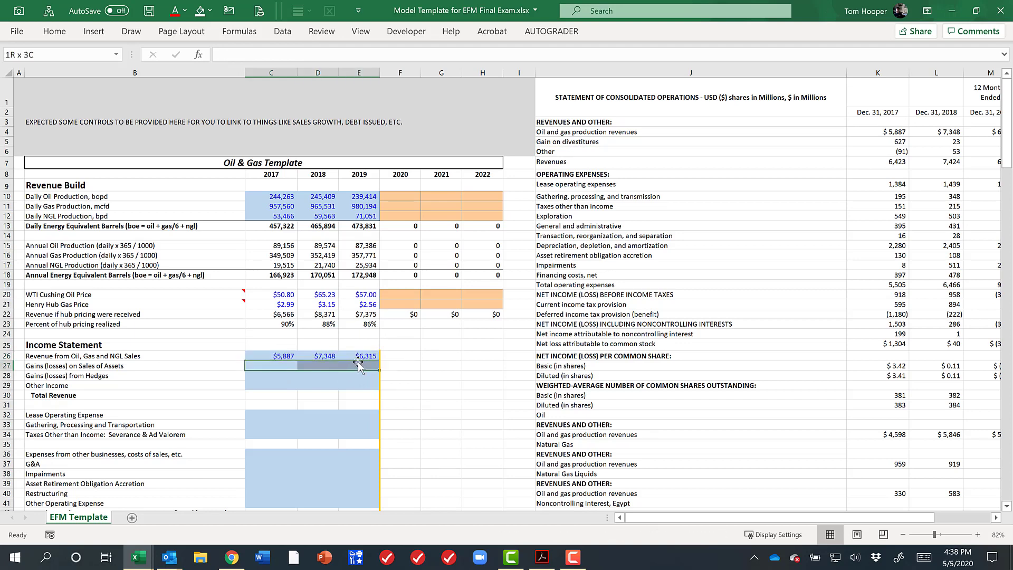
left_click(596, 143)
left_click(111, 369)
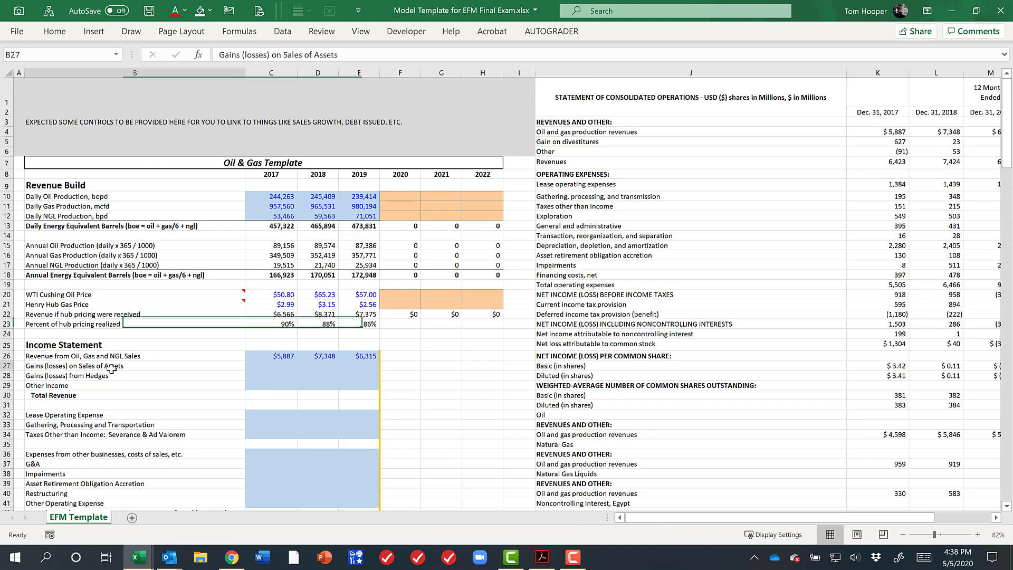
left_click(605, 143)
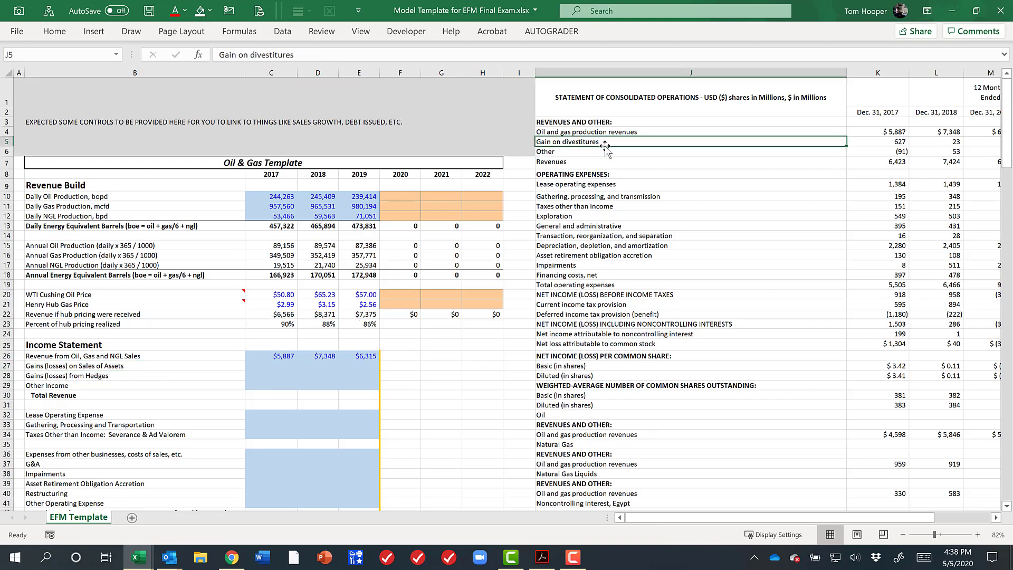
left_click(156, 386)
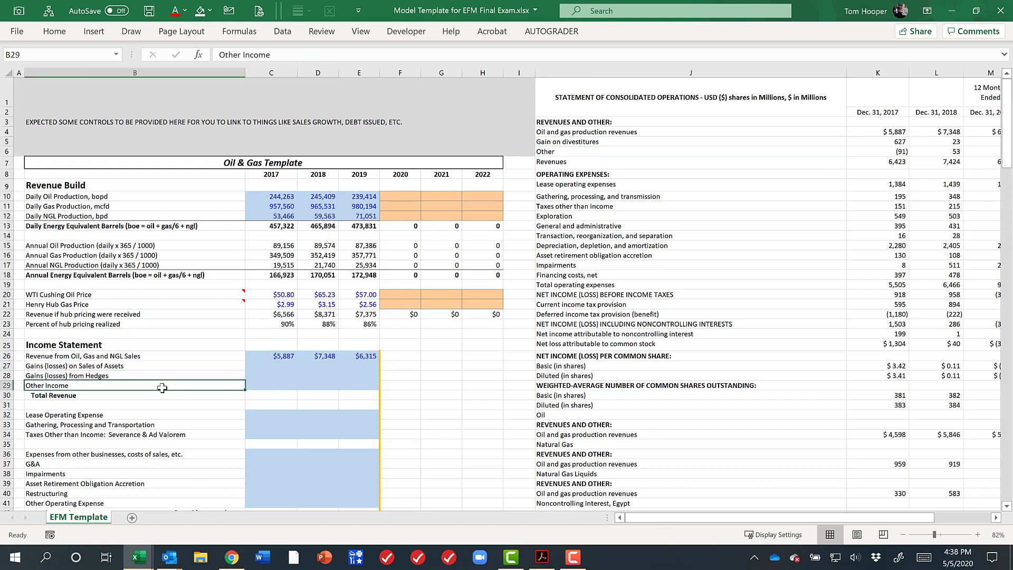
left_click(577, 153)
Link 2017 Gains (losses) on Sales of Assets in C27 to K5 and Other Income in C29 to K6
left_click(279, 367)
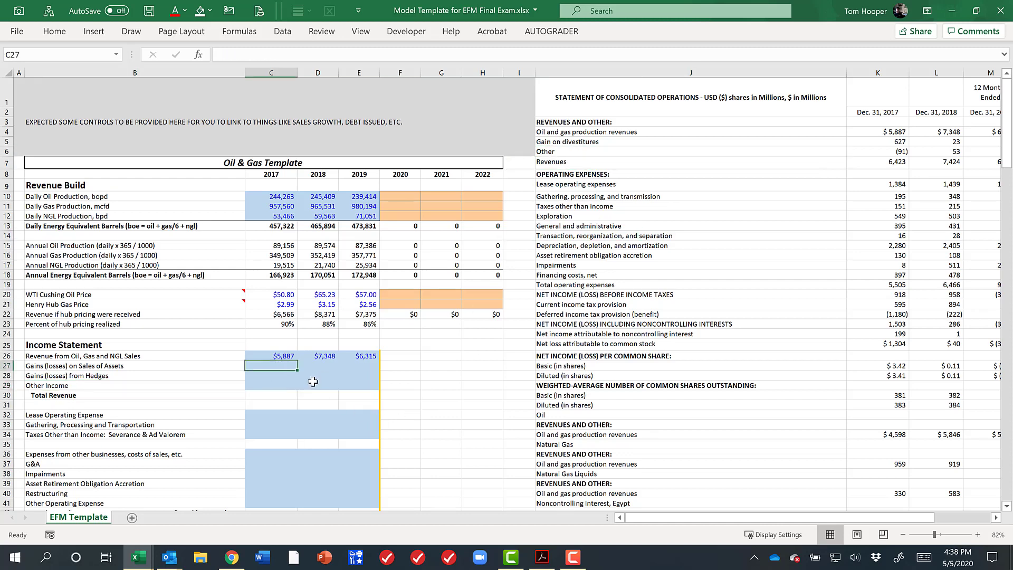
type("=")
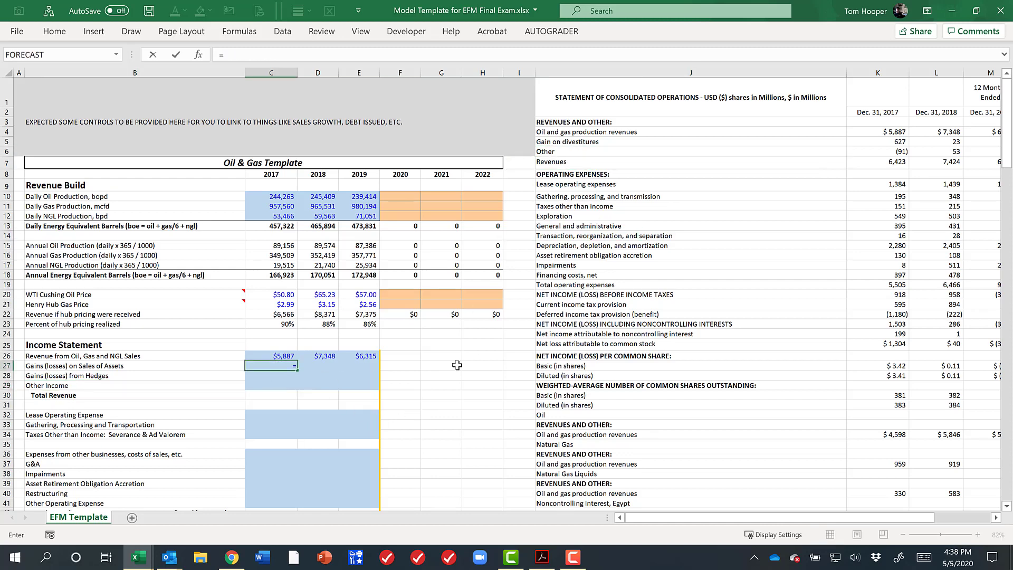
left_click(876, 142)
key("Return")
key("Return")
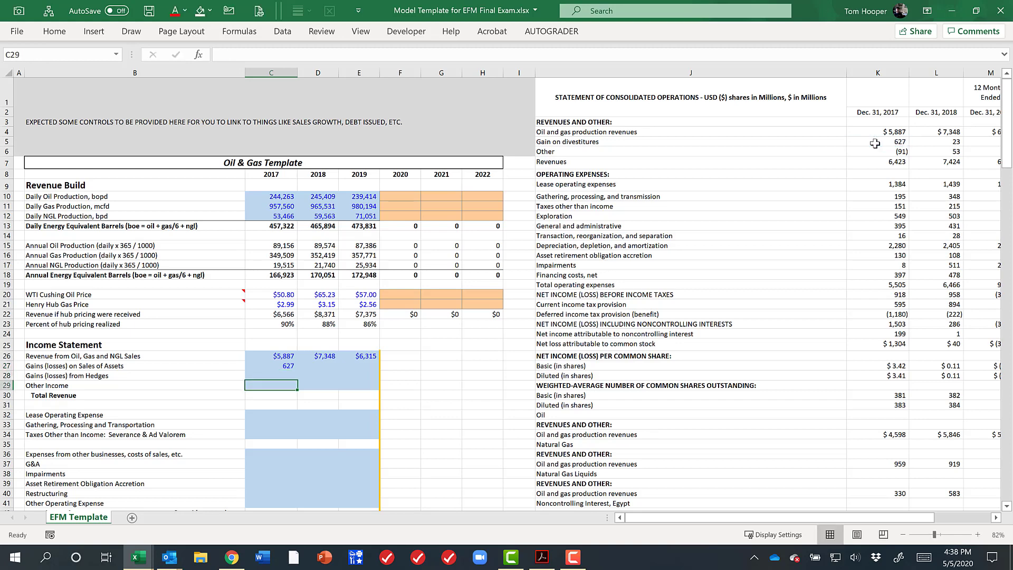
type("=")
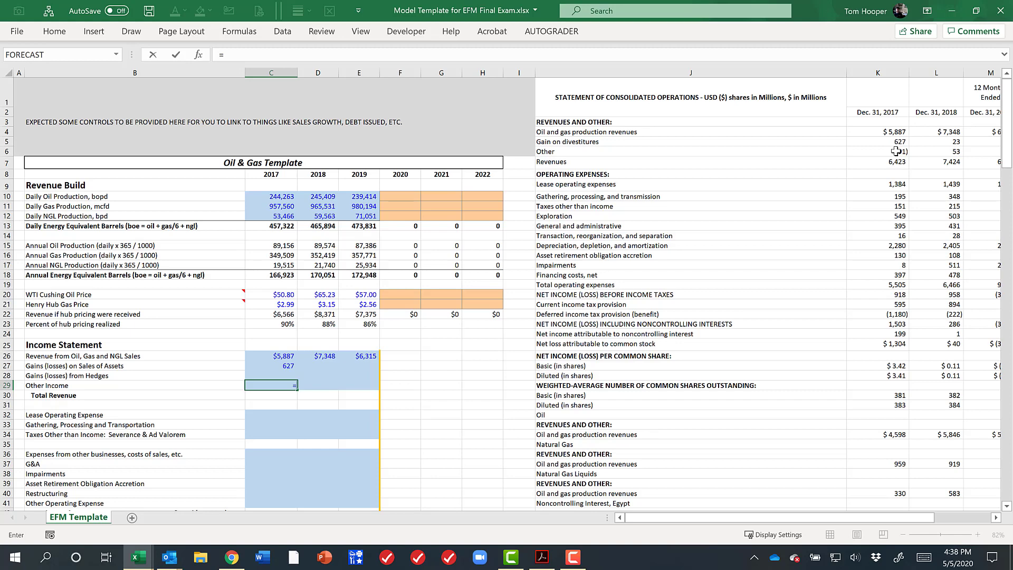
left_click(896, 152)
key("Return")
Fill the 2017 formulas in C27:C29 across to column E for 2018 and 2019
key("Up")
key("Up")
key("Up")
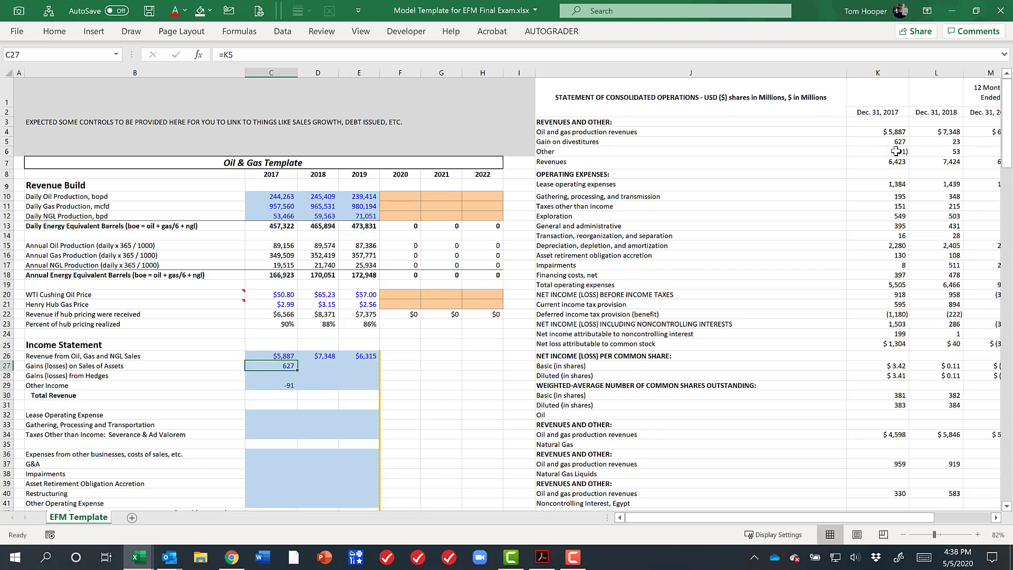
key("shift+Down")
key("shift+Down")
key("shift+Right")
key("shift+Right")
key("shift+Right")
key("shift+Left")
key("ctrl+r")
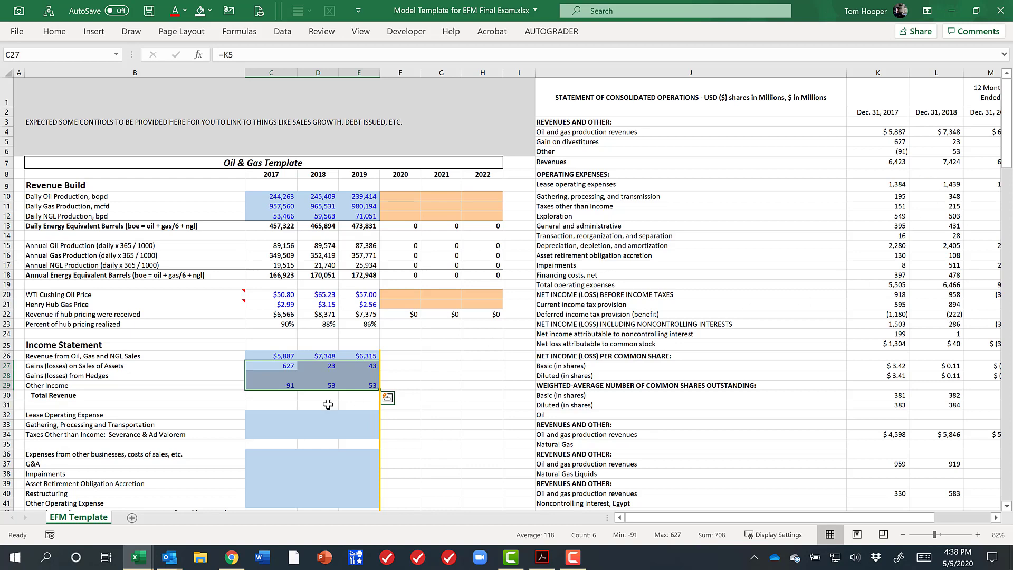
Link 2017 Lease Operating Expense, Gathering, Processing and Transportation, and Taxes Other than Income in C32:C34 to K9, K10 and K11
left_click(273, 414)
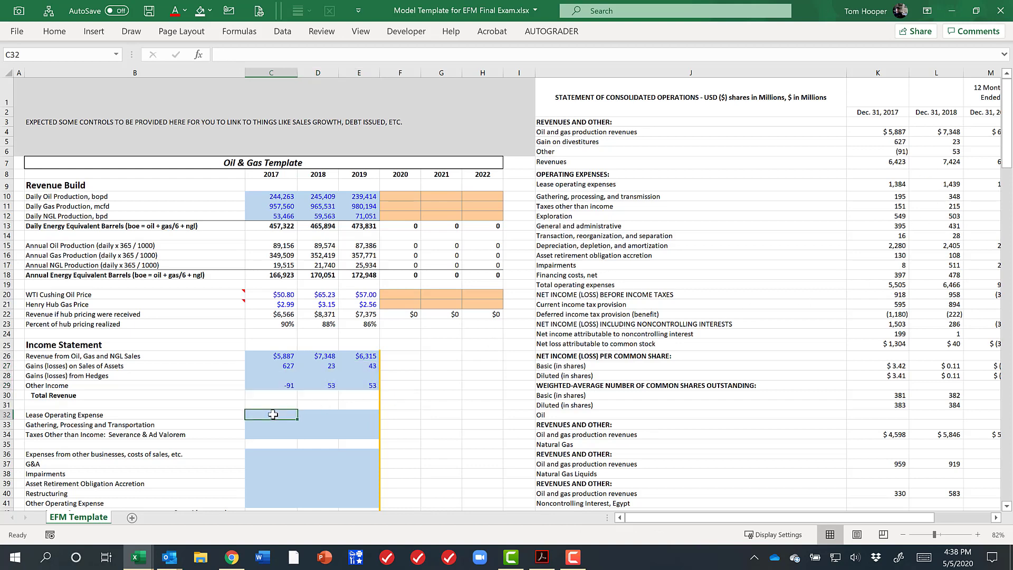
type("=")
left_click(887, 183)
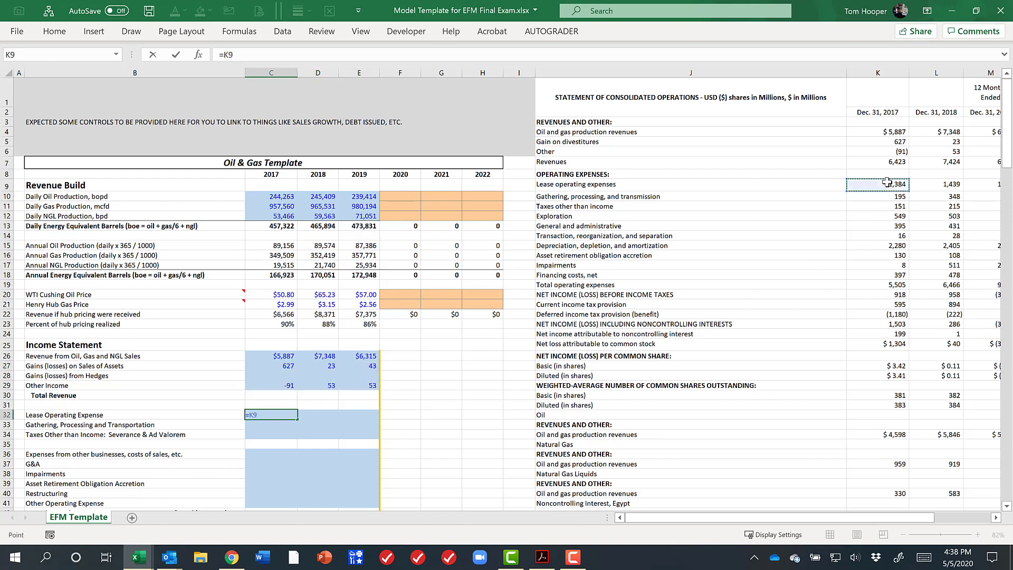
key("Return")
type("=")
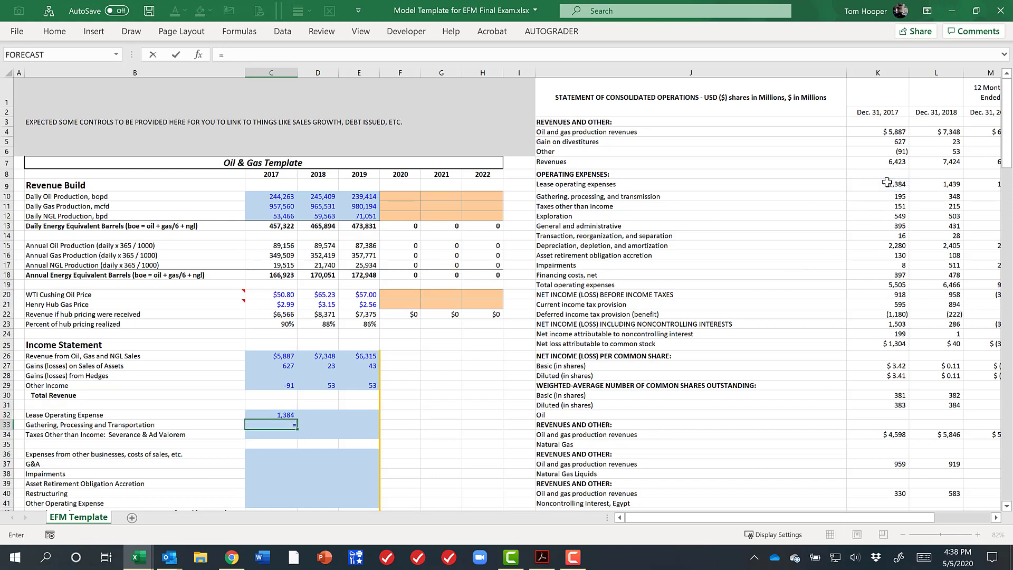
left_click(894, 194)
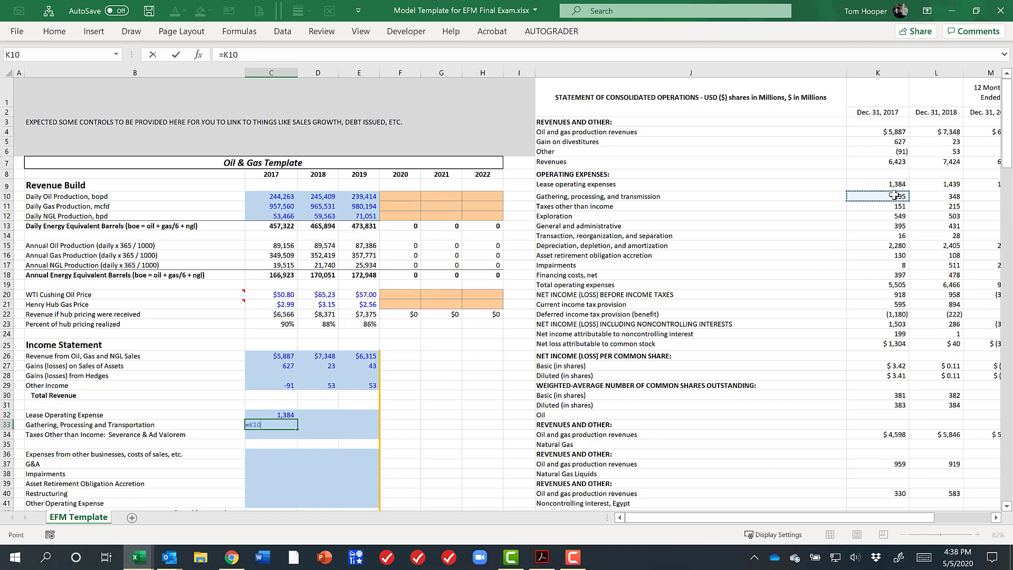
key("Return")
type("=")
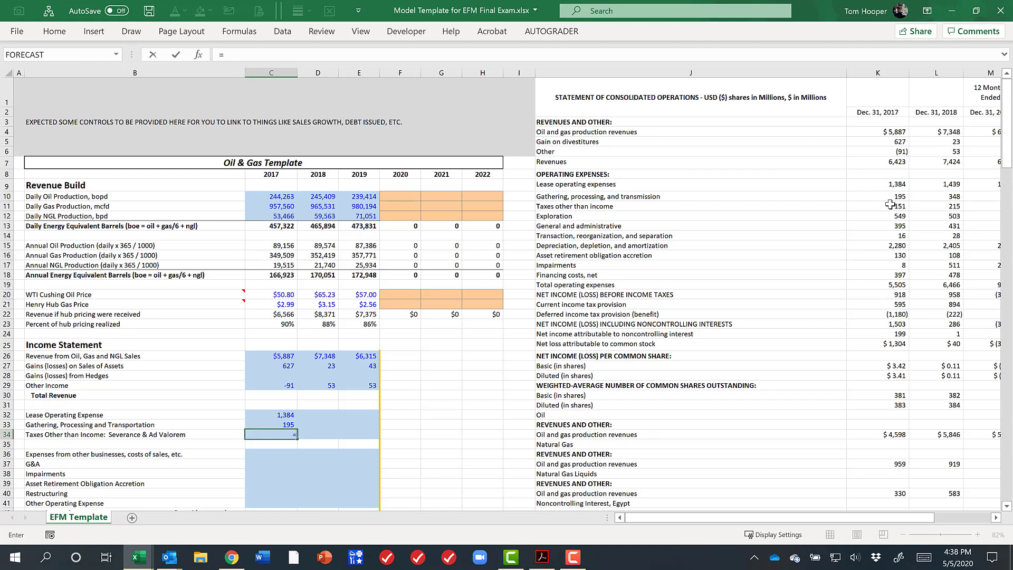
left_click(891, 204)
key("Return")
key("Return")
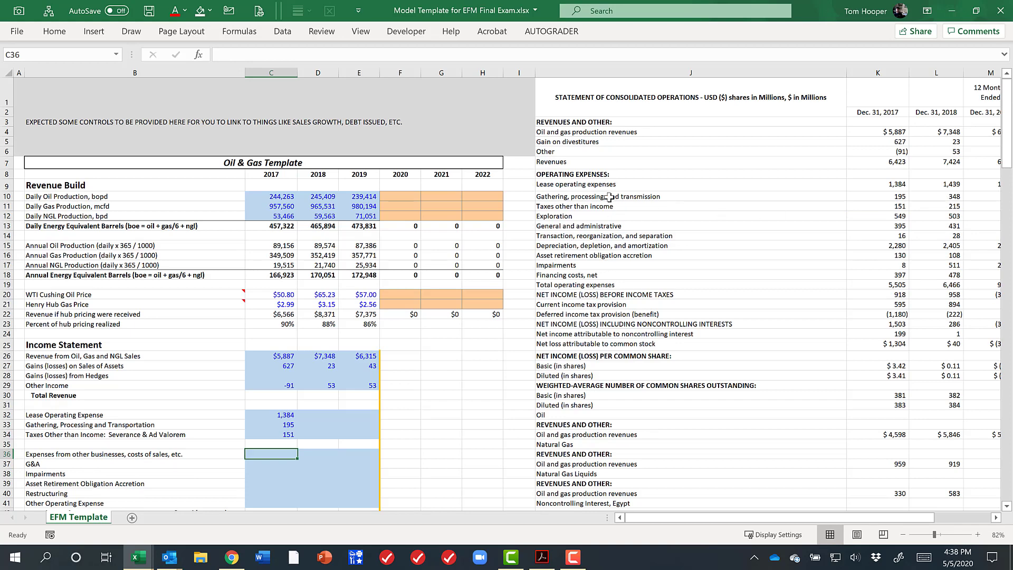
Link 2017 Exploration and Dry Hole Costs in C44 to the Exploration expense in K12
scroll(627, 241, "down", 1)
scroll(627, 241, "down", 2)
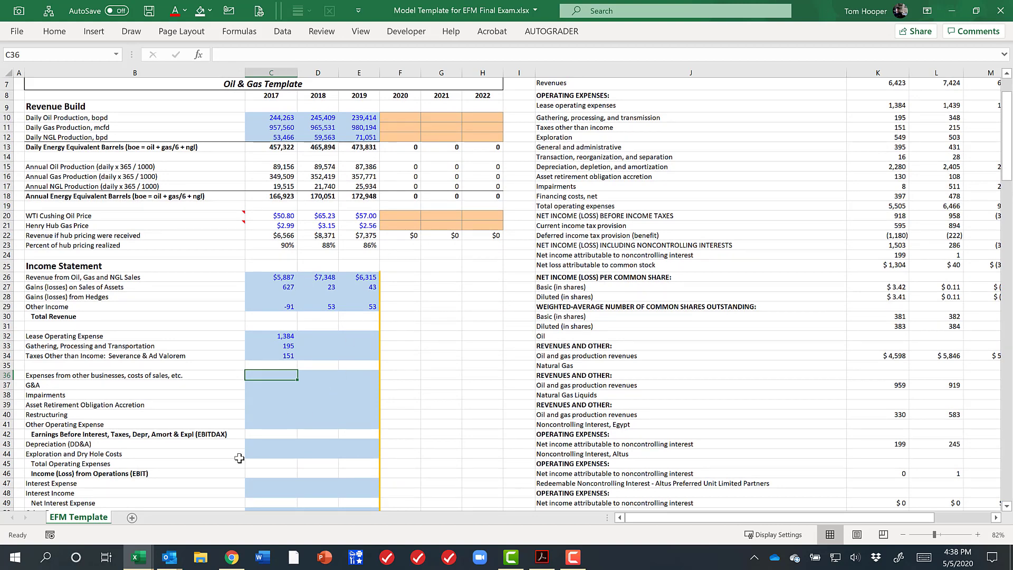
left_click(270, 455)
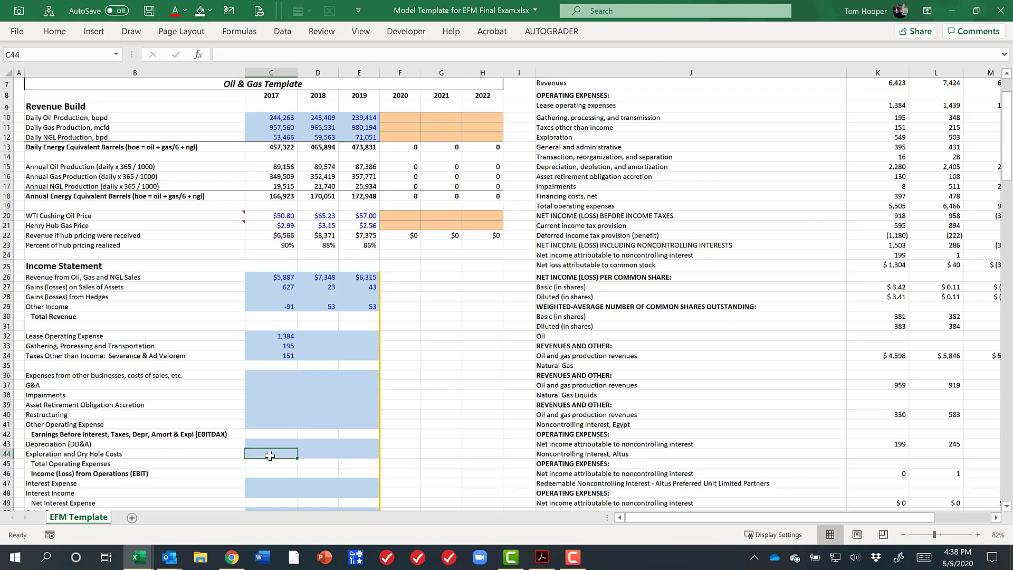
type("=")
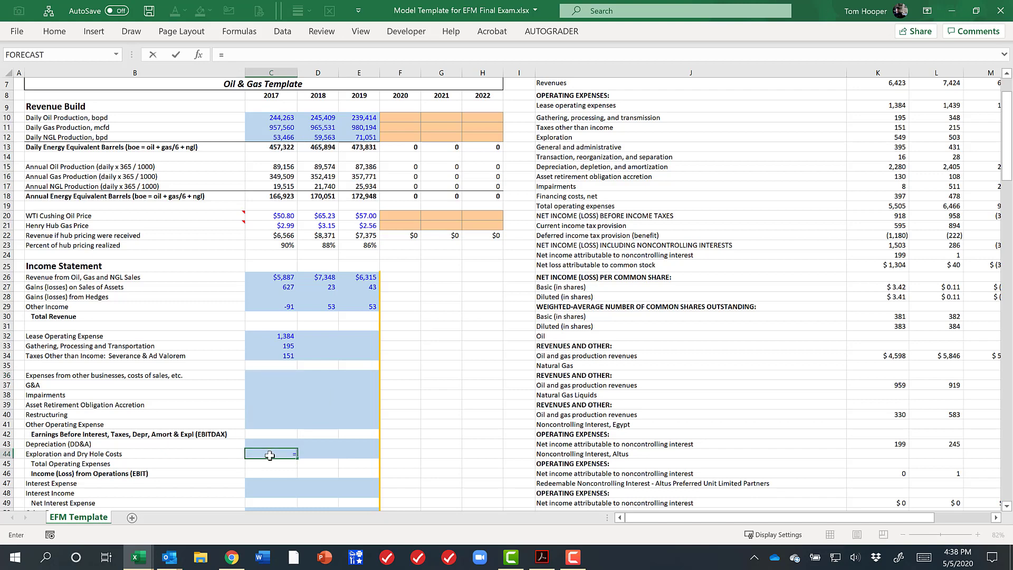
left_click(890, 137)
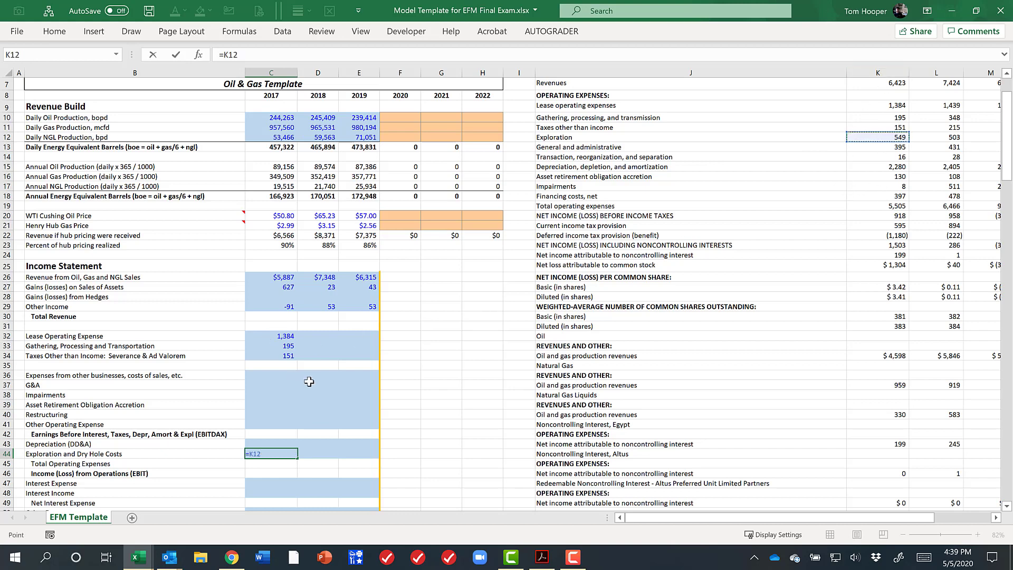
key("ctrl+Return")
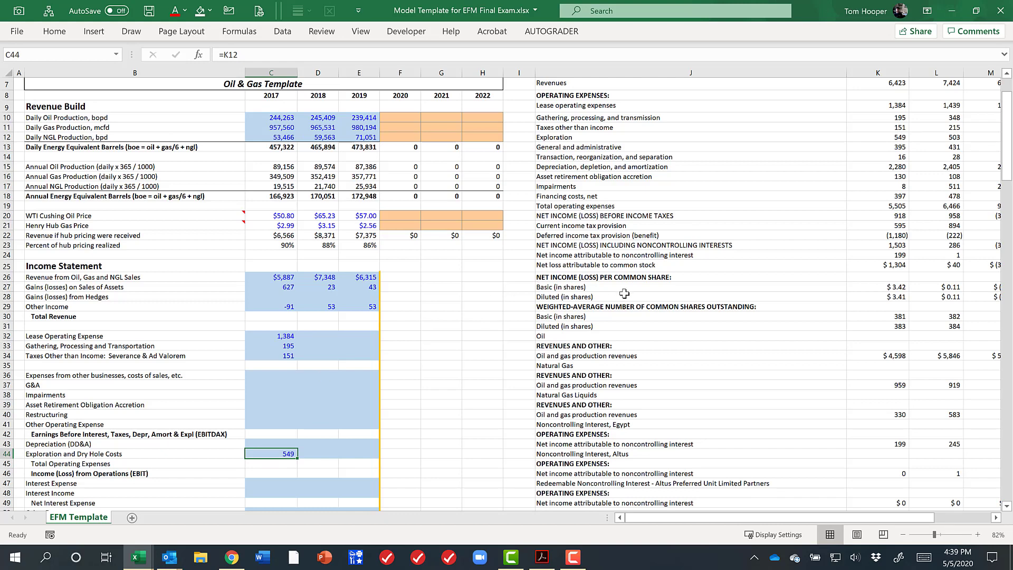
Link 2017 G&A in C37 to K13 and Impairments in C38 to K17
left_click(884, 147)
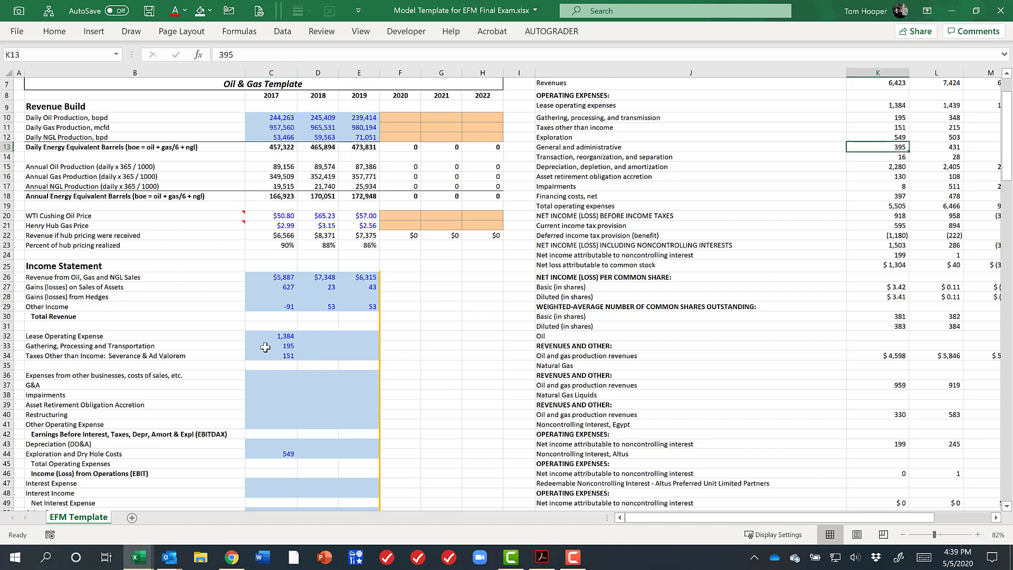
left_click(271, 385)
type("=")
left_click(883, 142)
key("Return")
type("=")
left_click(889, 188)
key("Return")
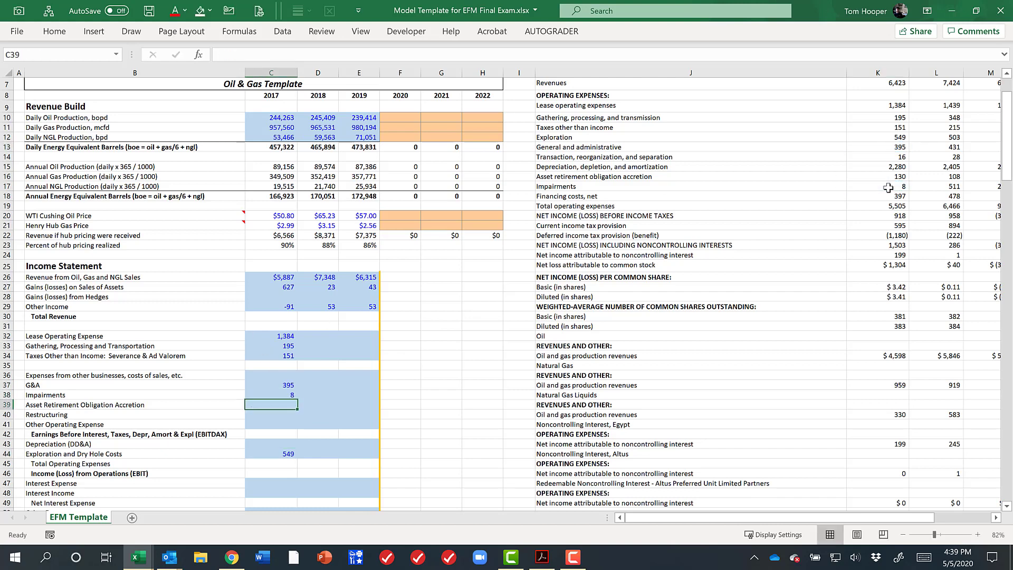
Link 2017 Asset Retirement Obligation Accretion in C39 to K16 and Restructuring in C40 to K14
type("=")
left_click(894, 176)
key("Return")
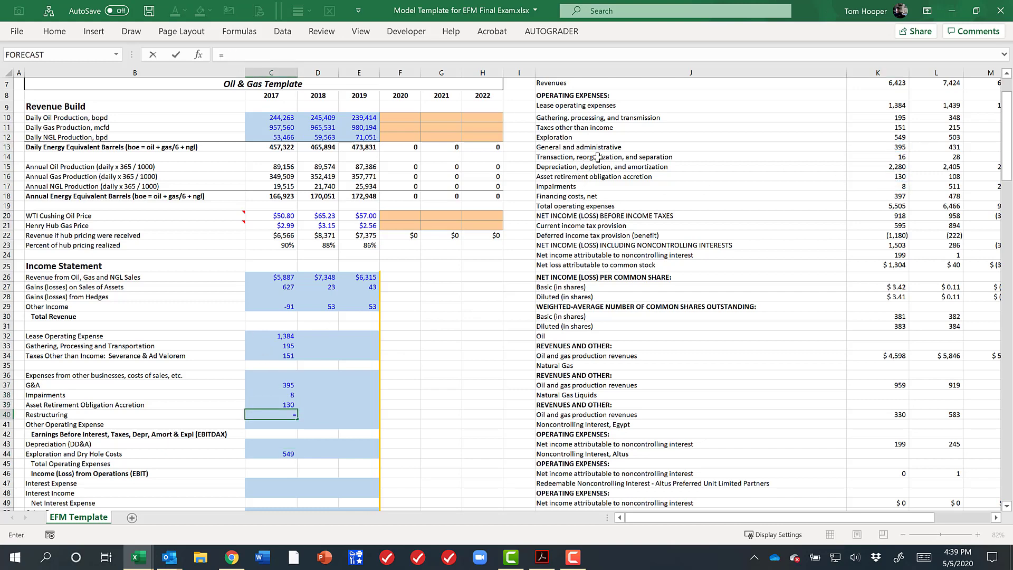
type("=")
left_click(885, 155)
key("Return")
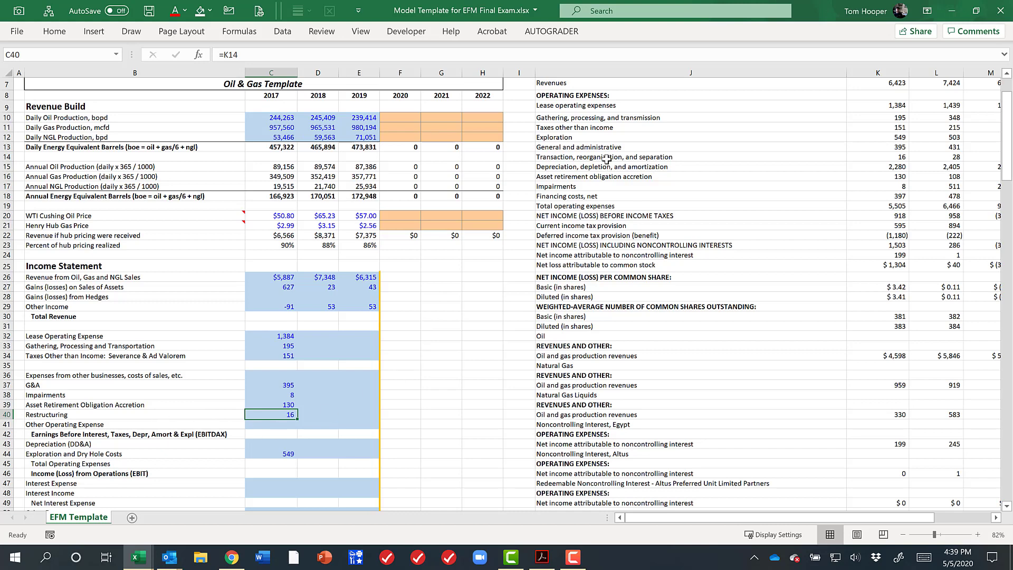
left_click(281, 424)
type("=")
key("Escape")
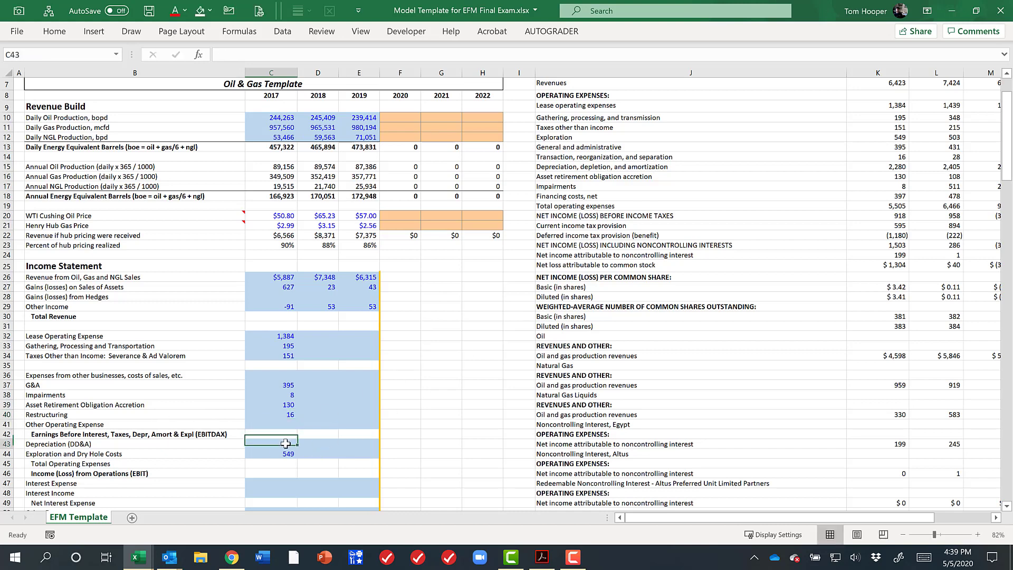
Link 2017 Depreciation (DD&A) in C43 to the Depreciation, depletion, and amortization amount in K15
left_click(280, 444)
type("=")
left_click(891, 167)
key("Return")
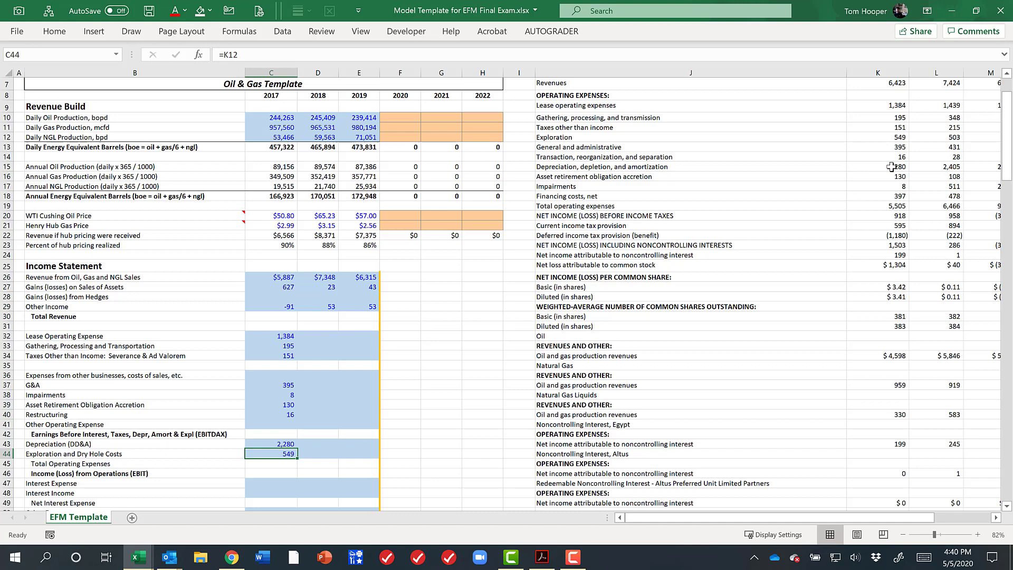
Delete the blank template cells A35:I35, shifting the cells below up
left_click(283, 464)
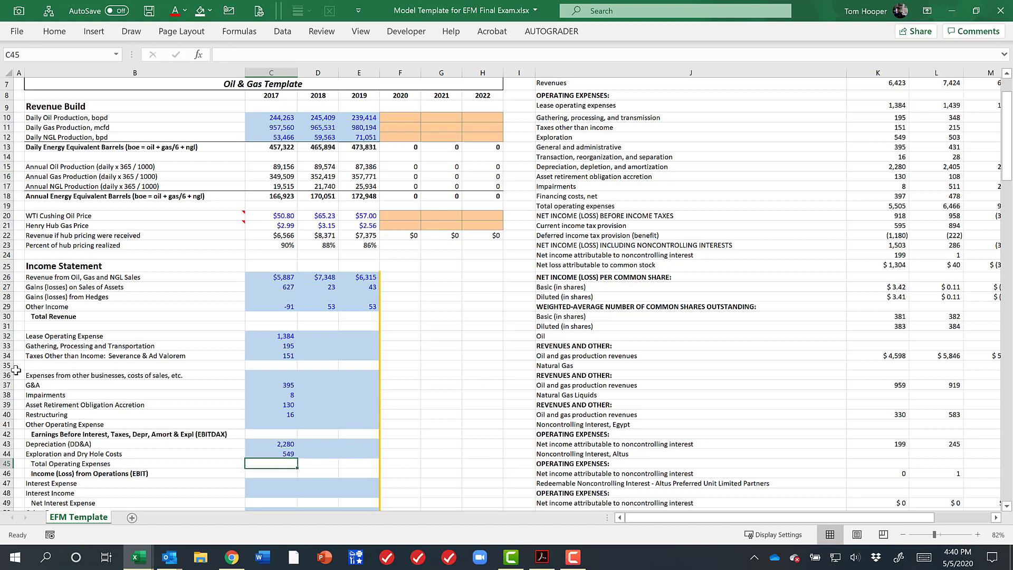
left_click_drag(19, 366, 508, 365)
key("ctrl+minus")
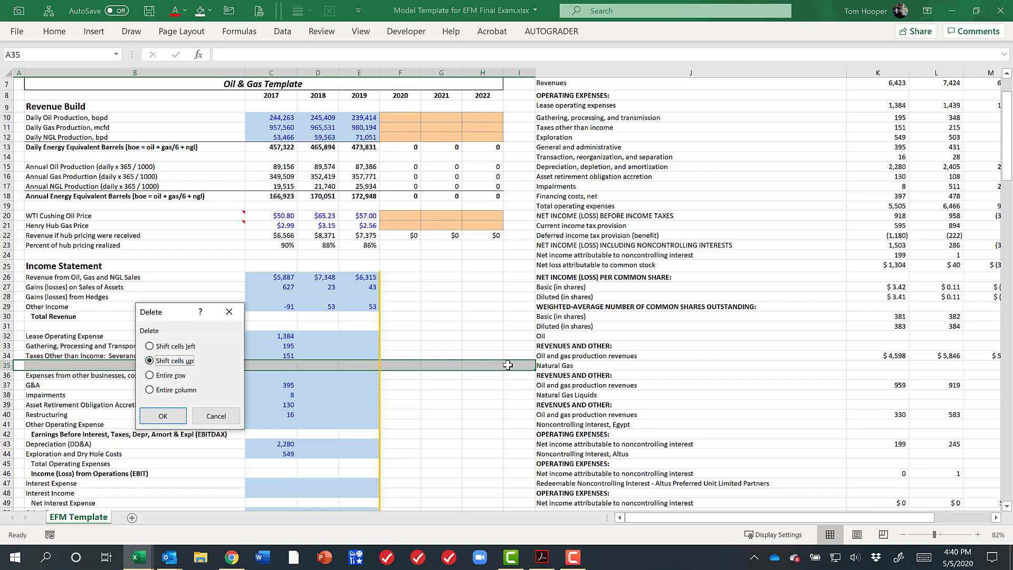
key("Return")
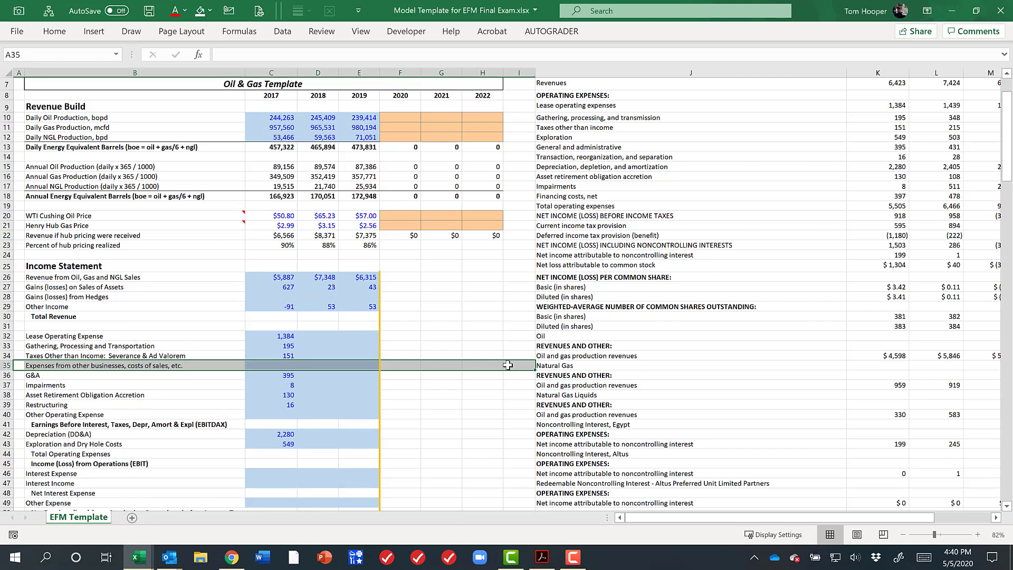
key("Up")
key("Down")
key("Down")
key("Down")
key("Down")
key("Down")
key("Right")
key("Right")
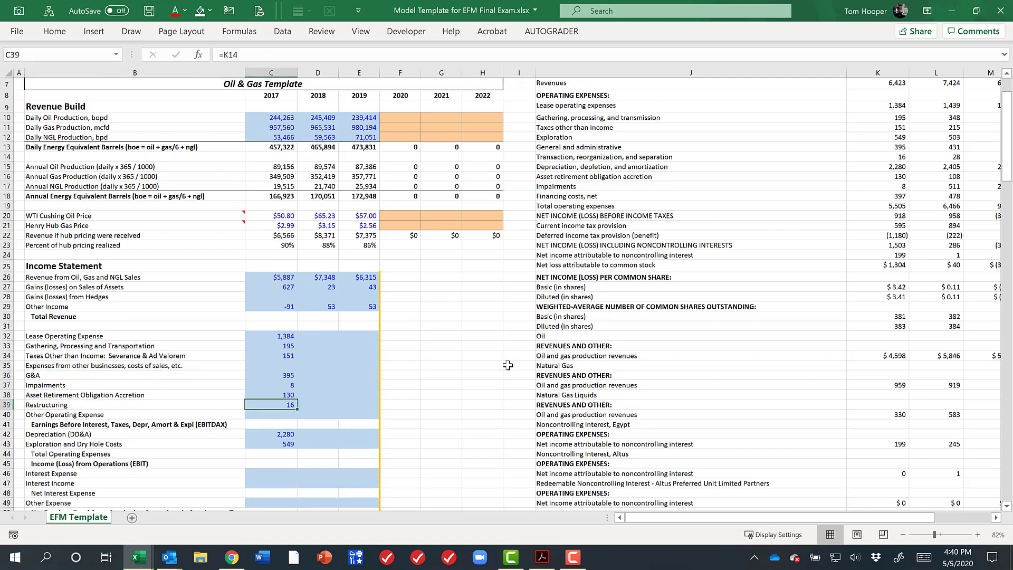
key("Down")
key("Up")
key("Up")
key("Up")
key("Up")
key("Up")
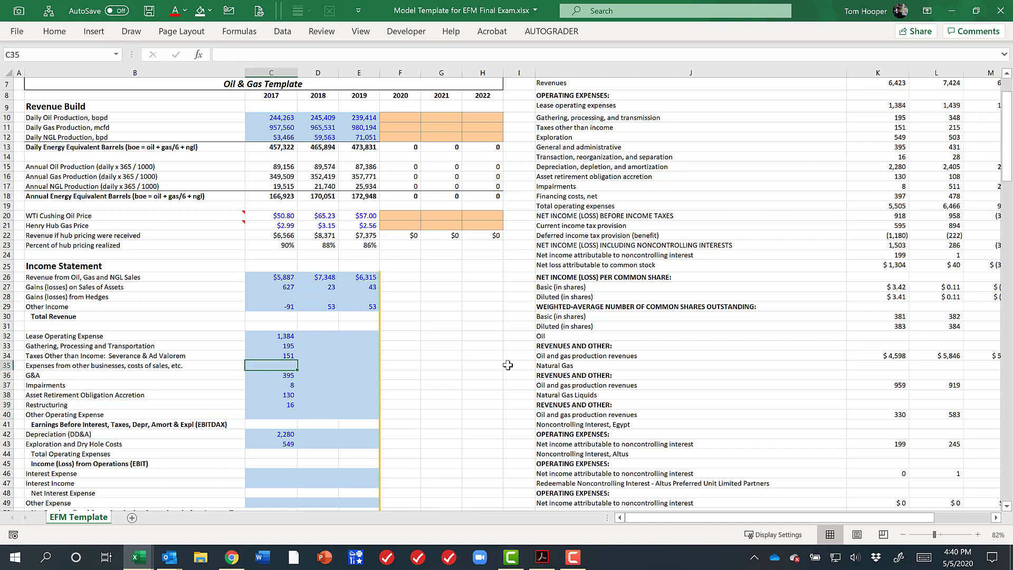
left_click(221, 365)
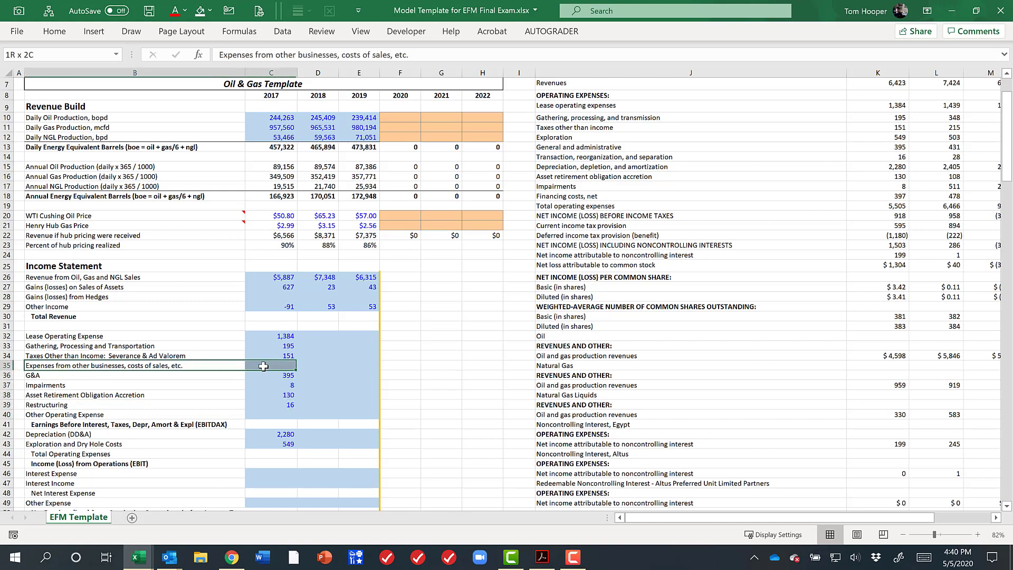
left_click(236, 415)
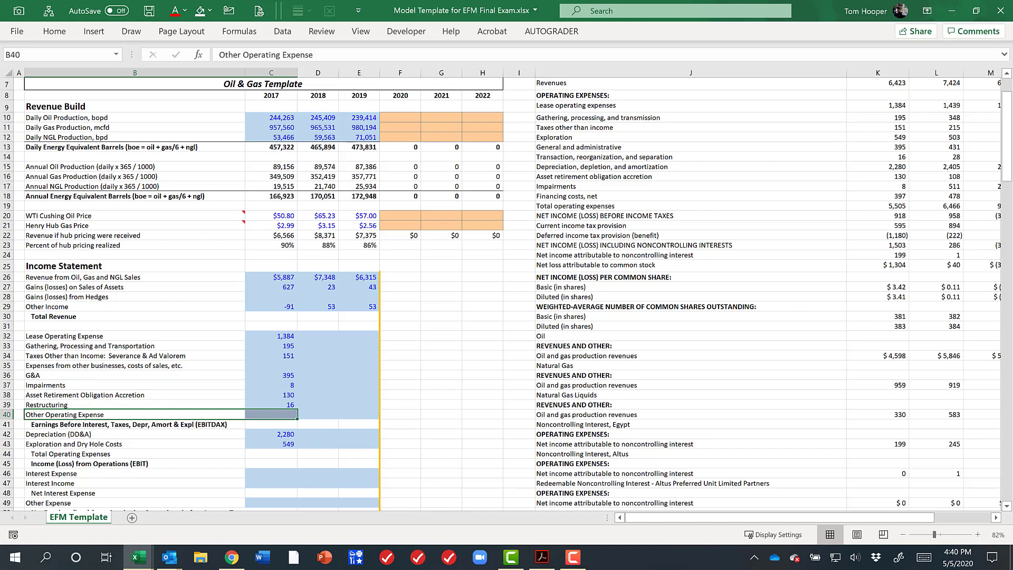
key("F9")
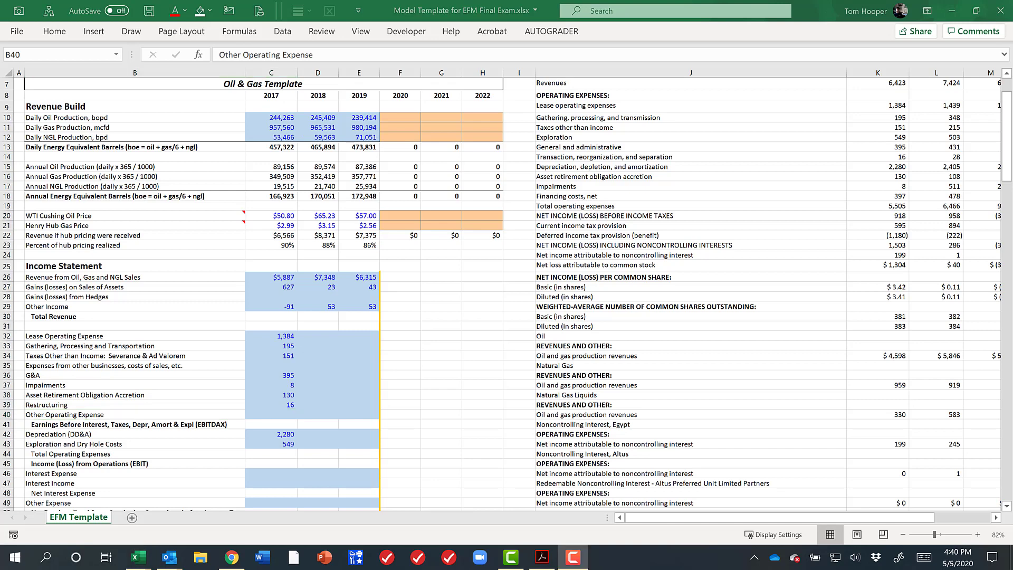
Trace precedents for the 2017 Lease Operating Expense, Gathering and Taxes Other than Income cells in C32, C33 and C34
left_click(280, 336)
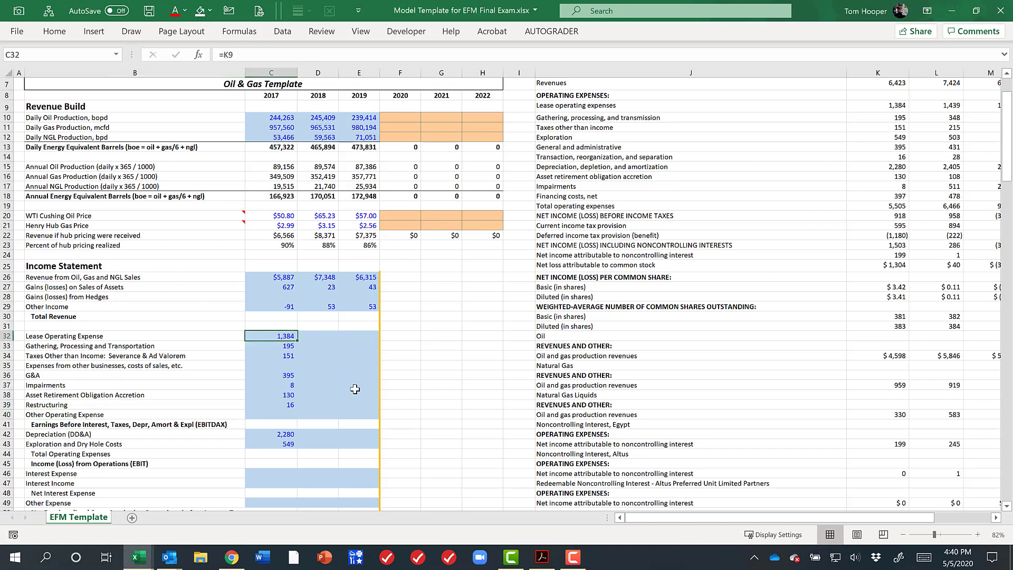
key("alt+m")
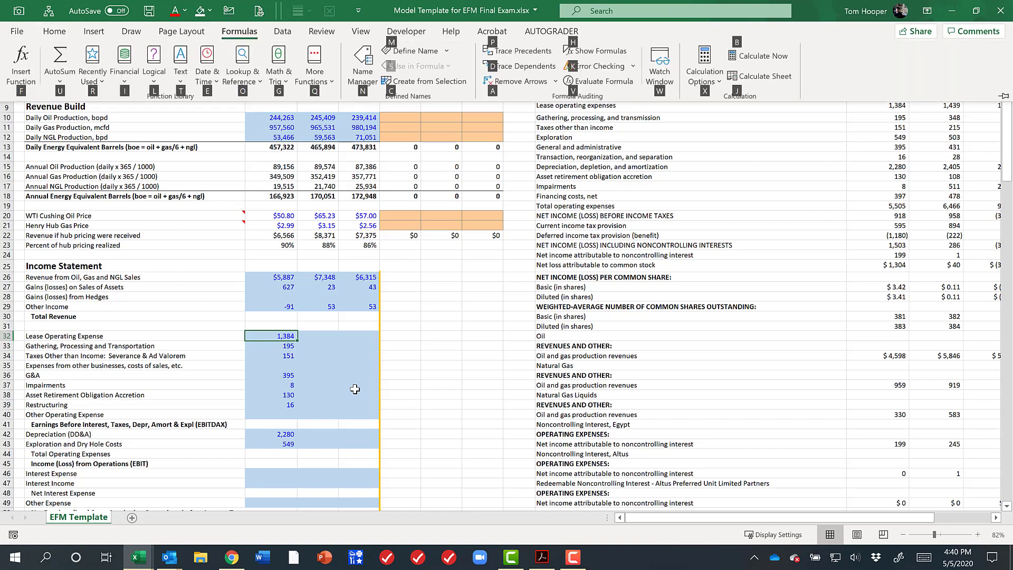
key("p")
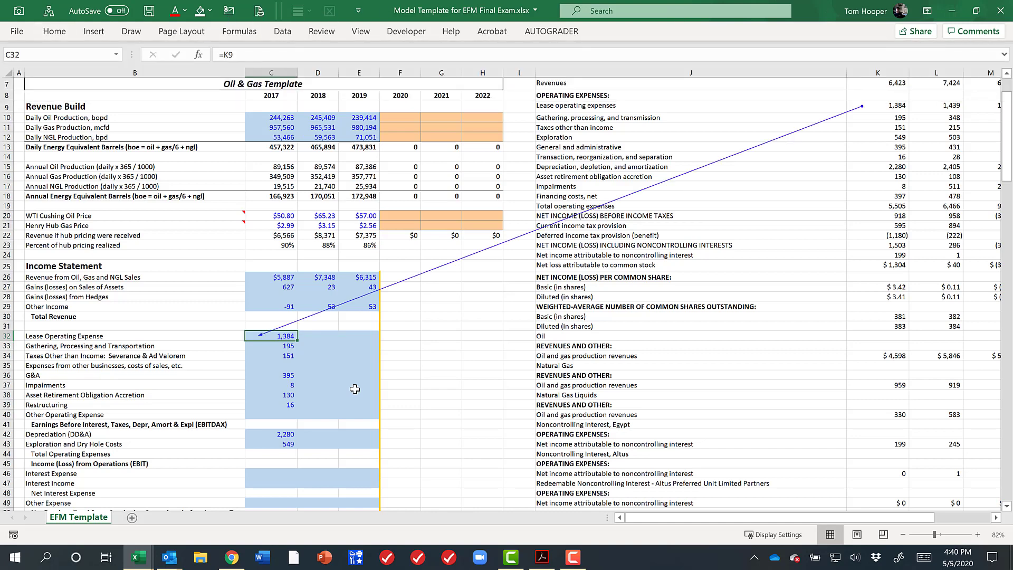
key("Down")
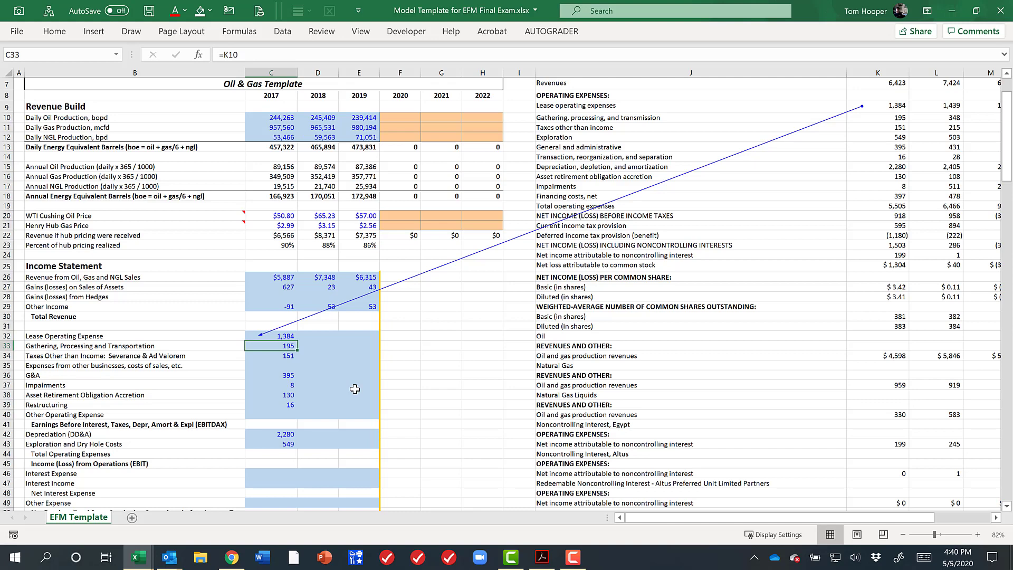
key("alt+m")
key("p")
key("Down")
key("alt+m")
key("p")
key("Down")
key("Down")
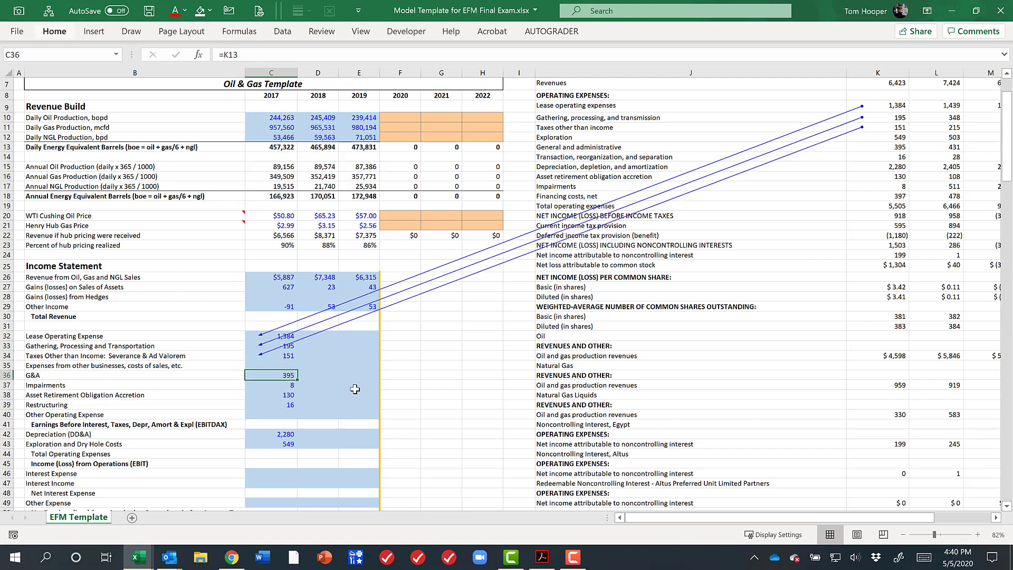
Trace precedents for the 2017 G&A, Impairments, Asset Retirement Obligation Accretion and Restructuring cells in C36 to C39
key("alt+m")
key("p")
key("Down")
key("alt+m")
key("p")
key("Down")
key("alt+m")
key("p")
key("Down")
key("alt+m")
key("p")
Trace precedents for the 2017 Depreciation (DD&A) cell C42 and the Exploration and Dry Hole Costs cell C43
key("Down")
key("Down")
key("Down")
key("alt+m")
key("p")
key("Down")
key("alt+m")
key("p")
key("Down")
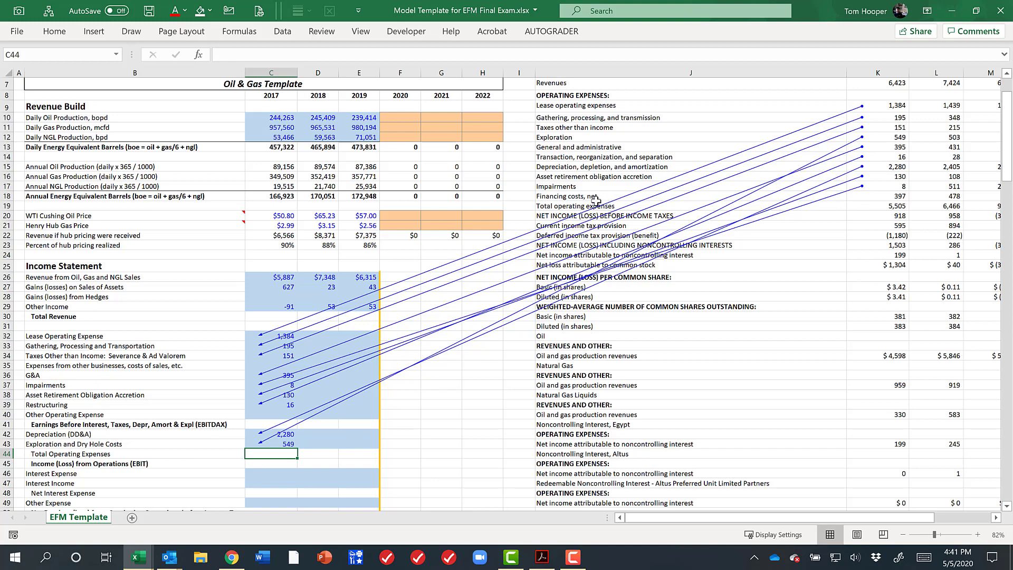
Link 2017 Interest Expense in C46 to the Financing costs, net amount in K18
left_click(265, 477)
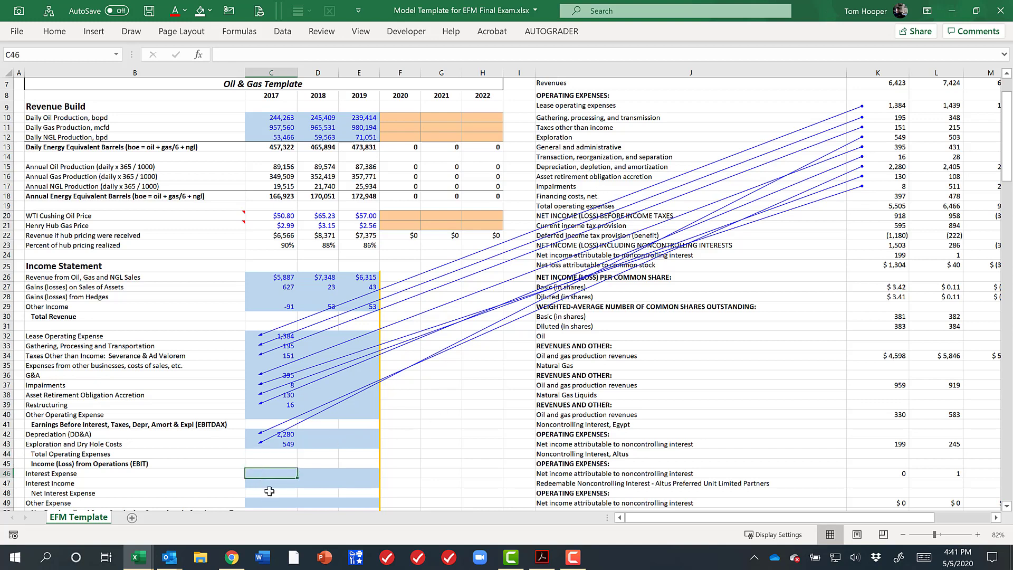
type("=")
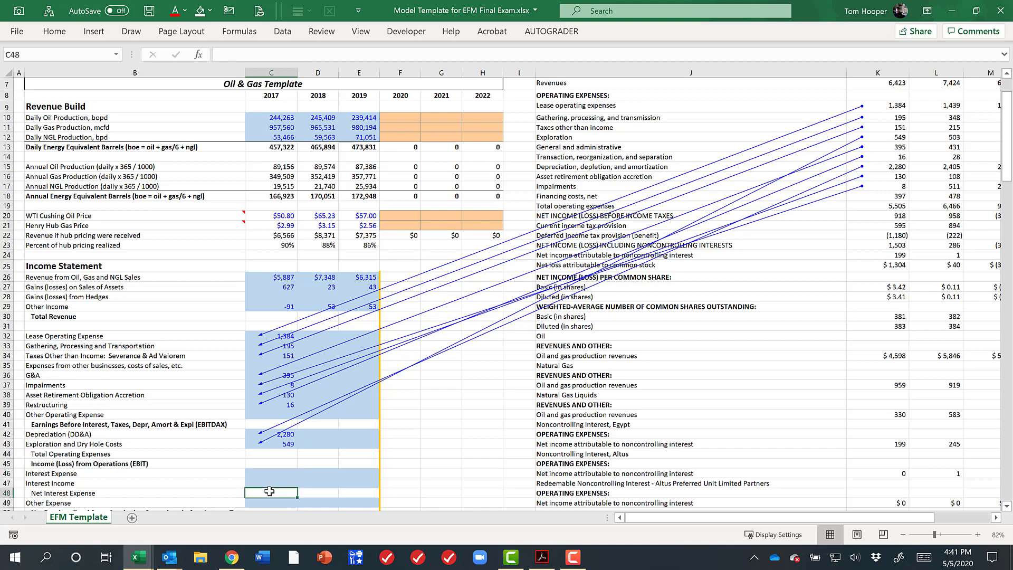
left_click(897, 196)
key("Return")
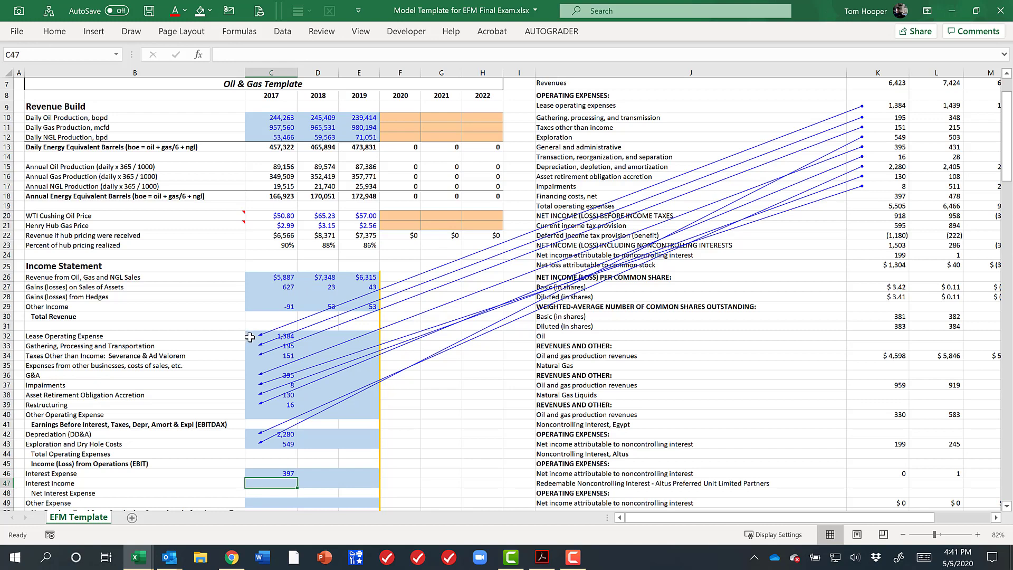
Fill the 2017 expense links in C32:C46 across to the 2018 and 2019 columns
left_click_drag(249, 337, 259, 475)
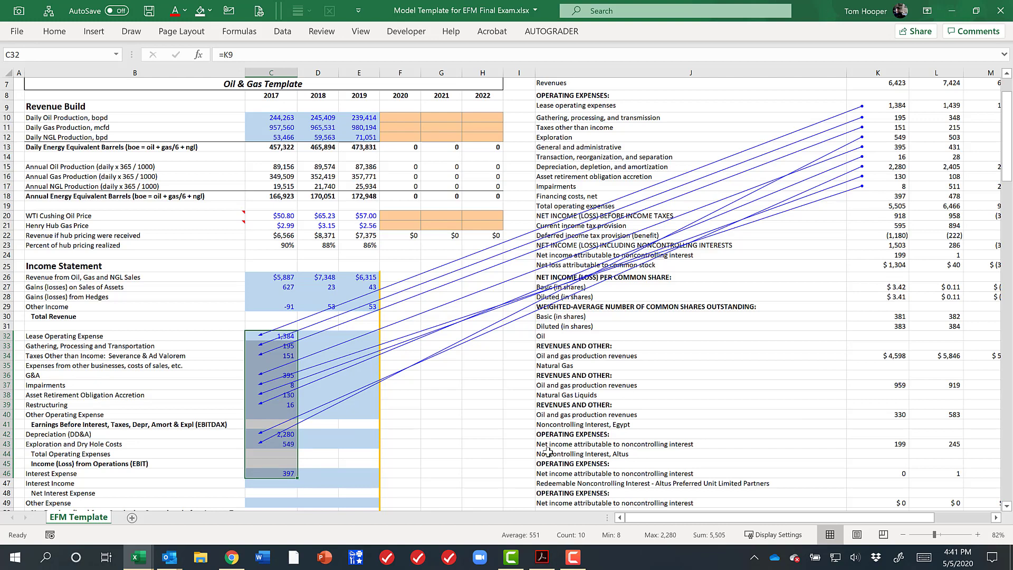
key("shift+Right")
key("shift+Right")
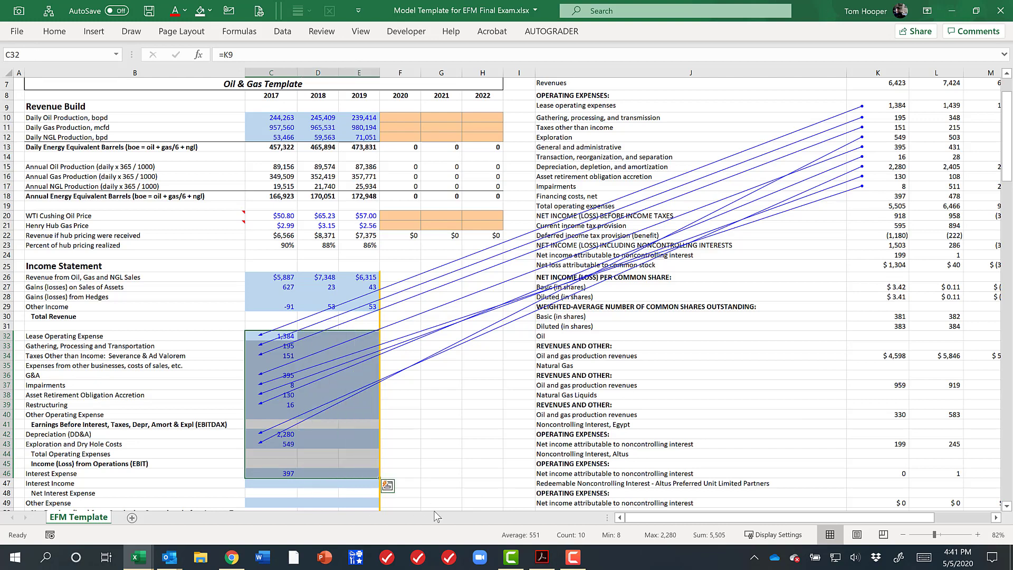
key("ctrl+r")
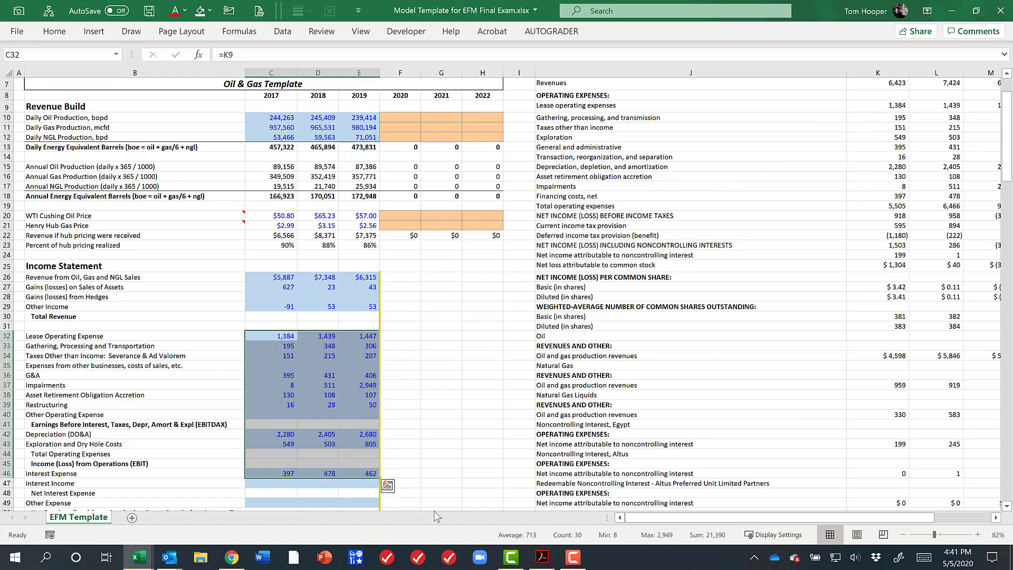
Review the unfilled expense and hedge rows, the 2017 Interest Expense link and the source Net Income (Loss) Before Income Taxes amount
left_click(274, 368)
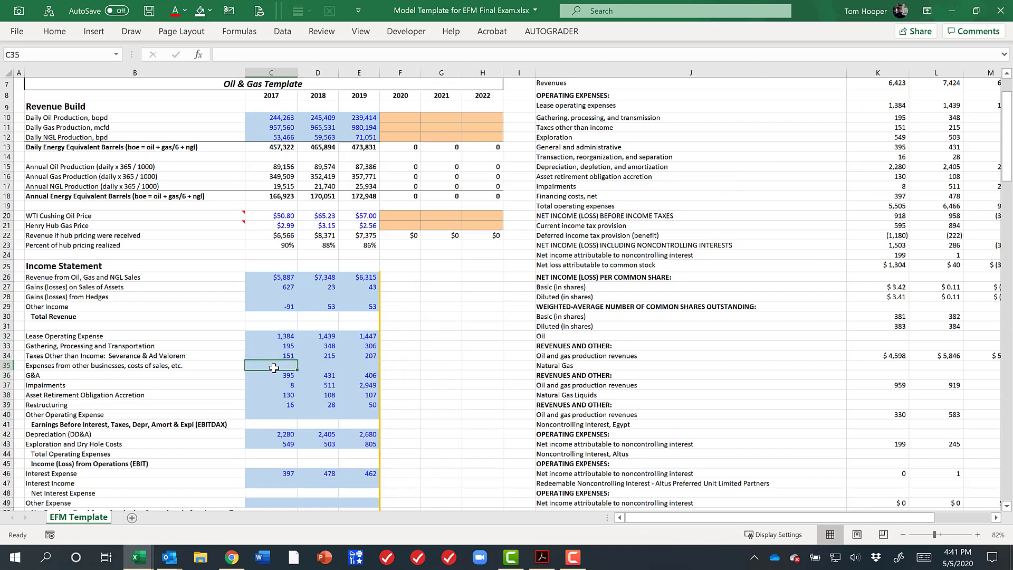
left_click(273, 415)
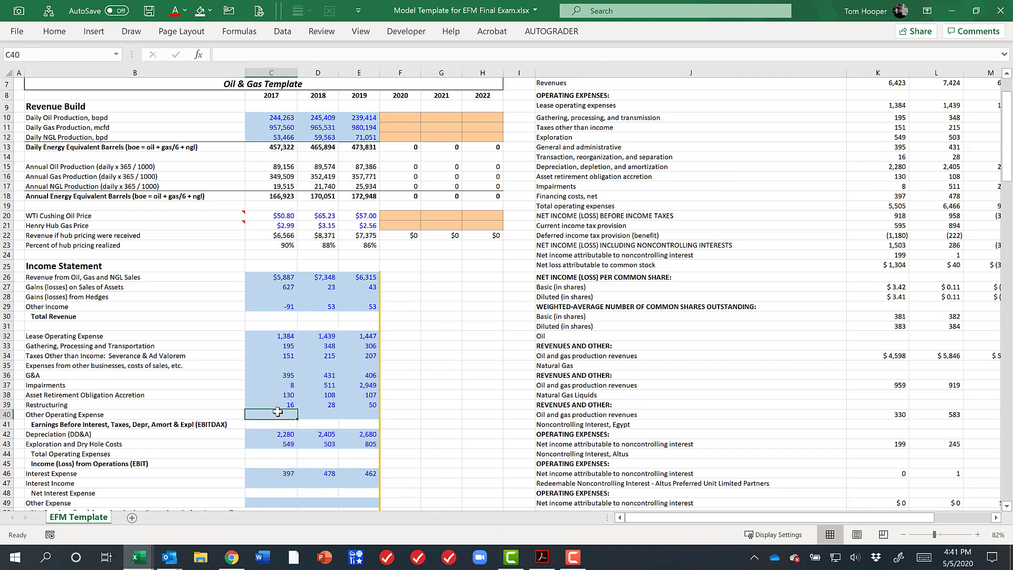
left_click_drag(119, 297, 357, 297)
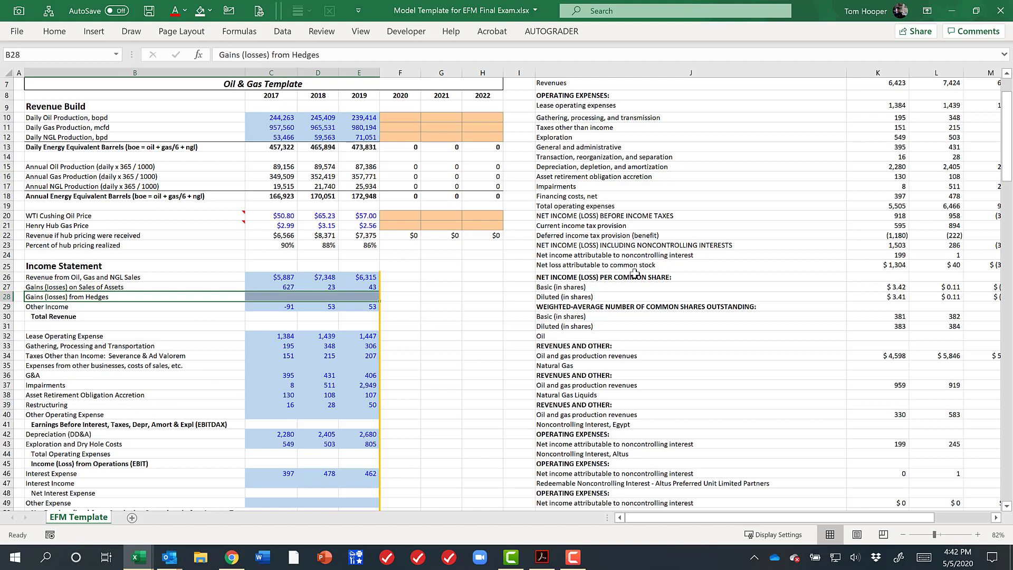
left_click(457, 455)
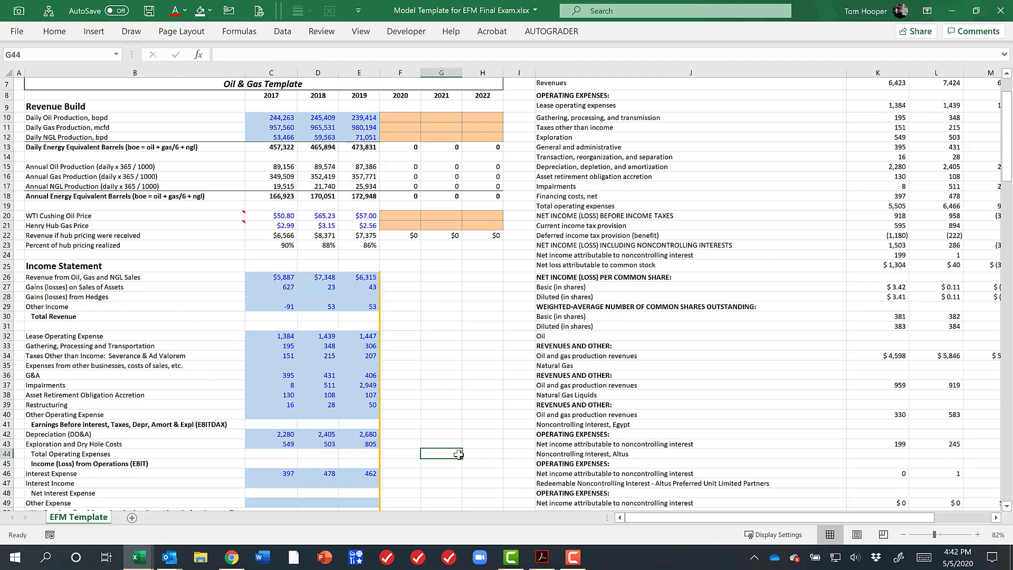
scroll(297, 485, "down", 4)
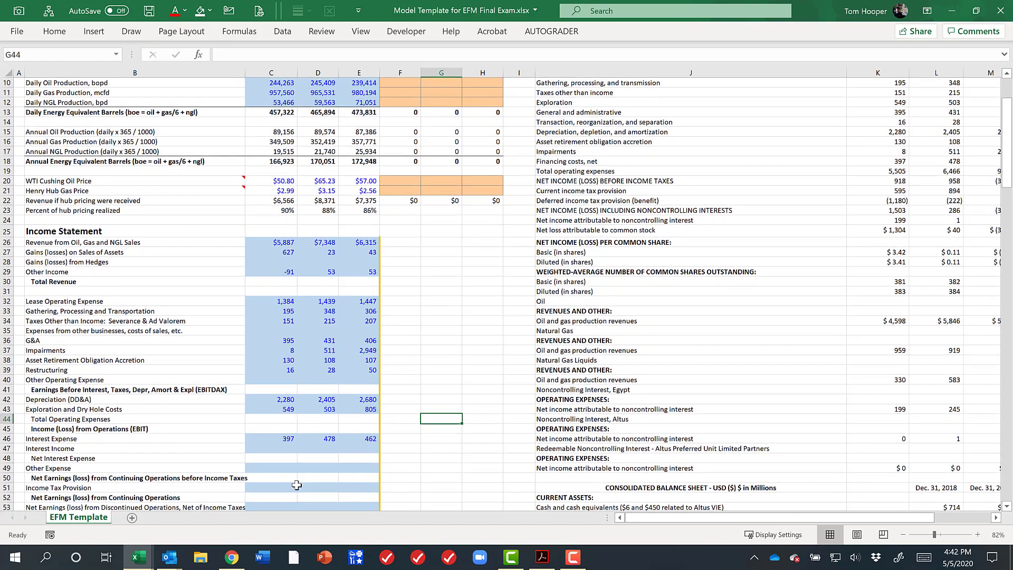
left_click(290, 354)
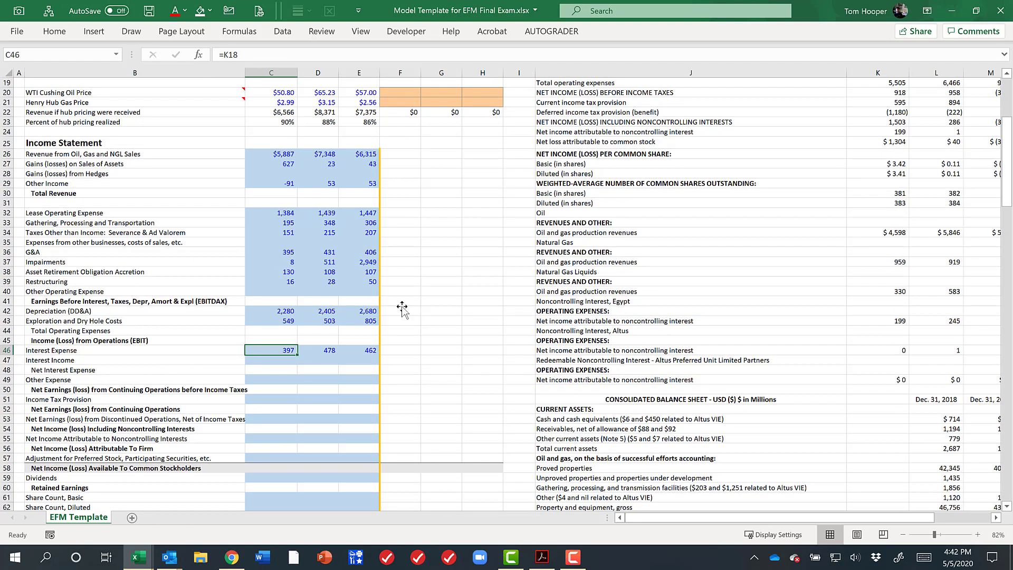
scroll(604, 183, "up", 1)
scroll(603, 183, "up", 1)
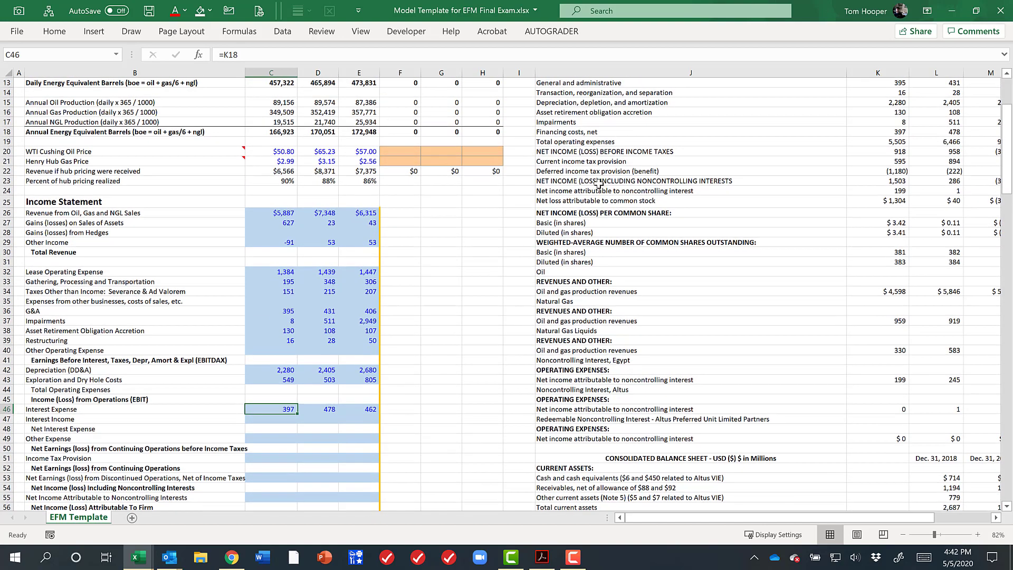
left_click(844, 152)
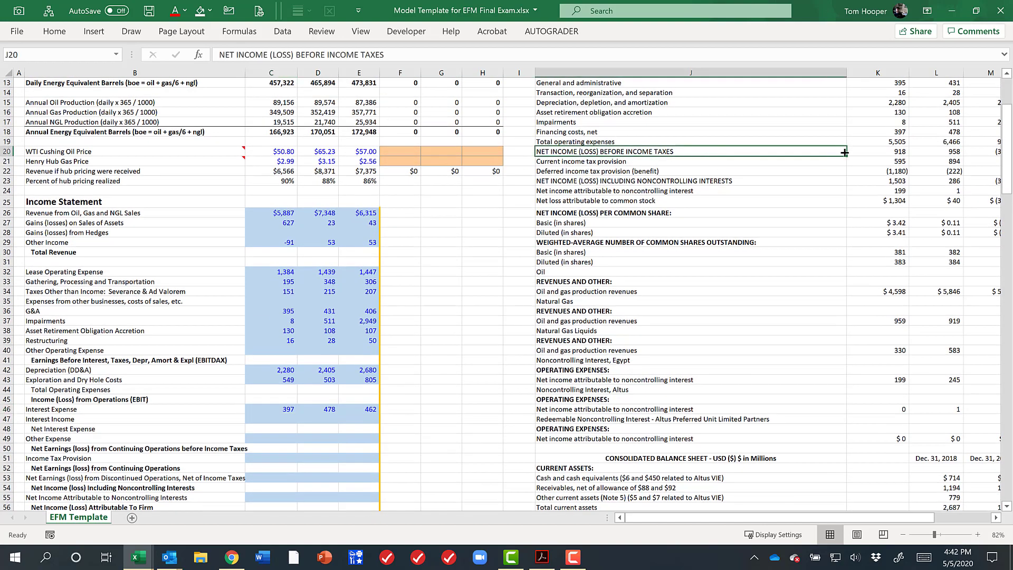
left_click(878, 154)
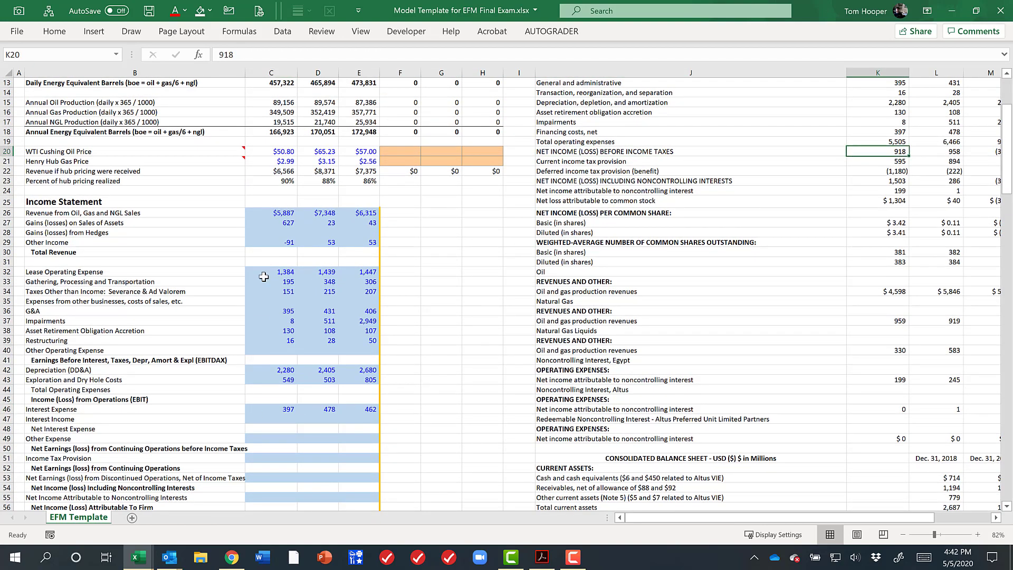
Calculate 2017 Total Revenue in C30 as the sum of C26:C29 and fill the formula across to 2019
left_click(284, 256)
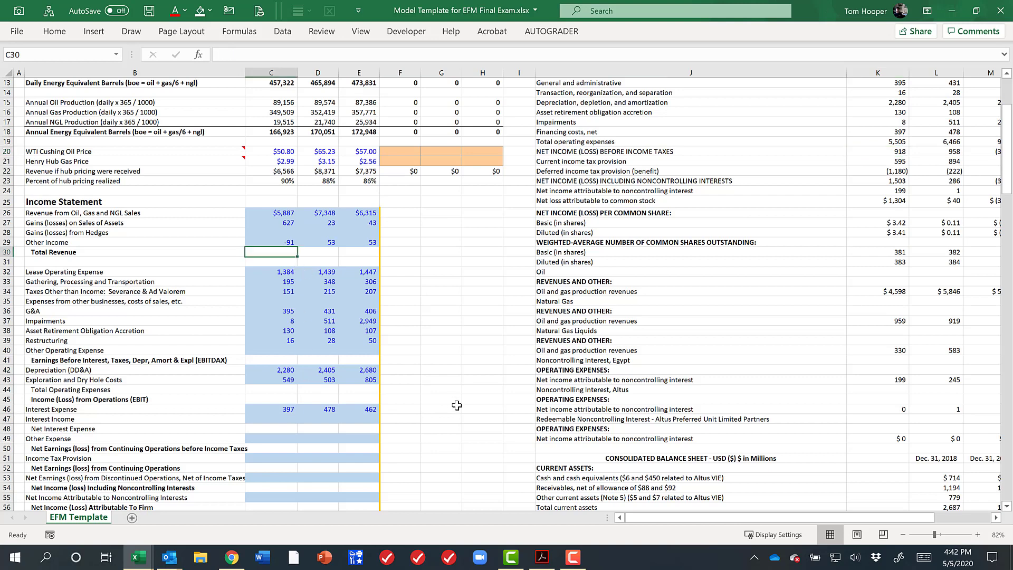
type("=sum(")
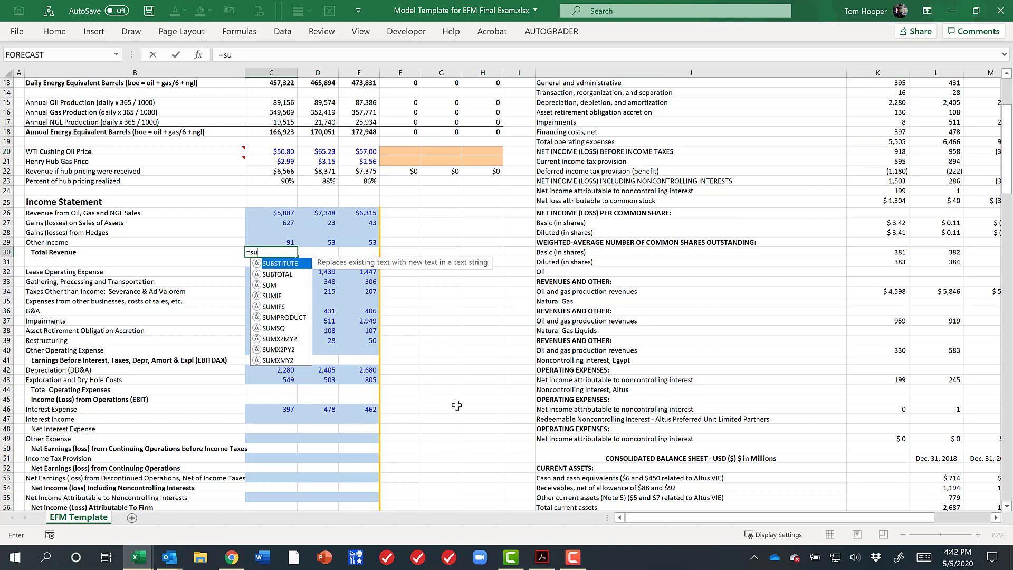
key("Up")
key("shift+Up")
key("shift+Up")
key("shift+Up")
key("ctrl+Return")
key("shift+Right")
key("shift+Right")
key("ctrl+r")
Enter =SUM(C32:C40) in the 2017 EBITDAX cell C41 and fill the formula across to 2019
key("Down")
key("Down")
key("Down")
key("Down")
key("Down")
key("Down")
key("Down")
key("Down")
key("Down")
key("Down")
key("Down")
type("=sum(")
key("Up")
key("shift+Up")
key("shift+Up")
key("shift+Up")
key("shift+Up")
key("shift+Up")
key("ctrl+Return")
key("shift+Right")
key("shift+Right")
key("ctrl+r")
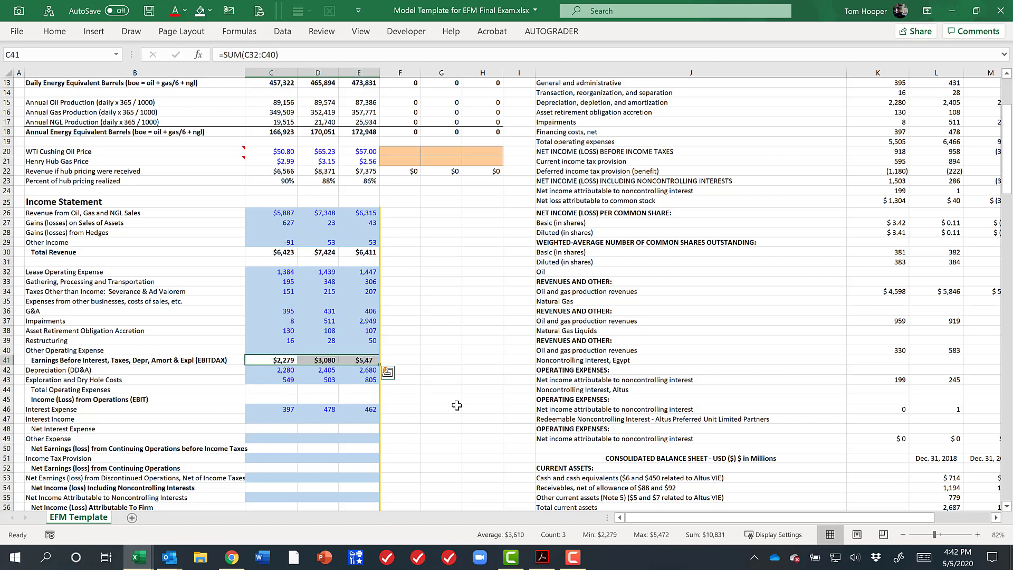
Delete the template's Total Operating Expenses line in row 44, shifting the lines below up
key("Down")
key("Down")
key("Down")
key("ctrl+minus")
key("r")
key("Return")
Calculate 2017 Income (Loss) from Operations (EBIT) in C44 as =C41-C42-C43 and fill it across to 2019
type("=C41-C42-C43")
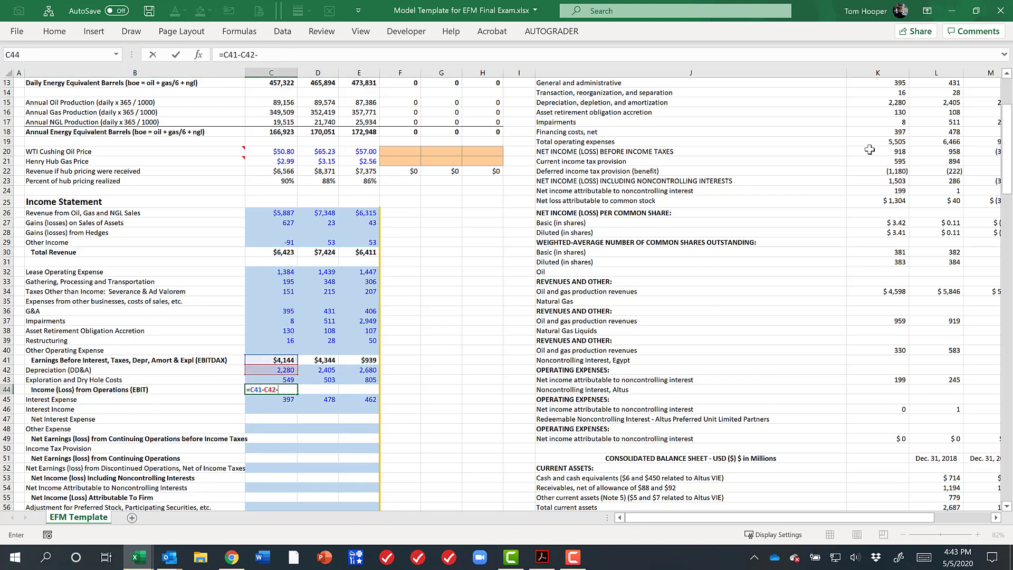
key("ctrl+Return")
key("shift+Right")
key("shift+Right")
key("ctrl+r")
Calculate 2017 Net Interest Expense in C47 as =C45-C46 and copy the formula across to 2019
key("Down")
key("Down")
key("Down")
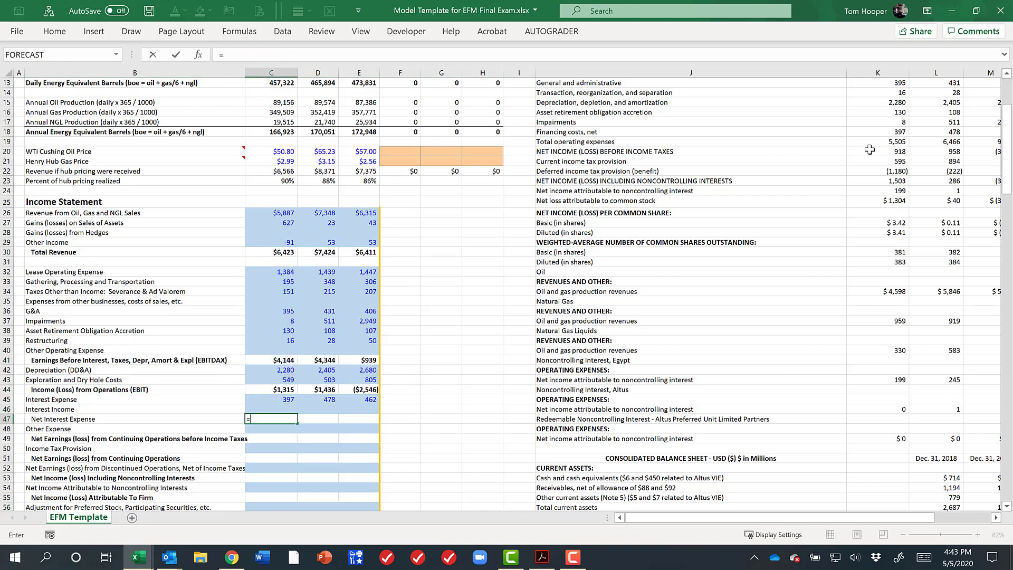
type("=C45-C46")
key("ctrl+Return")
key("ctrl+c")
key("shift+Right")
key("shift+Right")
key("ctrl+v")
Calculate 2017 Net Earnings from Continuing Operations before Income Taxes in C49 as =C44-C47 and copy the formula across to 2019
key("Down")
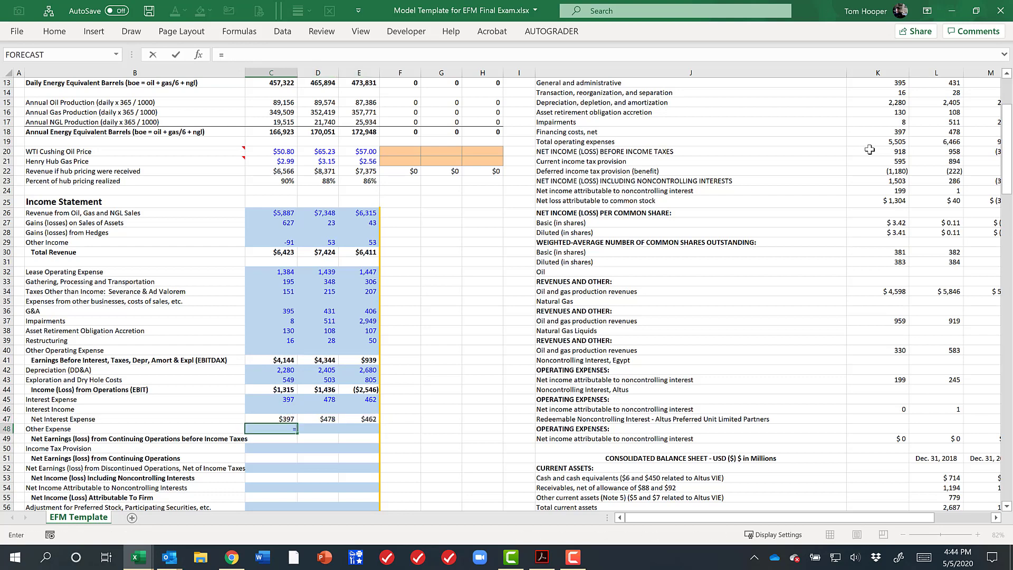
type("=")
key("Up")
key("Up")
key("Up")
key("Up")
type("-")
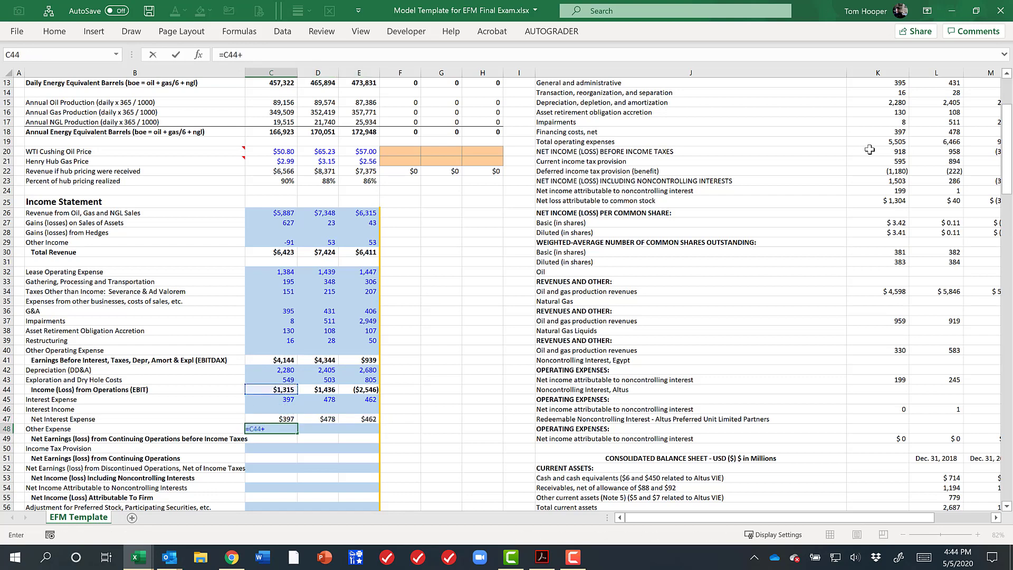
key("Up")
key("ctrl+Return")
key("ctrl+c")
key("shift+Right")
key("shift+Right")
key("ctrl+v")
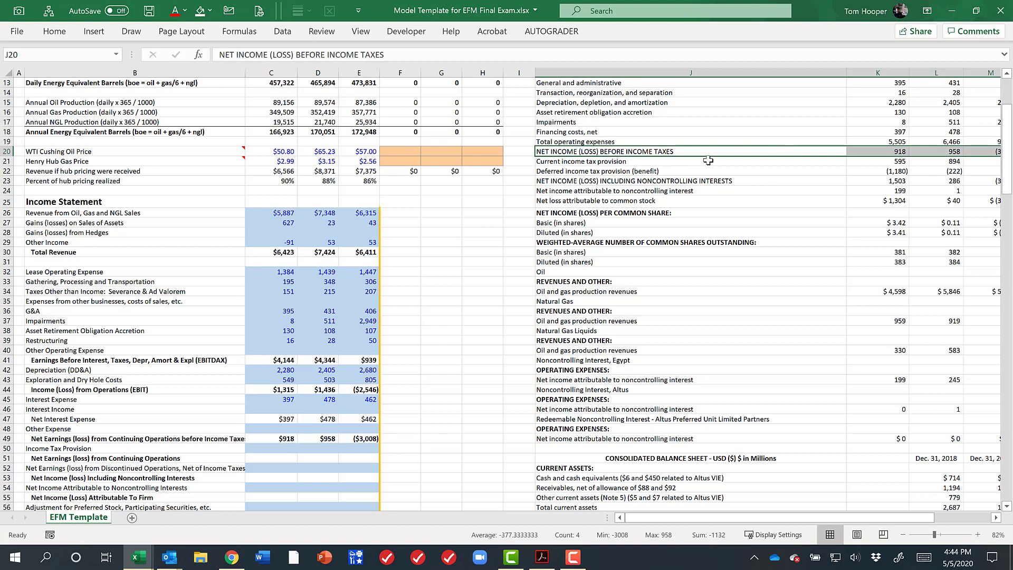
left_click_drag(262, 438, 362, 441)
key("ctrl+v")
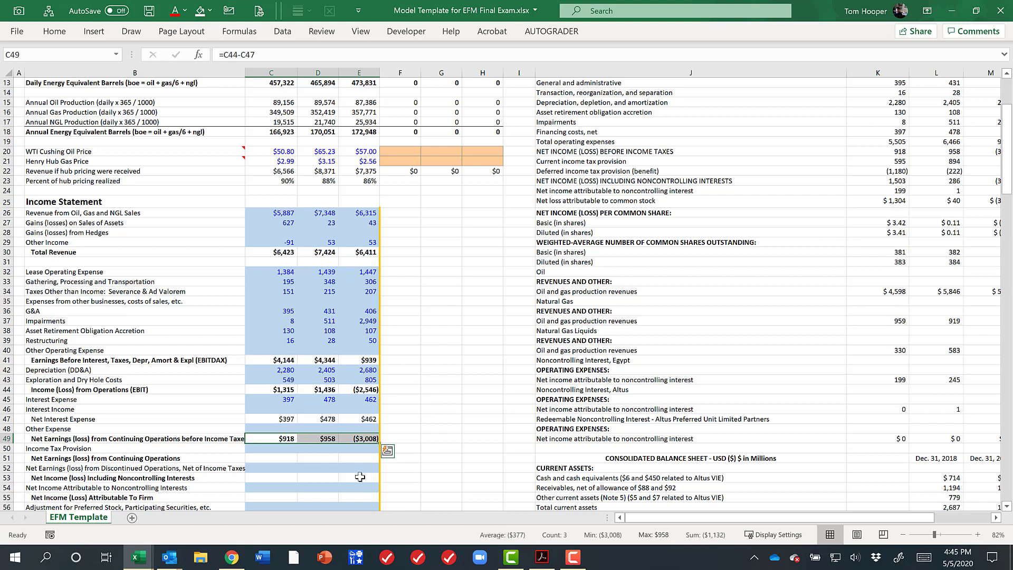
Enter the 2017 Income Tax Provision in C50 as current plus deferred income tax provision, =K21+K22
left_click(280, 449)
type("=")
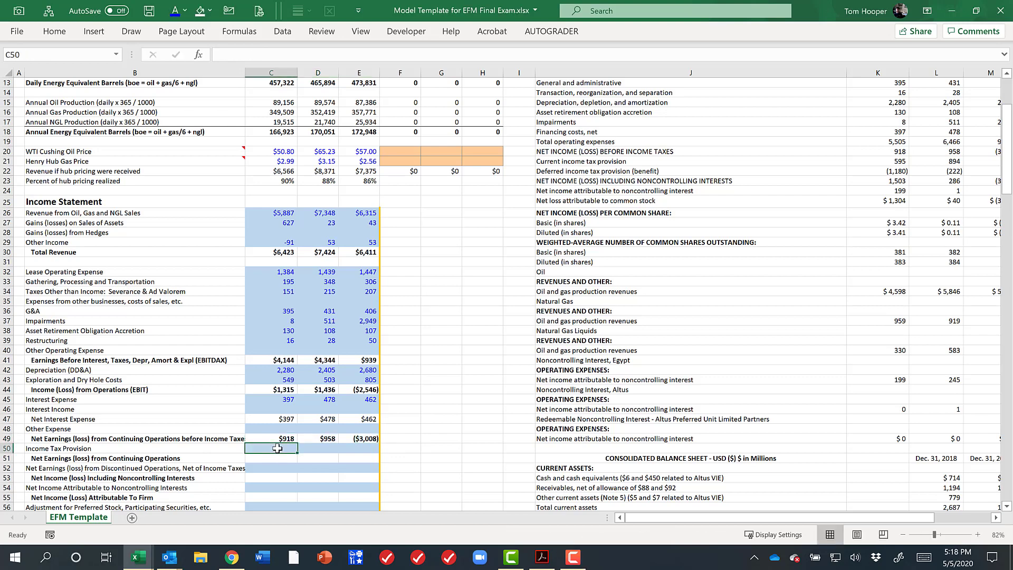
type("=")
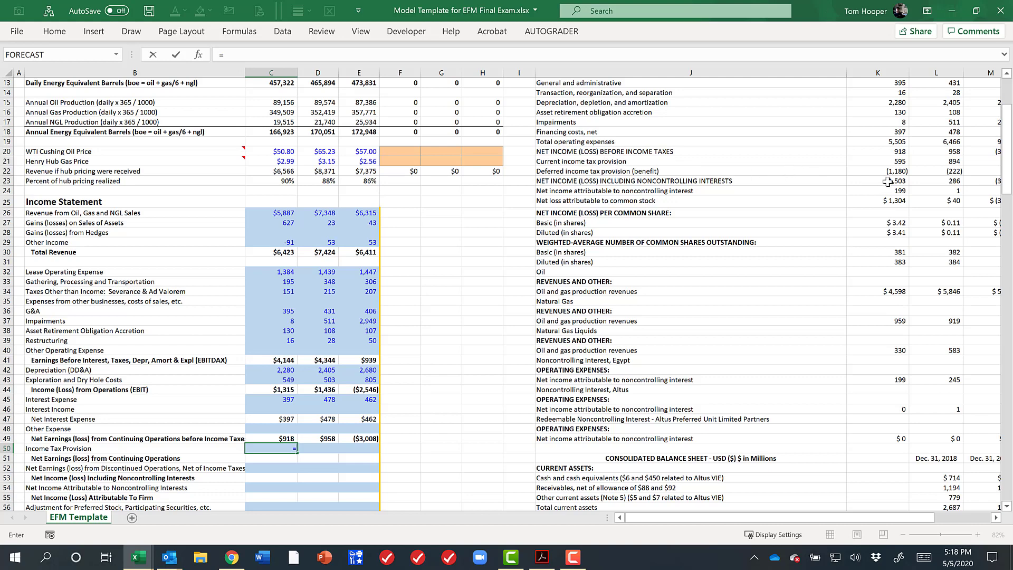
left_click(893, 161)
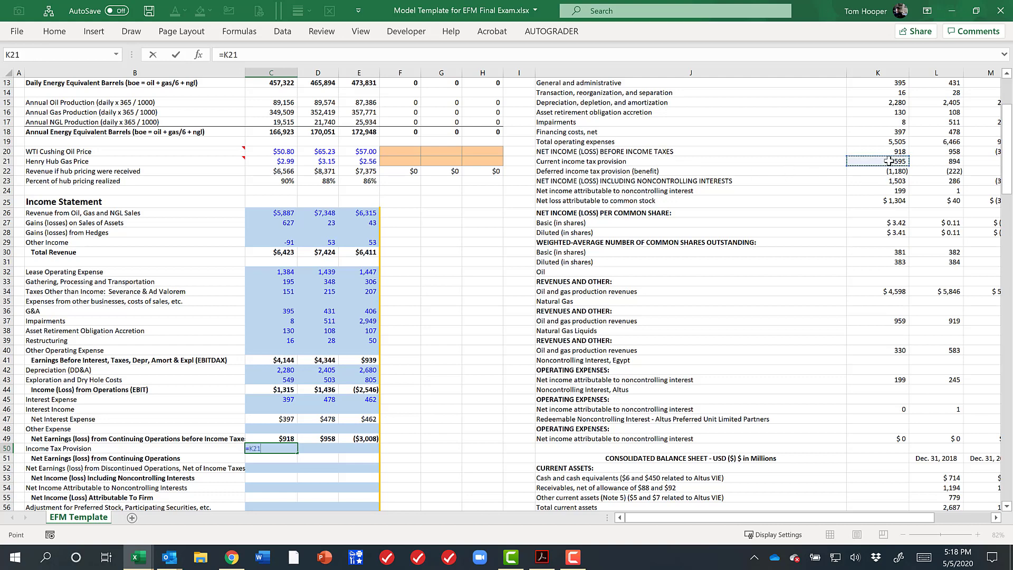
type("+")
left_click(888, 172)
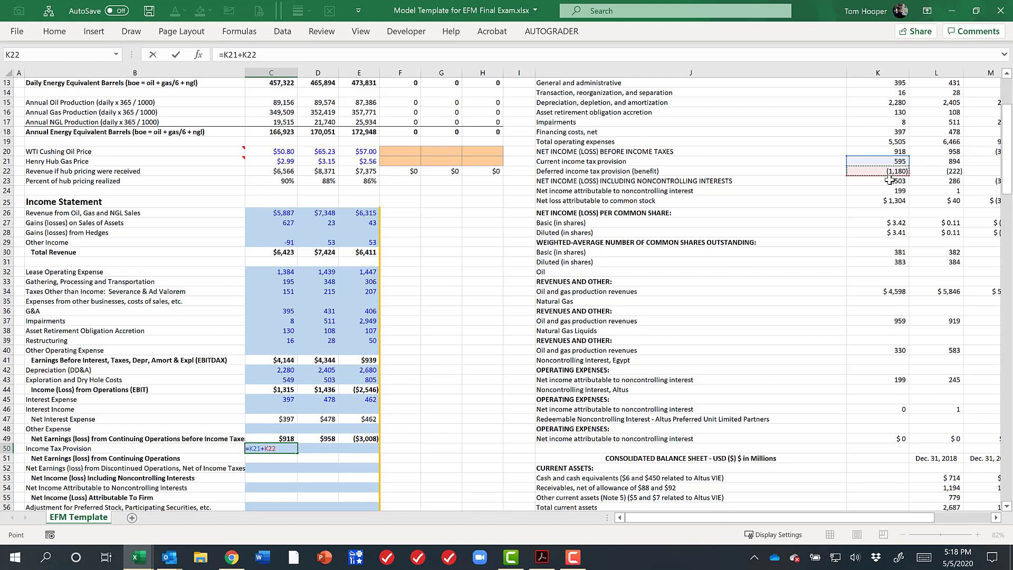
key("Return")
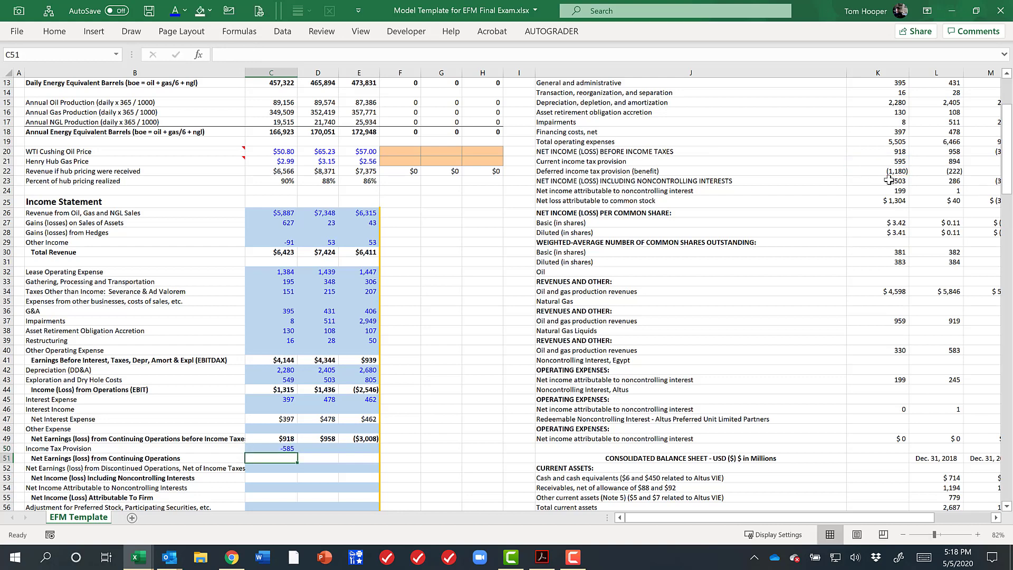
Calculate 2017 Net Earnings from Continuing Operations in C51 as =C49-C50
type("=")
key("Up")
key("Up")
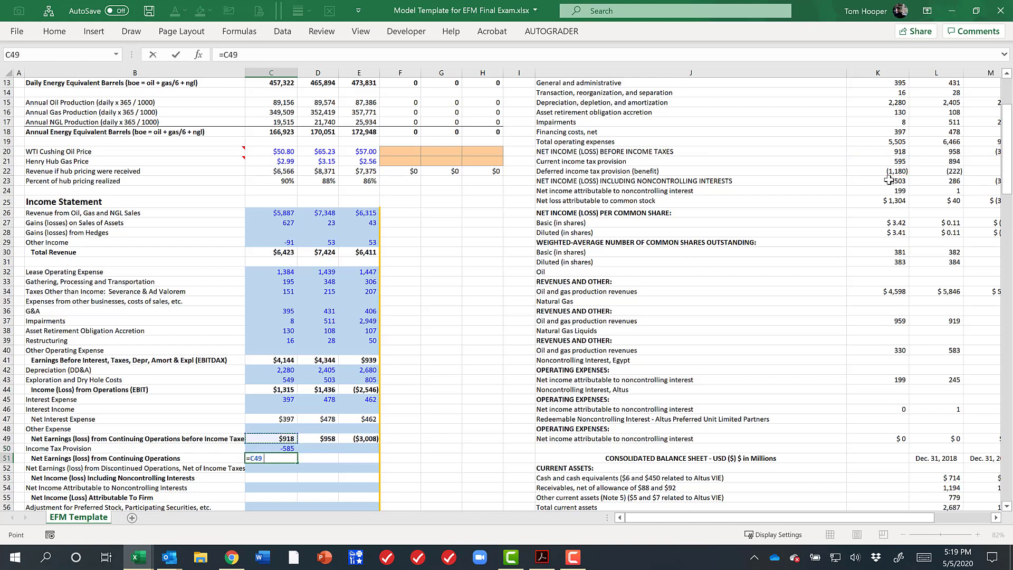
type("-")
key("Up")
key("ctrl+Return")
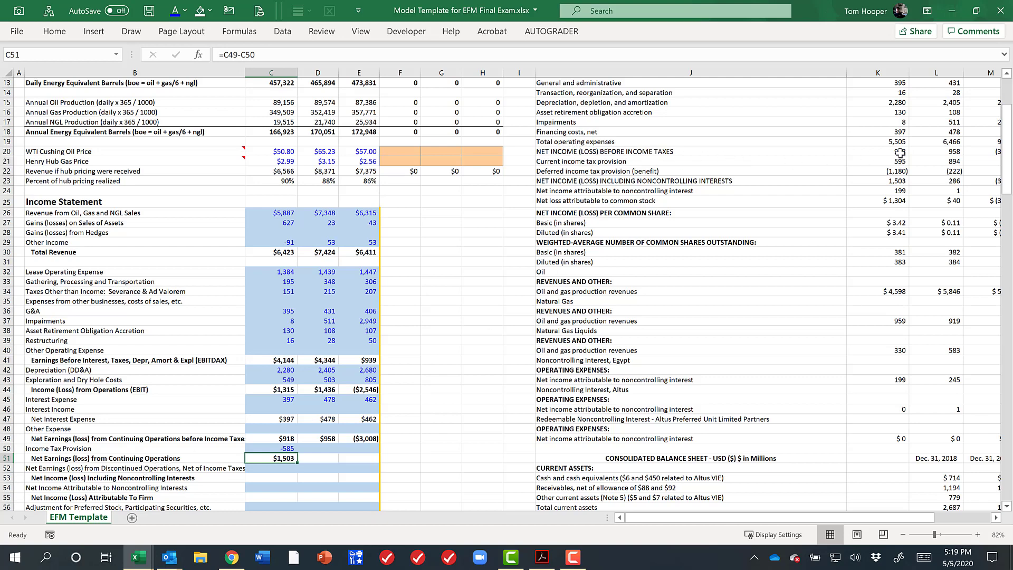
Check the source's 2017 net income including noncontrolling interests and set the matching template line in C53 to =C51
left_click(880, 180)
left_click_drag(738, 183, 866, 180)
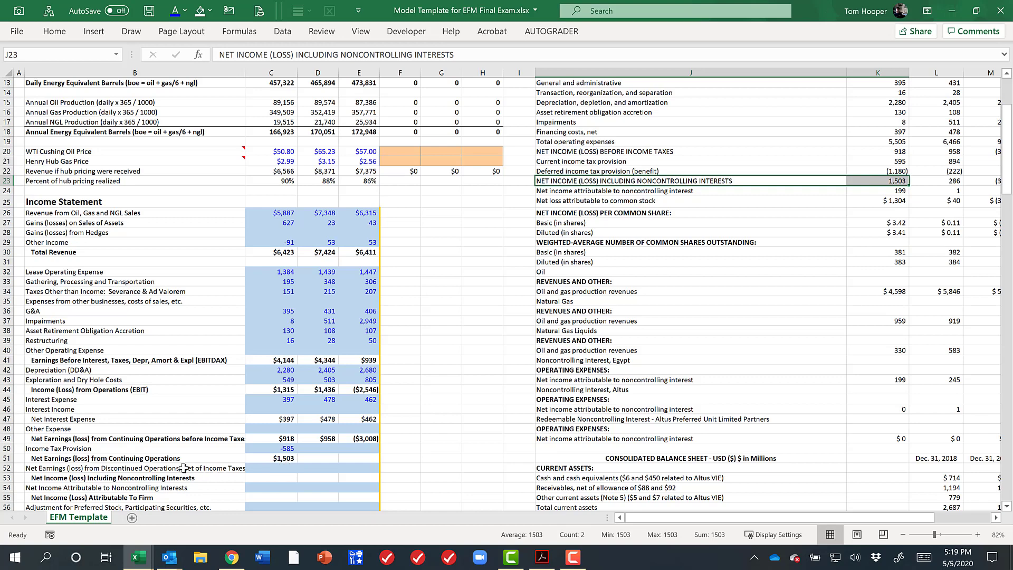
left_click(272, 479)
type("==")
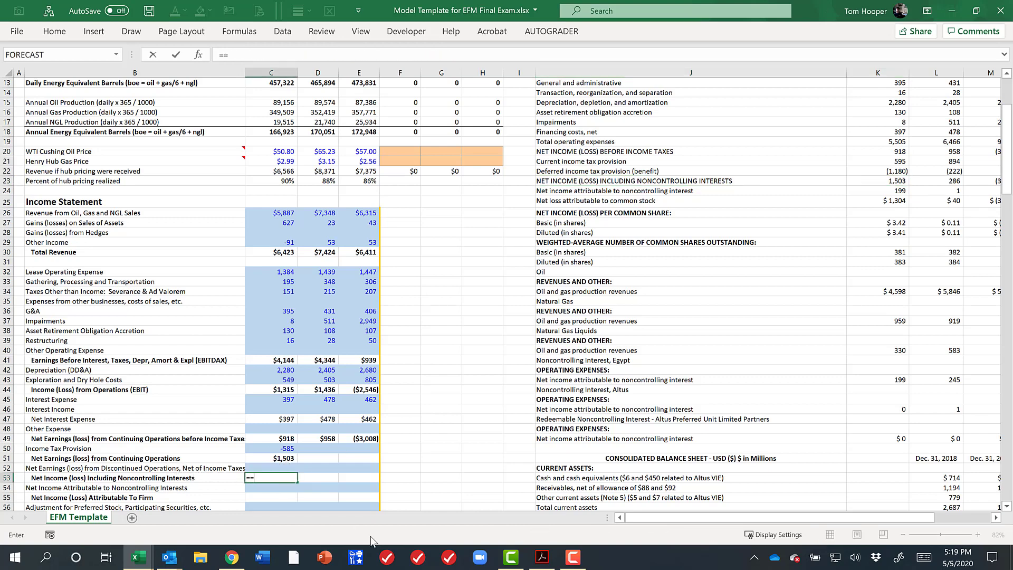
key("Up")
key("Up")
key("Return")
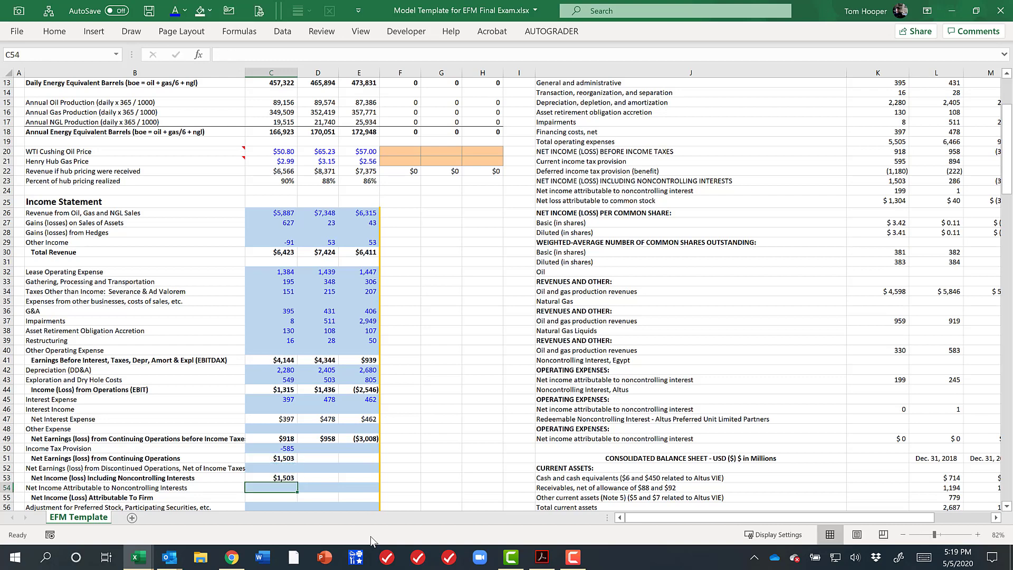
Link 2017 Net Income Attributable to Noncontrolling Interests in C54 to the source figure in K24
key("Down")
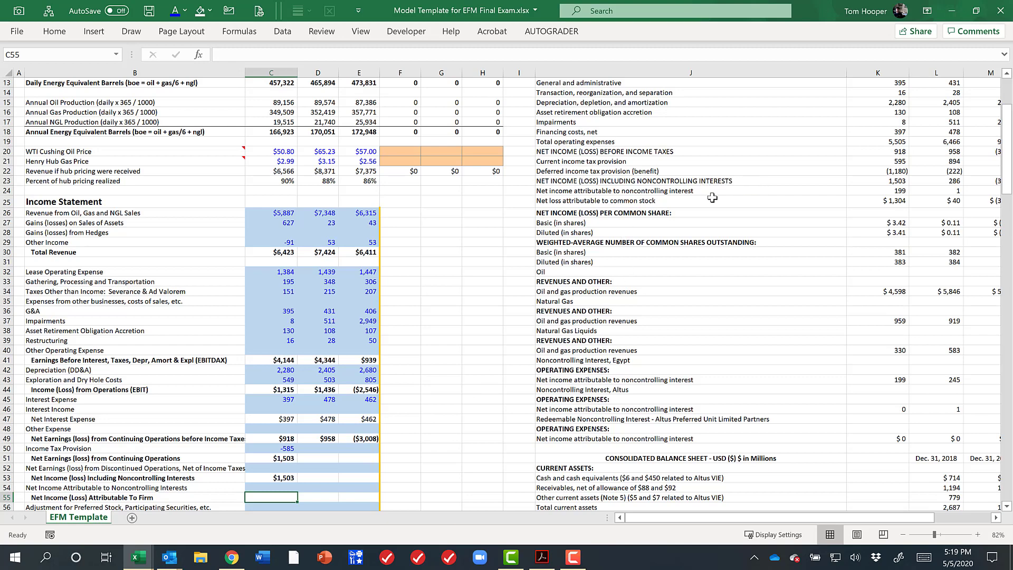
key("Up")
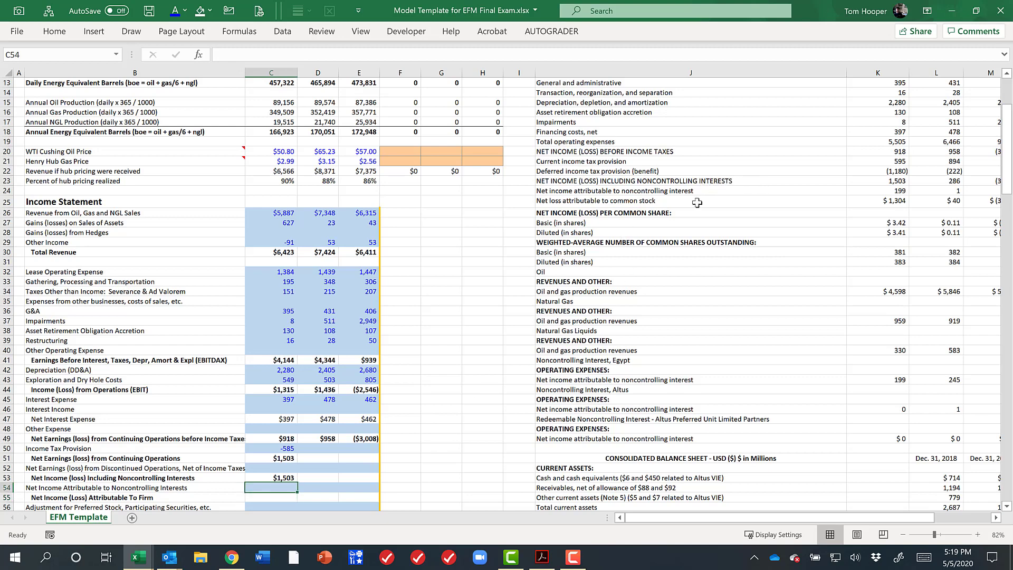
type("=")
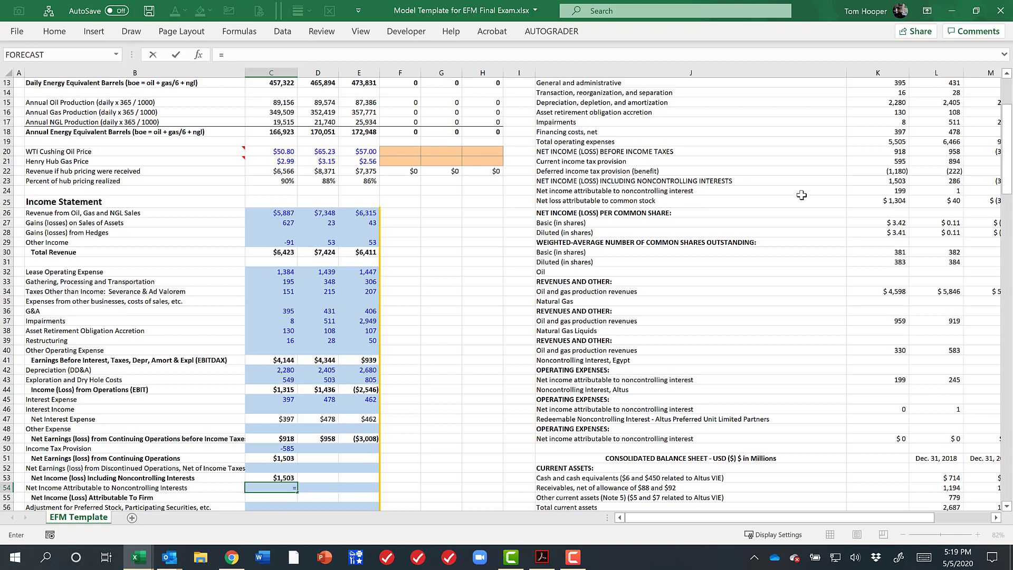
left_click(887, 191)
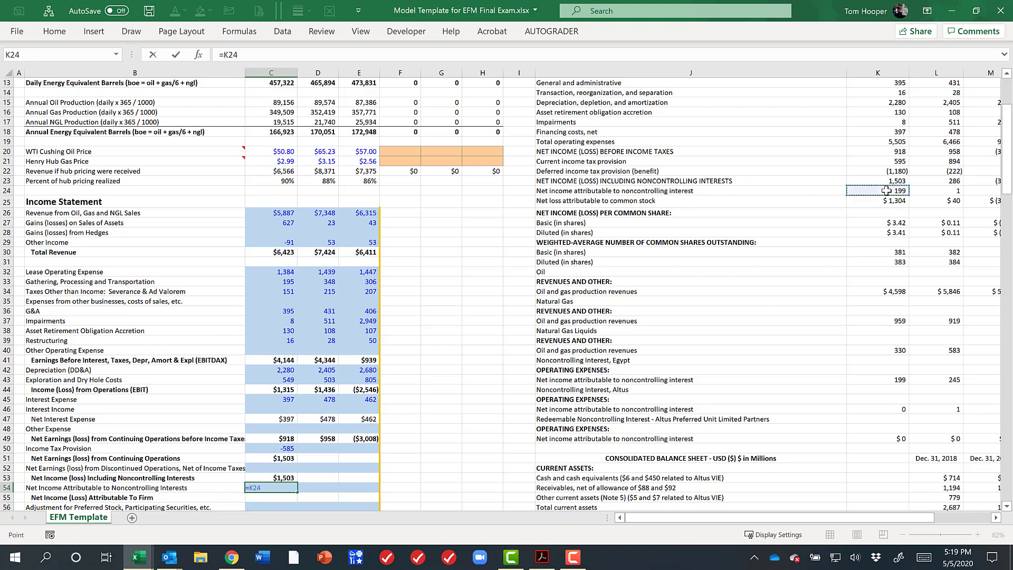
key("Return")
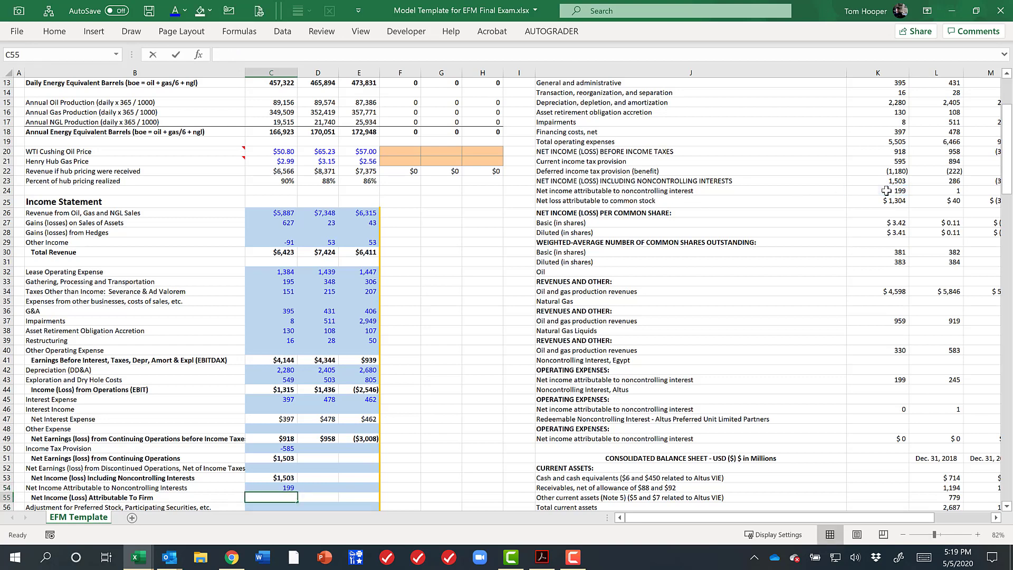
Calculate 2017 Net Income Attributable to Firm in C55 as =C53-C54 and compare it with the source figure in K25
type("=")
key("Up")
key("Up")
type("-")
key("Up")
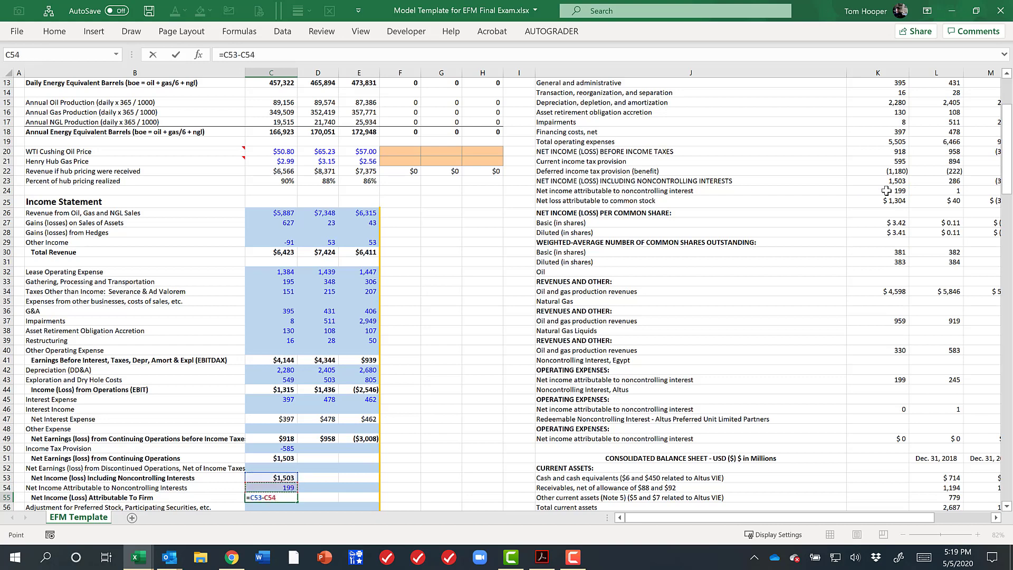
key("Return")
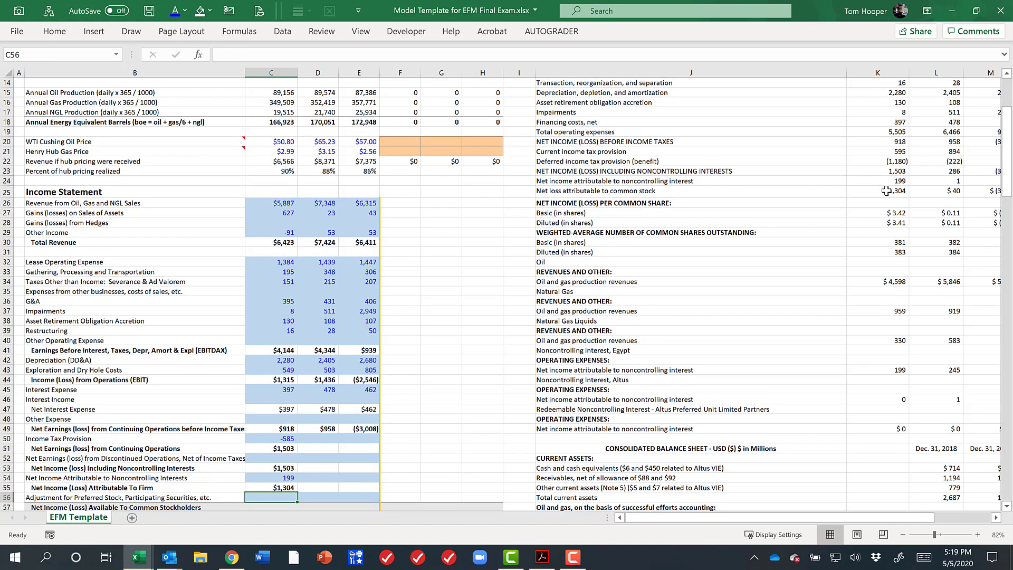
left_click(887, 191)
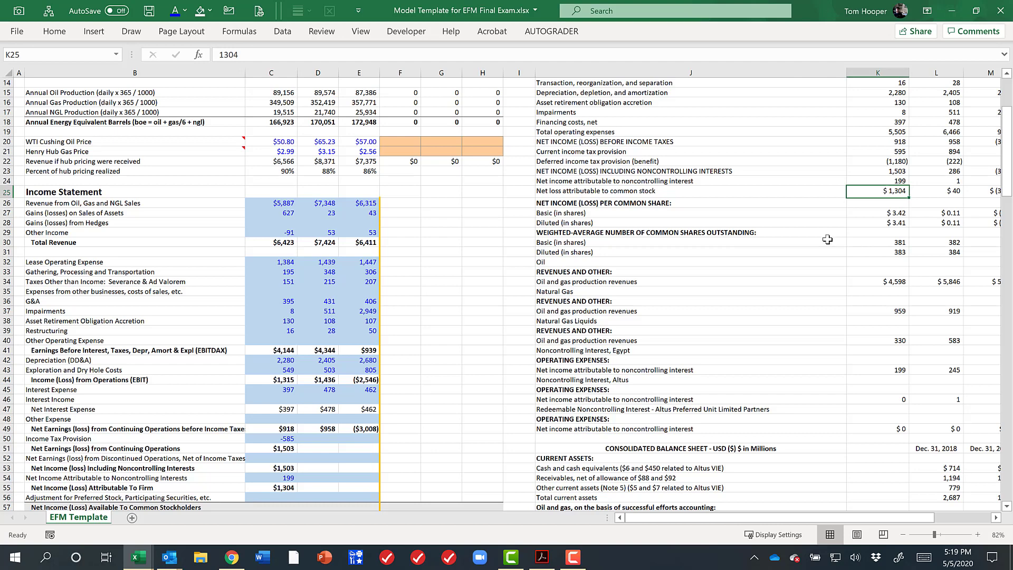
Set 2017 Net Income Available to Common Stockholders in C57 to =C55
scroll(290, 486, "down", 1)
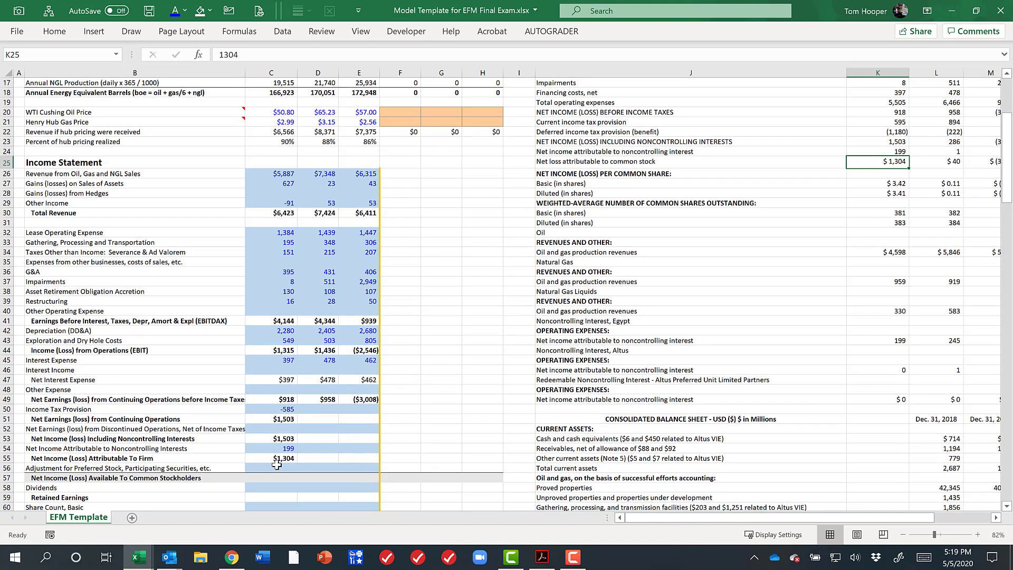
left_click(277, 464)
key("Down")
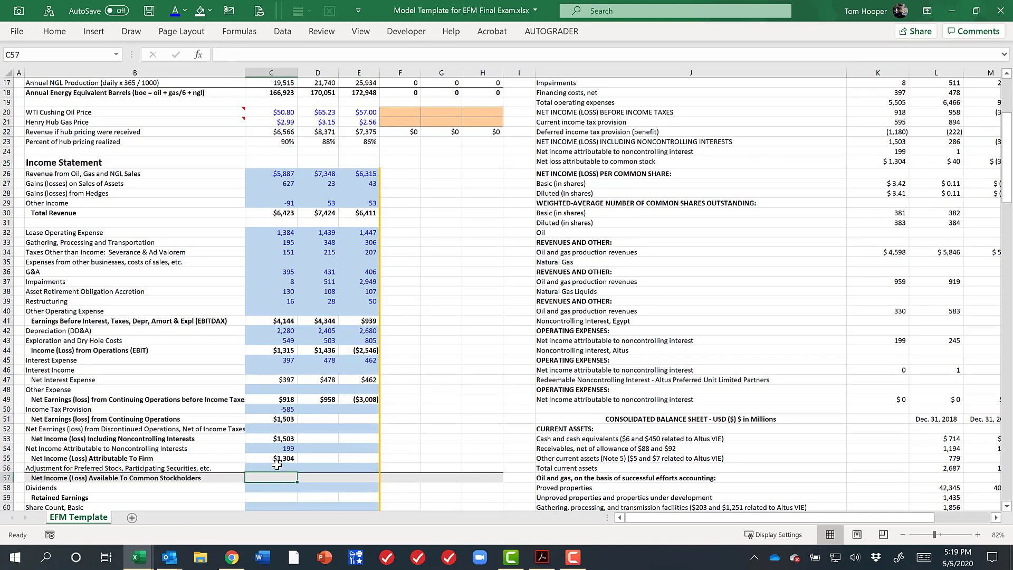
type("=")
left_click(277, 463)
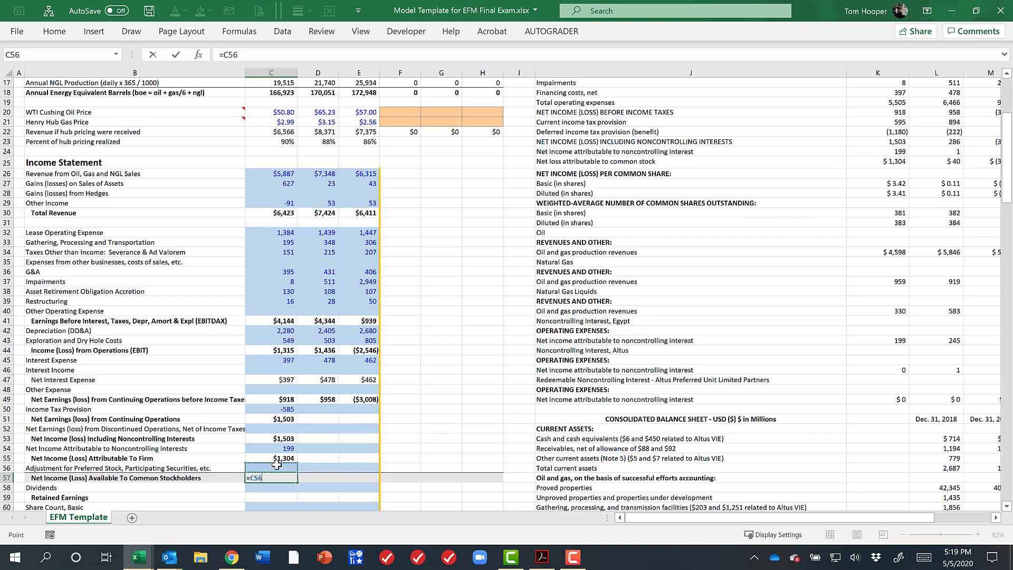
key("Return")
key("Up")
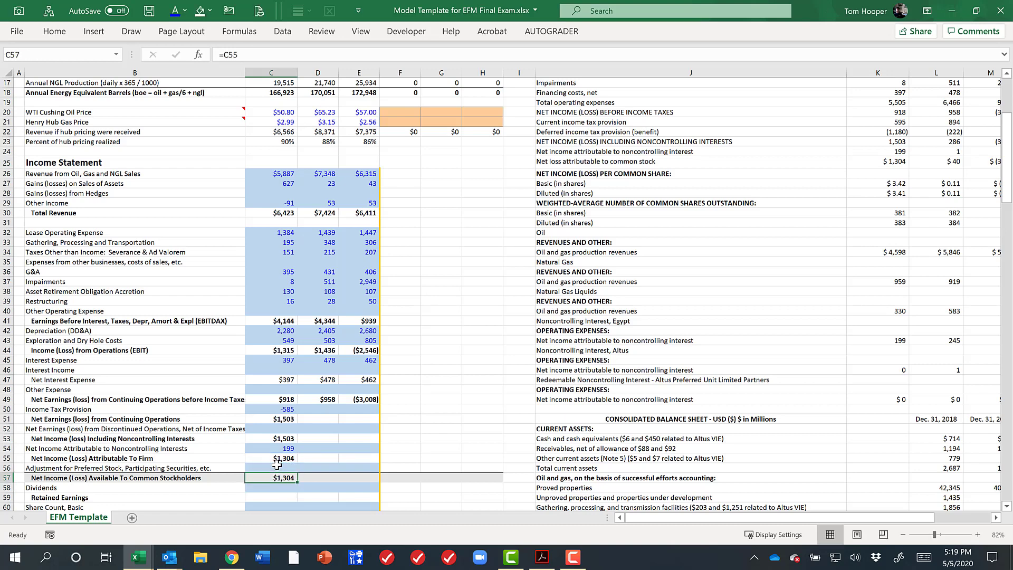
Fill the 2017 formulas in C50:C57 across to 2019 and compare the results with the source's net income lines
left_click(363, 410, "shift")
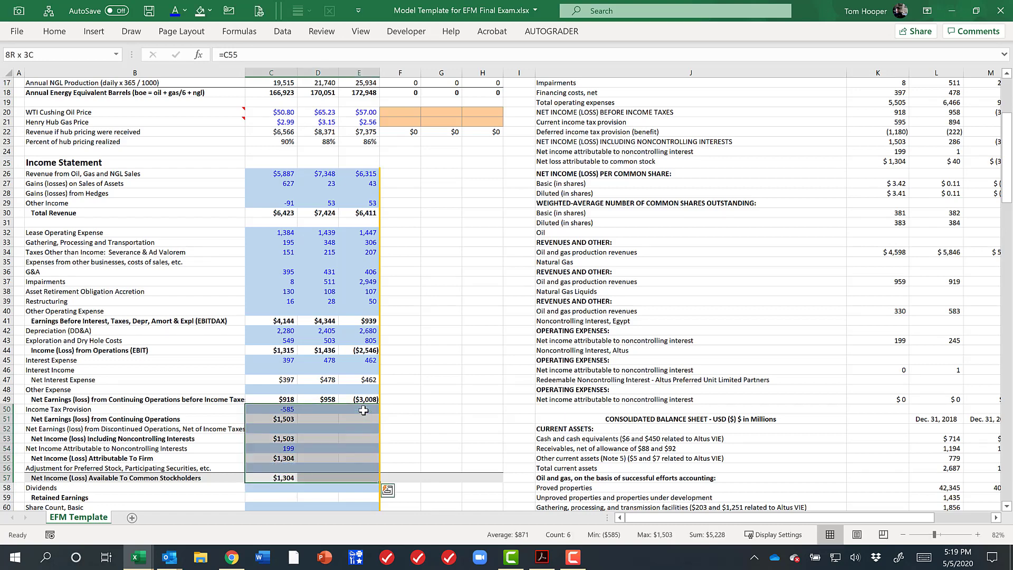
key("ctrl+r")
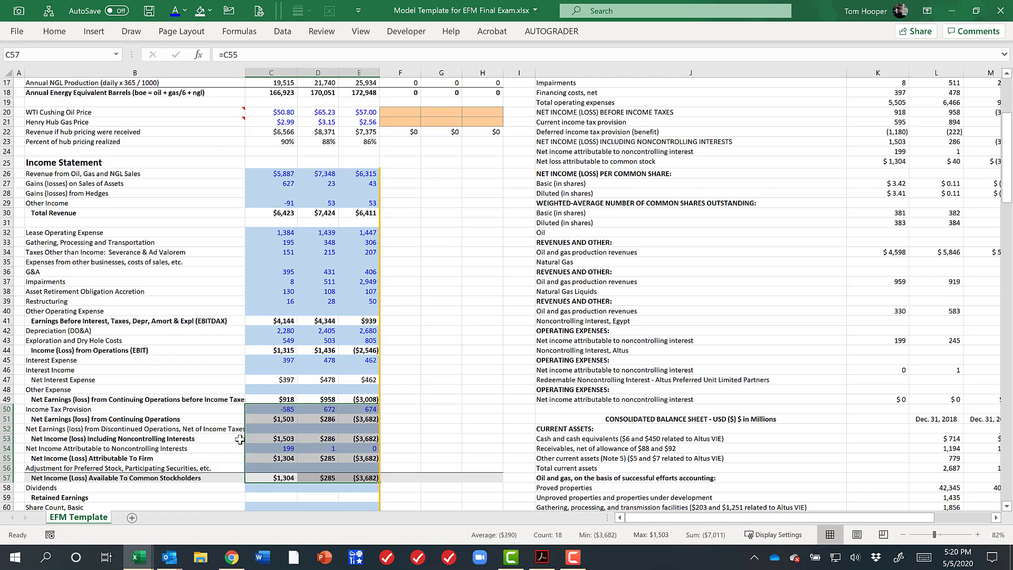
left_click(682, 142)
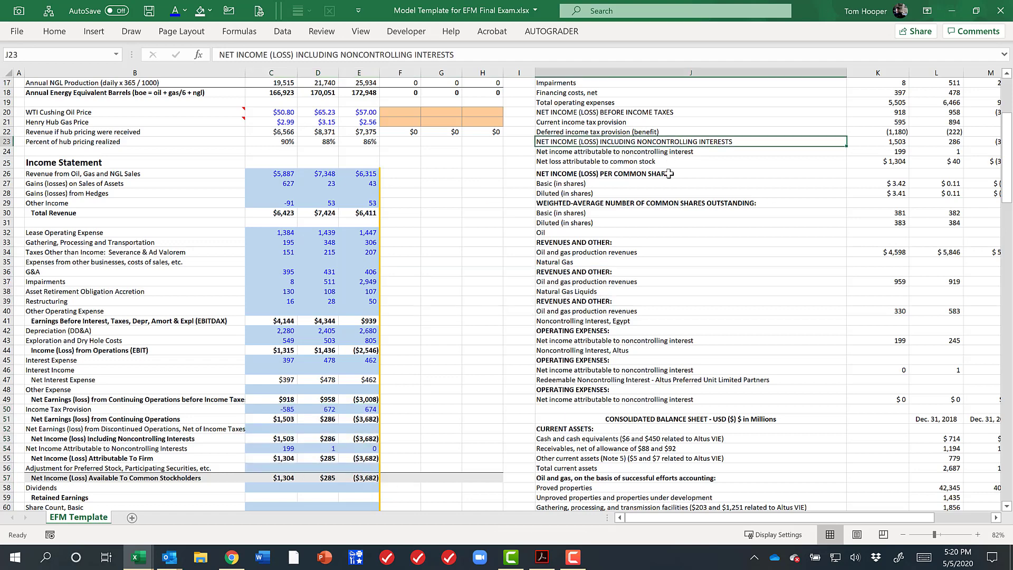
left_click(661, 159)
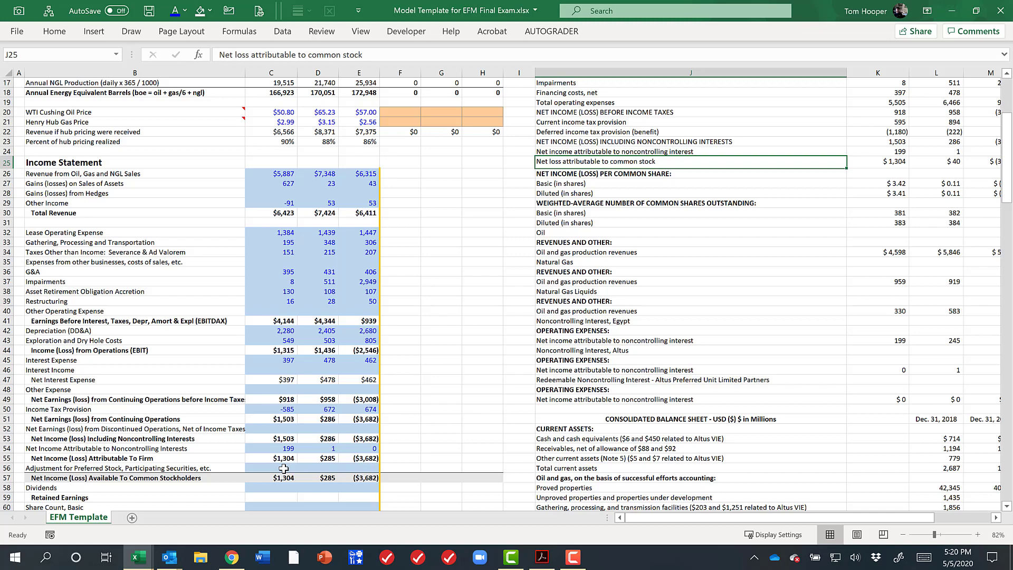
Link 2017 Dividends in C58 to Dividends paid in the source cash flow statement, =K137
scroll(280, 457, "down", 4)
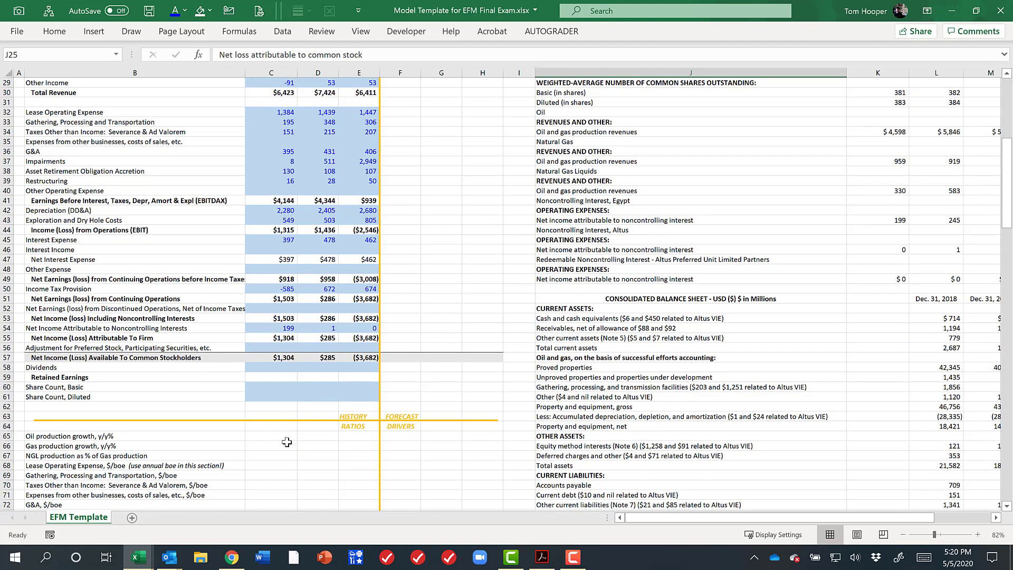
left_click(284, 369)
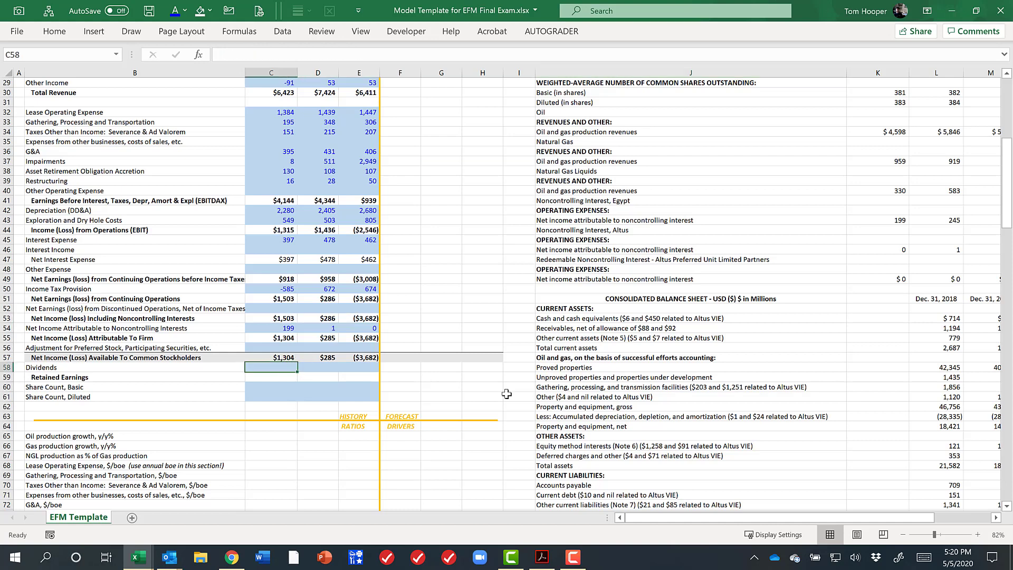
type("=")
key("Page_Down")
key("Page_Down")
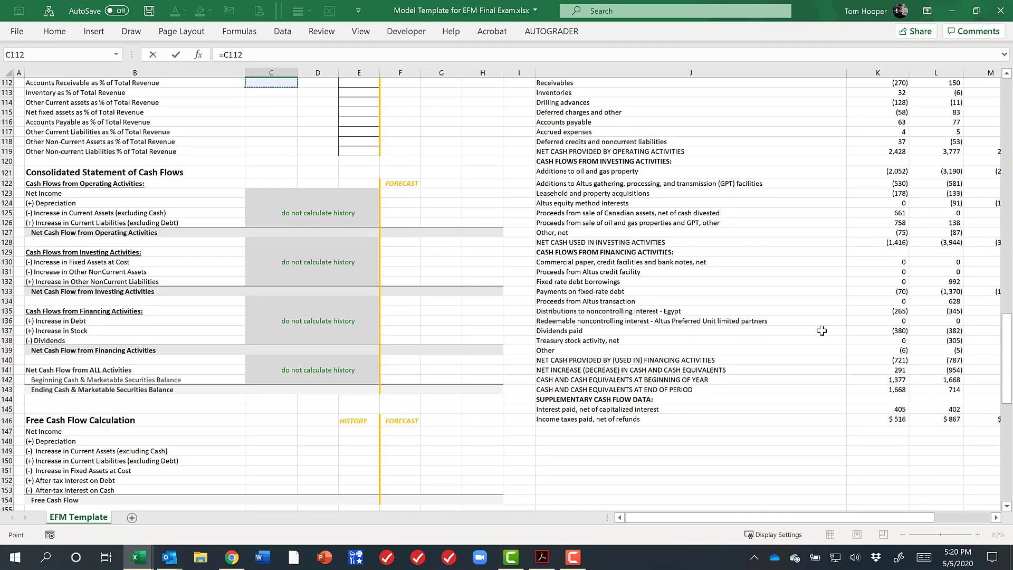
left_click(888, 330)
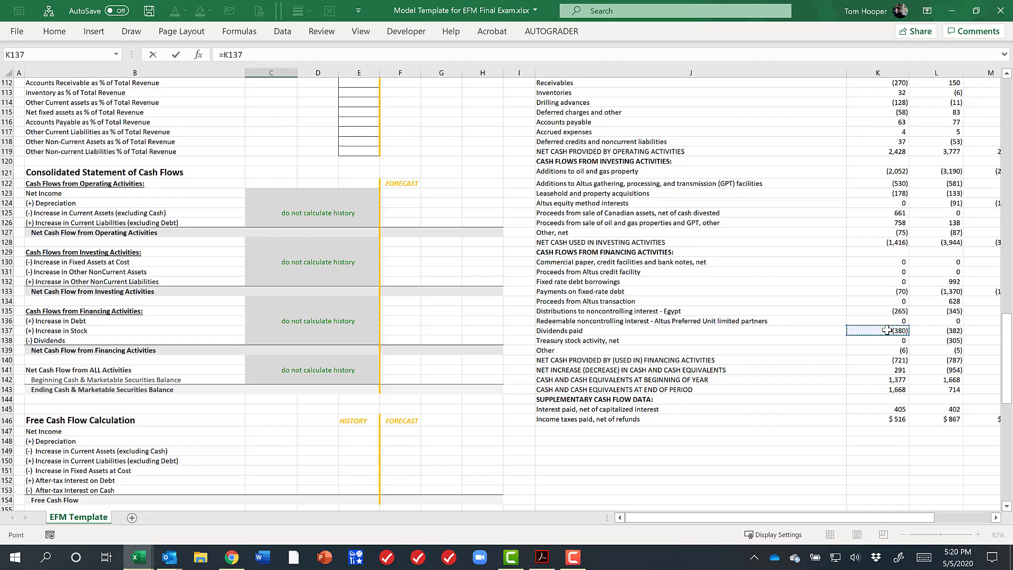
key("Return")
Reverse the sign of the 2017 Dividends link in C58 by changing the formula to =-K137
key("Up")
key("Up")
key("Up")
key("Up")
key("Up")
key("Up")
key("Up")
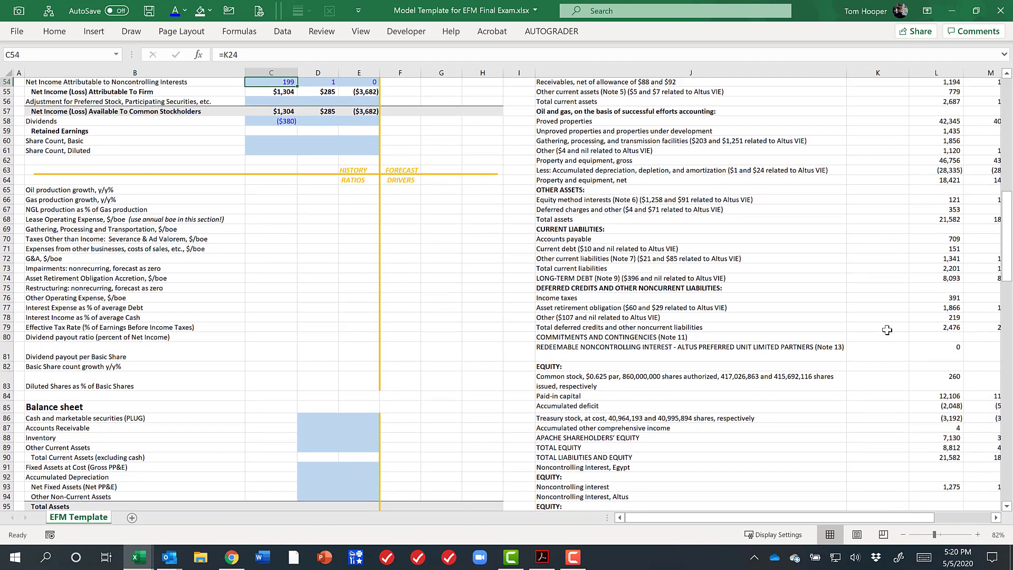
key("Down")
key("Down")
key("Down")
key("Down")
key("Down")
key("Down")
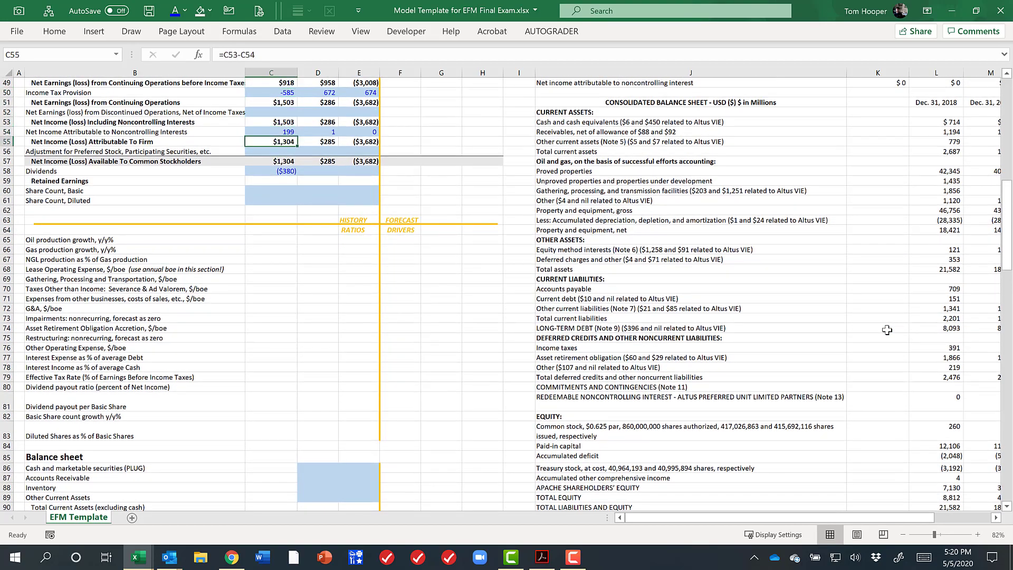
key("F2")
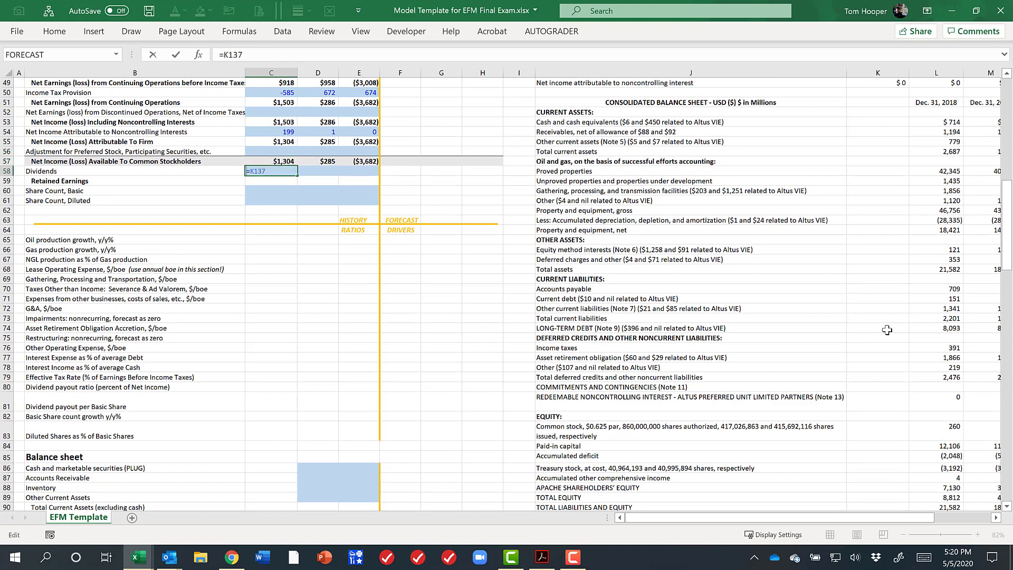
type("-")
key("ctrl+Return")
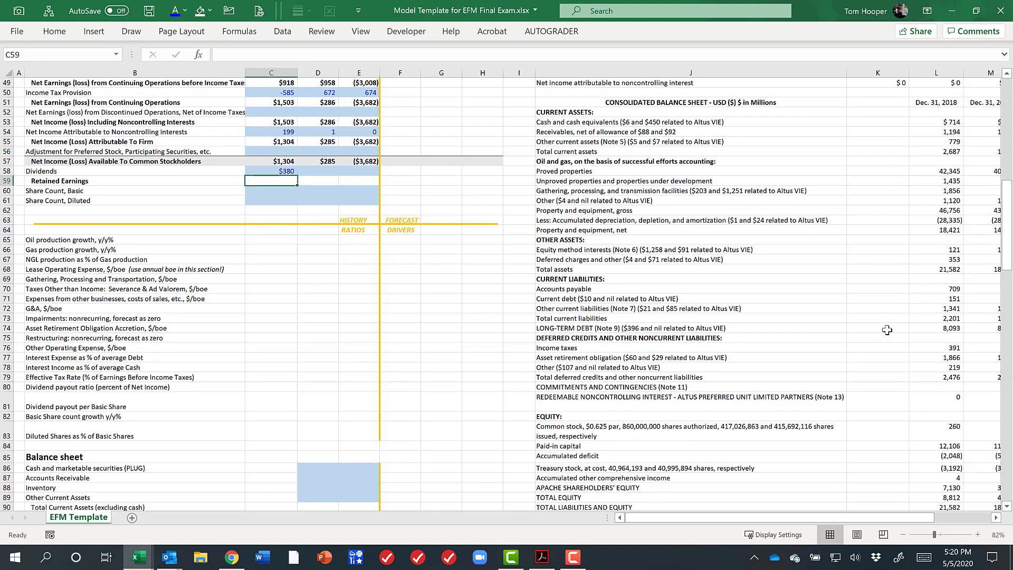
Fill the 2017 Dividends formula in C58 across to 2019
key("shift+Right")
key("shift+Right")
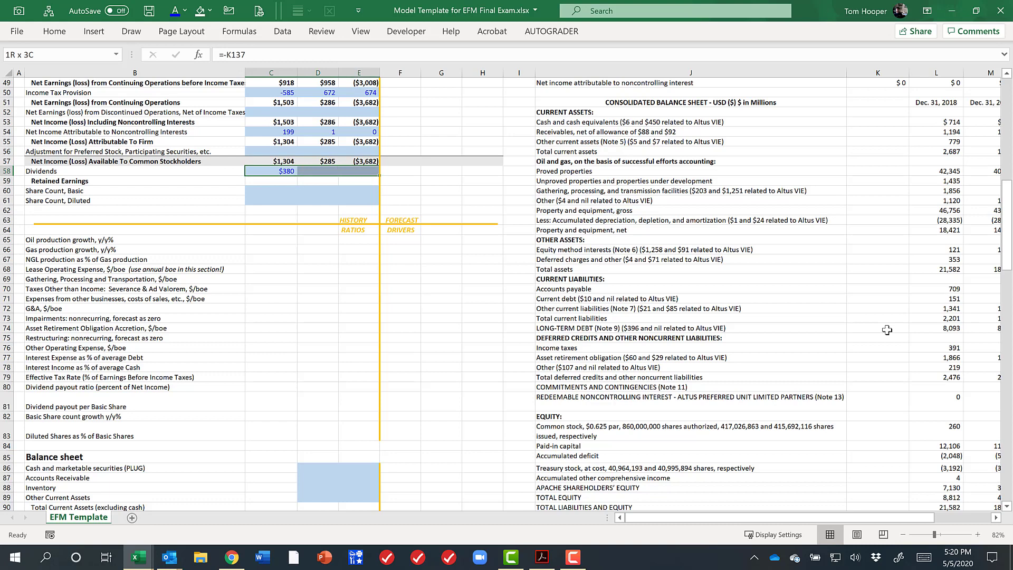
key("ctrl+r")
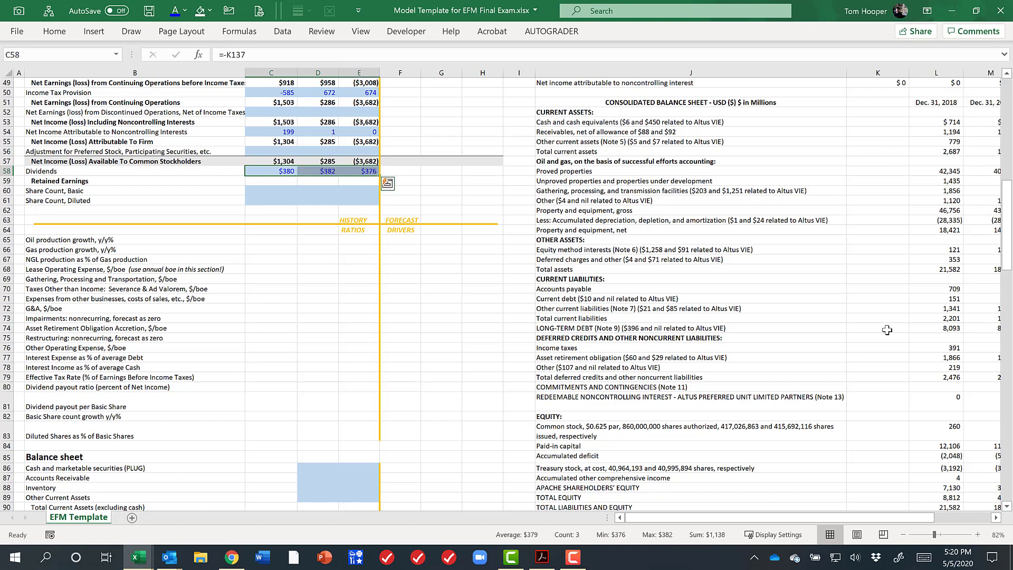
Calculate 2017 Retained Earnings in C59 as =C57-C58 and fill the formula across to 2019
key("Down")
type("=c57-c58")
key("ctrl+Return")
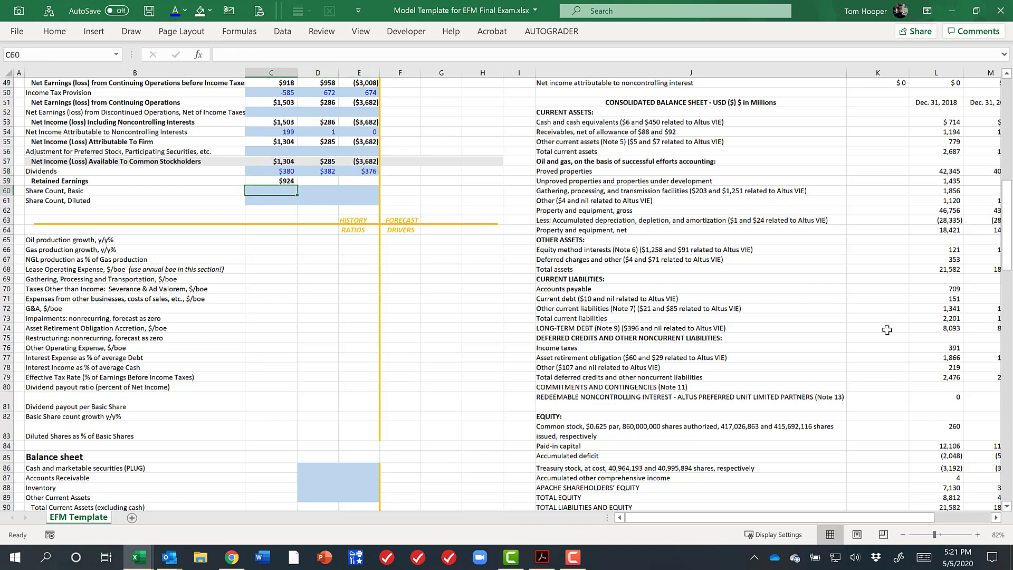
key("shift+Right")
key("shift+Right")
key("ctrl+r")
key("Down")
Link 2017 basic Share Count in C60 to the source's weighted-average basic shares, =K30
scroll(888, 330, "up", 3)
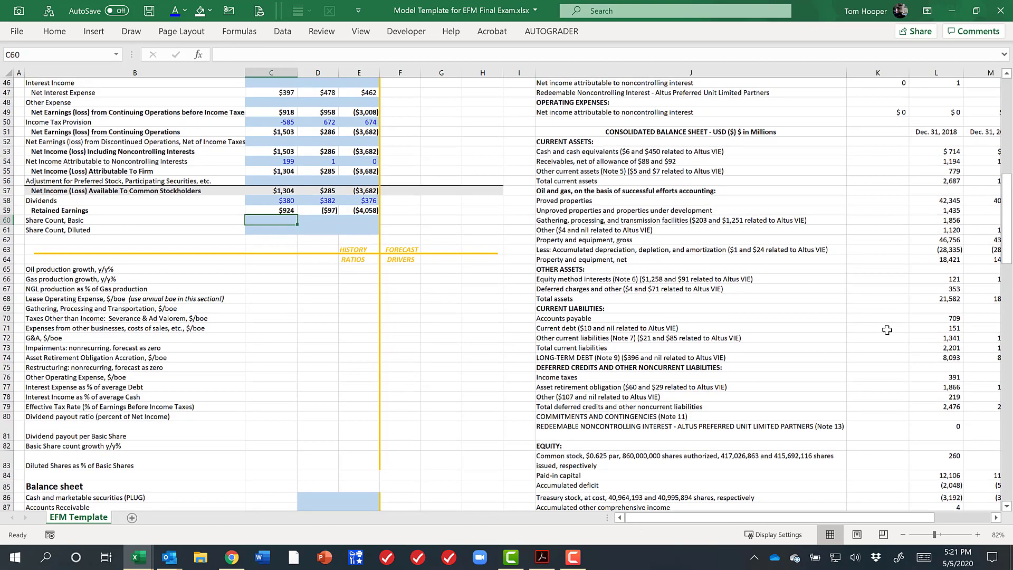
scroll(740, 244, "up", 6)
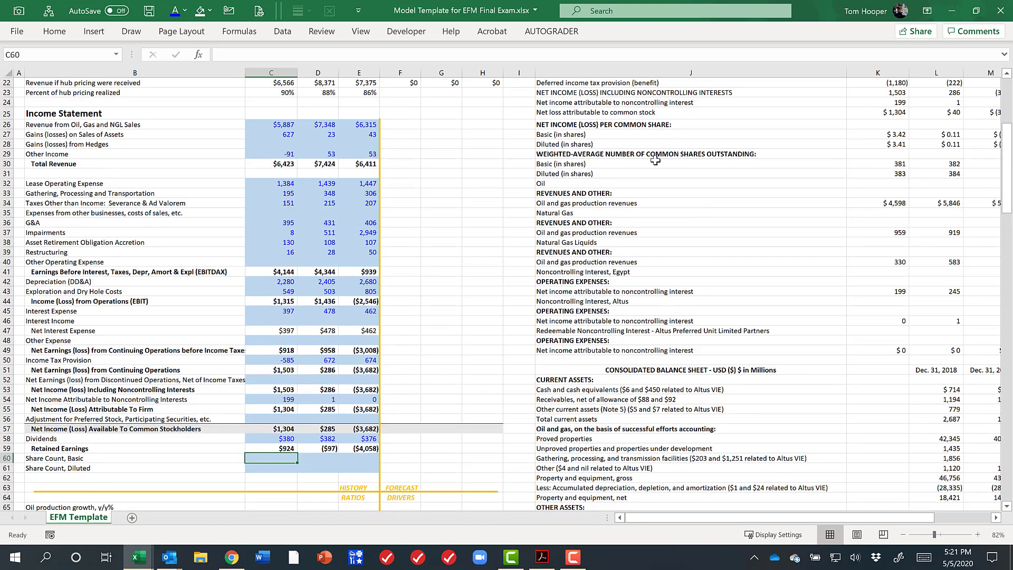
type("=")
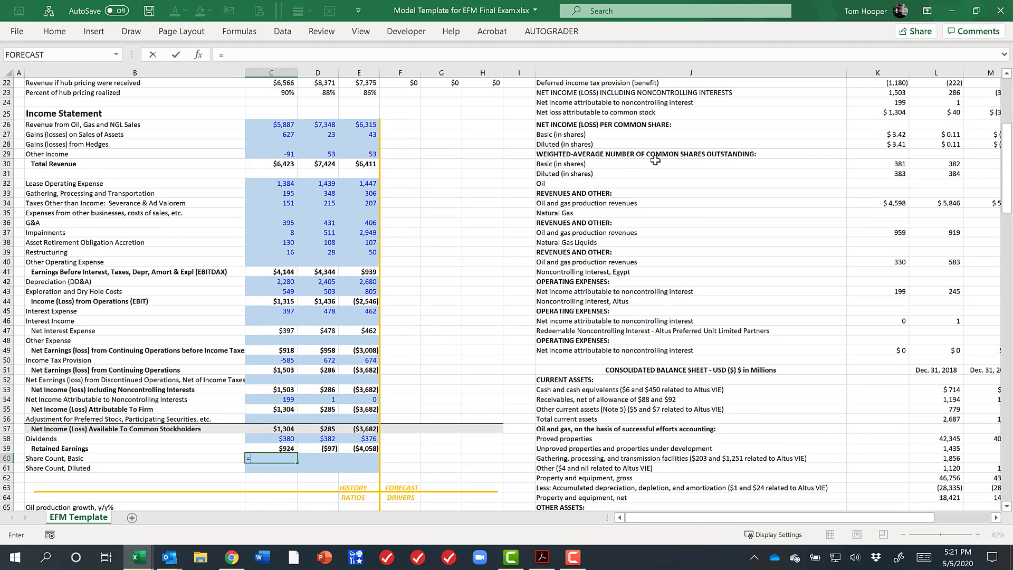
left_click(877, 165)
key("ctrl+Return")
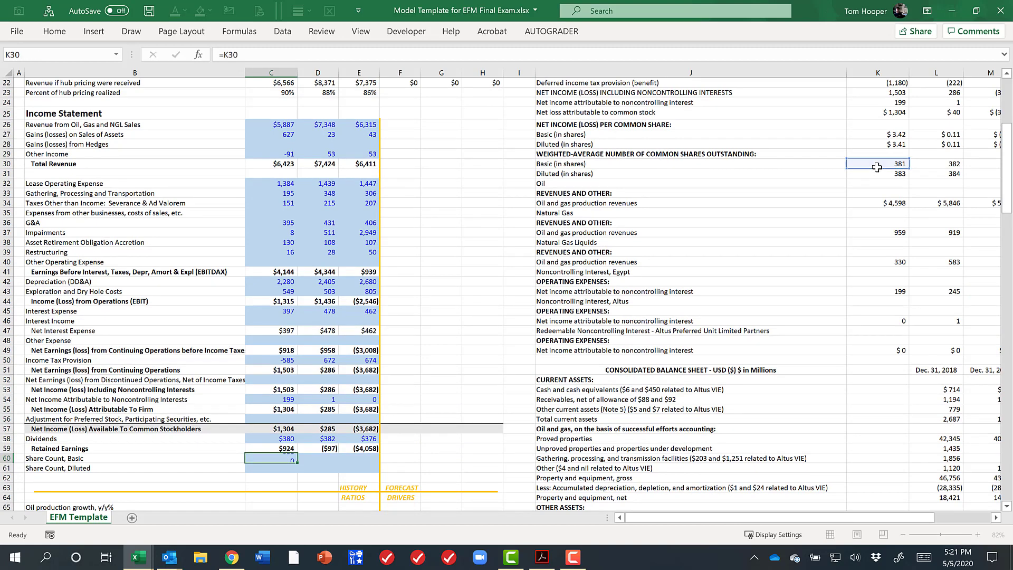
Copy the C60 link over C60:E61 to fill basic and diluted share counts for 2017 to 2019
key("ctrl+c")
key("shift+Down")
key("shift+Right")
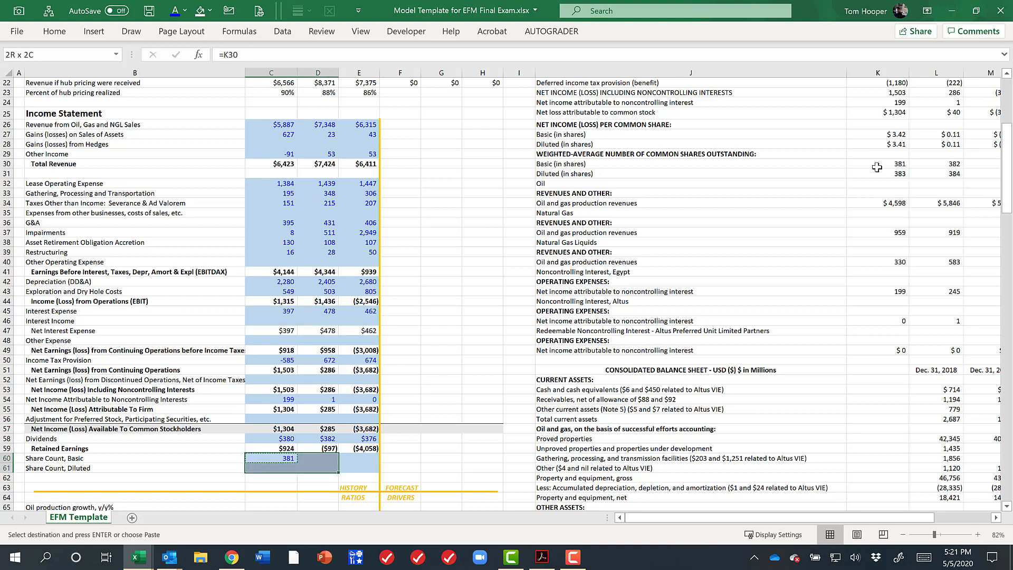
key("shift+Right")
key("ctrl+v")
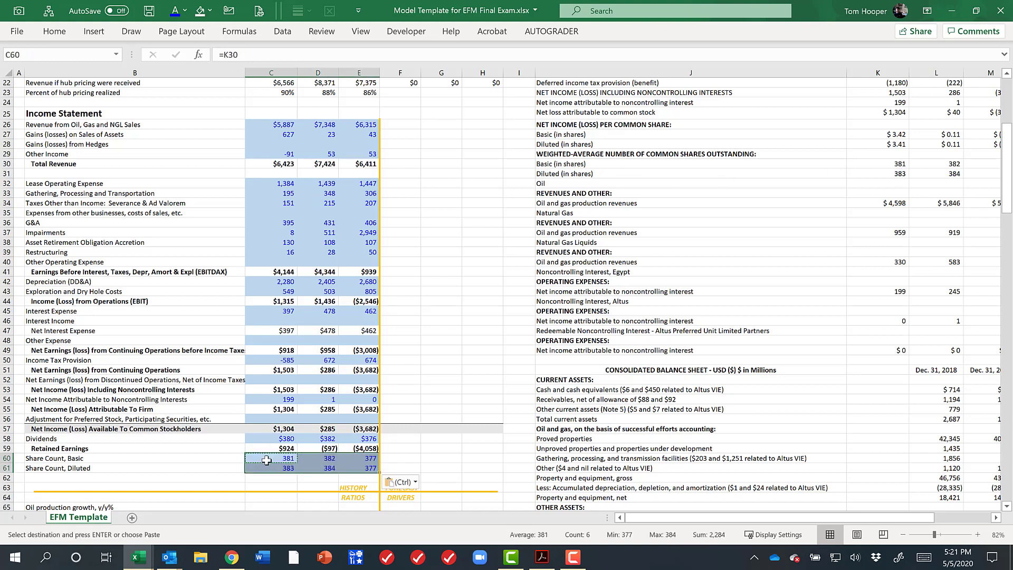
key("Down")
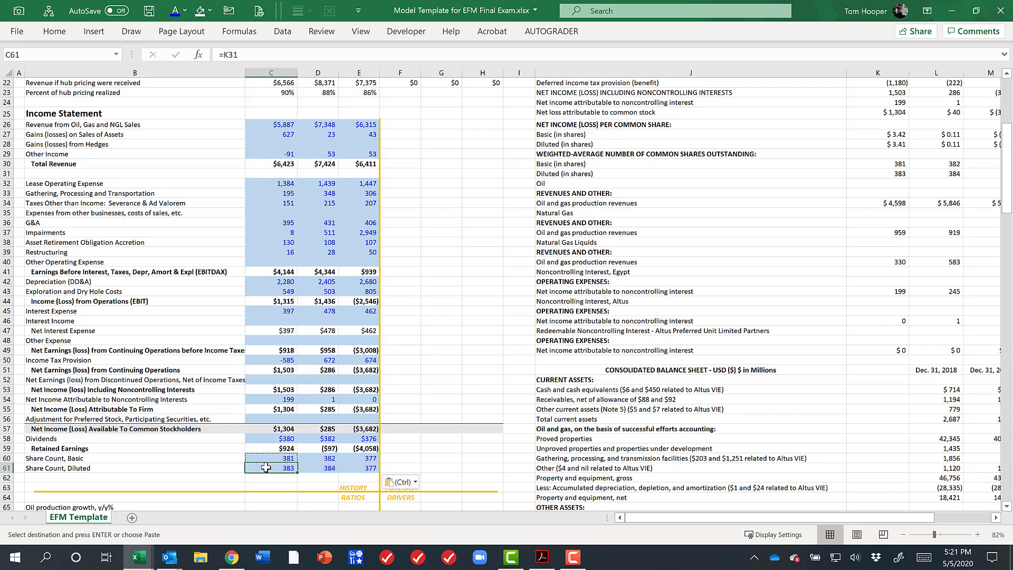
key("Escape")
Calculate 2018 oil production growth in D65 from daily oil production as =D10/C10-1
scroll(437, 414, "up", 1)
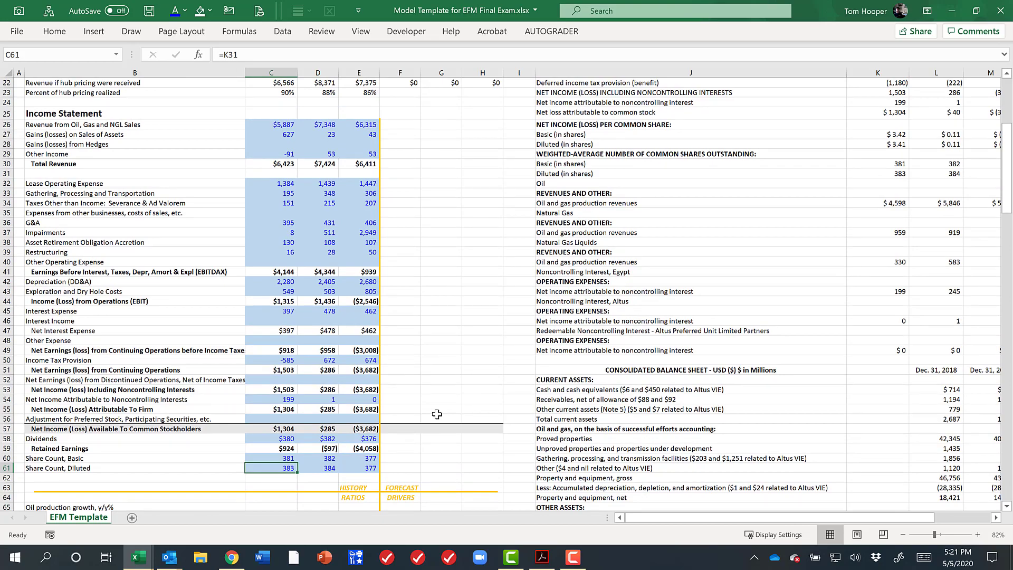
scroll(449, 434, "down", 3)
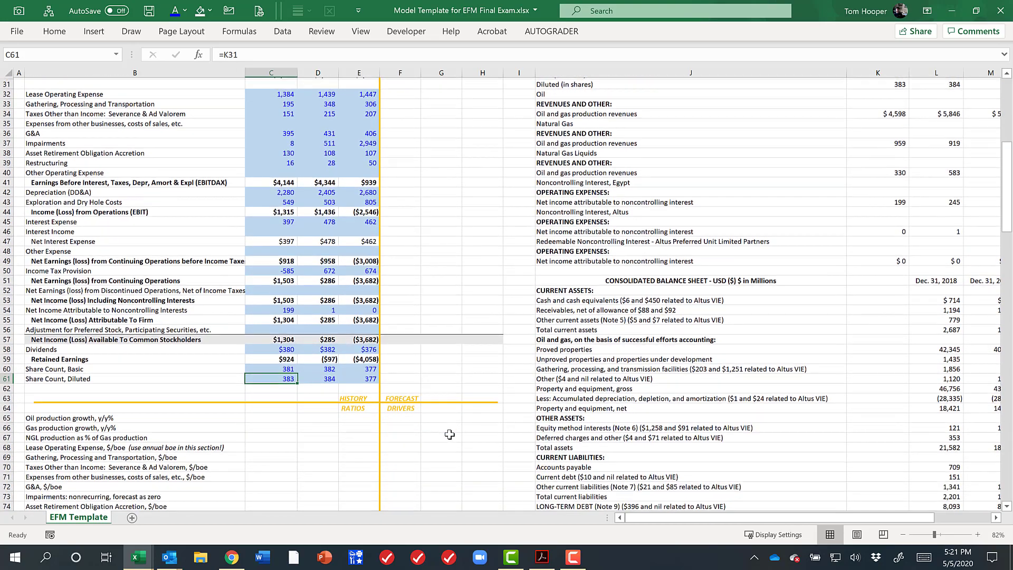
scroll(449, 435, "down", 5)
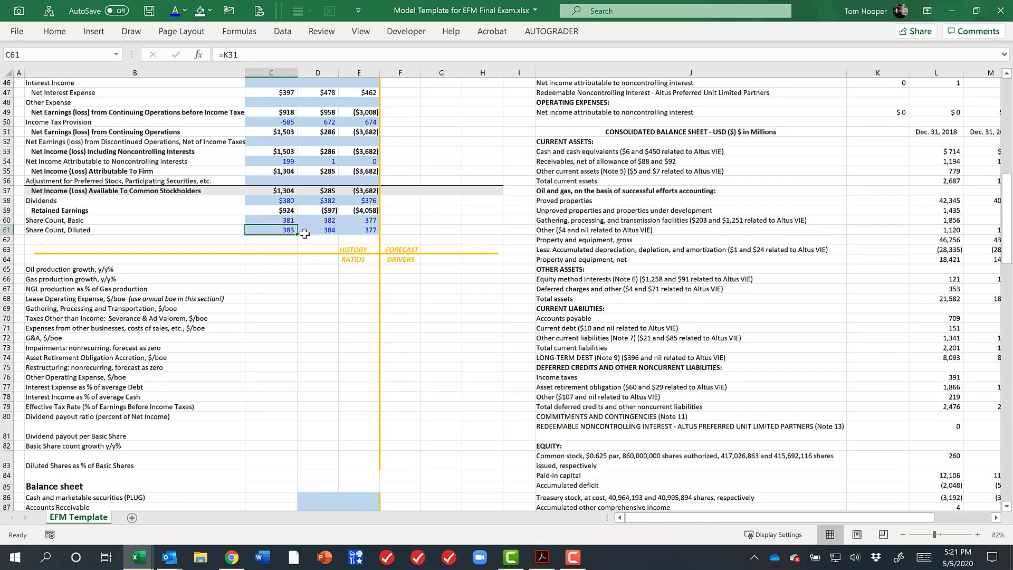
left_click(285, 270)
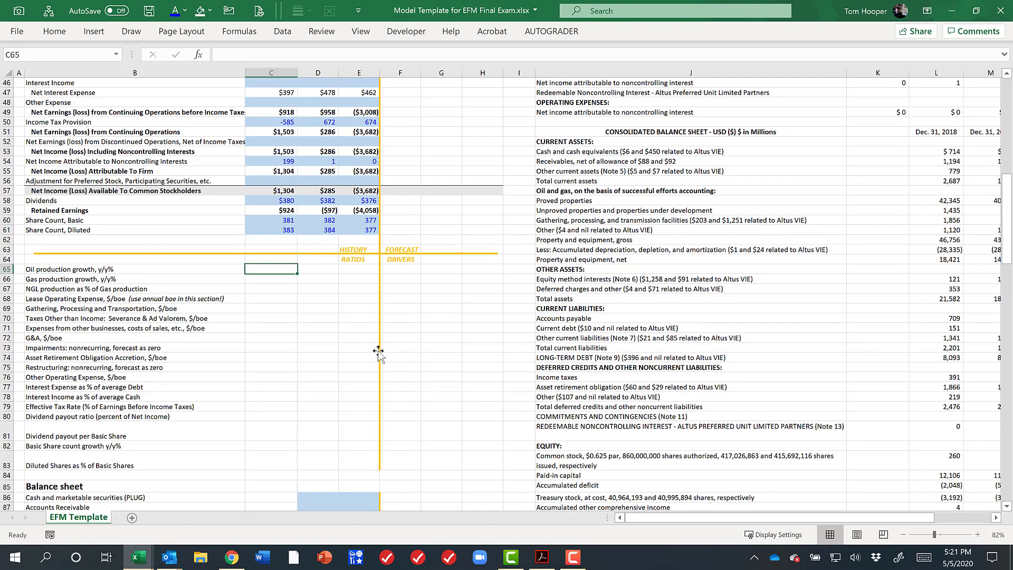
key("Right")
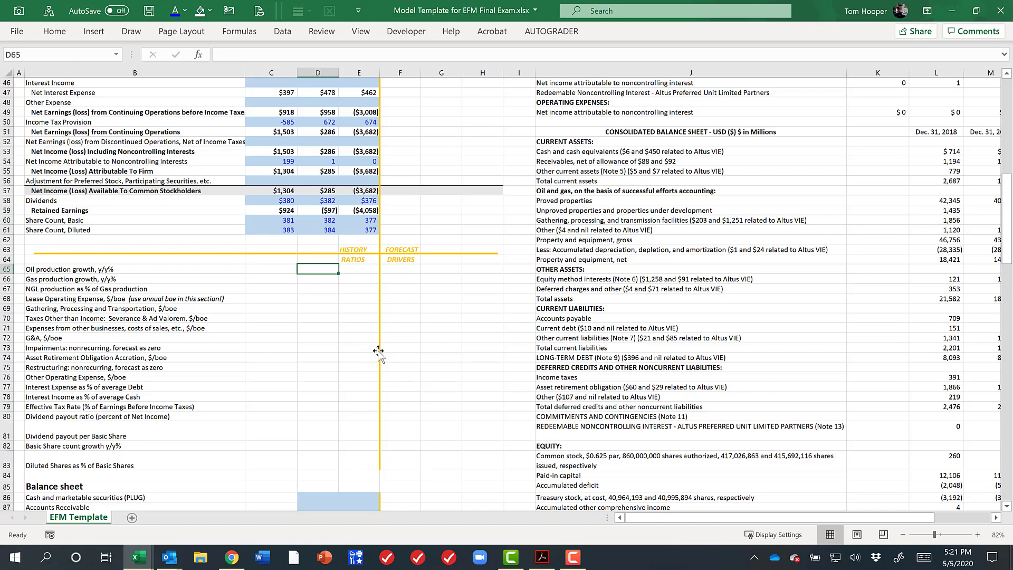
type("=")
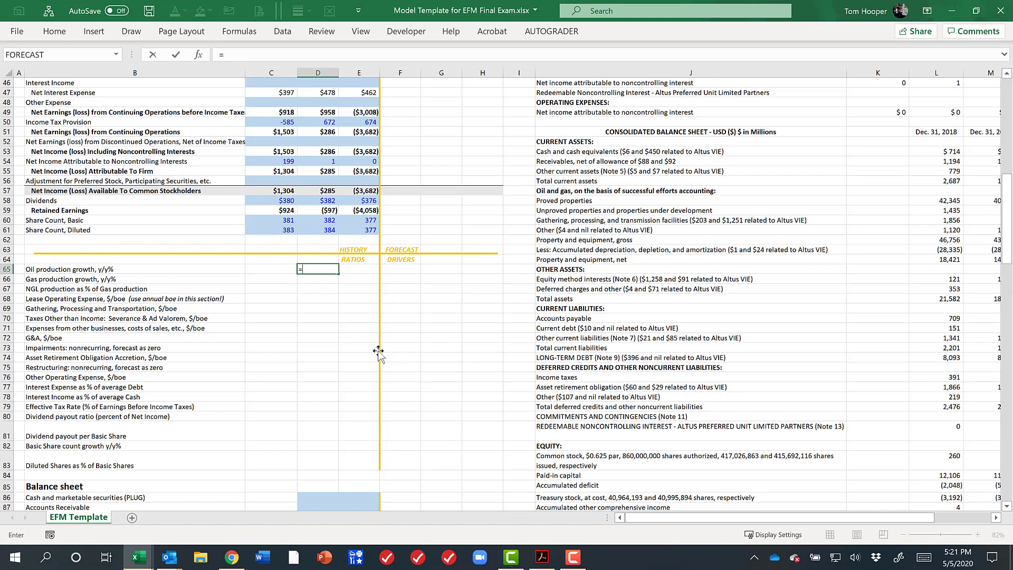
key("Page_Up")
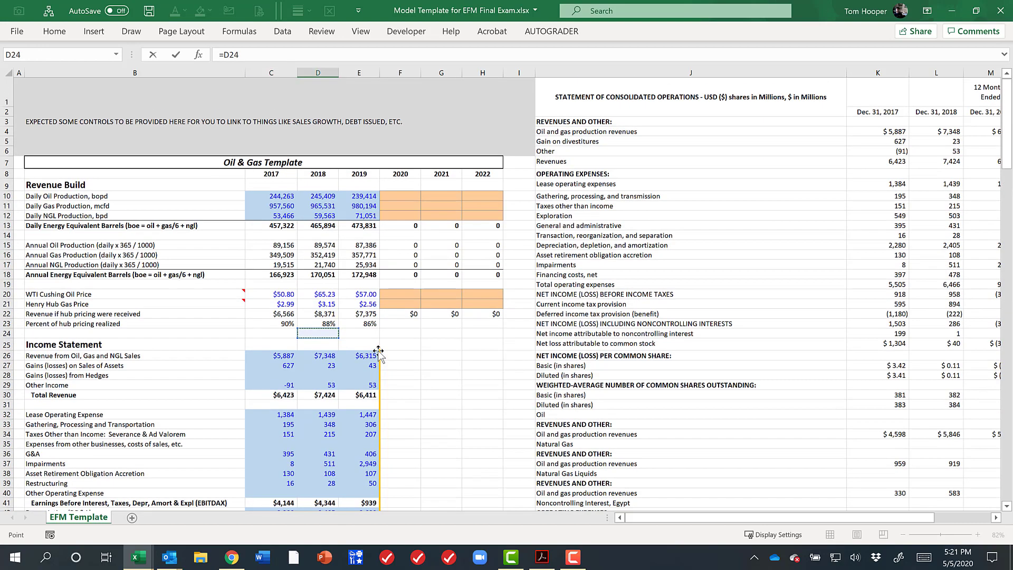
left_click(315, 198)
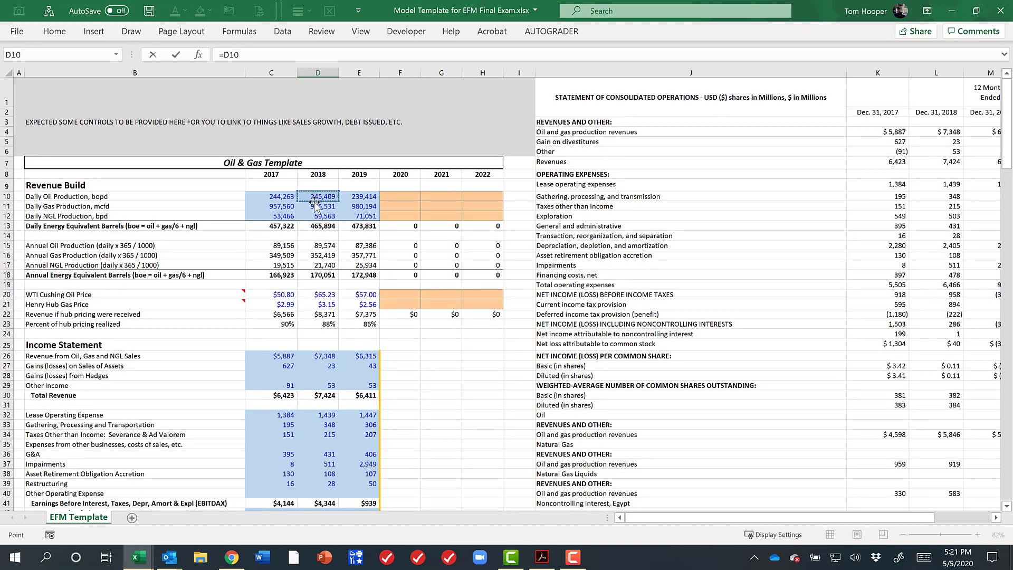
type("/")
left_click(272, 196)
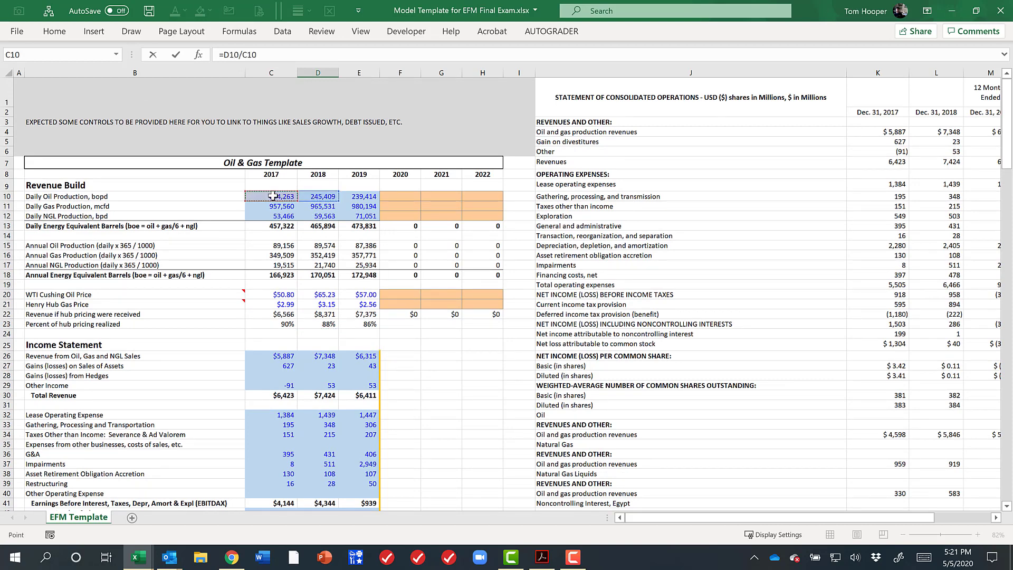
key("Return")
Copy the D65 growth formula over D65:E66 to cover oil and gas production growth for 2018 and 2019
key("Up")
key("ctrl+c")
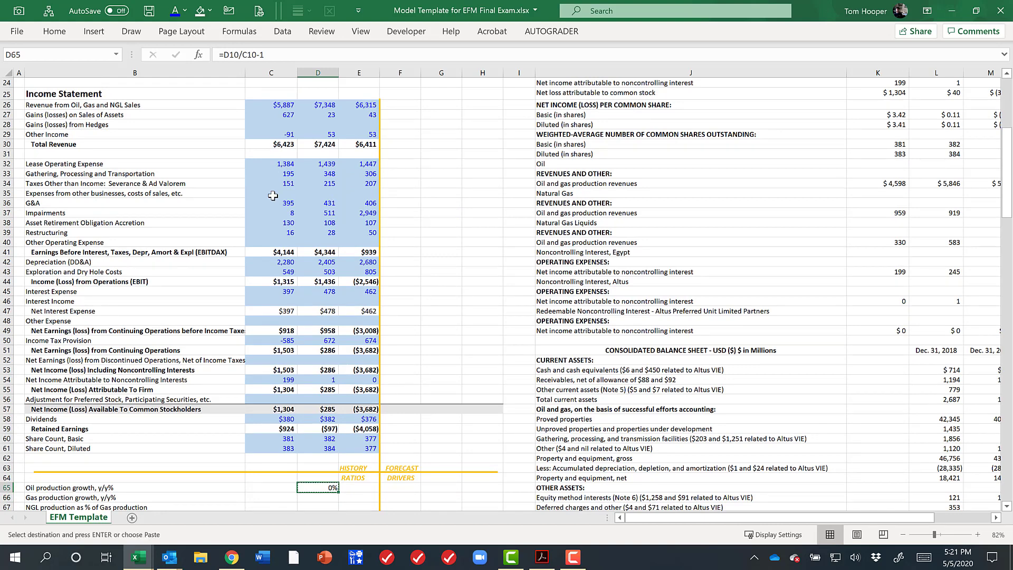
key("shift+Down")
key("shift+Right")
key("ctrl+v")
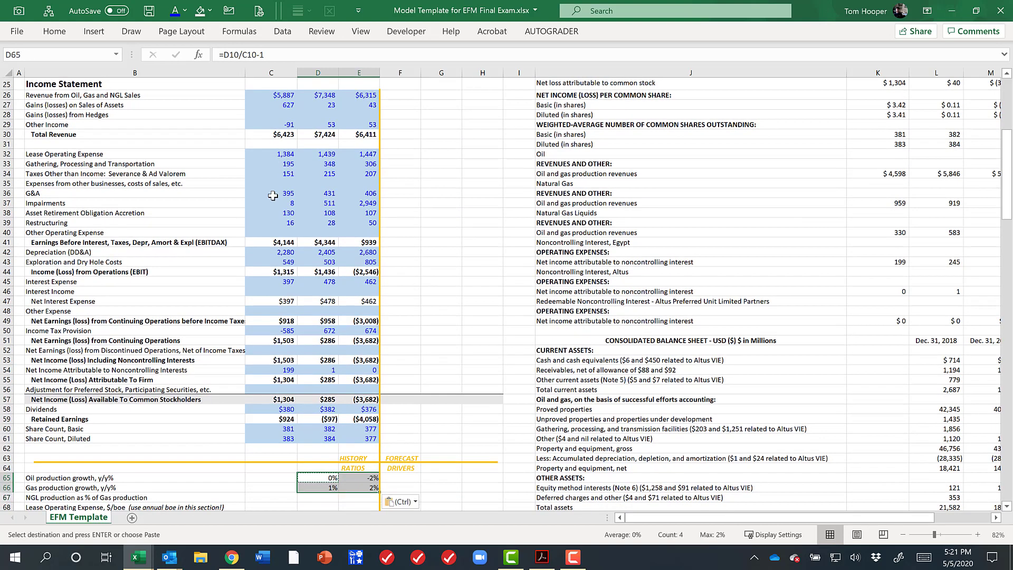
key("Down")
key("Down")
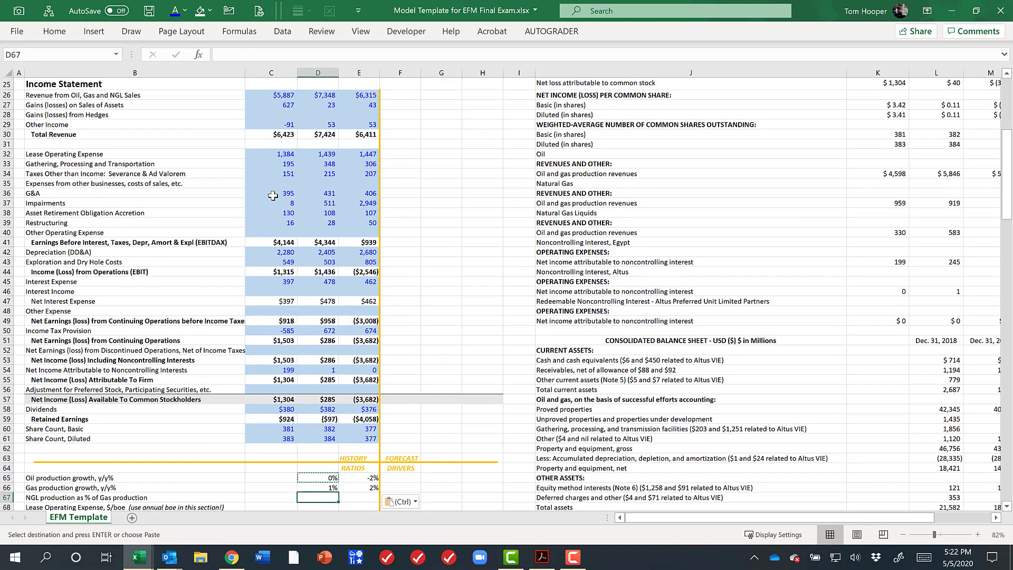
key("Escape")
Calculate 2018 NGL production as % of Gas production in D67 as =D12/D11
type("=")
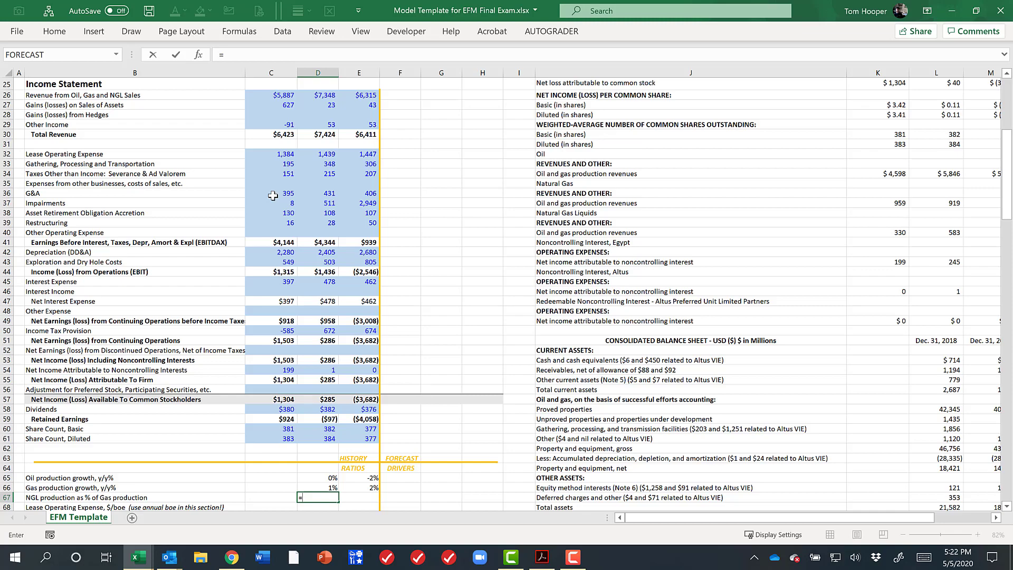
key("Page_Up")
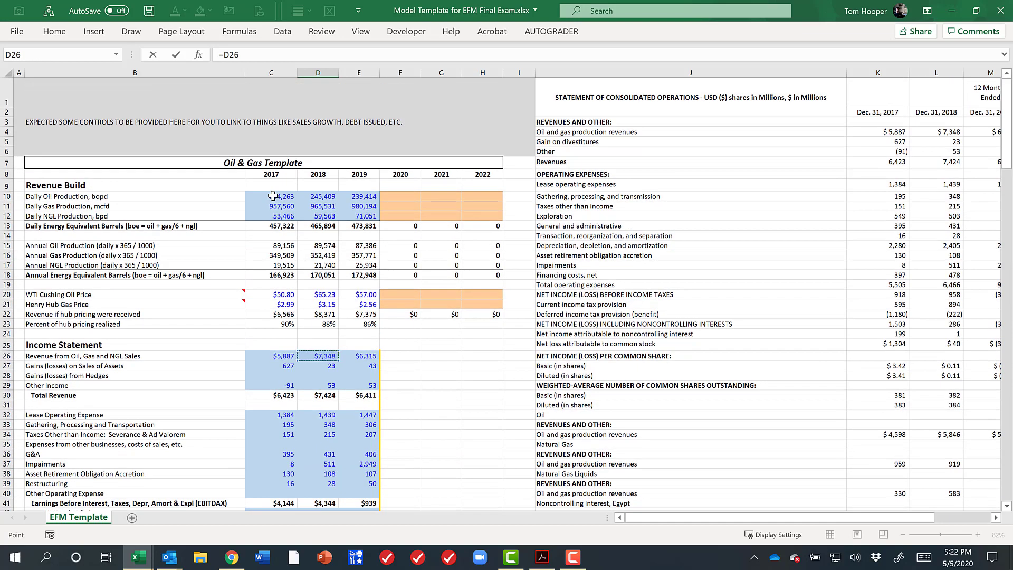
left_click(327, 216)
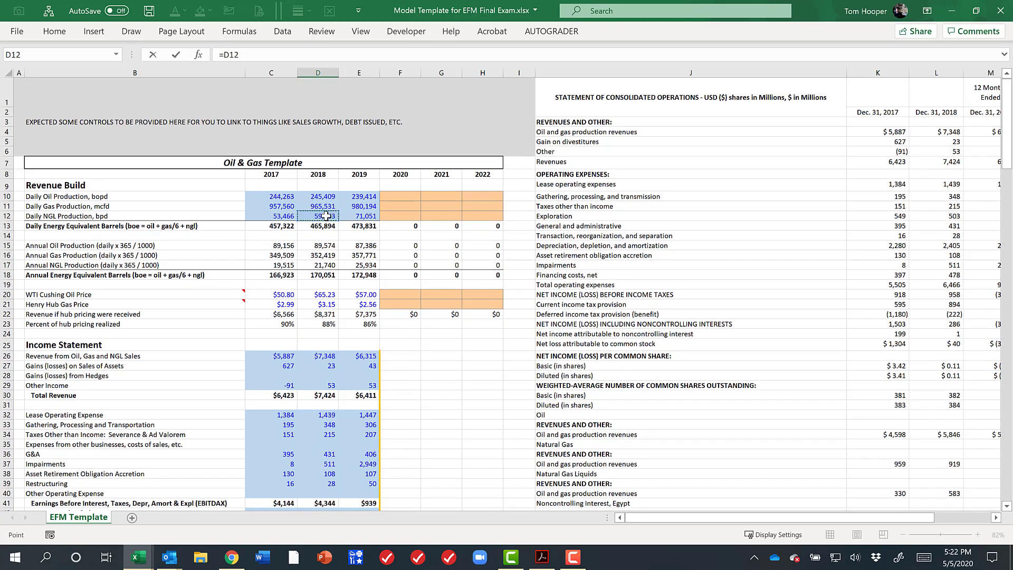
type("/")
left_click(326, 205)
key("ctrl+Return")
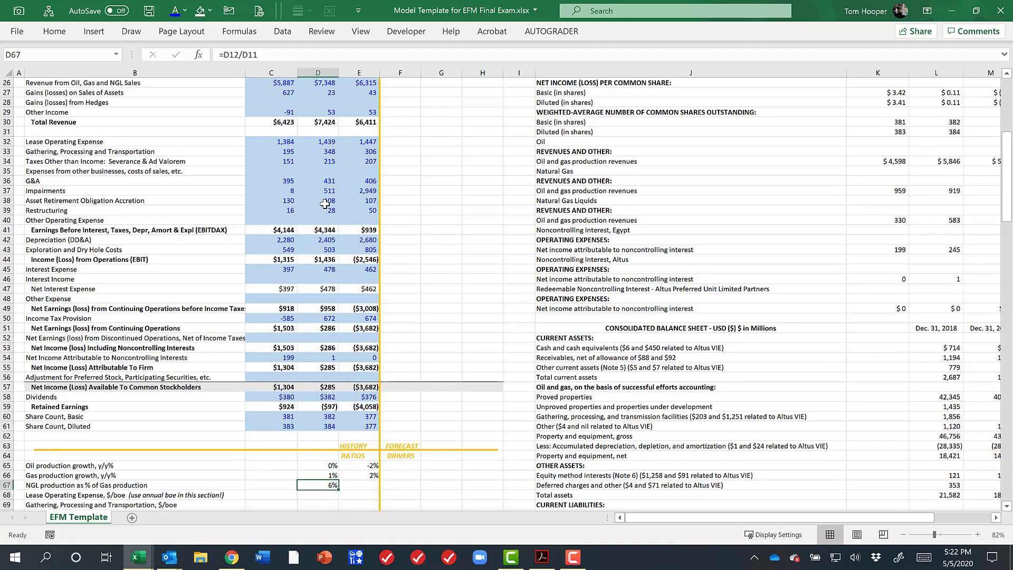
Copy the D67 NGL percentage formula across to 2019 in E67
key("ctrl+c")
key("shift+Right")
key("ctrl+v")
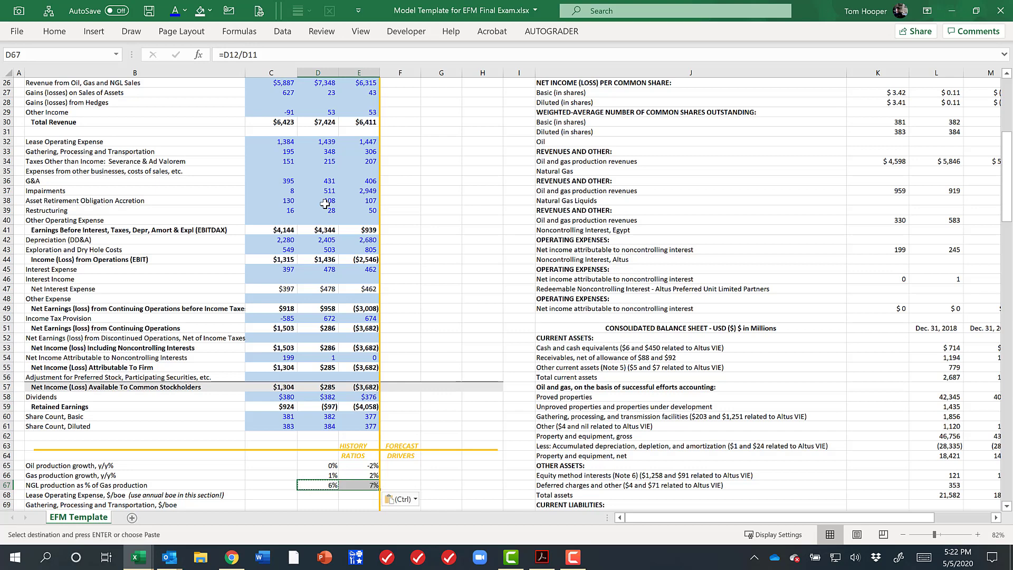
key("shift+Left")
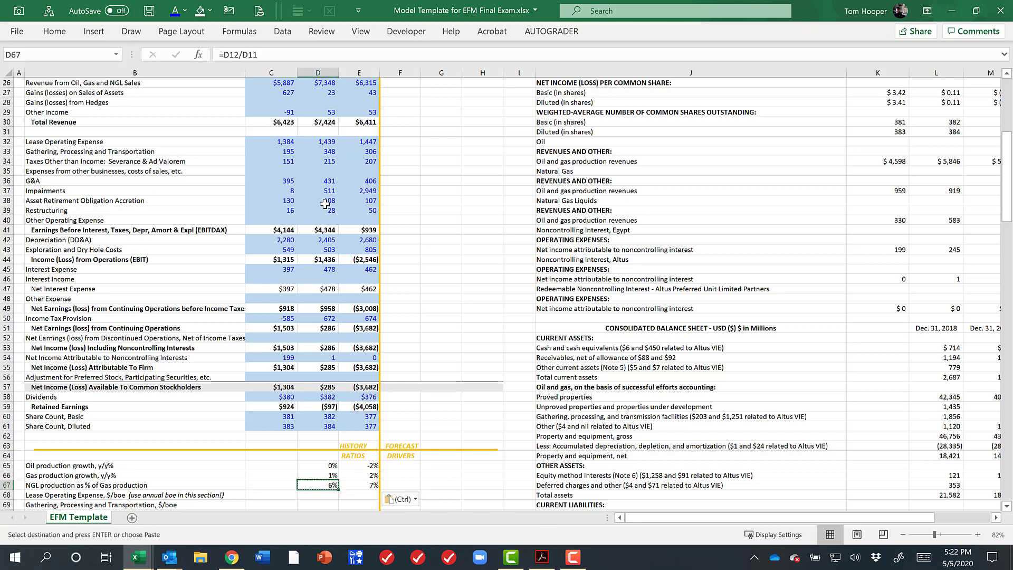
key("Escape")
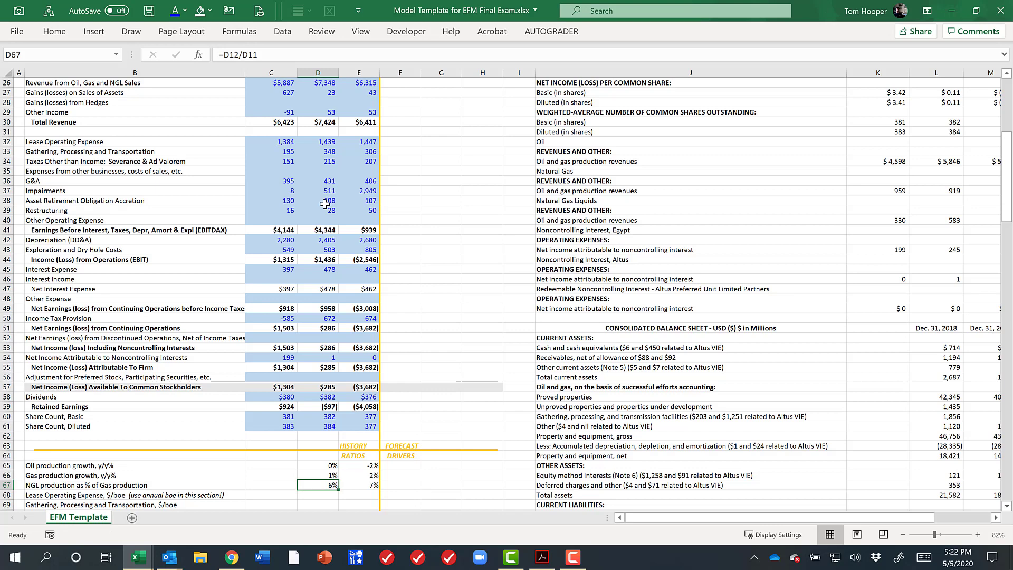
key("Right")
key("Right")
key("Right")
key("Right")
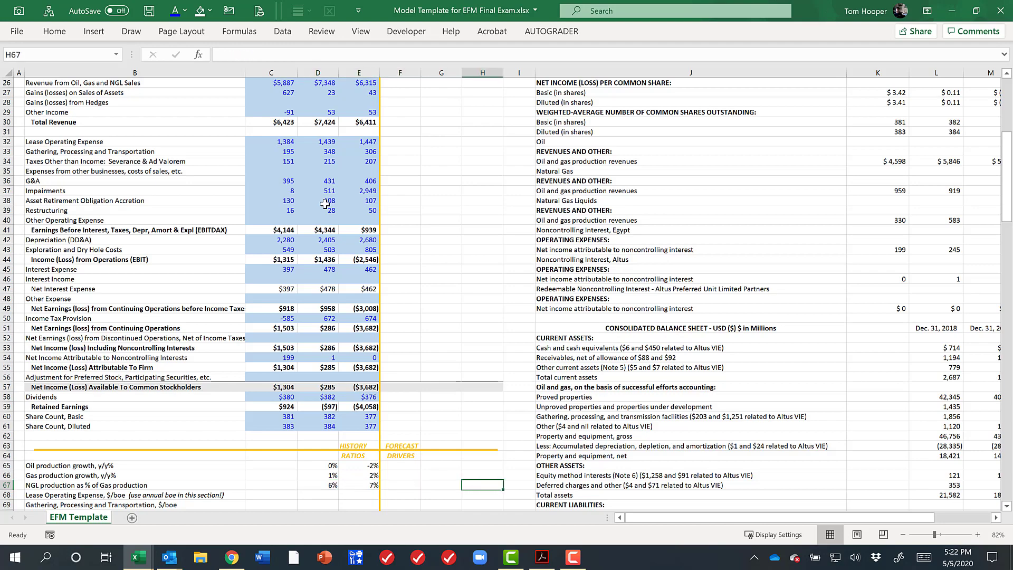
key("Left")
key("Left")
key("Left")
key("Left")
key("Down")
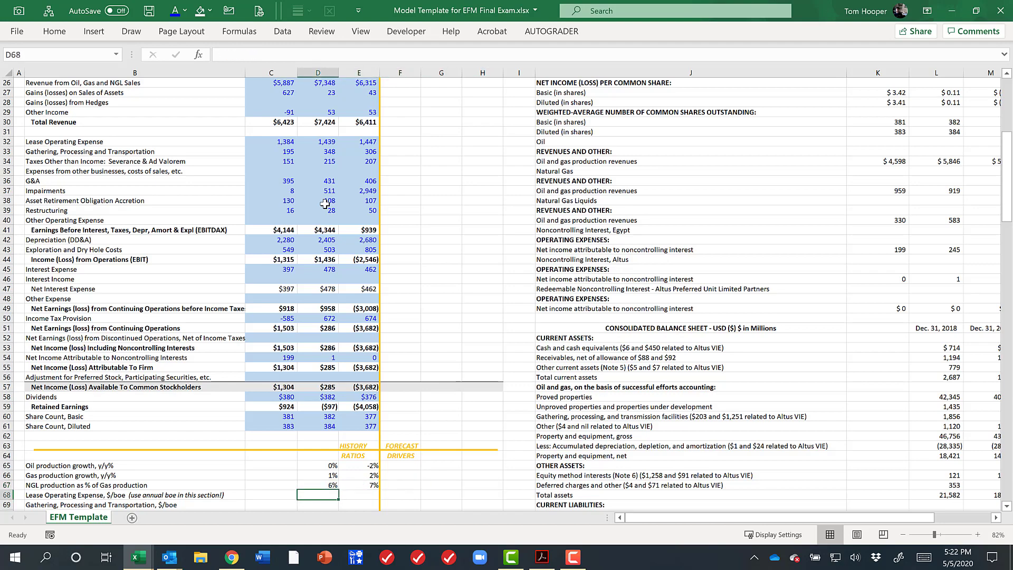
Calculate 2018 lease operating expense per boe in D68 as =D32/D18, using annual energy equivalent barrels
key("Down")
key("Down")
key("Down")
key("Down")
key("Down")
key("Down")
key("Up")
key("Up")
key("Up")
key("Up")
key("Up")
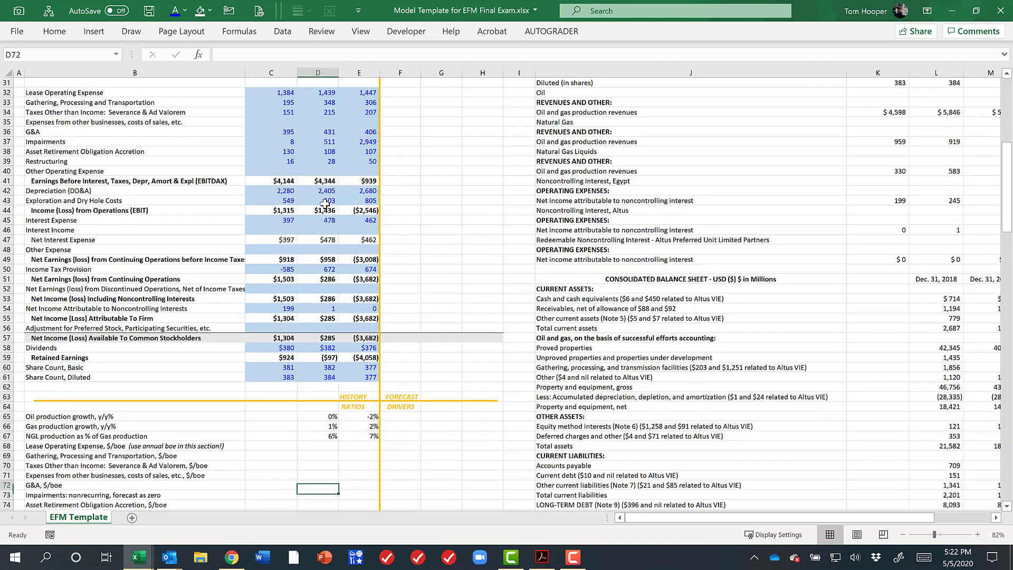
key("Up")
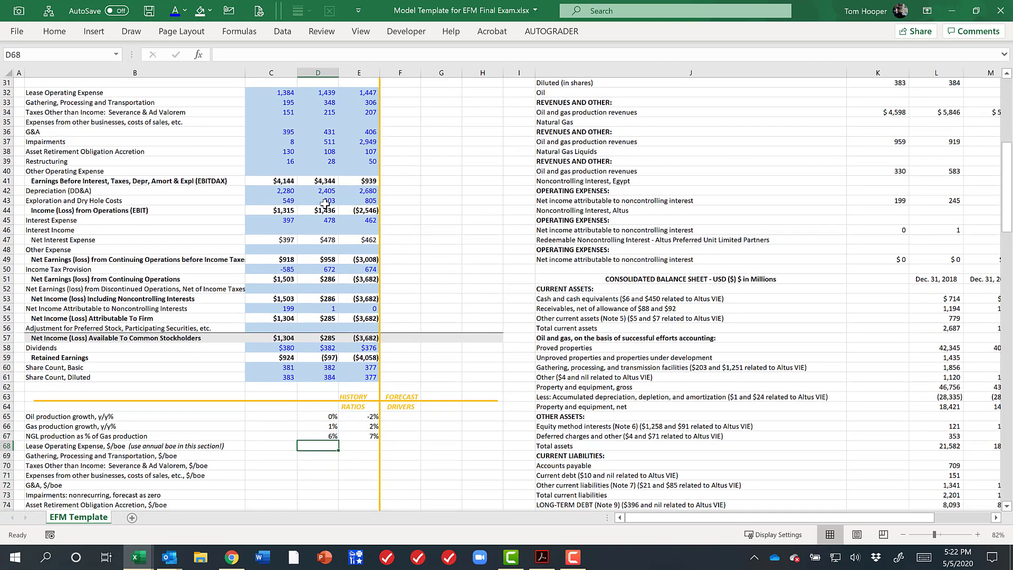
type("=")
key("Page_Up")
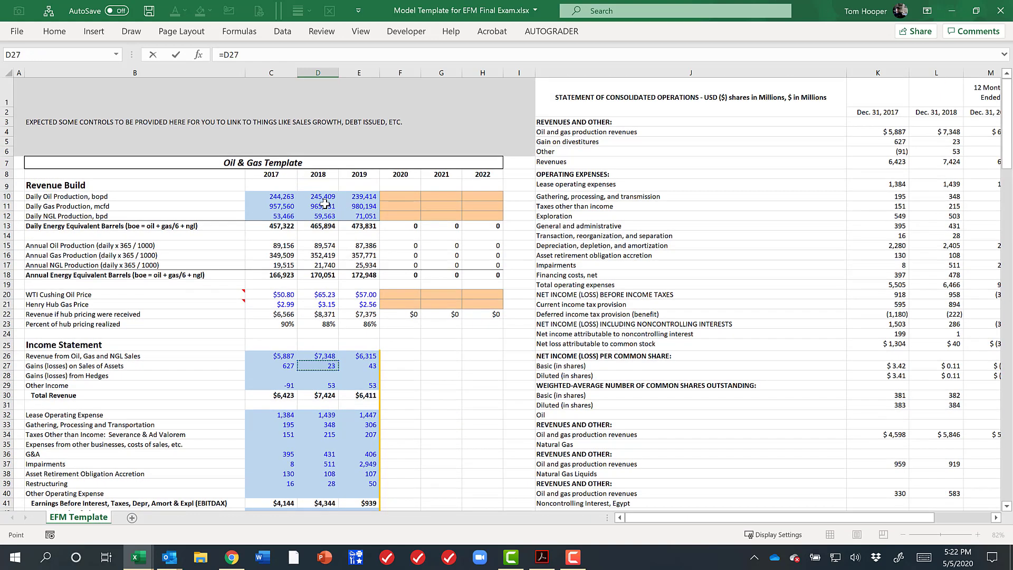
left_click(326, 413)
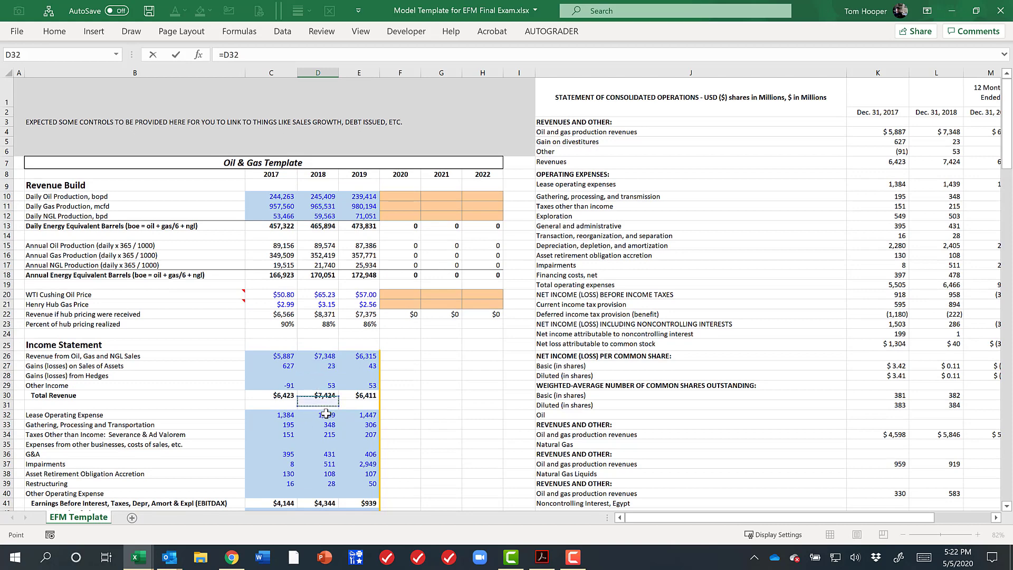
type("/")
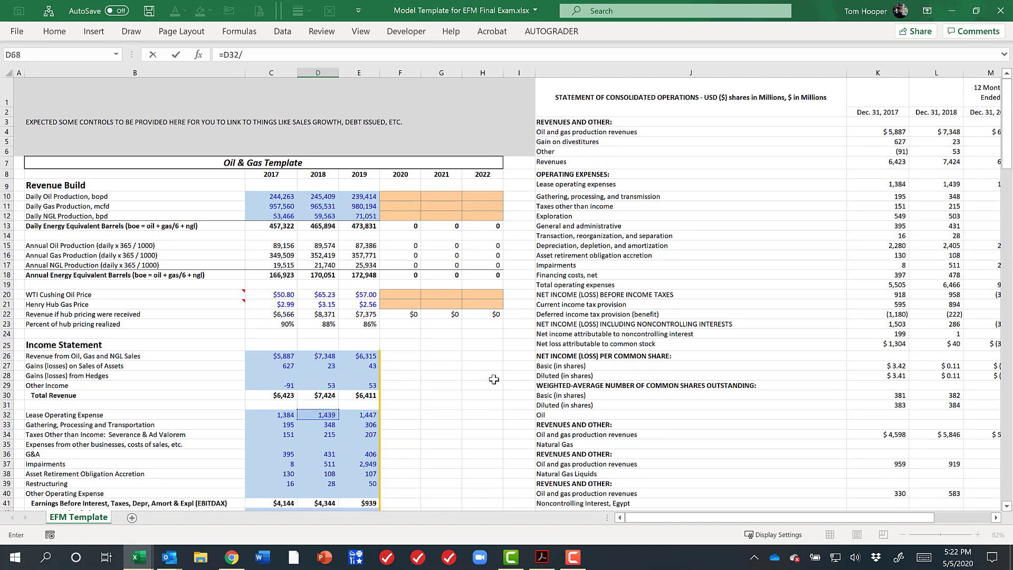
left_click(324, 276)
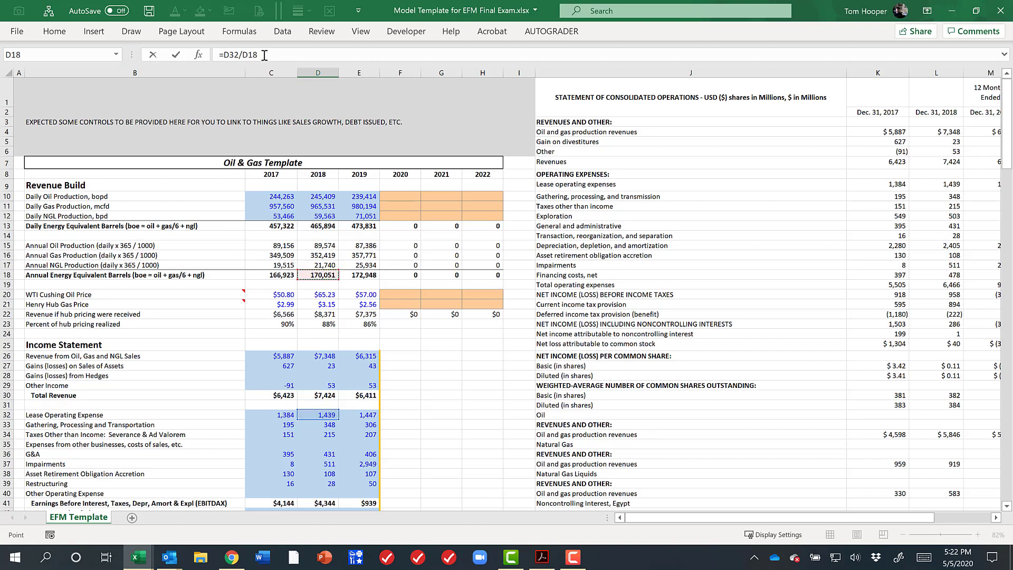
key("Return")
Calculate 2018 gathering, processing and transportation cost per boe in D69 as =D33/D18
key("Down")
key("Down")
key("Down")
key("Down")
key("Down")
key("Down")
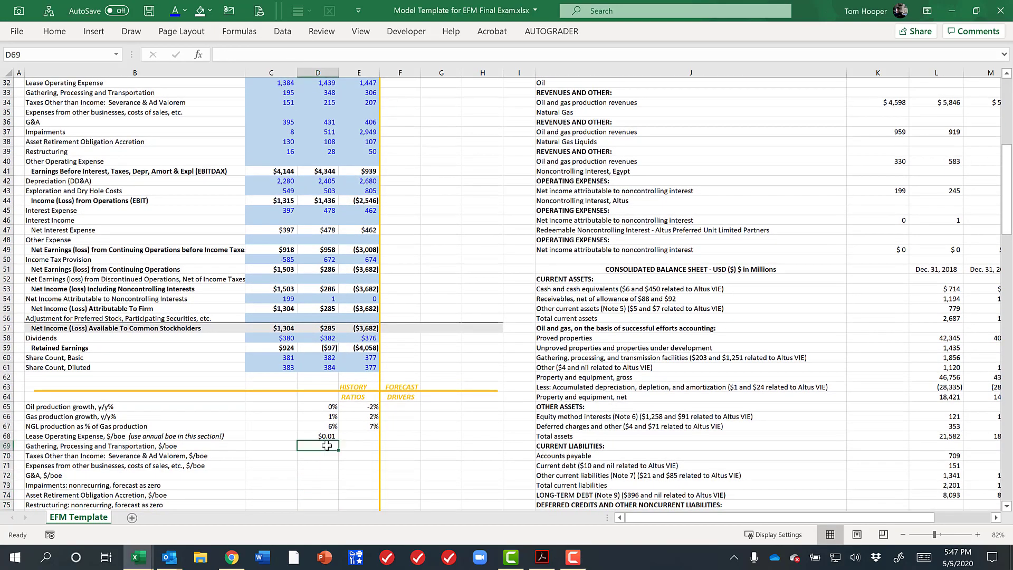
type("=")
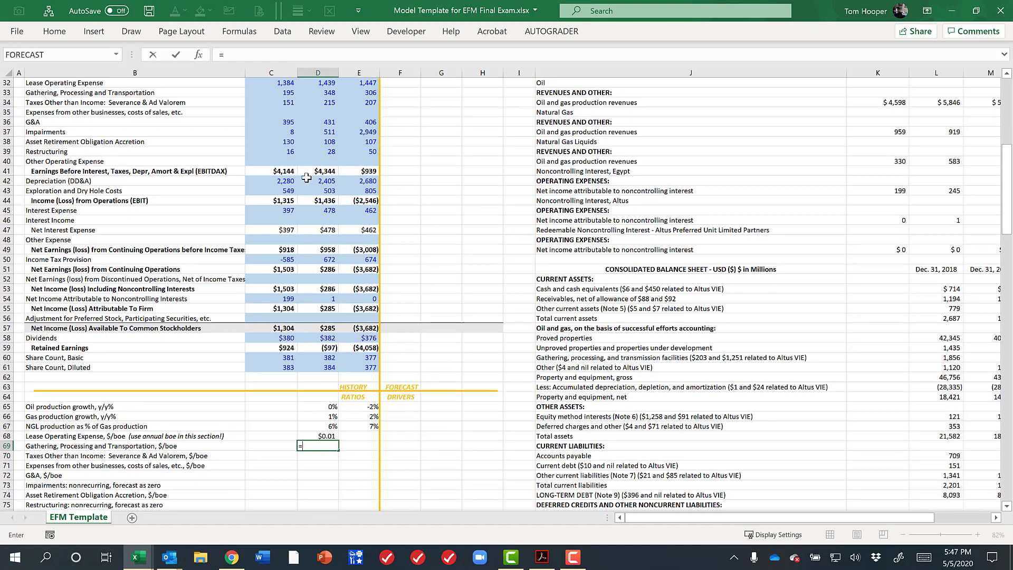
left_click(330, 92)
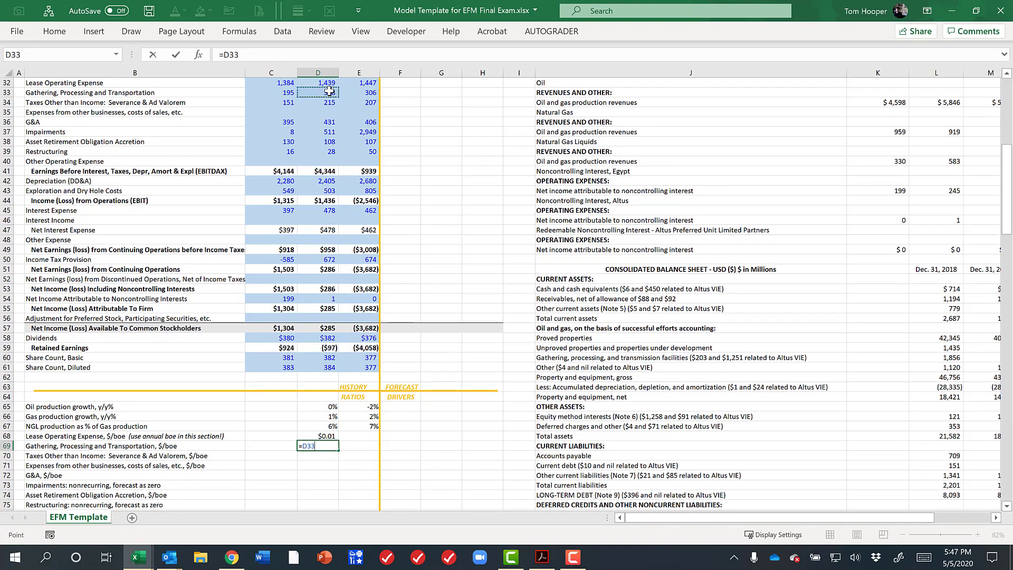
type("/d10")
key("Return")
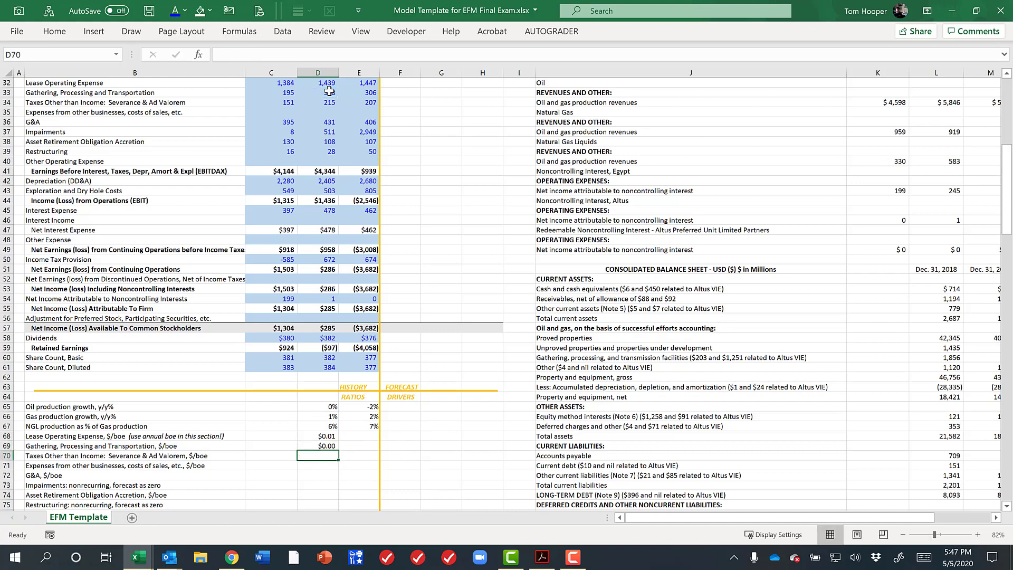
Calculate 2018 taxes other than income per boe in D70 as =D34/D18
type("=")
left_click(330, 101)
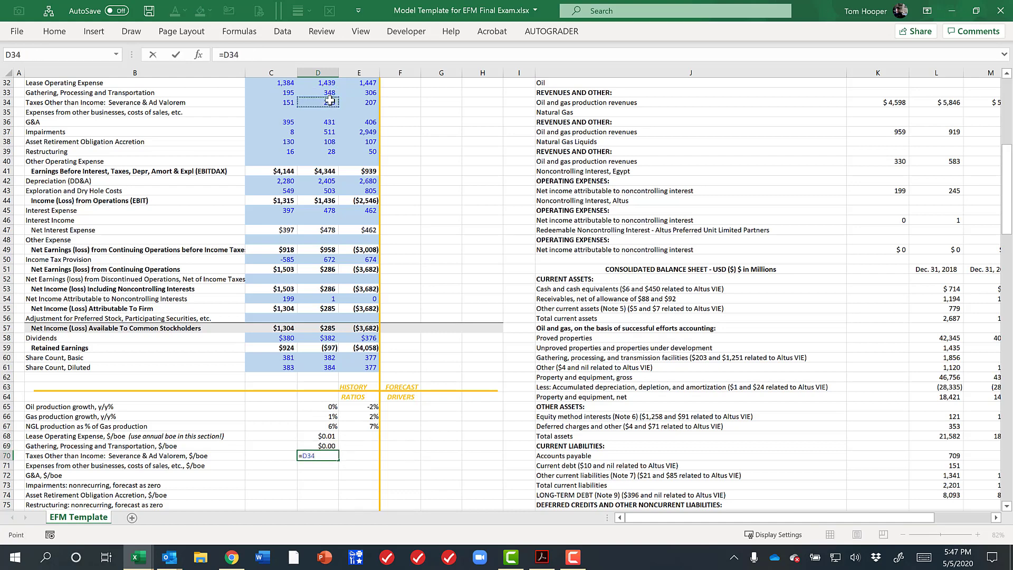
type("/d10")
key("Return")
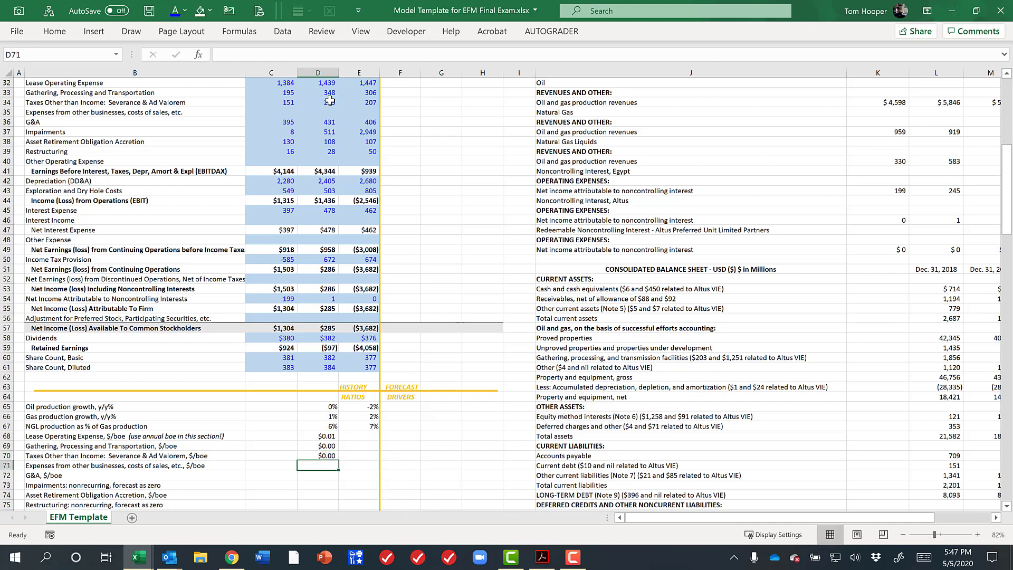
Examine the 2018 formulas for annual boe in D18, percent of hub pricing in D23 and hub-price revenue in D22
type("=")
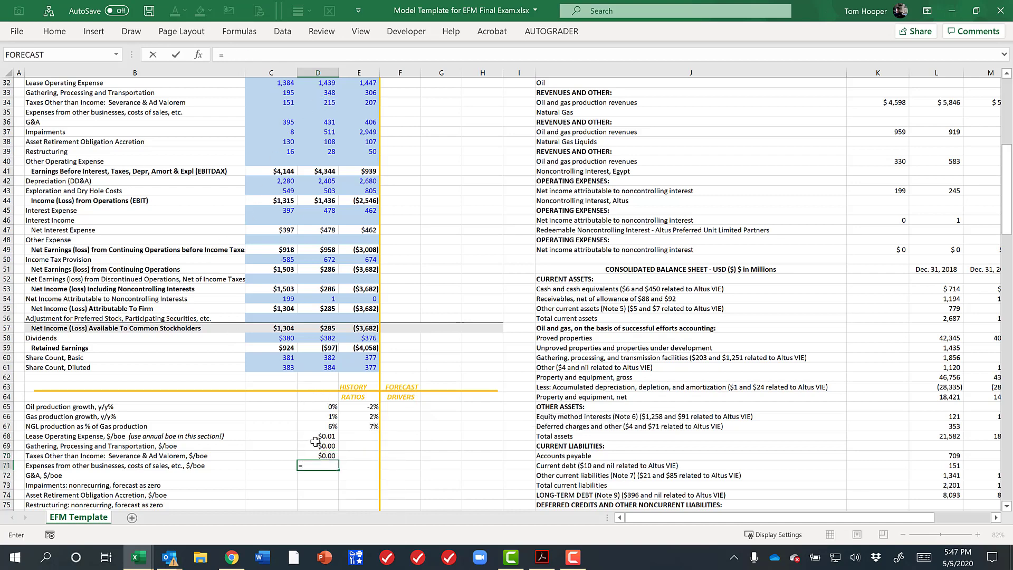
key("Escape")
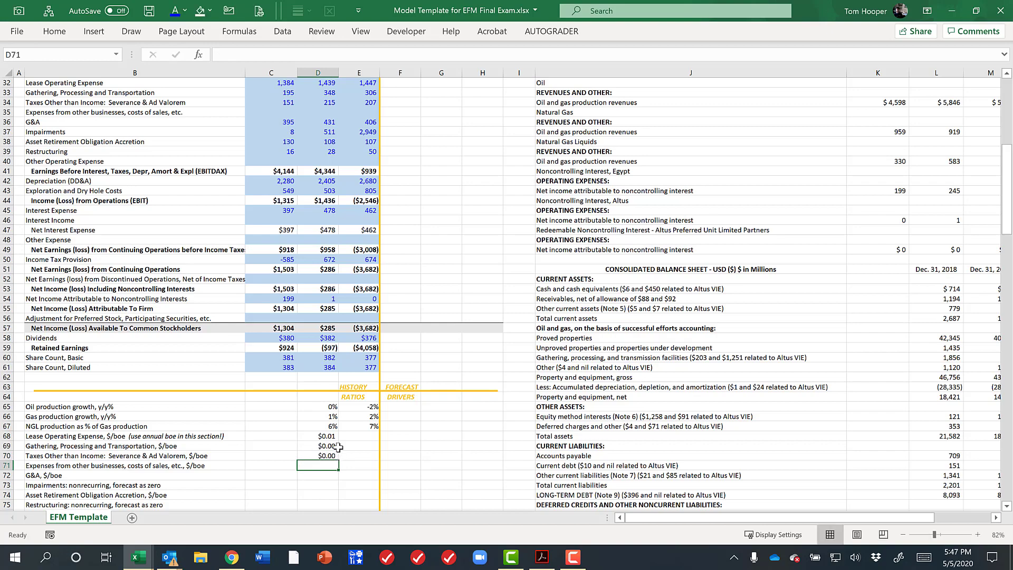
scroll(338, 447, "up", 8)
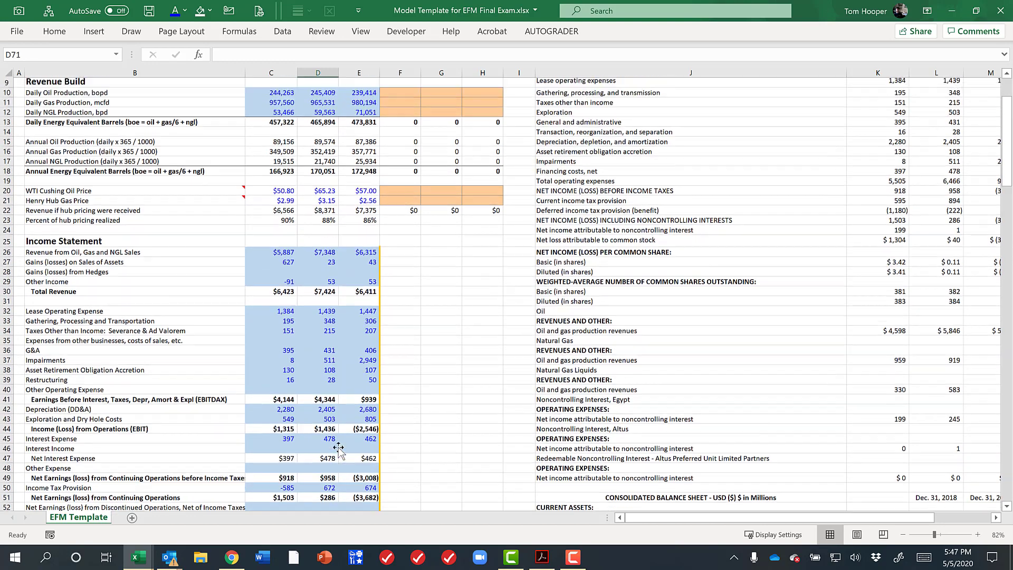
scroll(338, 447, "up", 3)
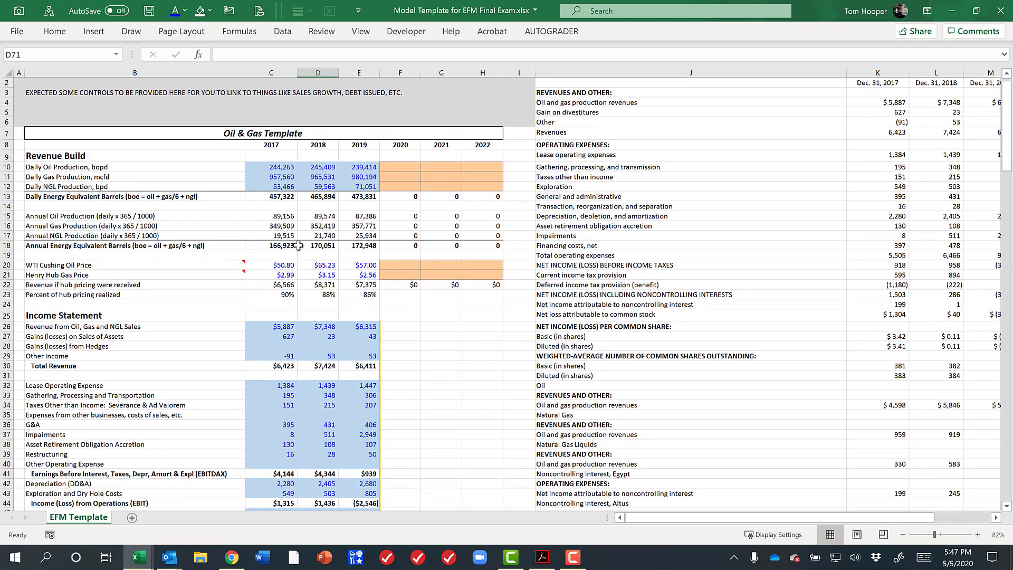
left_click(317, 245)
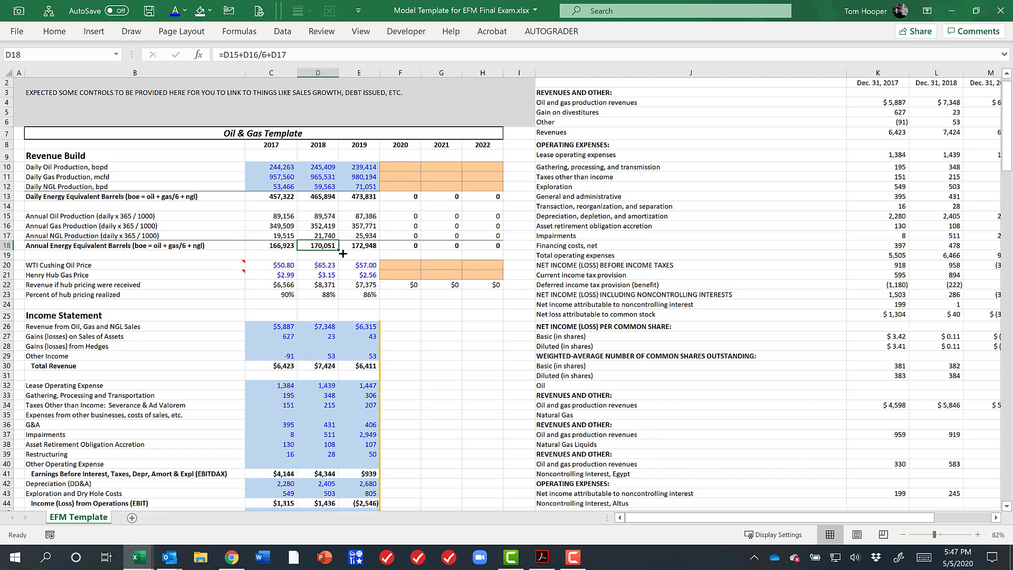
left_click(327, 296)
type("=D26/D22")
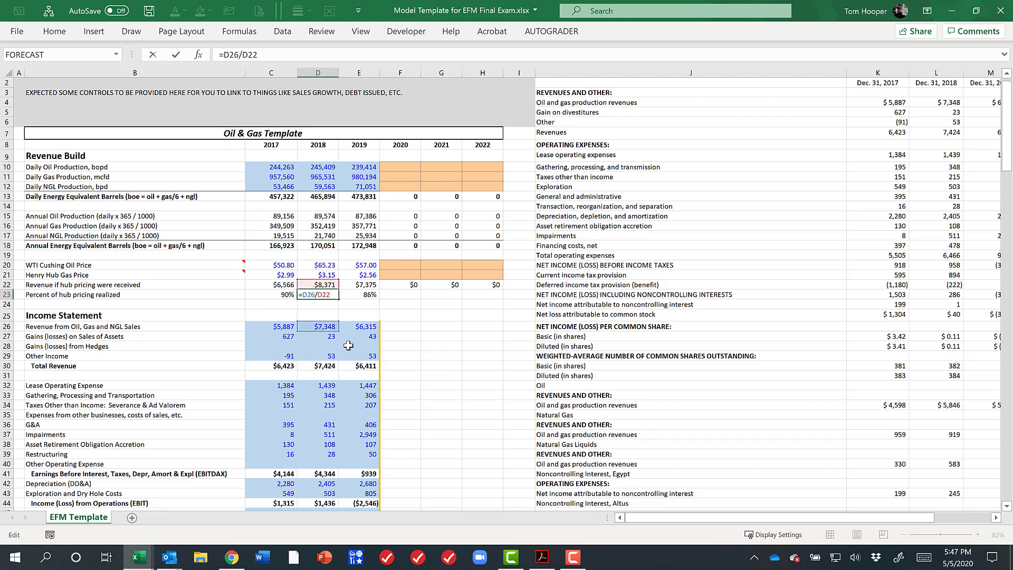
key("Return")
left_click(322, 282)
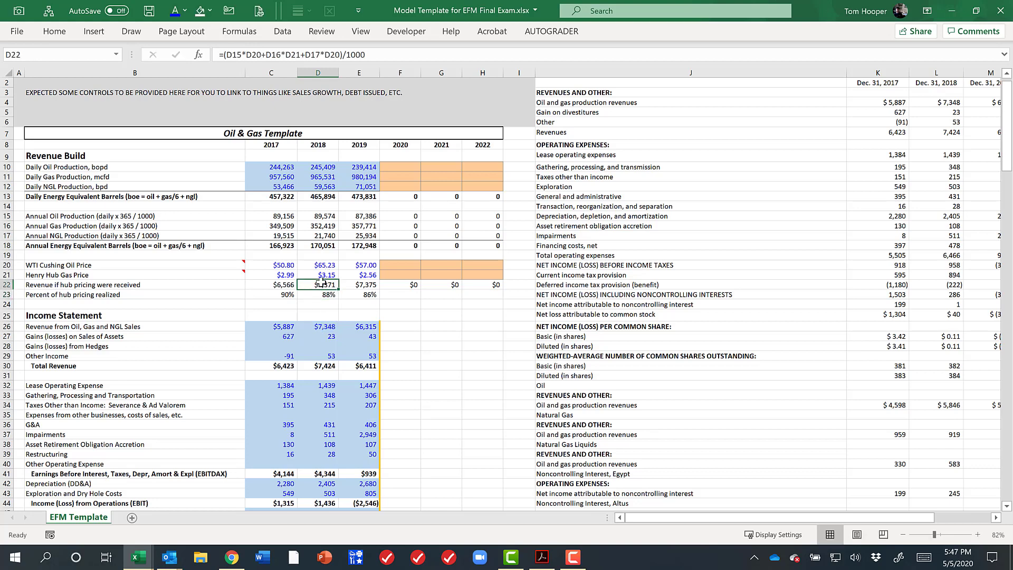
double_click(323, 281)
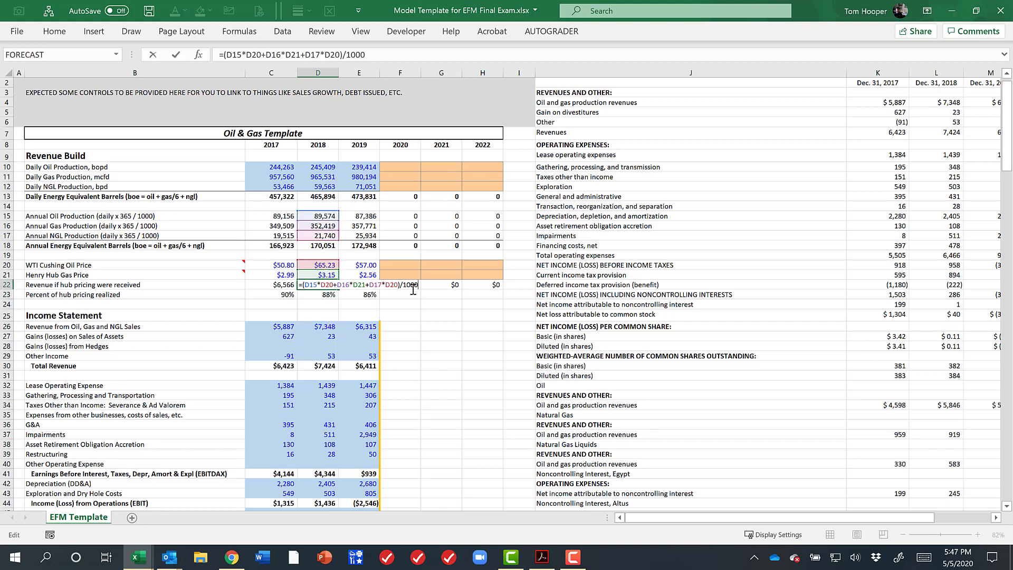
key("Escape")
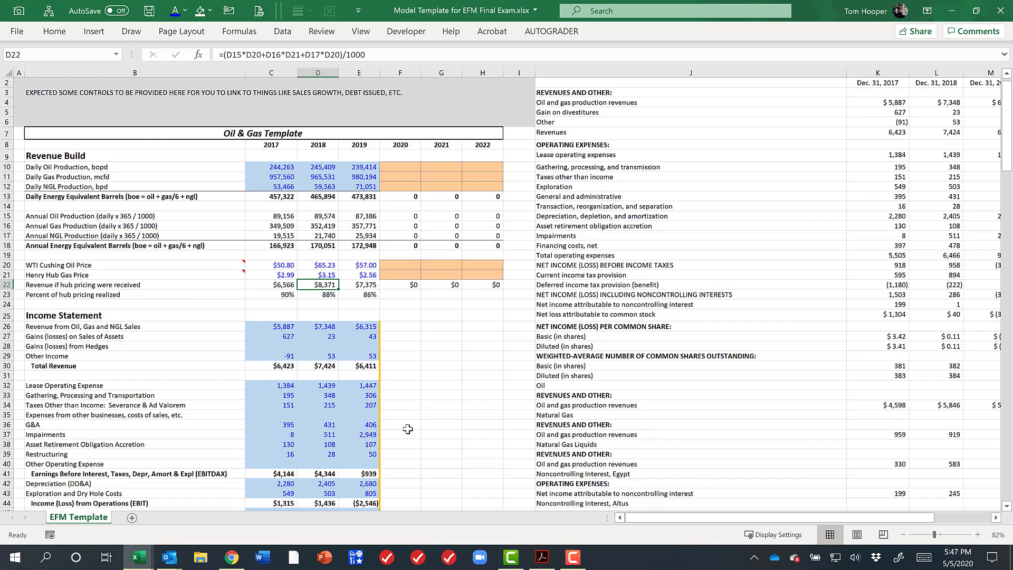
Multiply the D68 lease operating expense per boe formula by 1000, making it =D32/D18*1000
scroll(407, 428, "down", 8)
scroll(406, 429, "down", 7)
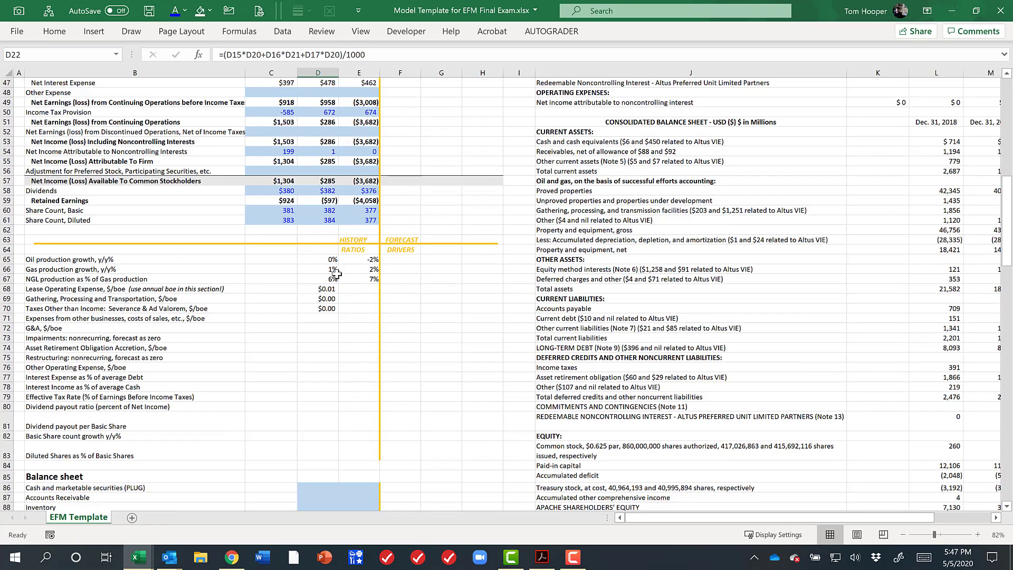
left_click(324, 288)
type("=D32/D18")
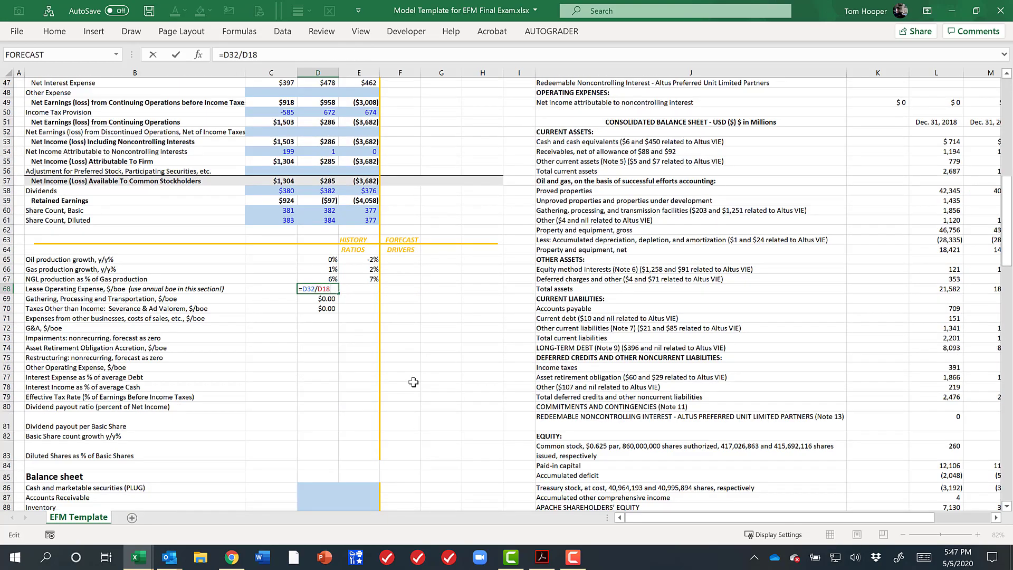
type("*1000")
key("Return")
key("Up")
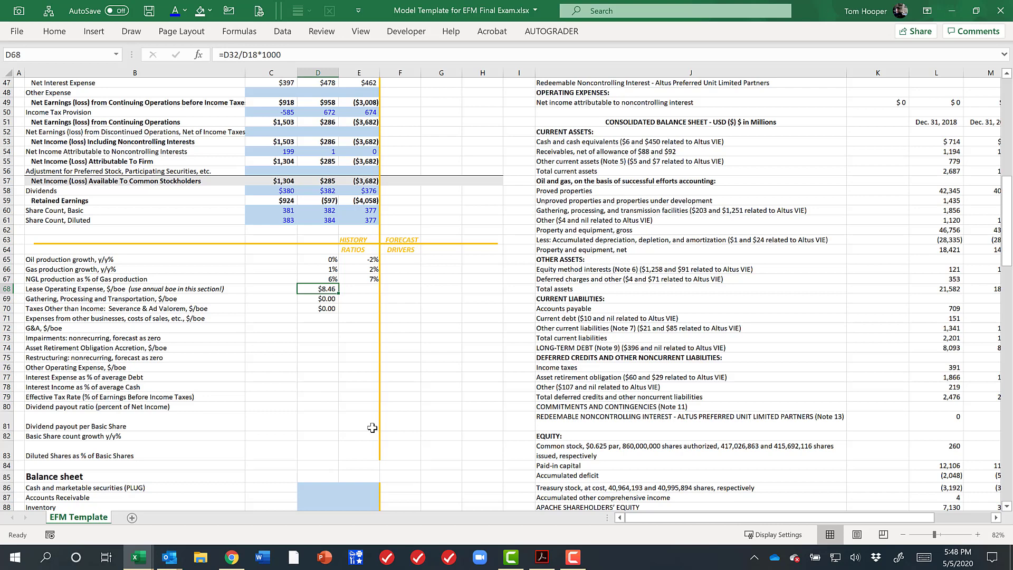
Copy the *1000 factor from D68 onto the ends of the D69 and D70 per-boe formulas
key("F2")
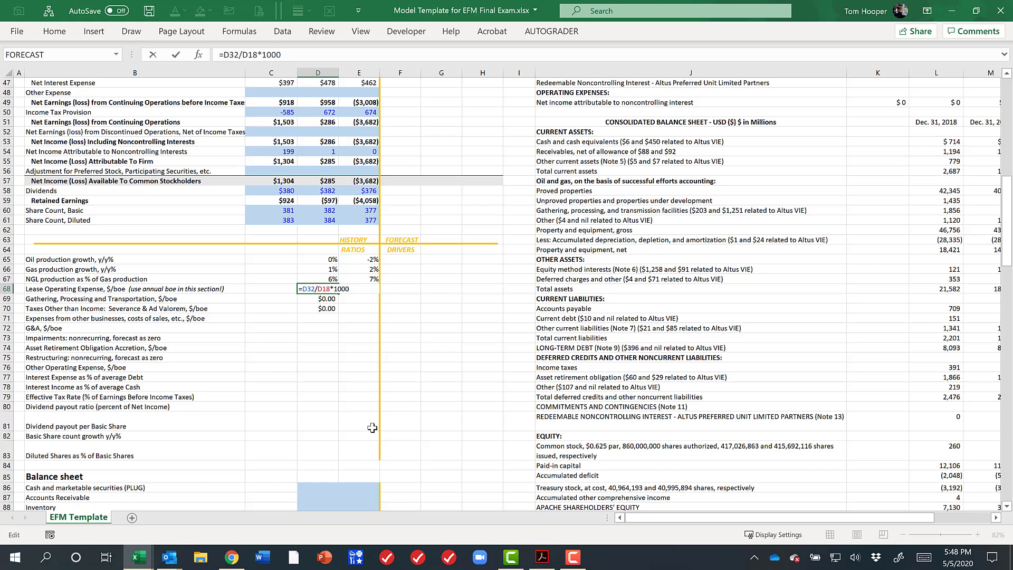
key("shift+Left")
key("shift+Left")
key("shift+Left")
key("shift+Left")
key("shift+Left")
key("ctrl+c")
key("Return")
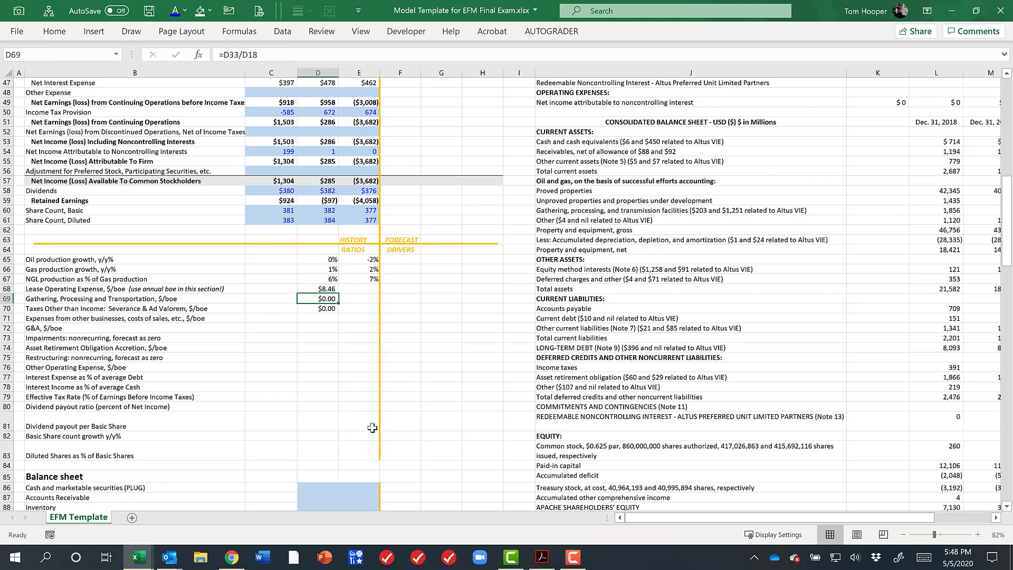
key("F2")
key("ctrl+v")
key("Return")
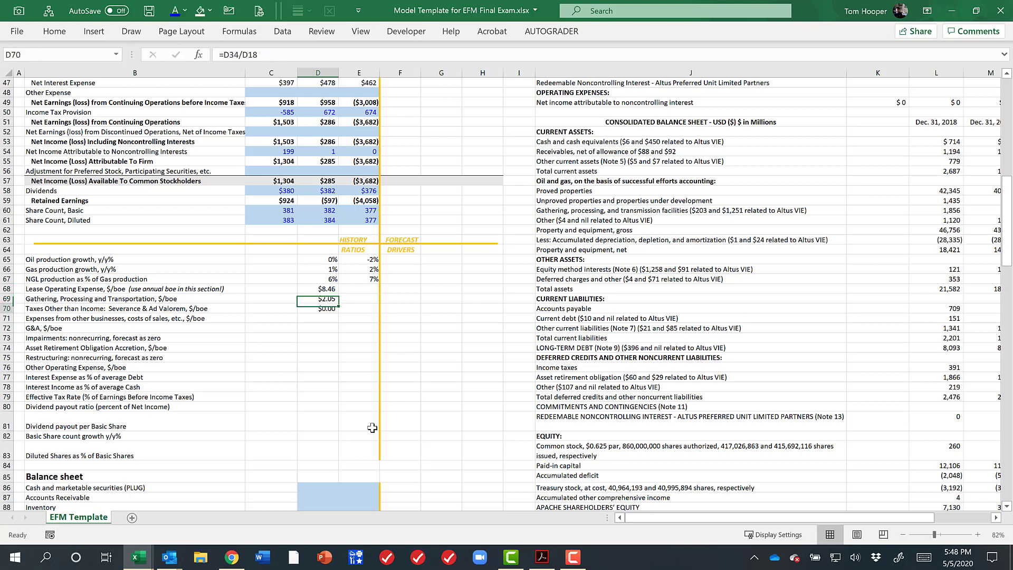
key("F2")
key("ctrl+v")
key("Return")
Fill the D68:D70 per-boe formulas across to 2019 in E68:E70
key("Up")
key("Up")
key("Up")
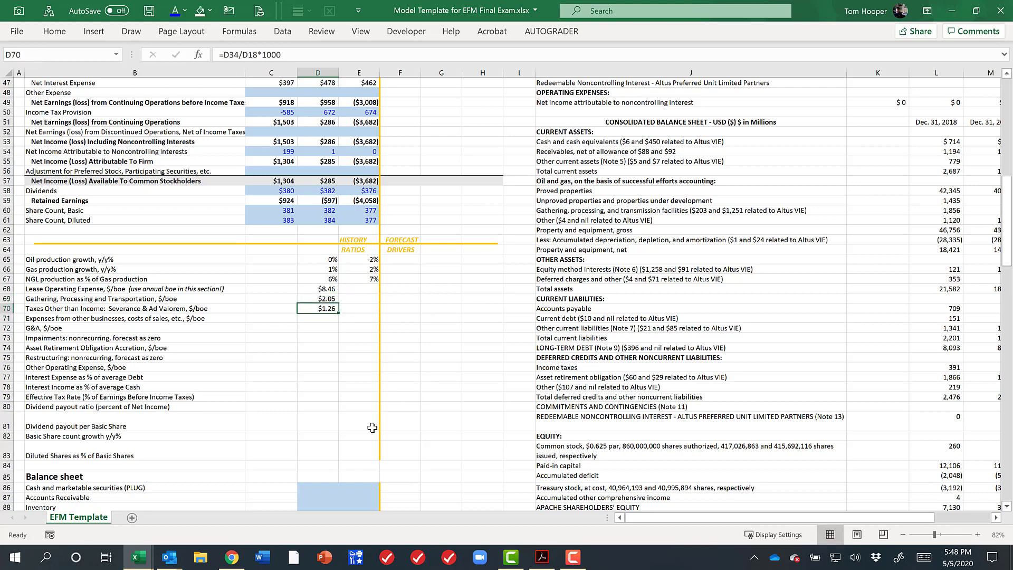
key("shift+Down")
key("shift+Down")
key("shift+Right")
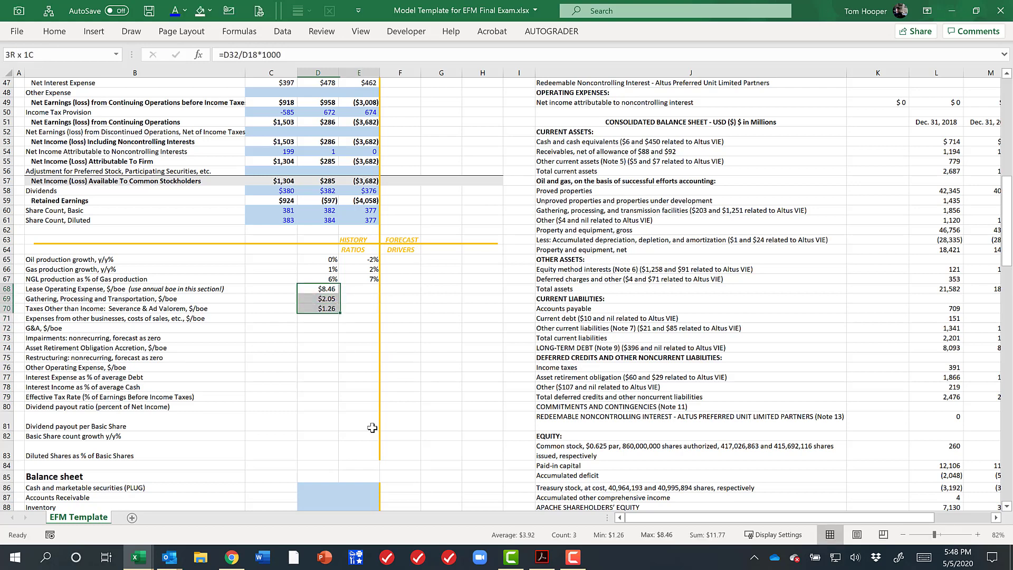
key("ctrl+r")
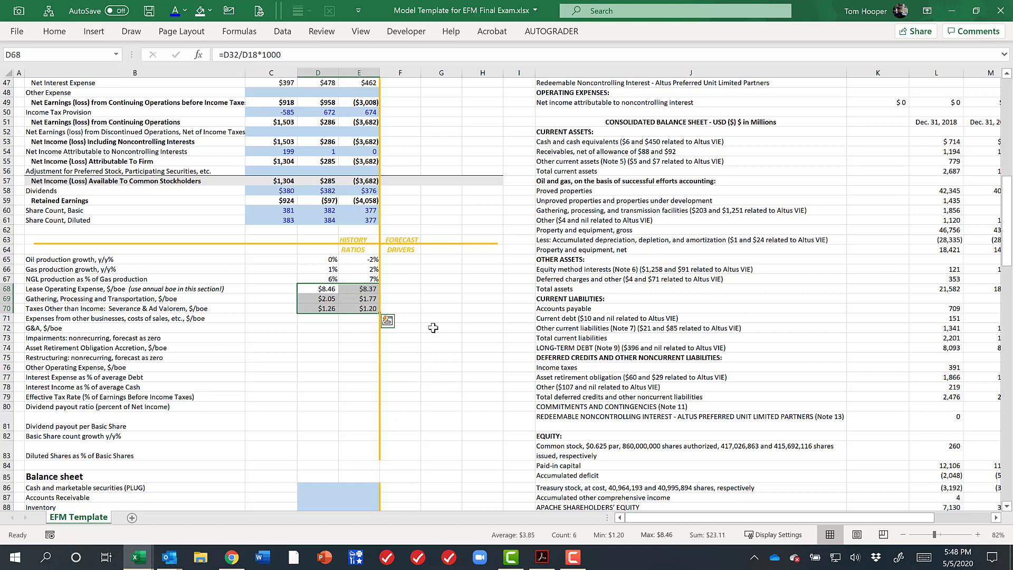
left_click(406, 289)
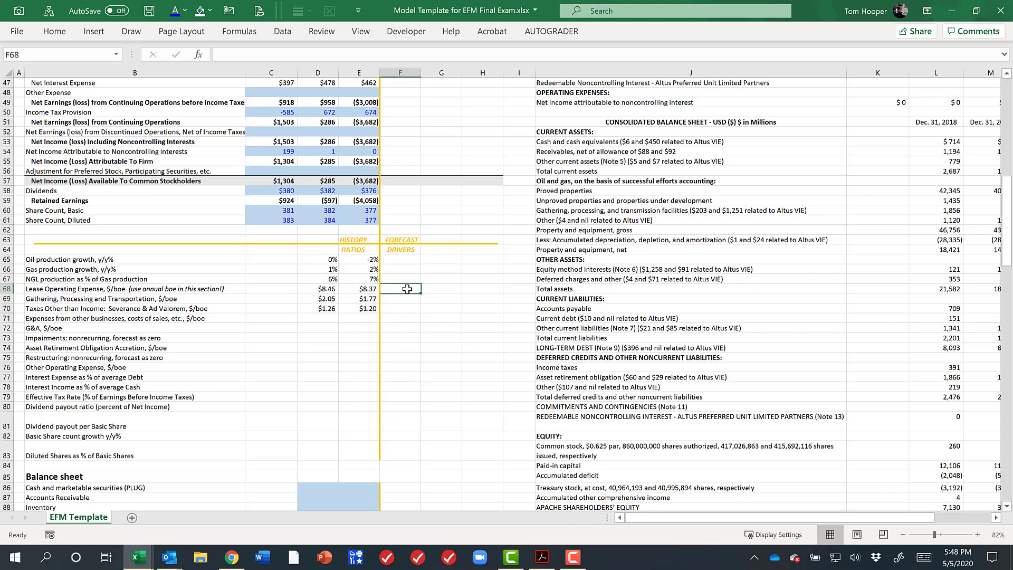
left_click(320, 317)
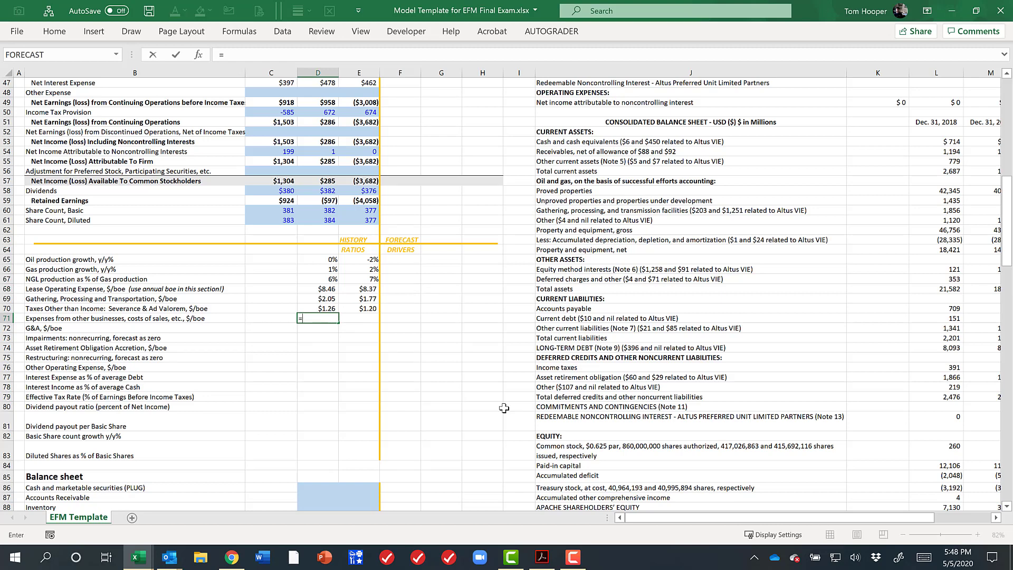
type("=")
scroll(420, 180, "up", 1)
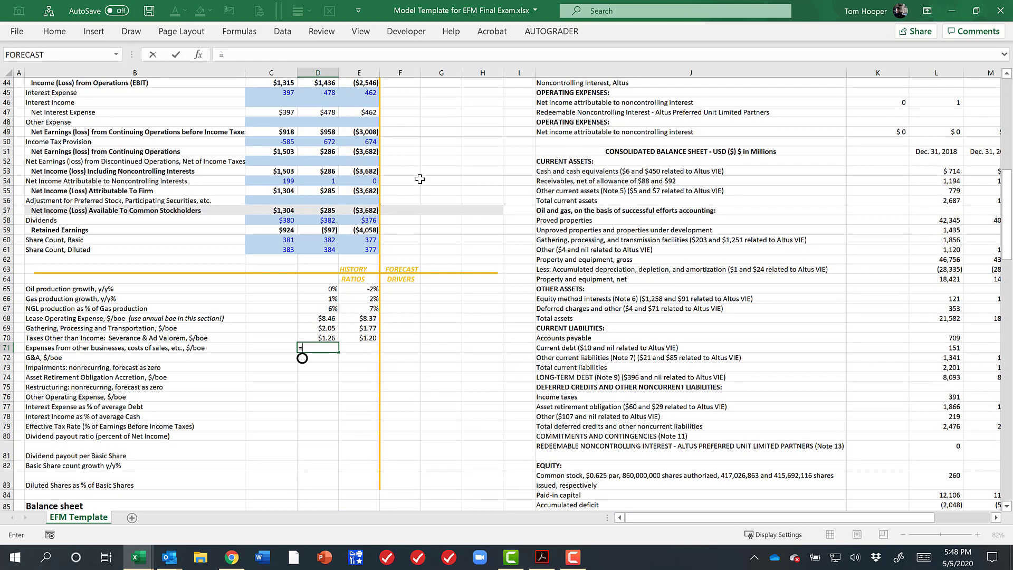
scroll(420, 179, "up", 1)
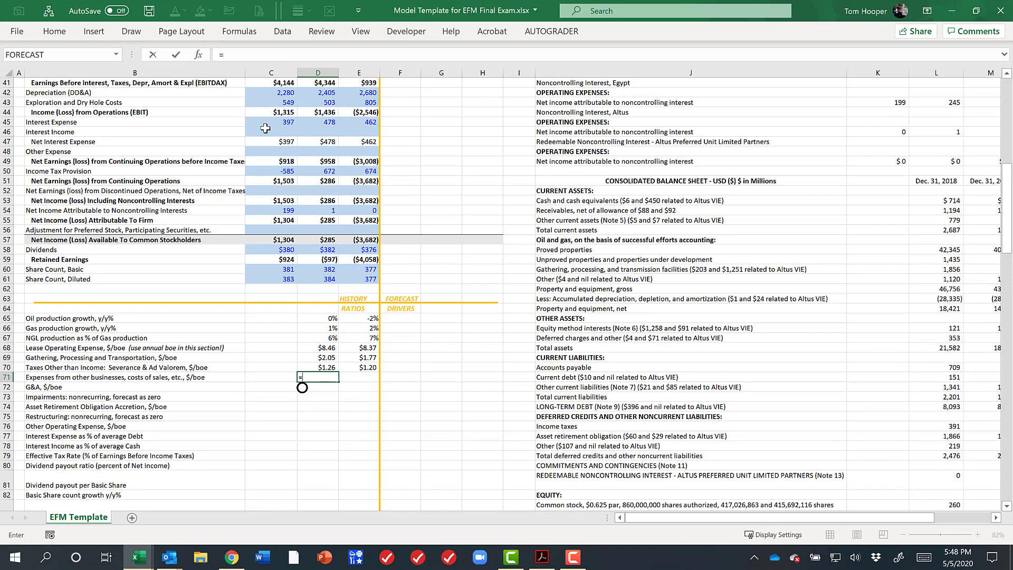
scroll(298, 122, "up", 3)
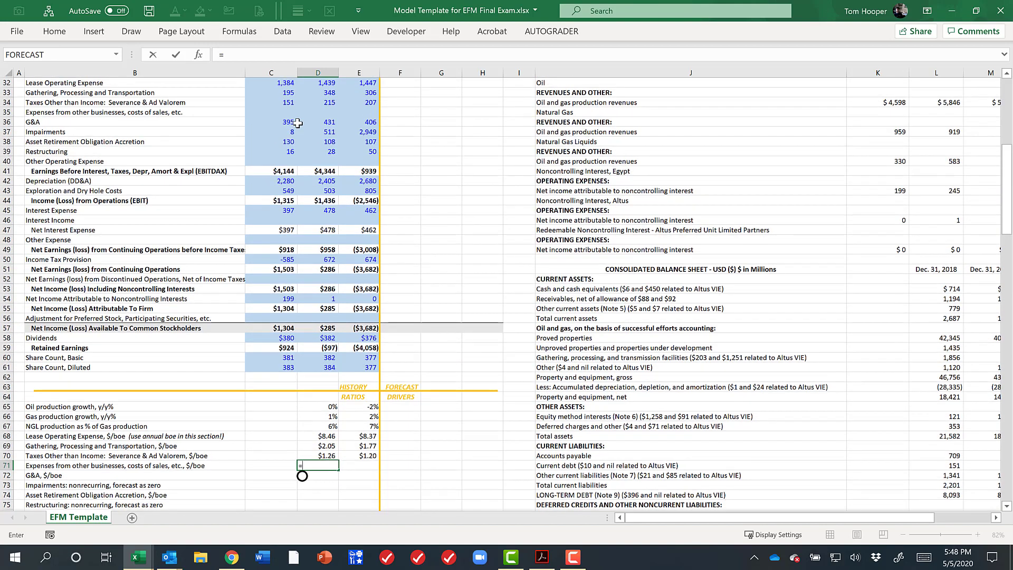
key("Escape")
Calculate 2018 G&A per boe in D72 with the formula =D36/D18*1000
key("Down")
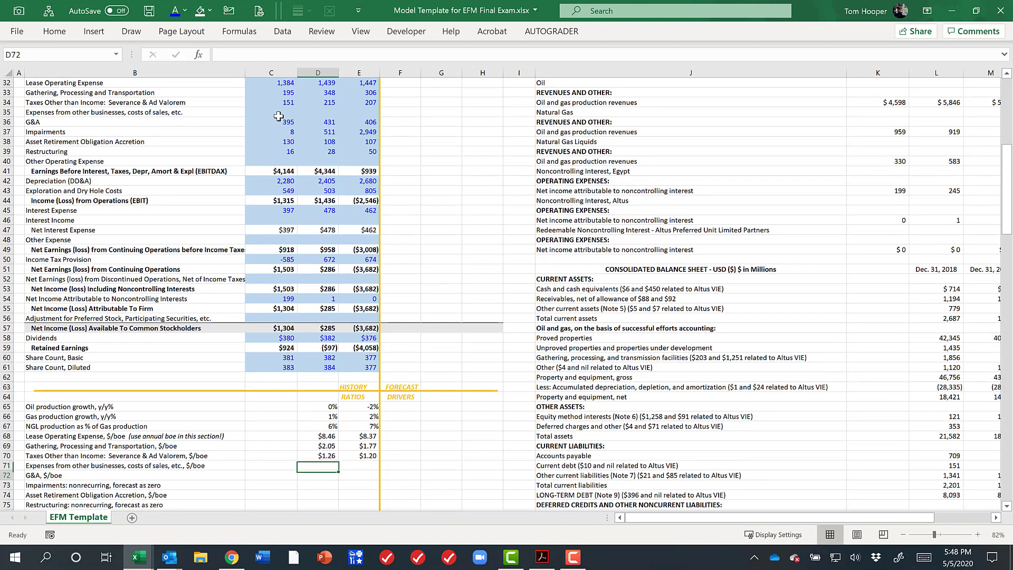
type("=")
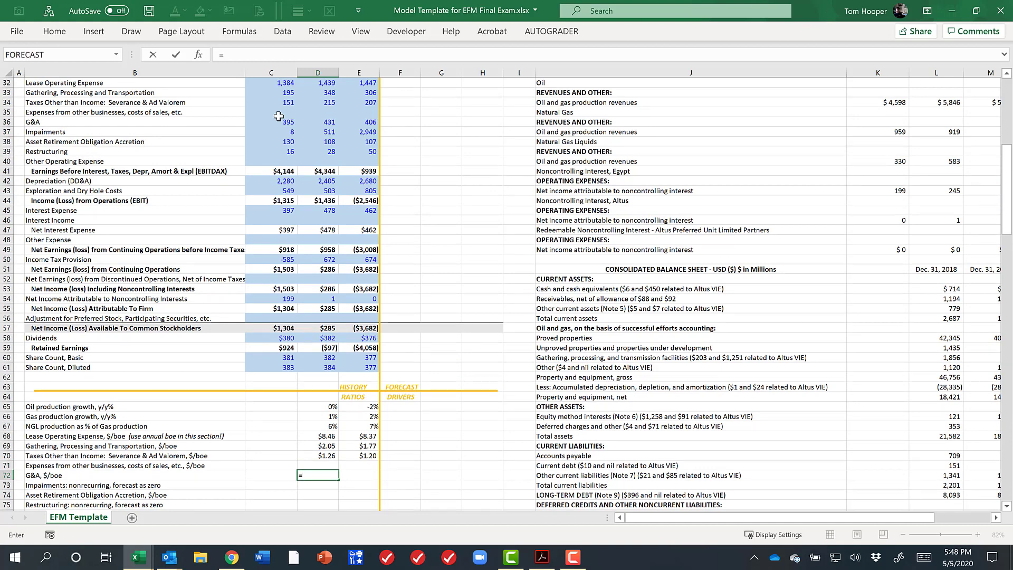
left_click(329, 123)
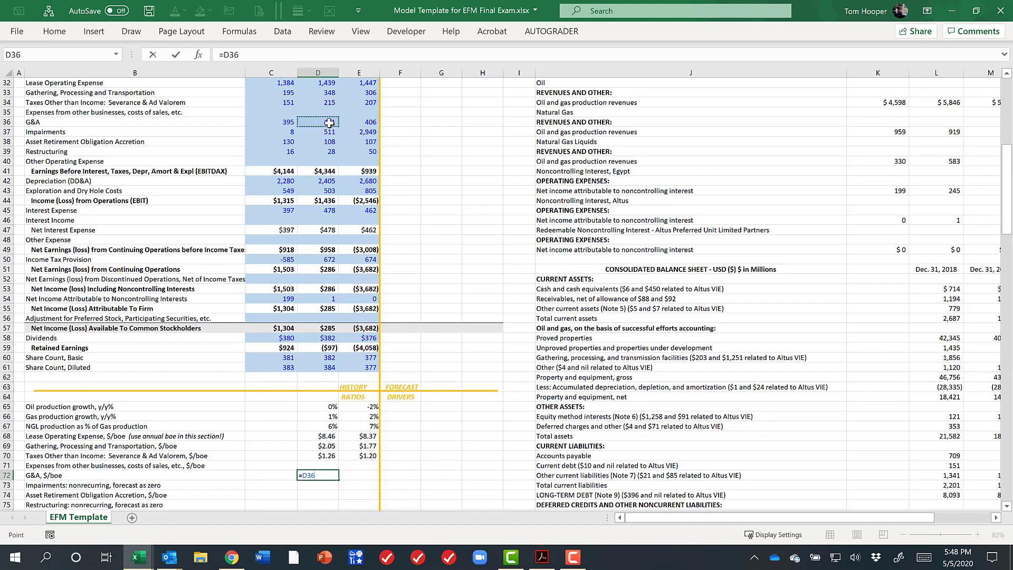
type("/d18*10000")
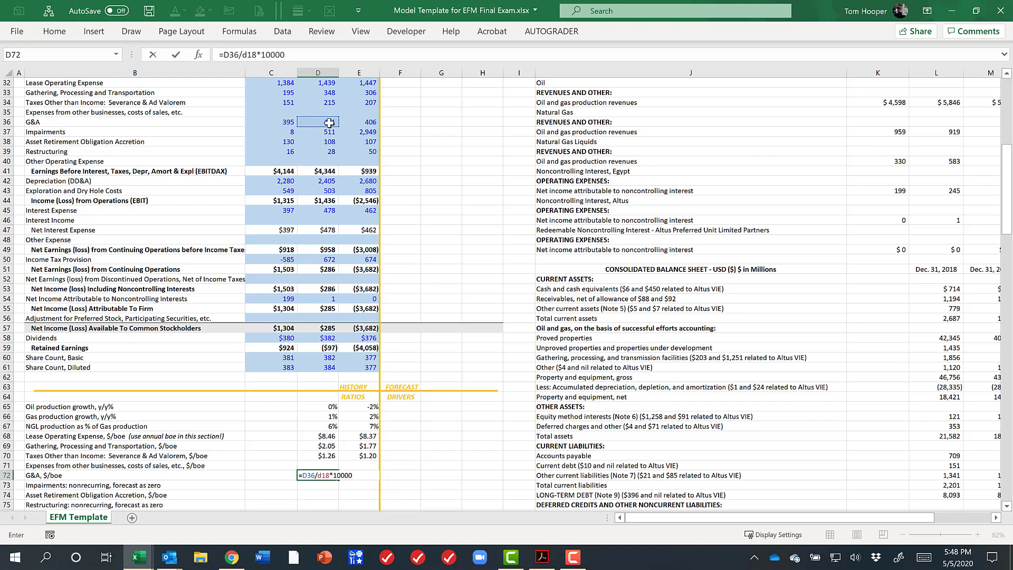
key("BackSpace")
key("F2")
key("shift+Left")
key("shift+Left")
key("shift+Left")
key("shift+Left")
key("shift+Left")
key("shift+Left")
key("shift+Left")
key("shift+Left")
key("shift+Left")
key("Return")
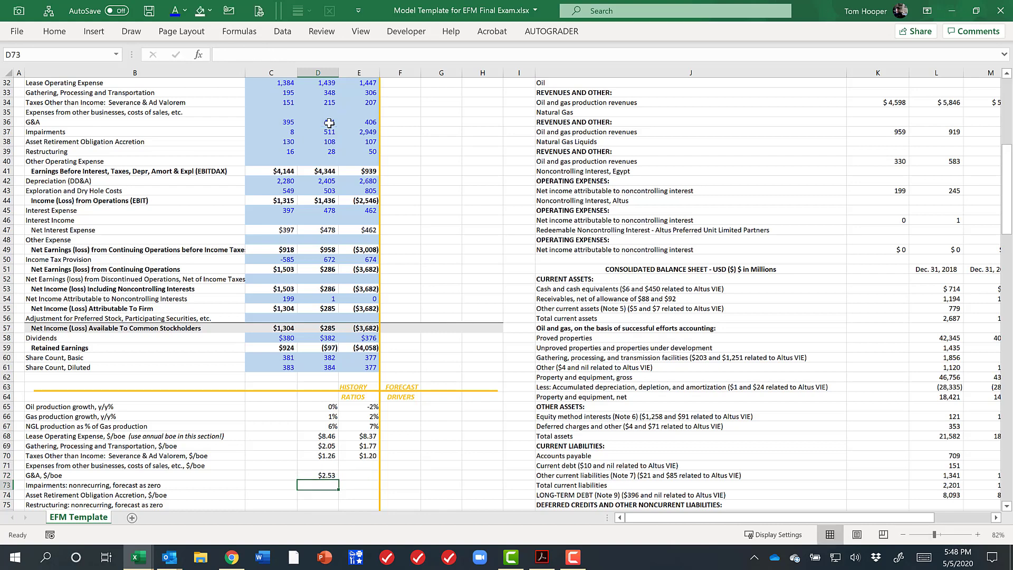
type("=")
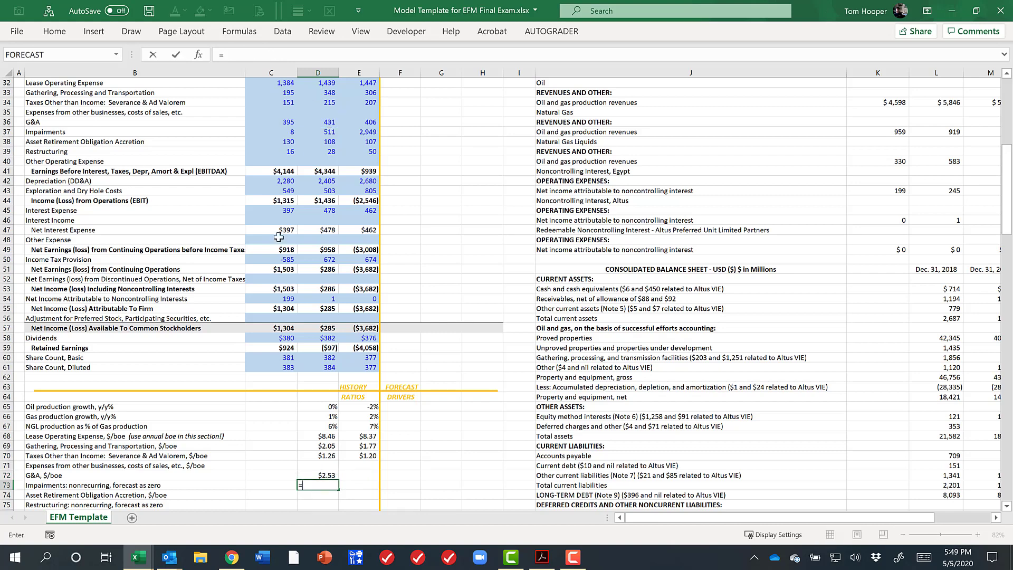
key("Left")
key("Left")
key("Left")
key("Right")
key("Escape")
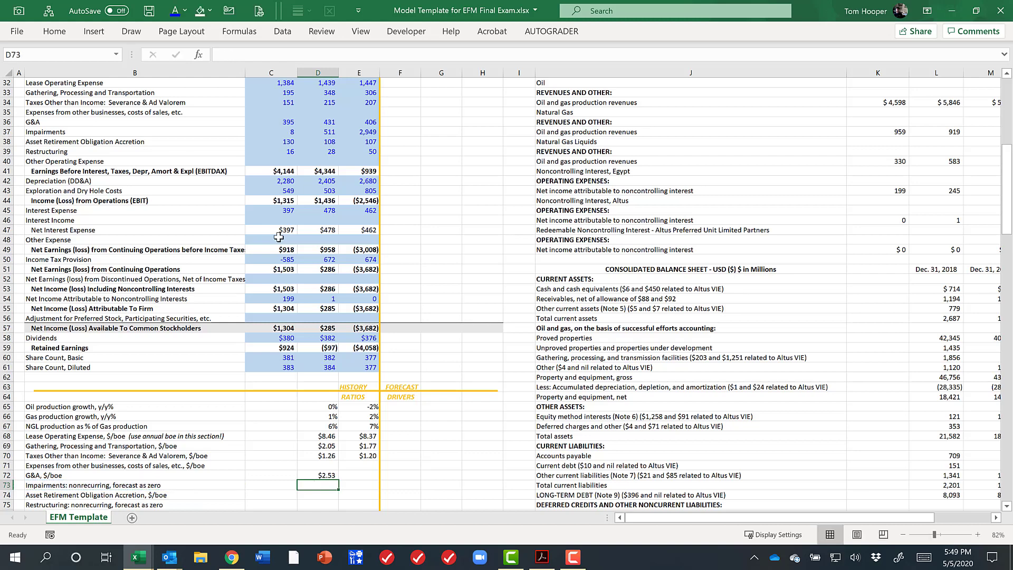
Examine the wording of the impairments label in B73 for how the row is treated in the forecast
key("Left")
key("Left")
key("F2")
key("ctrl+shift+Left")
key("ctrl+shift+Left")
key("ctrl+shift+Left")
key("ctrl+shift+Left")
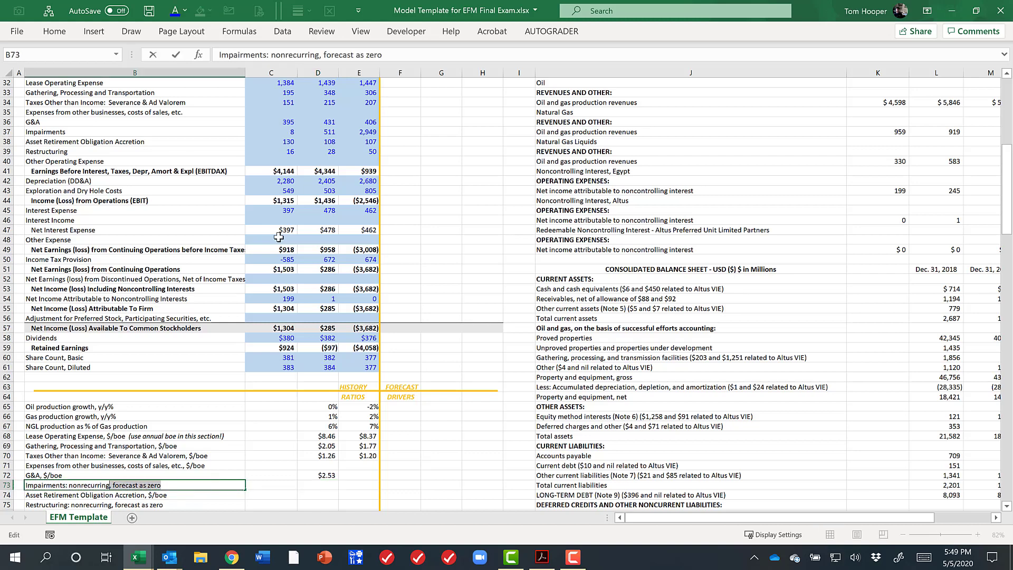
key("ctrl+shift+Right")
key("Escape")
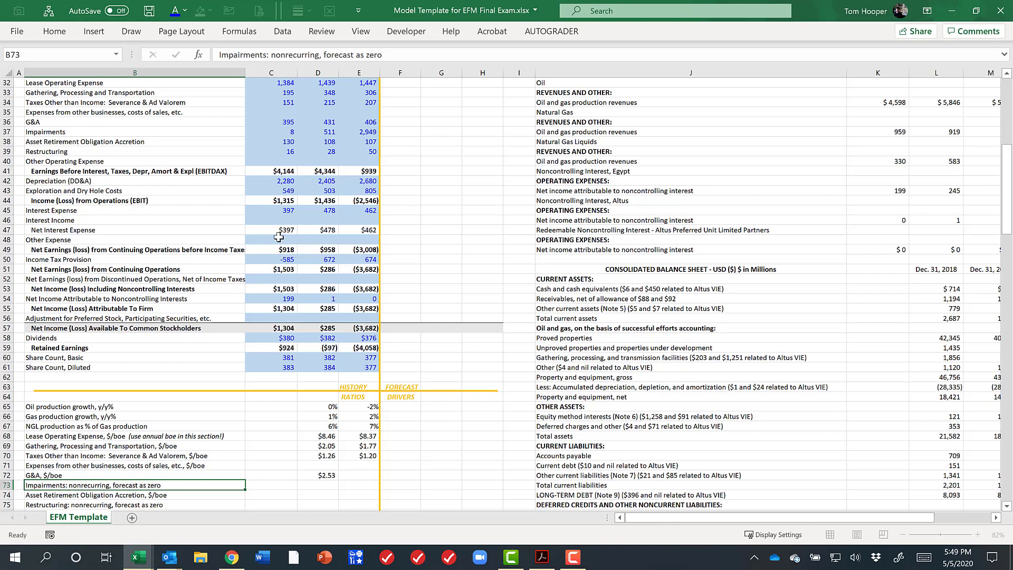
key("Right")
key("Right")
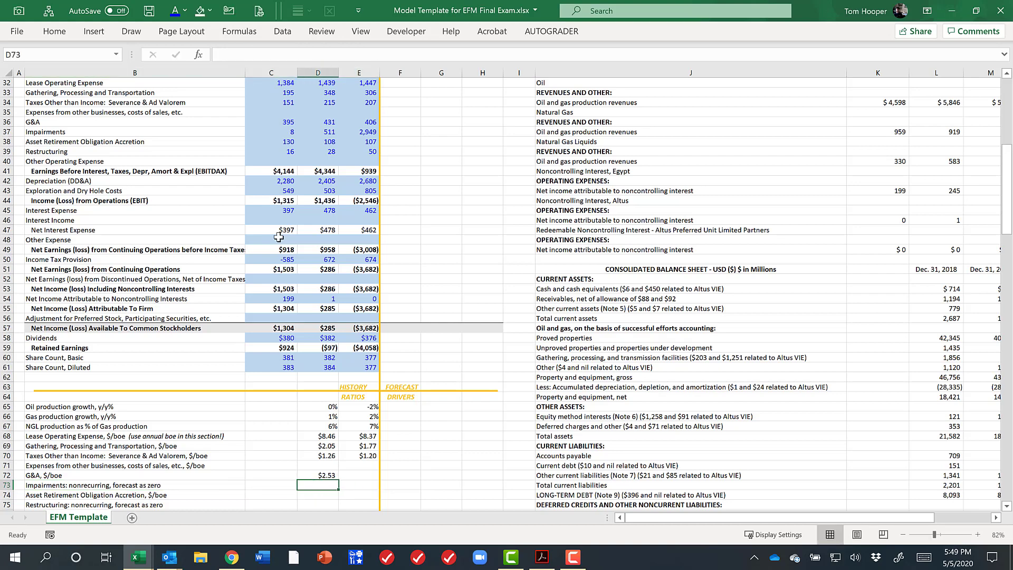
key("Right")
key("Right")
key("Left")
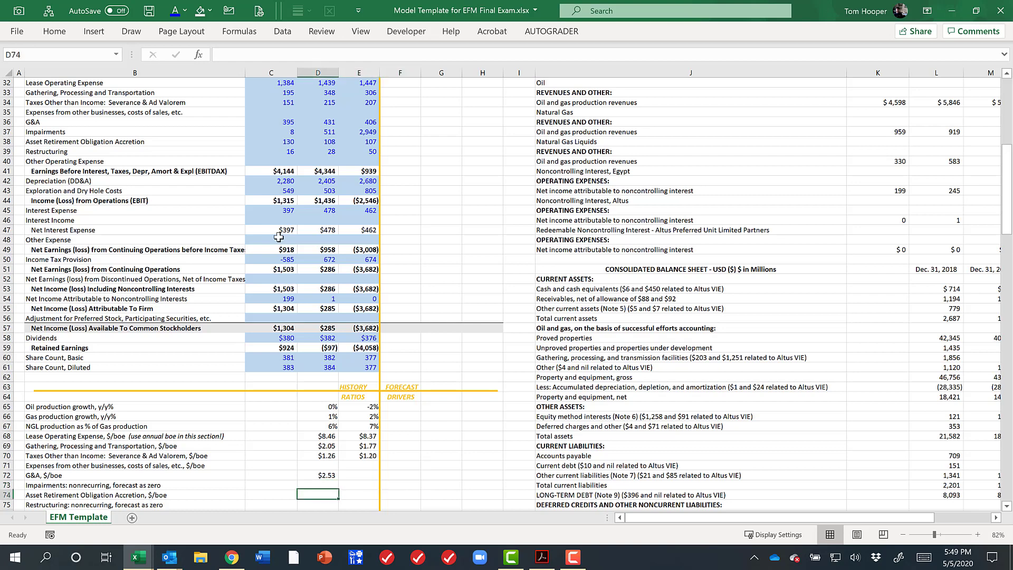
Calculate 2018 asset retirement obligation accretion per boe in D74 with the formula =D38/D18*1000
key("Left")
key("Down")
type("=")
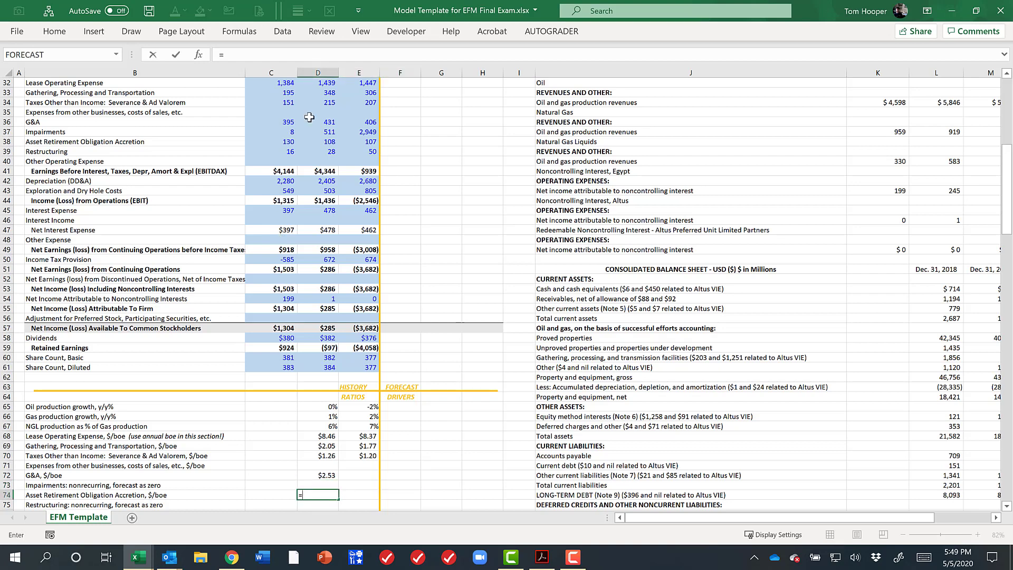
scroll(278, 115, "up", 1)
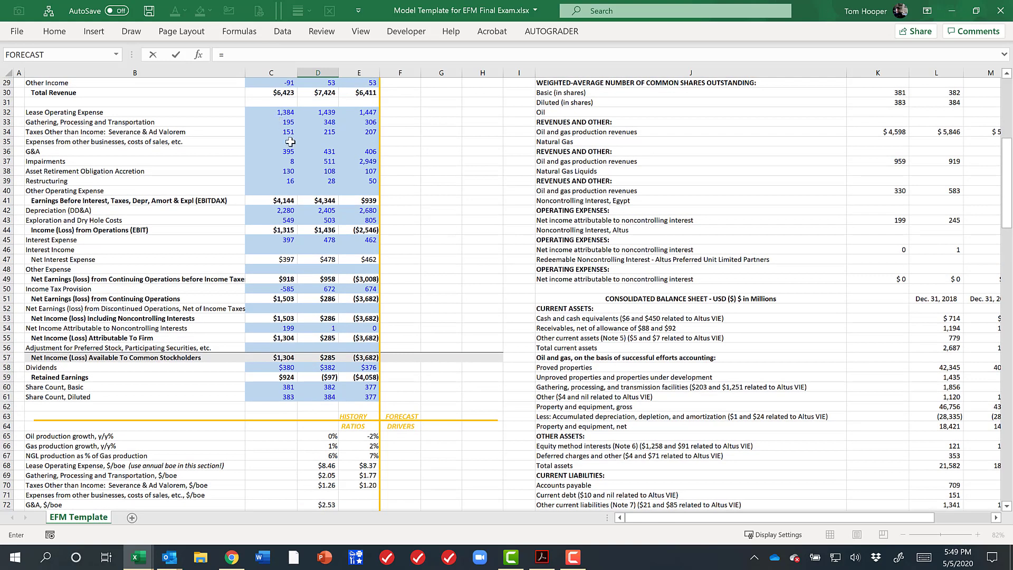
left_click(329, 170)
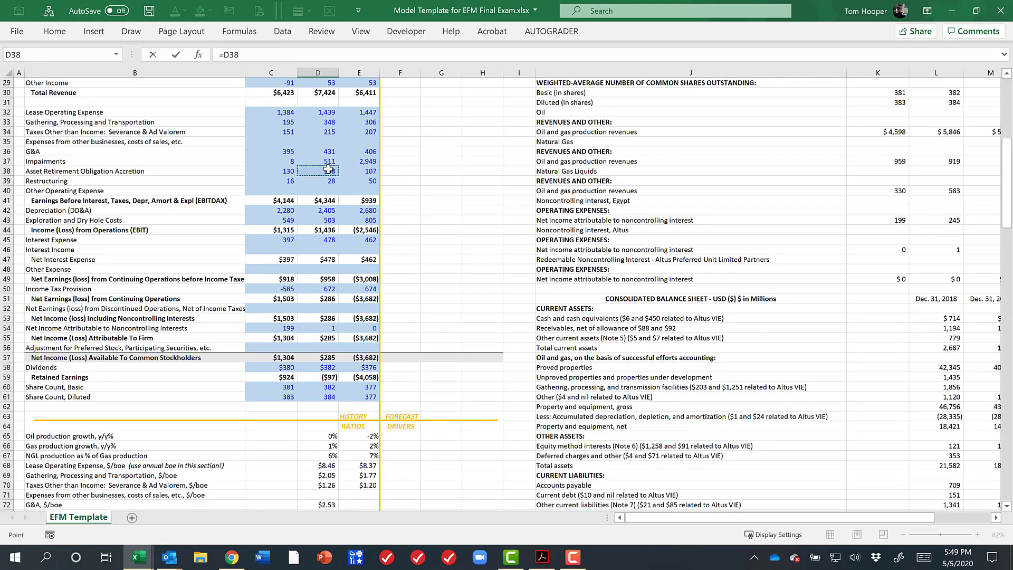
type("/d18*1000")
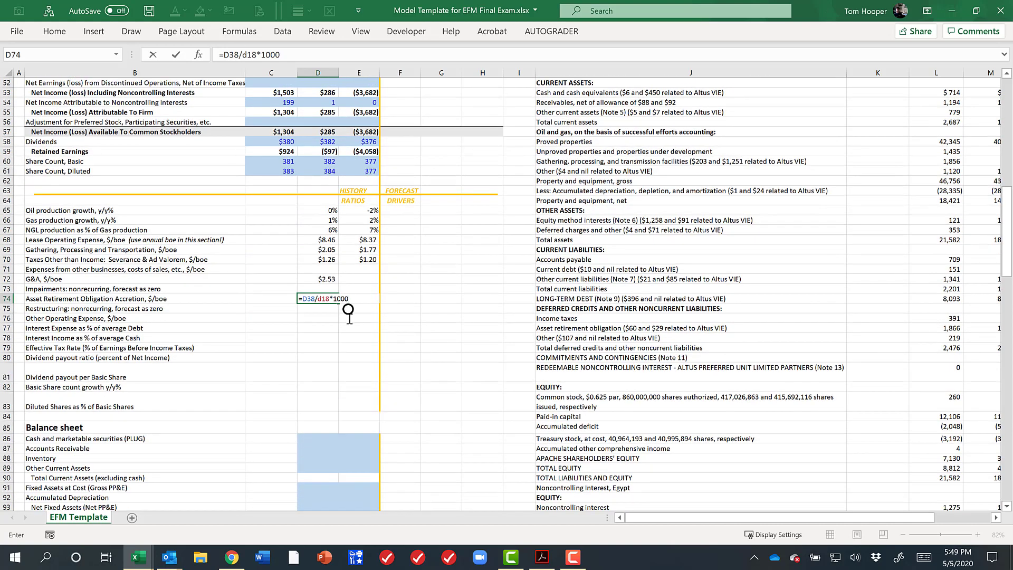
key("Return")
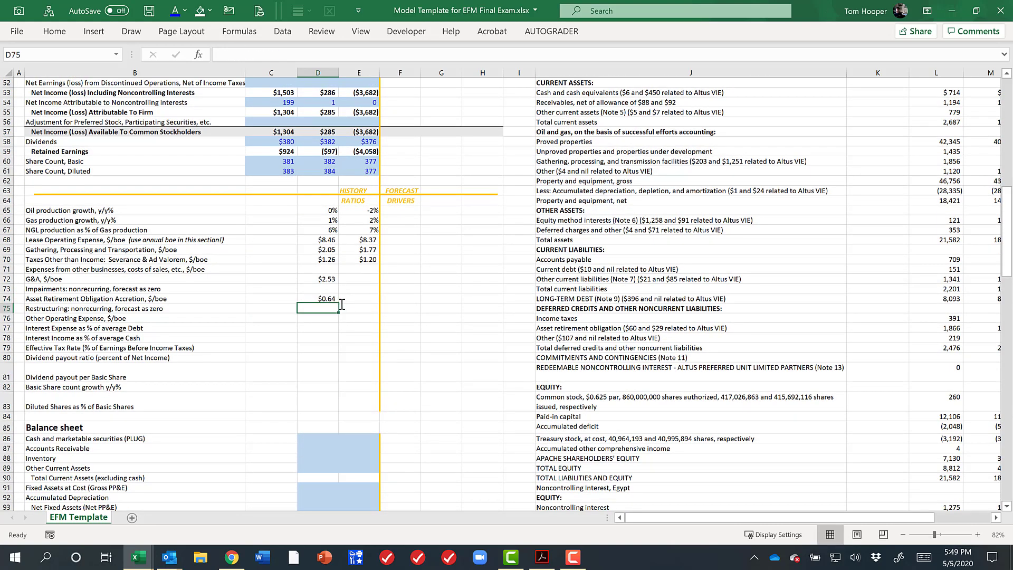
key("Down")
type("=")
scroll(342, 304, "up", 3)
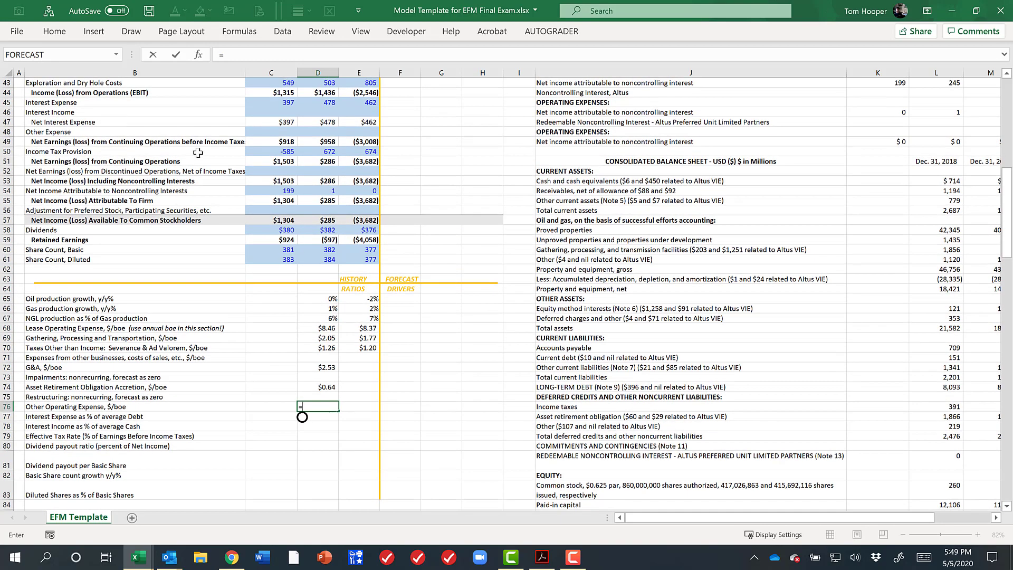
scroll(198, 152, "up", 1)
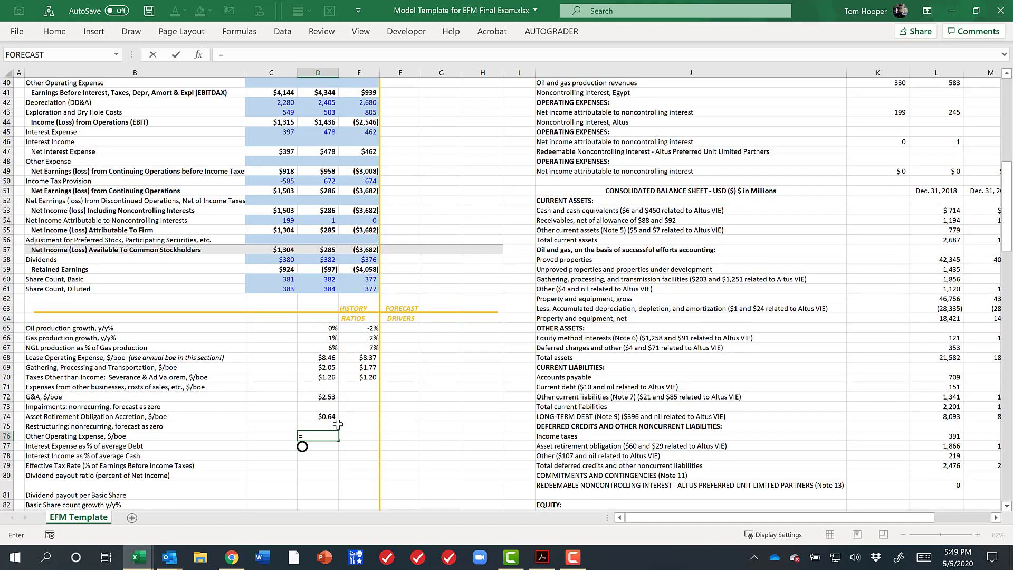
key("Escape")
Switch to the Apache 10-K in Chrome and search it for "interest income"
left_click(338, 449)
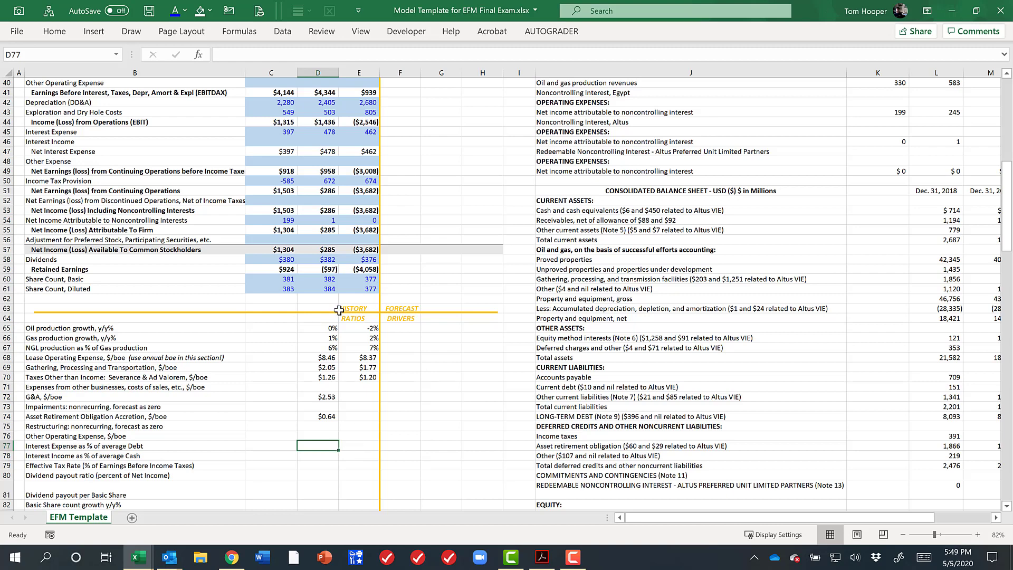
left_click(327, 140)
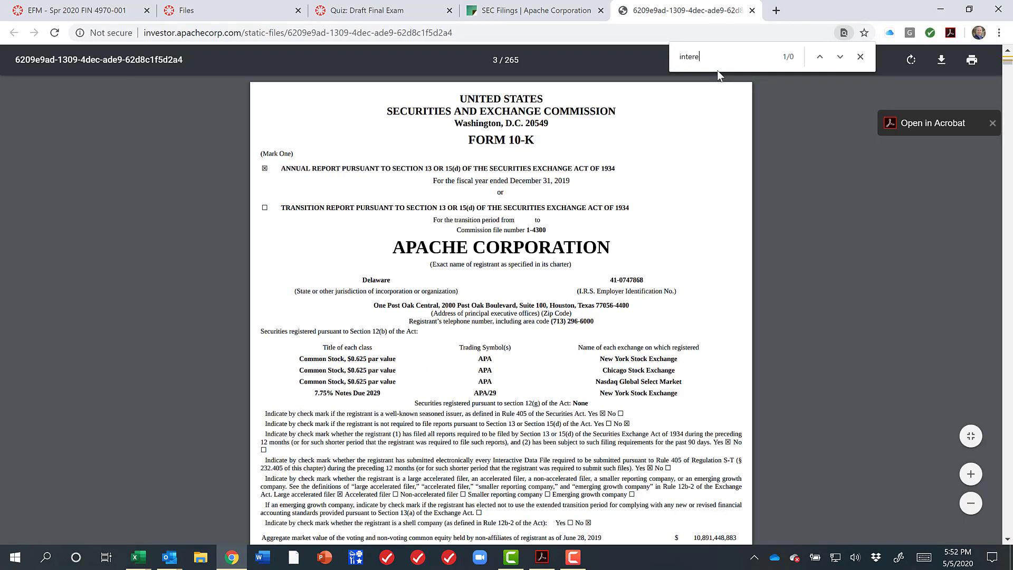
type("interest i")
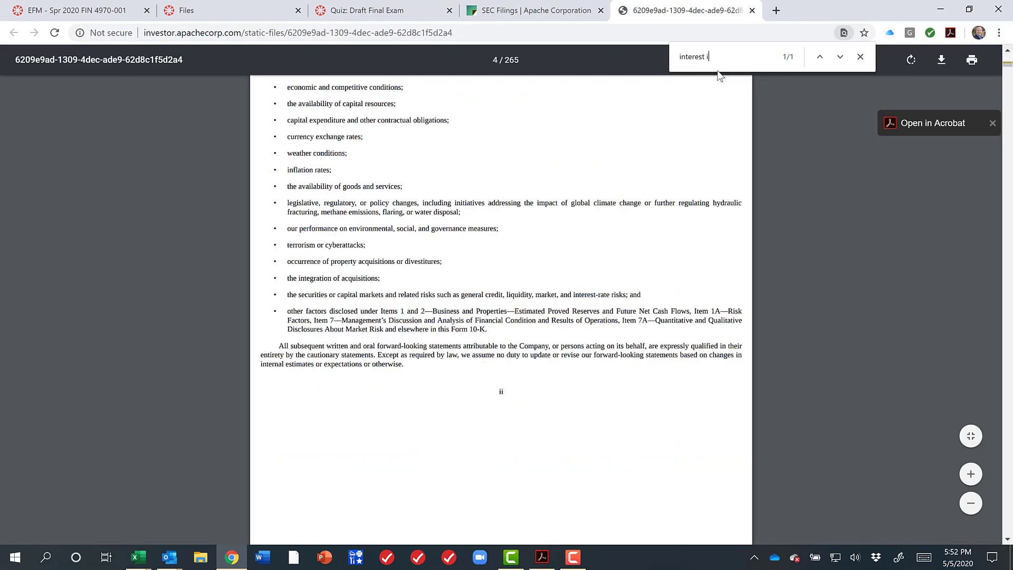
type("ncome")
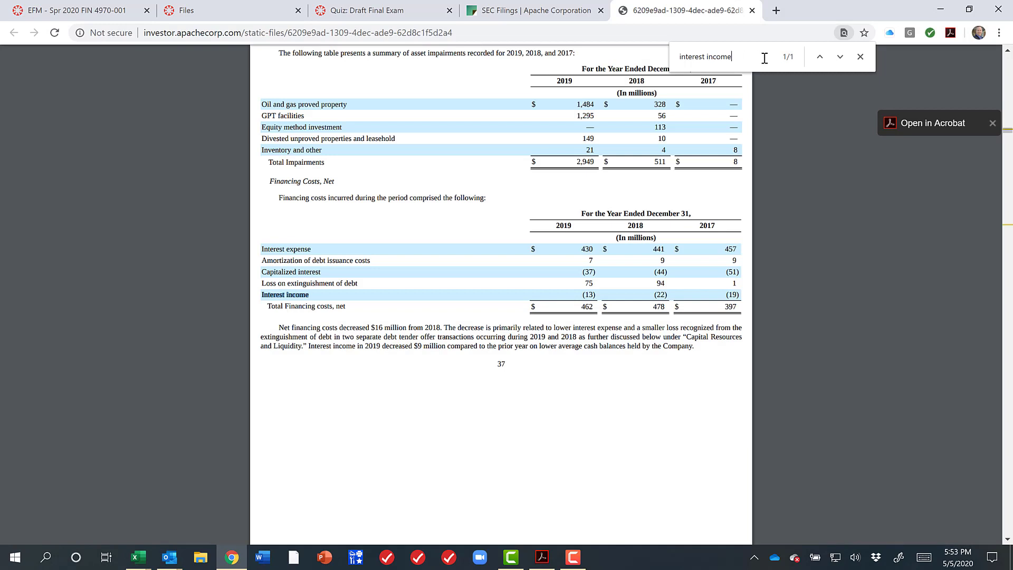
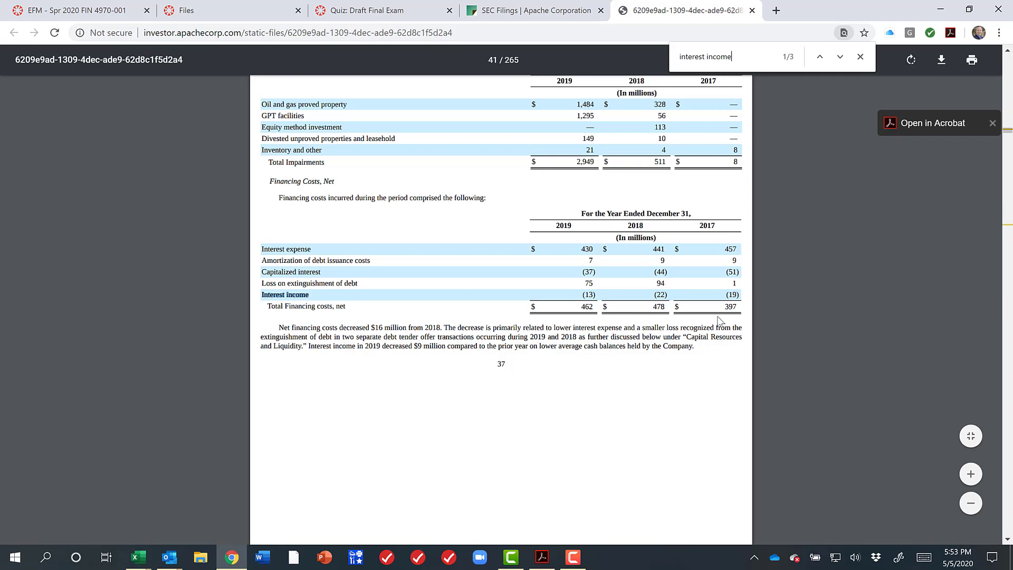
Switch back to Excel and paste the net interest expense cells C47:E47 over themselves as values
key("alt+Tab")
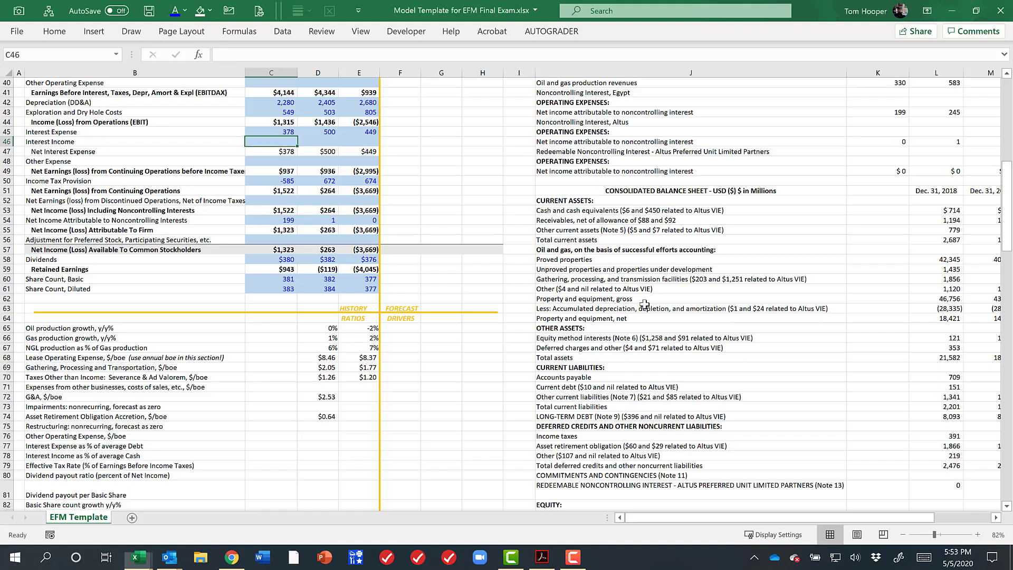
left_click_drag(287, 128, 365, 131)
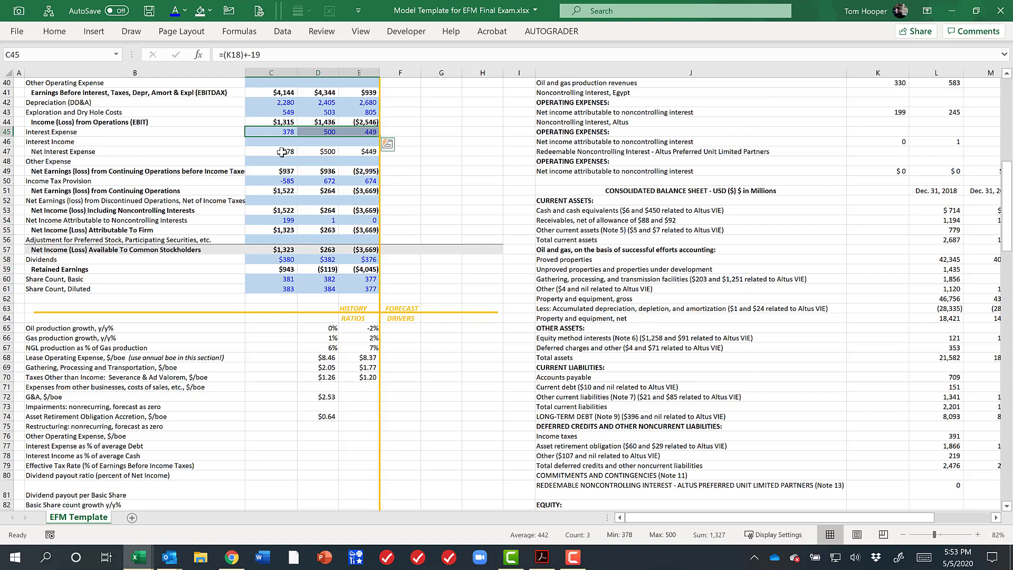
left_click_drag(285, 152, 369, 152)
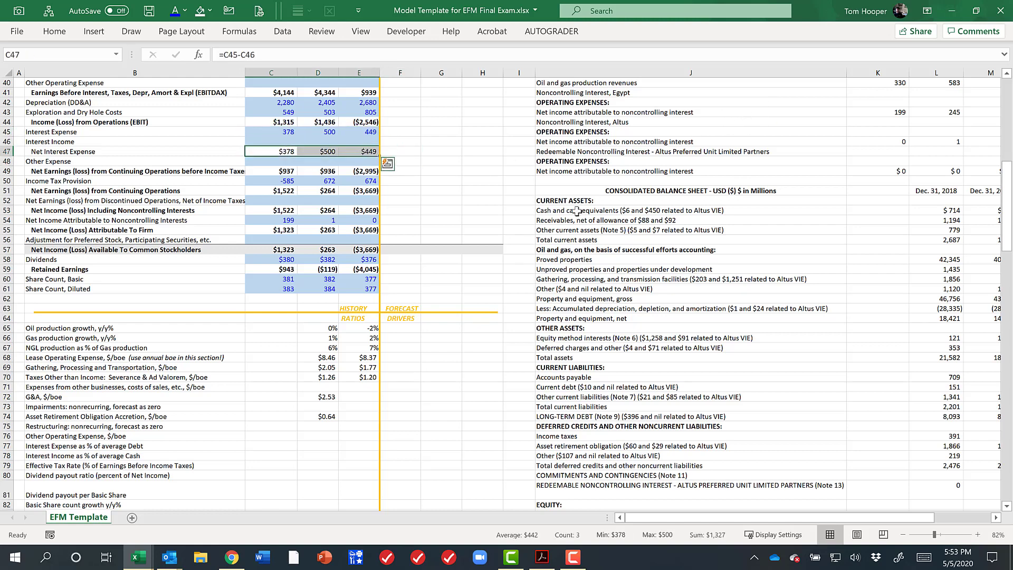
key("ctrl+c")
key("alt+h")
key("v")
key("v")
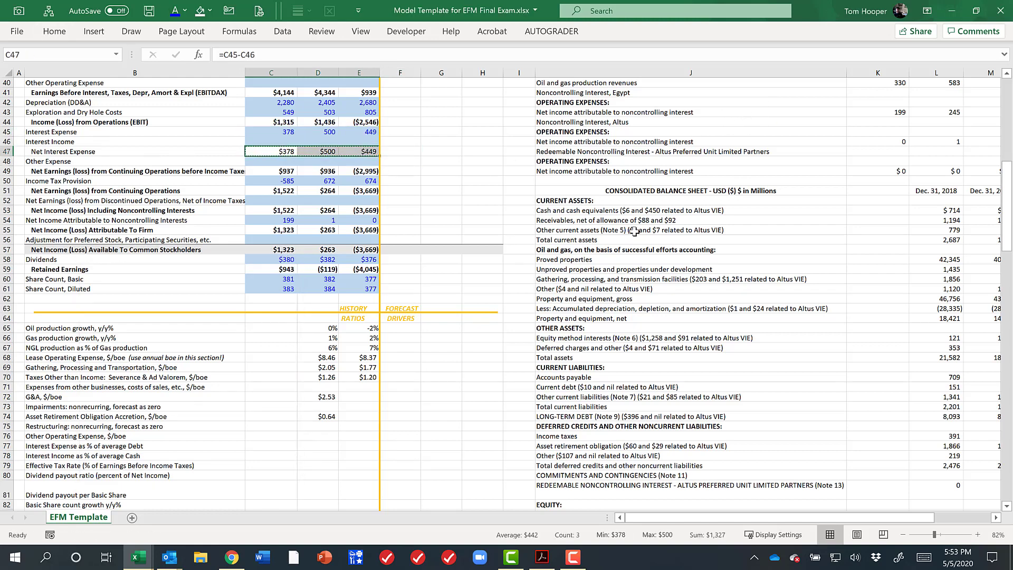
Check the interest income line in the 10-K and enter -19, -22 and -13 as interest income for 2017 to 2019 in C46:E46
left_click(287, 133)
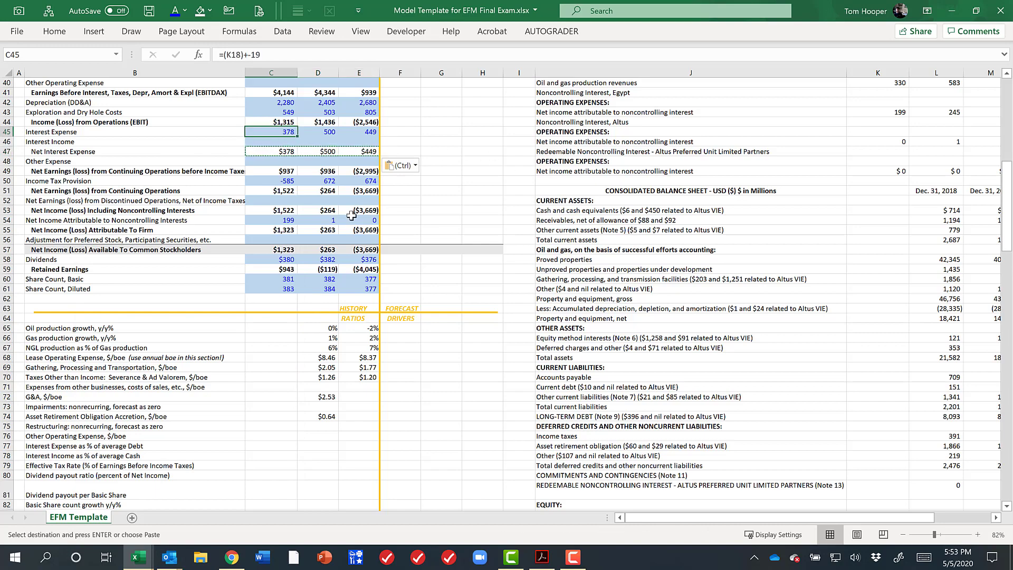
key("alt+Tab")
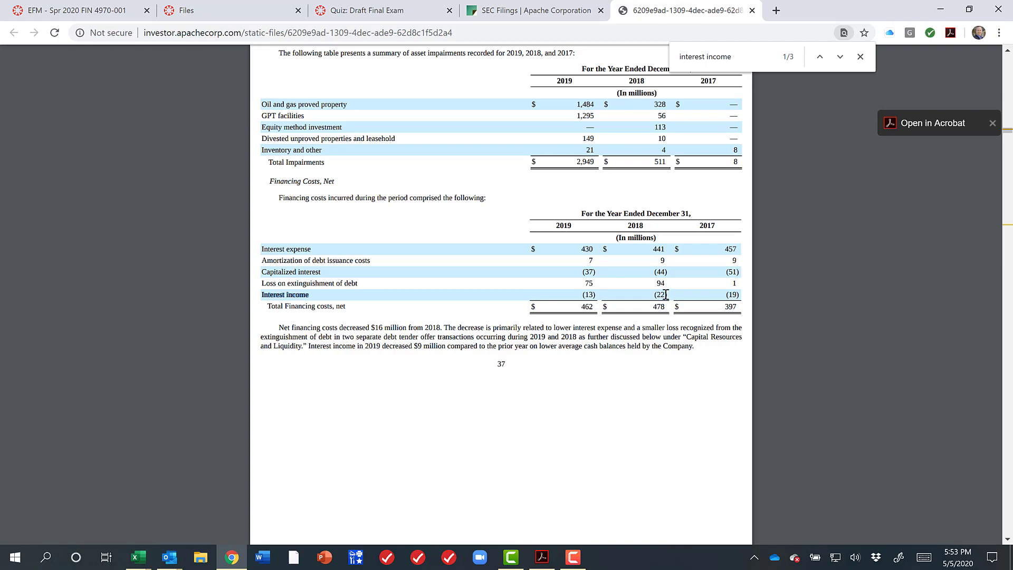
key("alt+Tab")
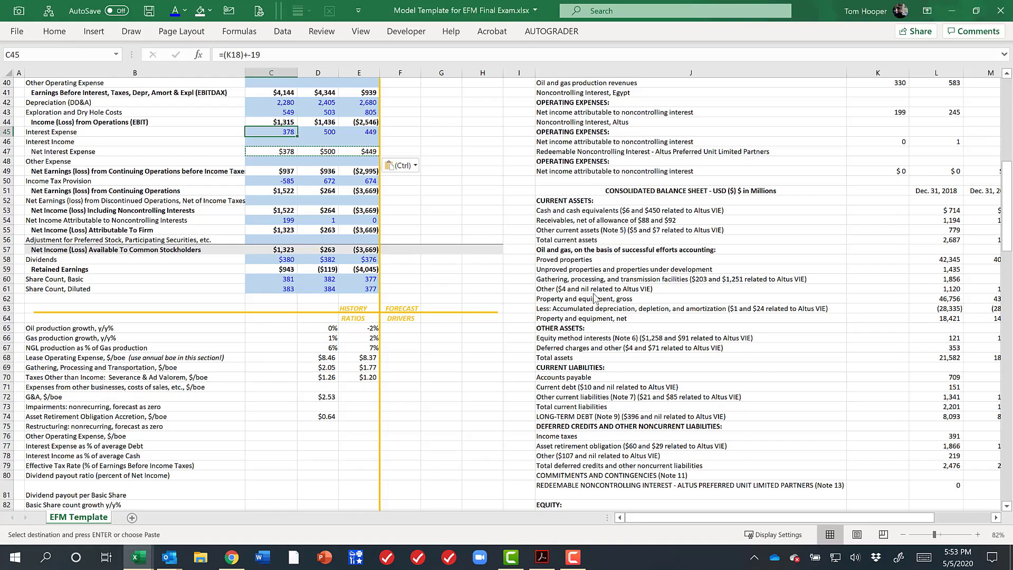
key("Down")
type("-19")
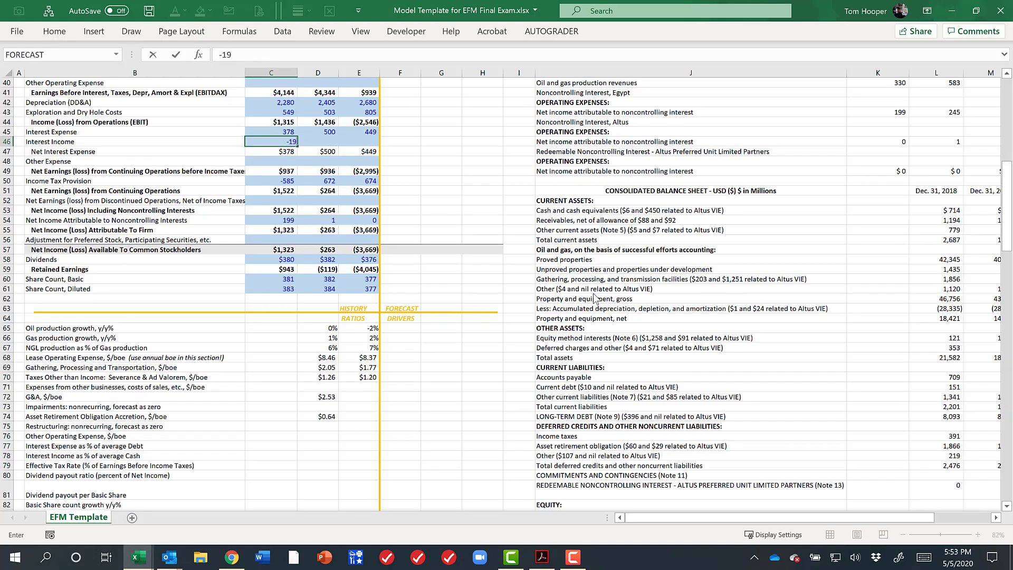
key("Tab")
type("-")
key("Tab")
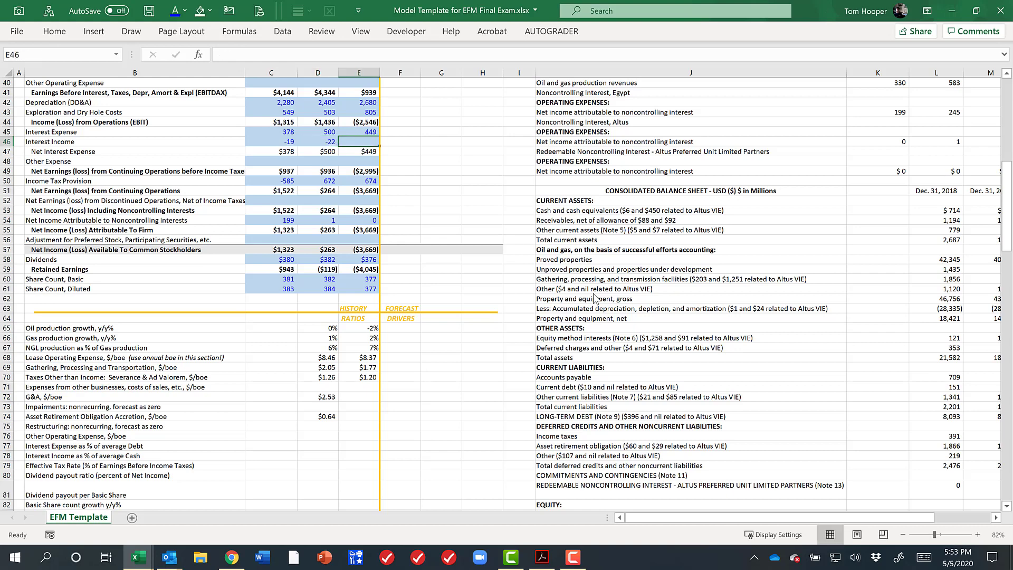
type("-")
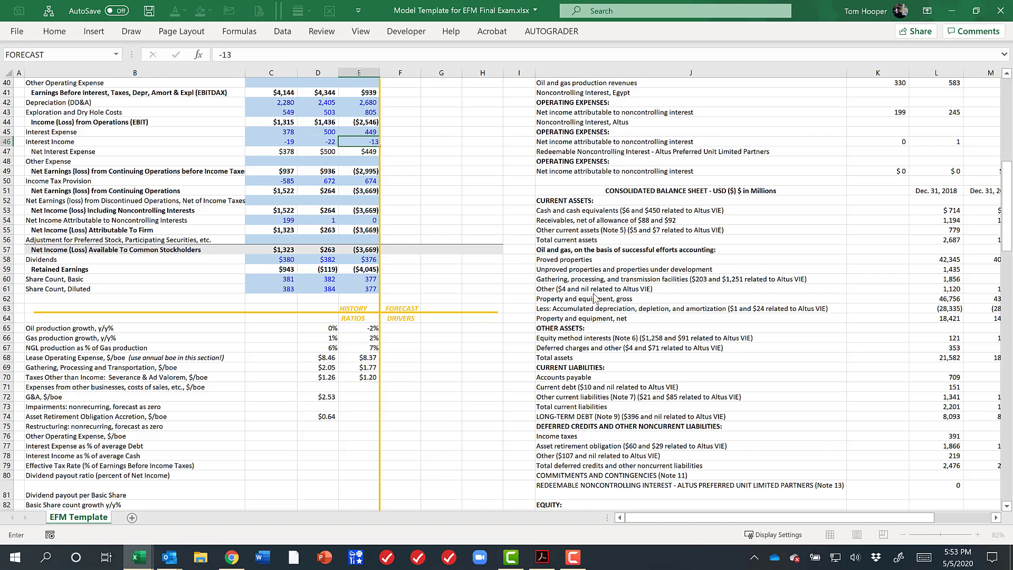
type("13")
key("shift+Return")
Calculate 2017 interest expense in C45 as net interest expense less interest income with the formula =C47-C46
type("=")
key("Down")
key("Down")
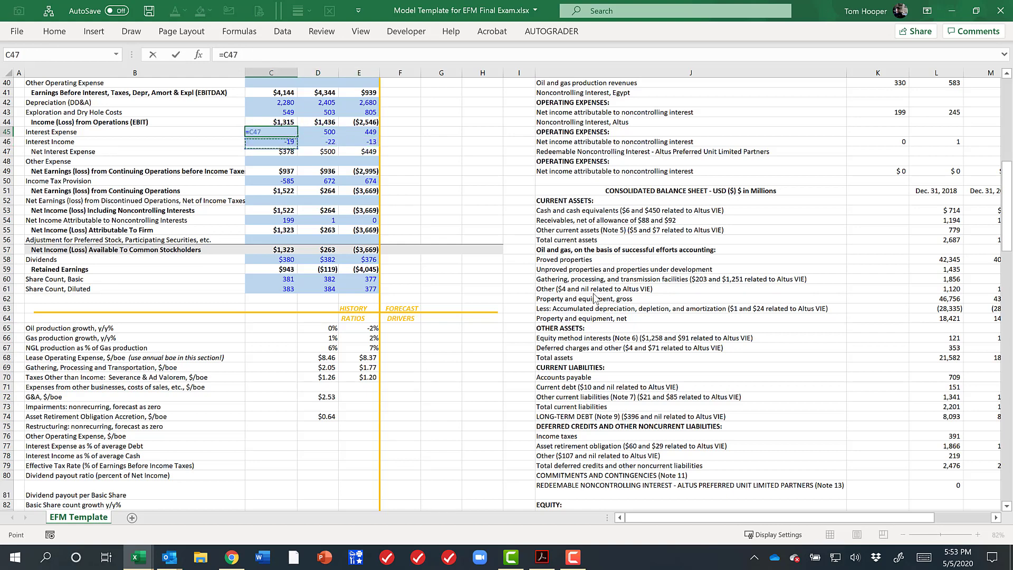
type("-")
key("Down")
key("ctrl+Return")
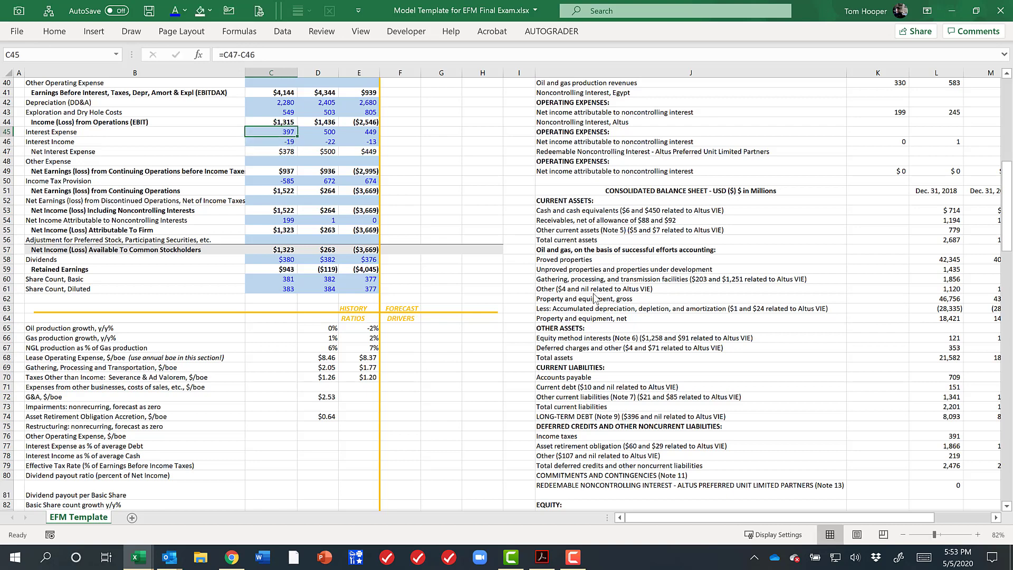
Copy the interest expense formula from C45 across to 2018 and 2019 in D45:E45 and review the 2017 interest cells C45, C46 and C47
key("ctrl+c")
key("shift+Right")
key("shift+Right")
key("shift+Right")
key("shift+Left")
key("ctrl+v")
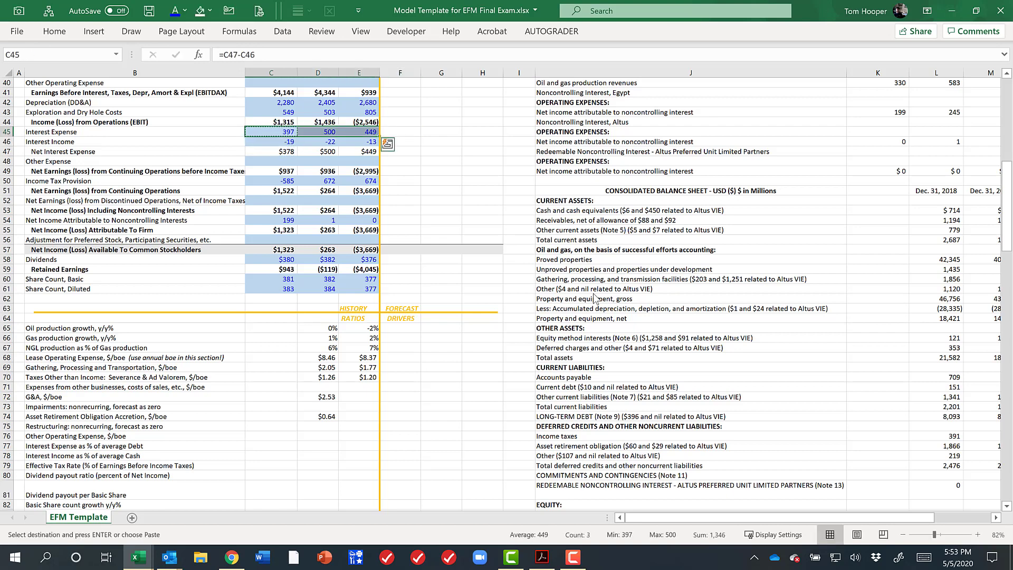
key("Return")
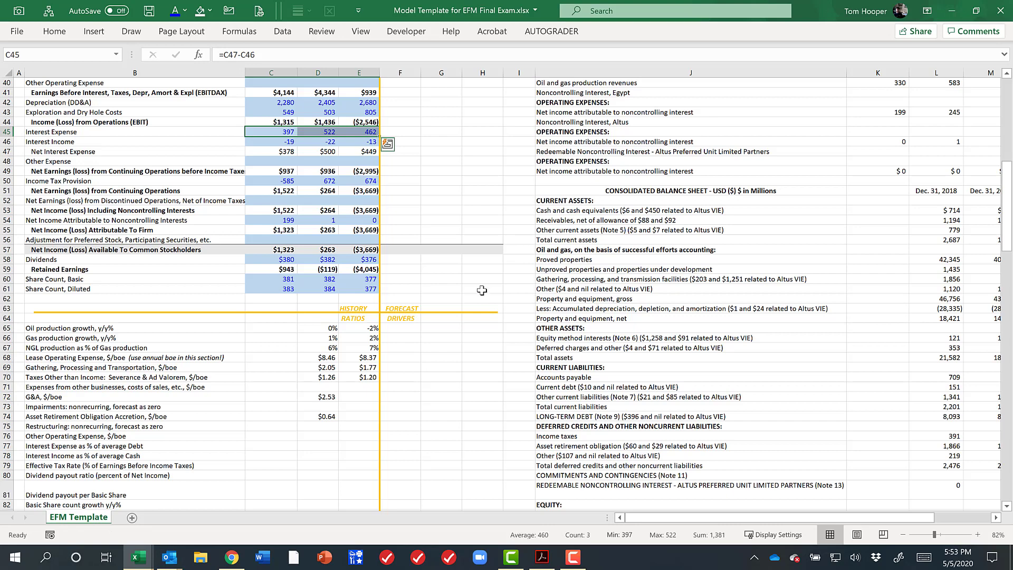
left_click(268, 133)
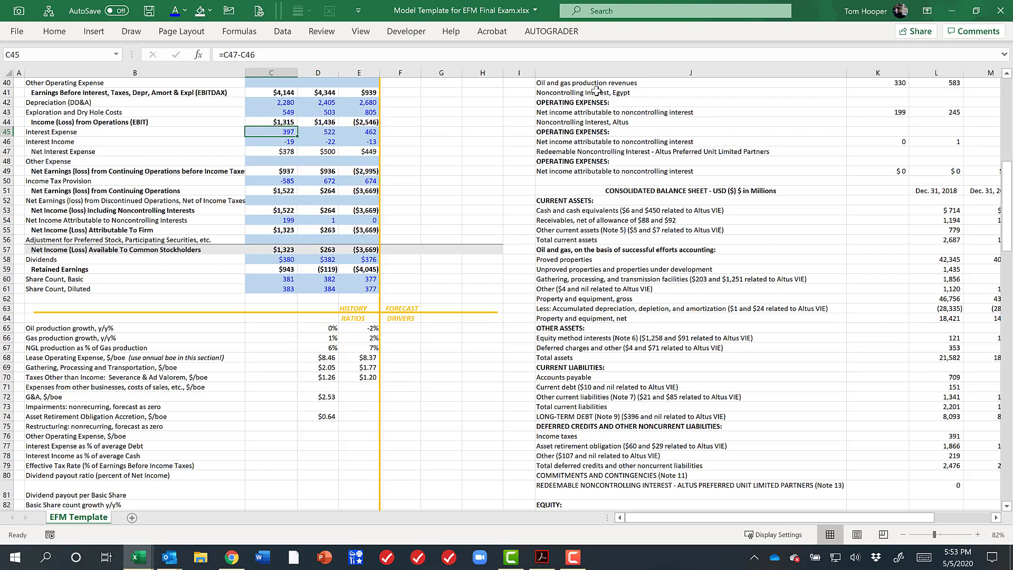
left_click(276, 141)
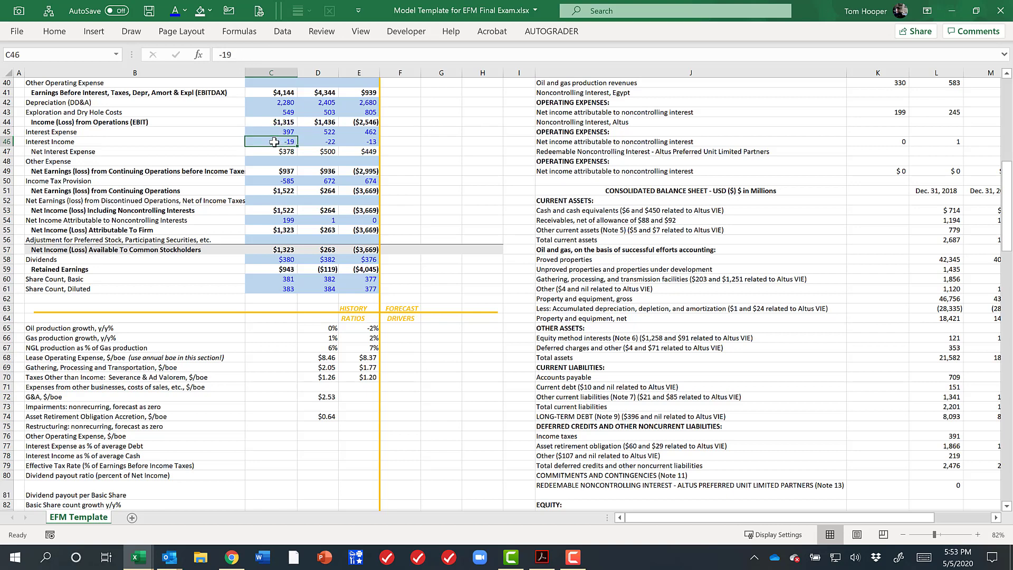
left_click(273, 152)
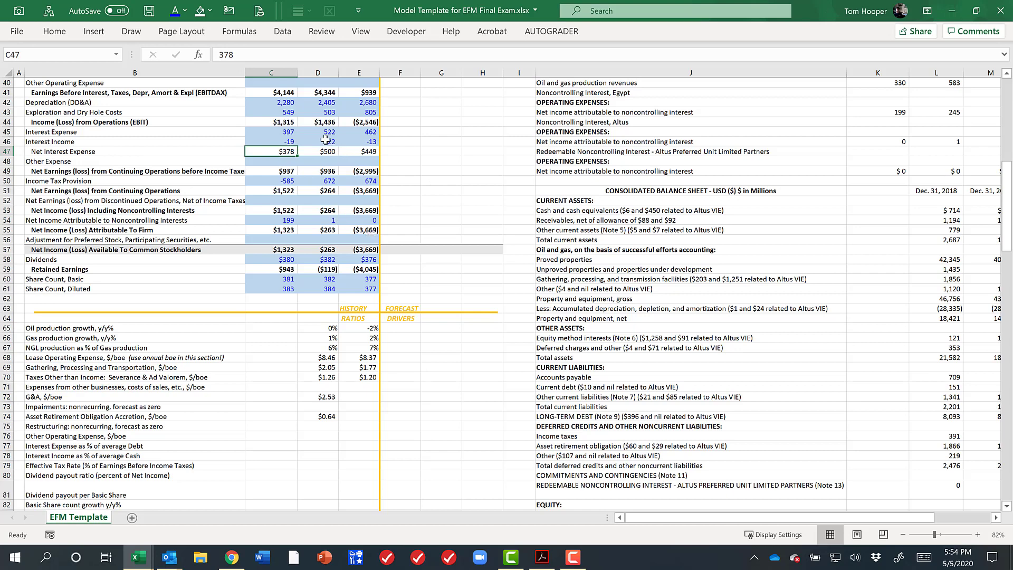
left_click(318, 446)
scroll(171, 456, "up", 1)
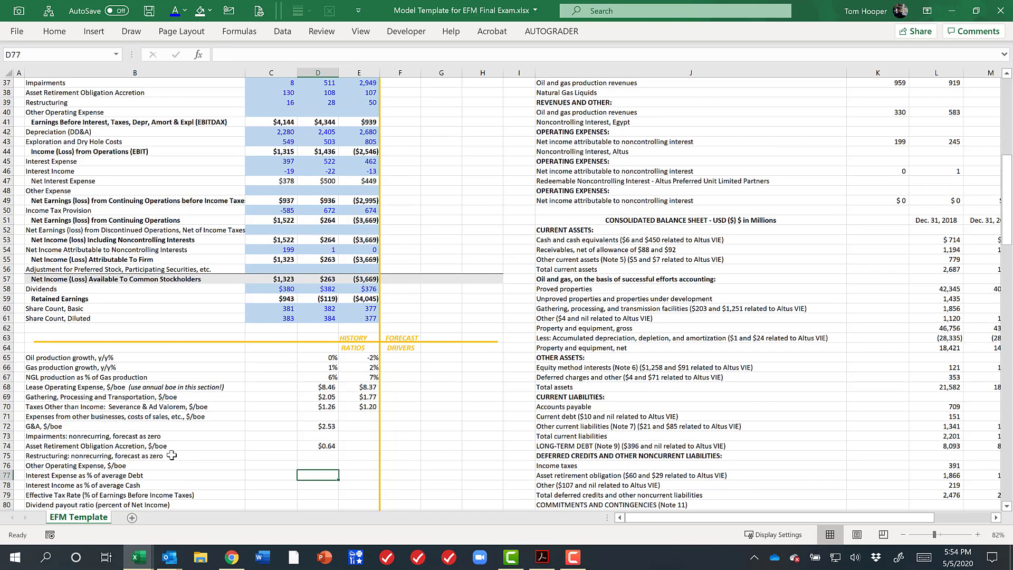
type("=avera")
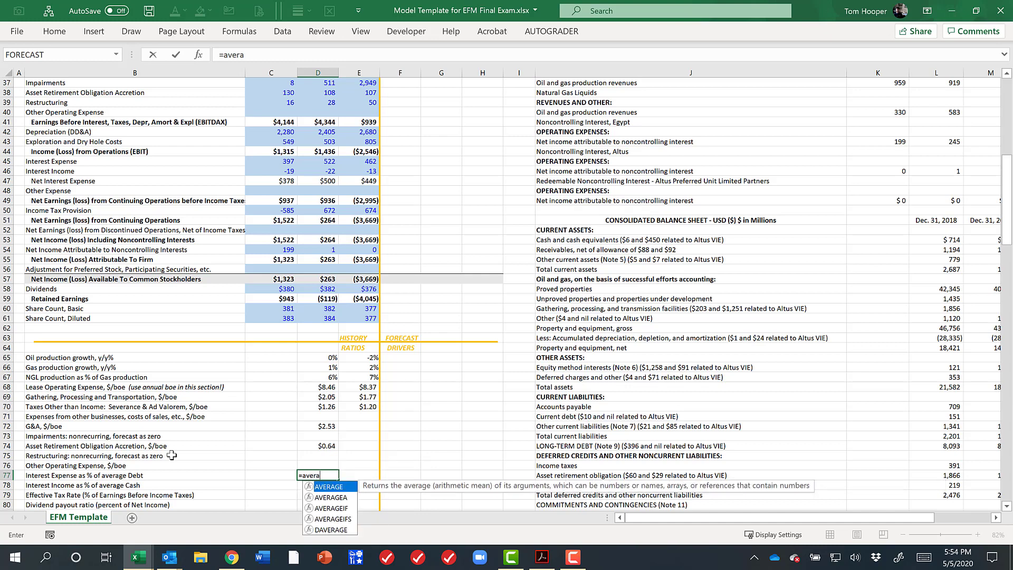
key("BackSpace")
key("BackSpace")
key("BackSpace")
key("BackSpace")
key("BackSpace")
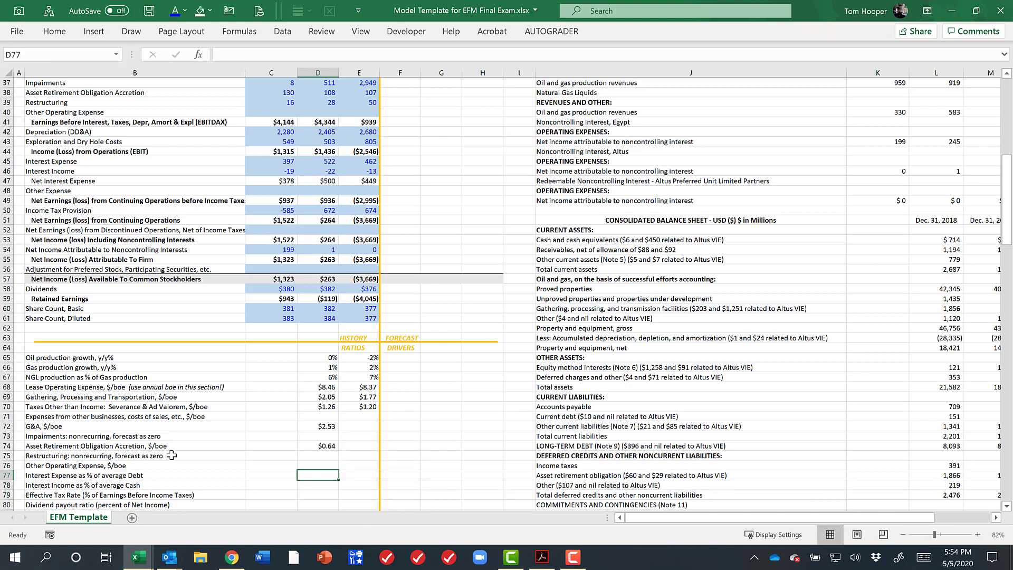
Calculate 2018 interest expense as a percentage of average debt in D77 with the formula =D45/AVERAGE(C100:D100)
left_click(329, 161)
type("/average(")
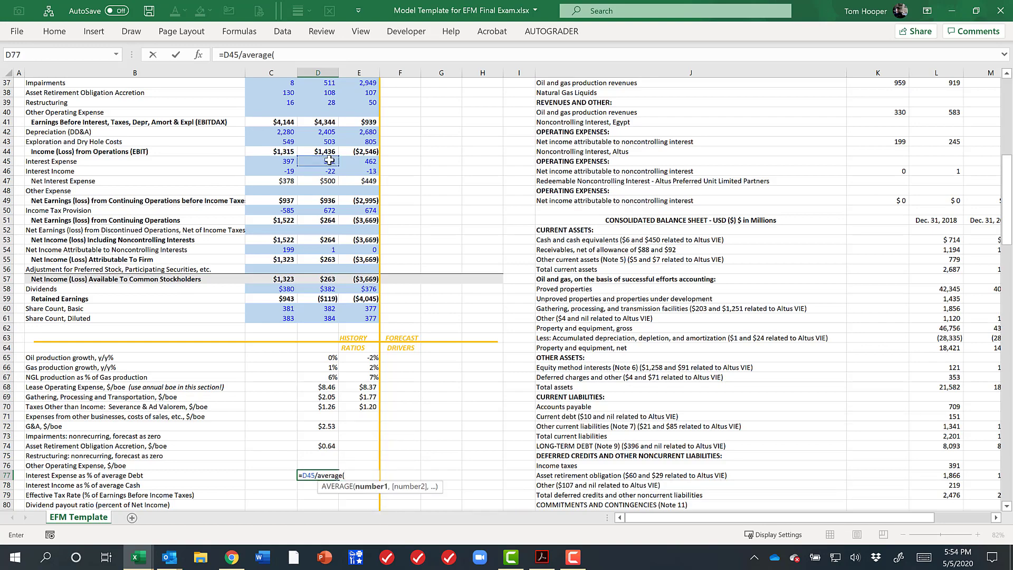
scroll(316, 264, "down", 8)
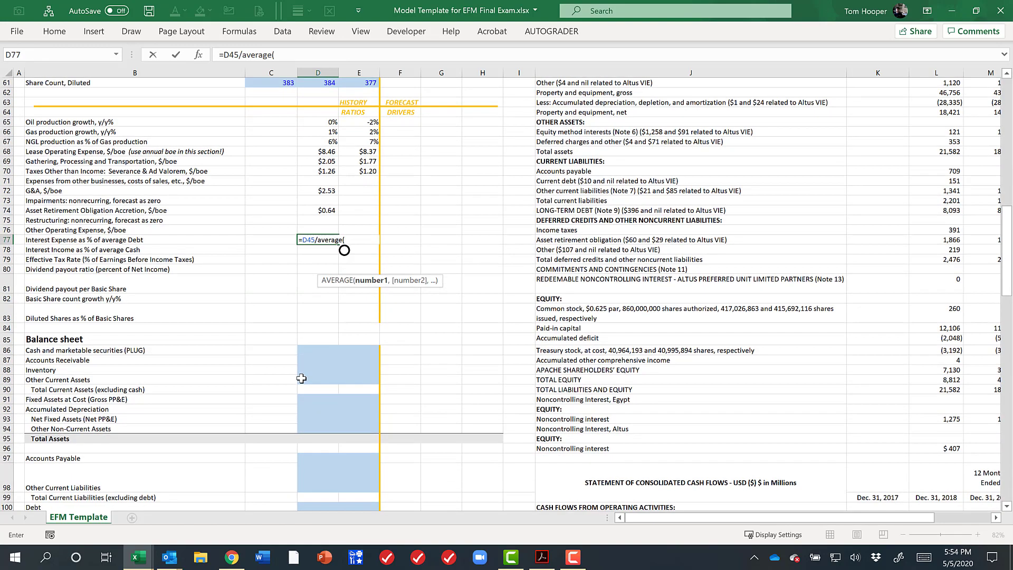
scroll(302, 379, "down", 2)
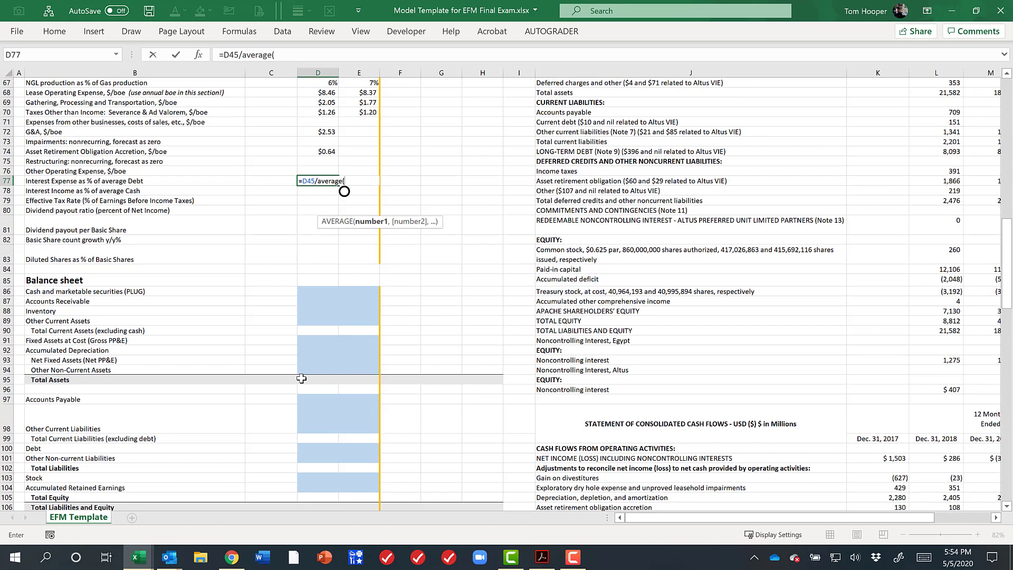
left_click_drag(322, 448, 273, 446)
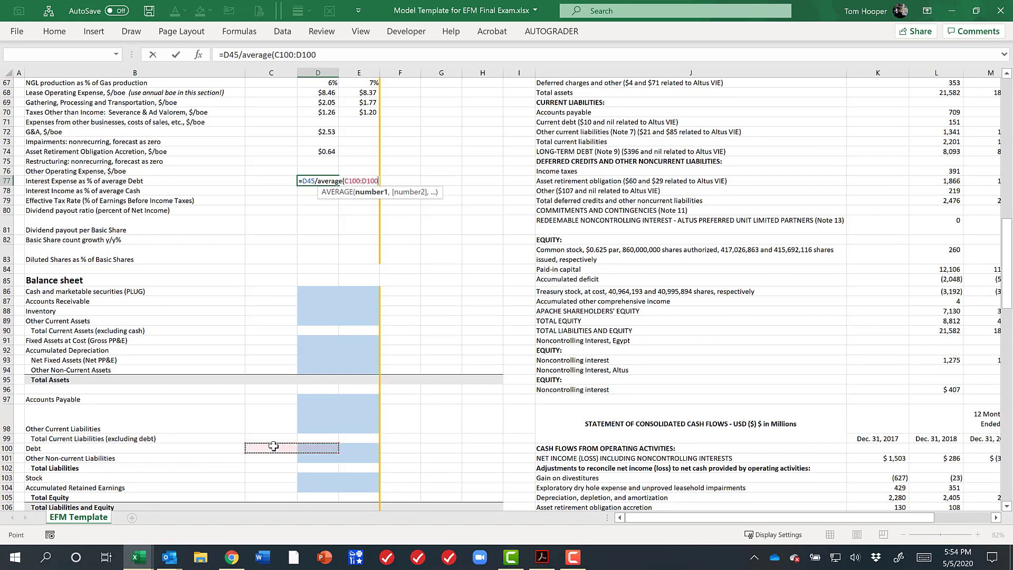
type(")")
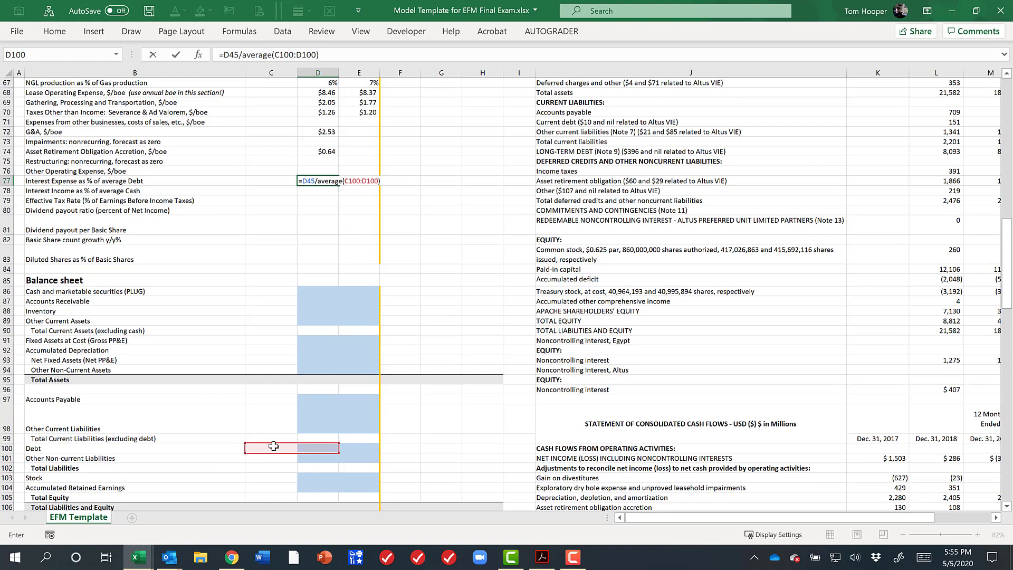
key("Return")
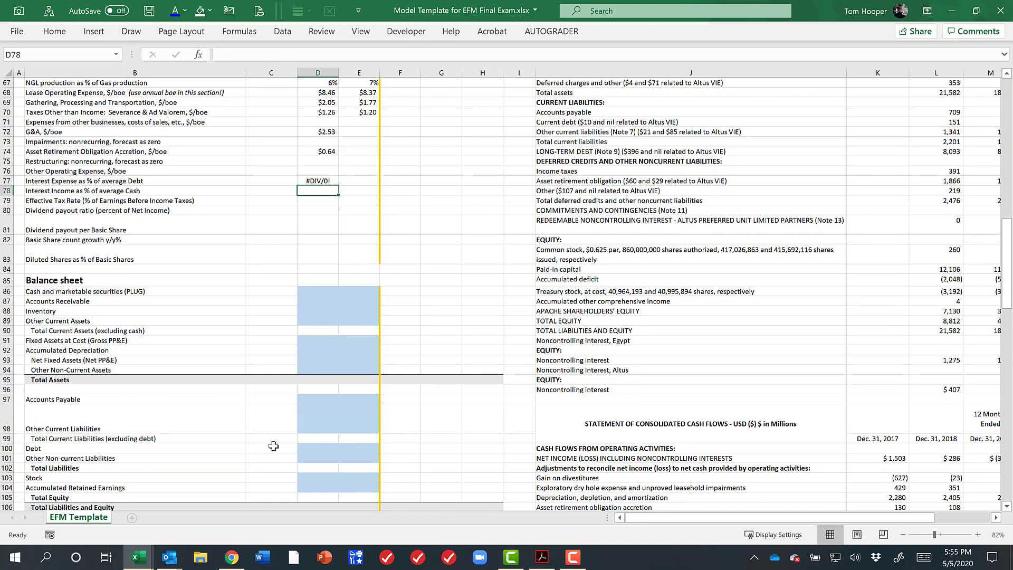
Calculate 2018 interest income as a percentage of average cash in D78 with the formula =D46/AVERAGE(C86:D86)
left_click(273, 447)
left_click(320, 193)
type("=")
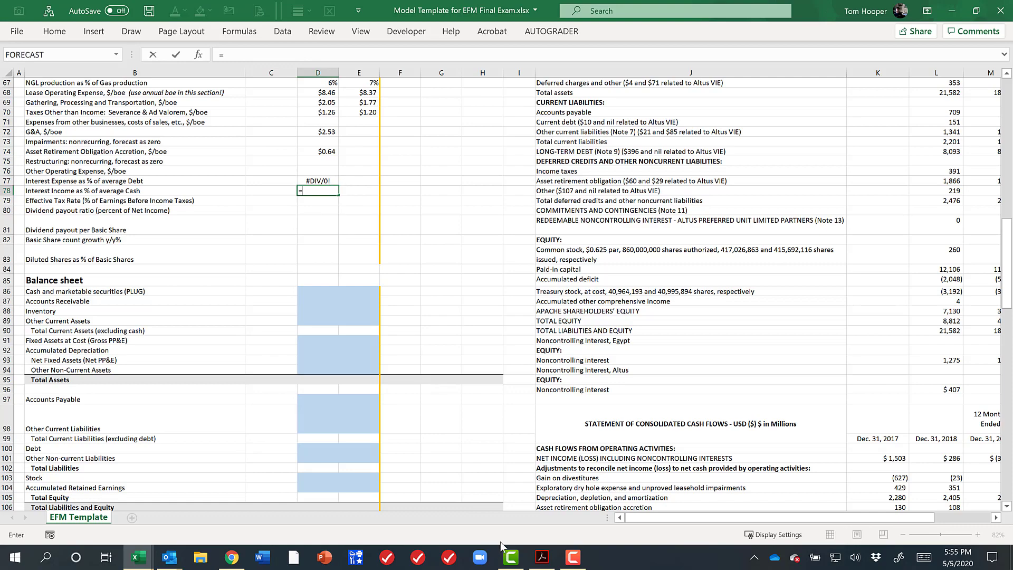
scroll(396, 396, "up", 5)
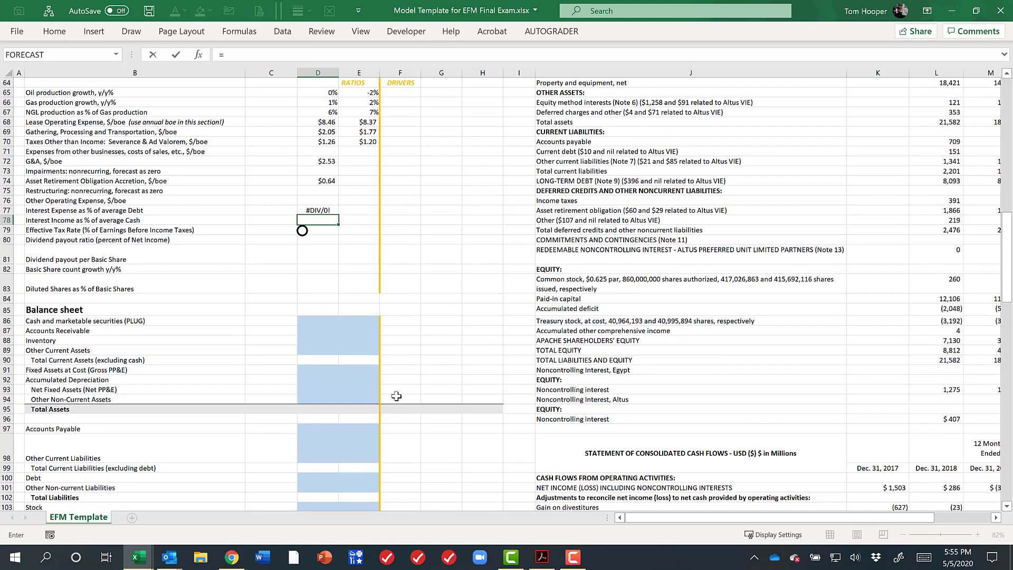
scroll(396, 396, "up", 3)
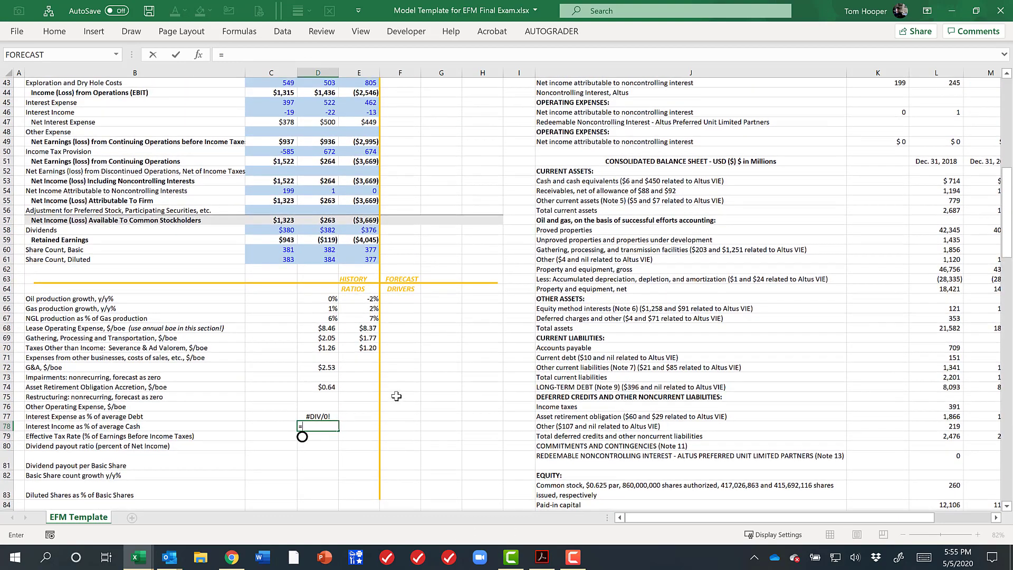
left_click(324, 113)
type("/average(")
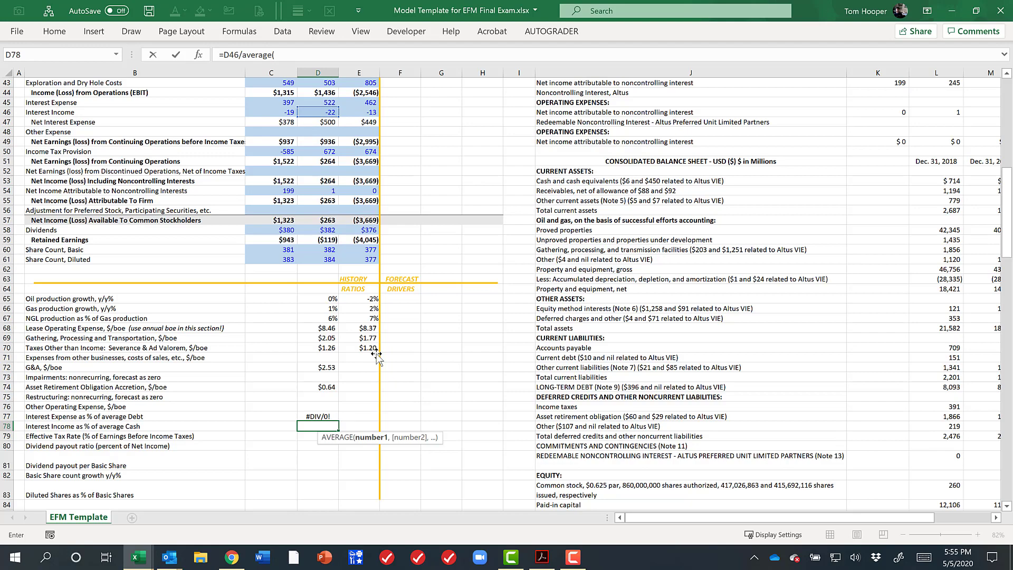
scroll(338, 316, "down", 5)
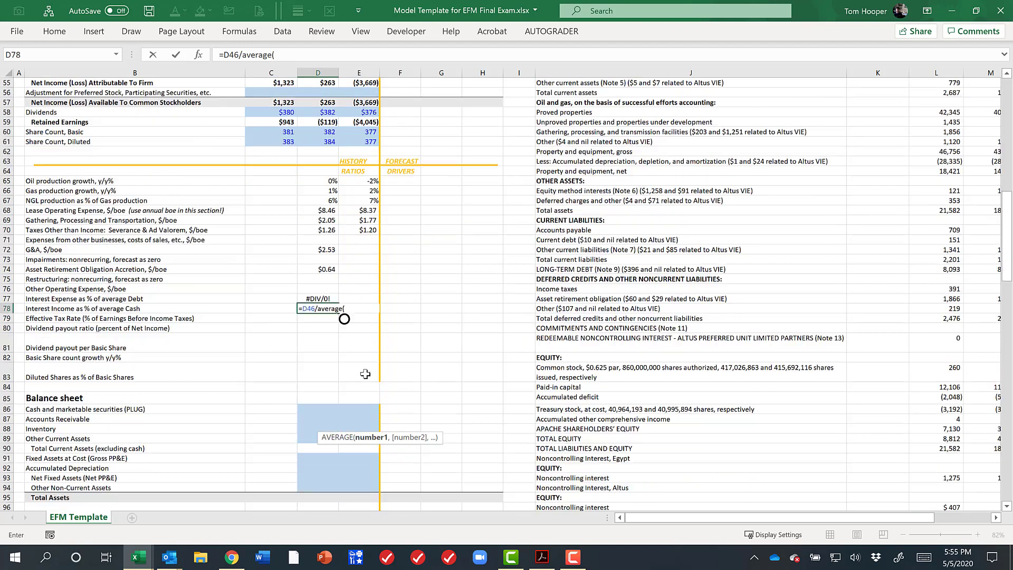
left_click(320, 380)
key("shift+Left")
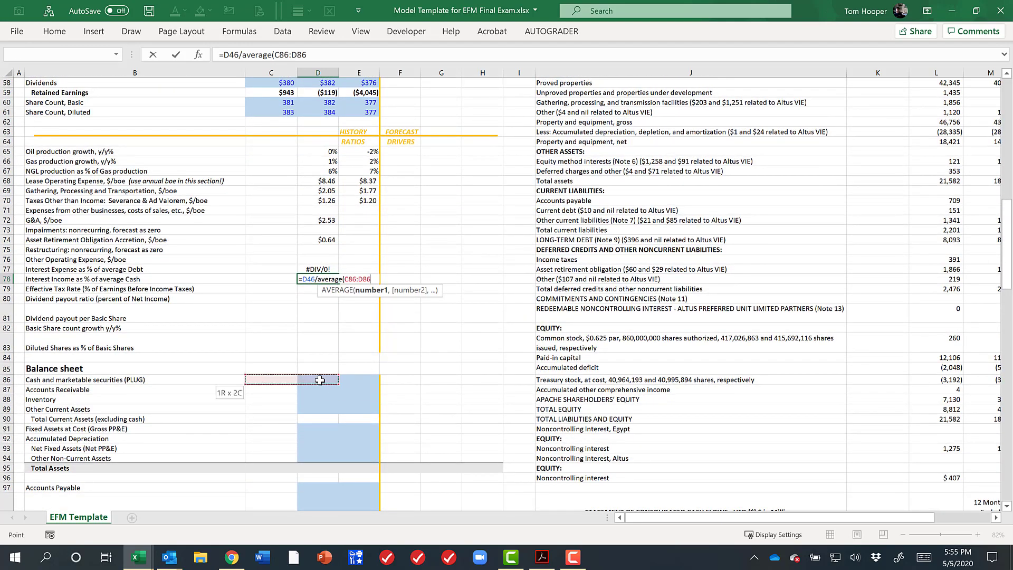
key("ctrl+Return")
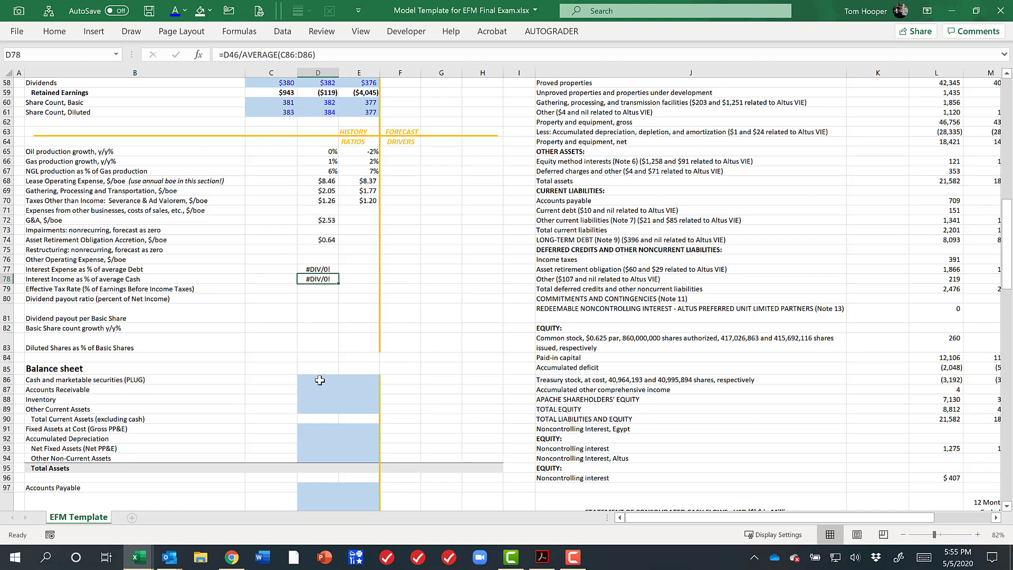
Calculate the 2018 effective tax rate in D79 as income tax provision over pre-tax earnings with the formula =D50/D49
key("Down")
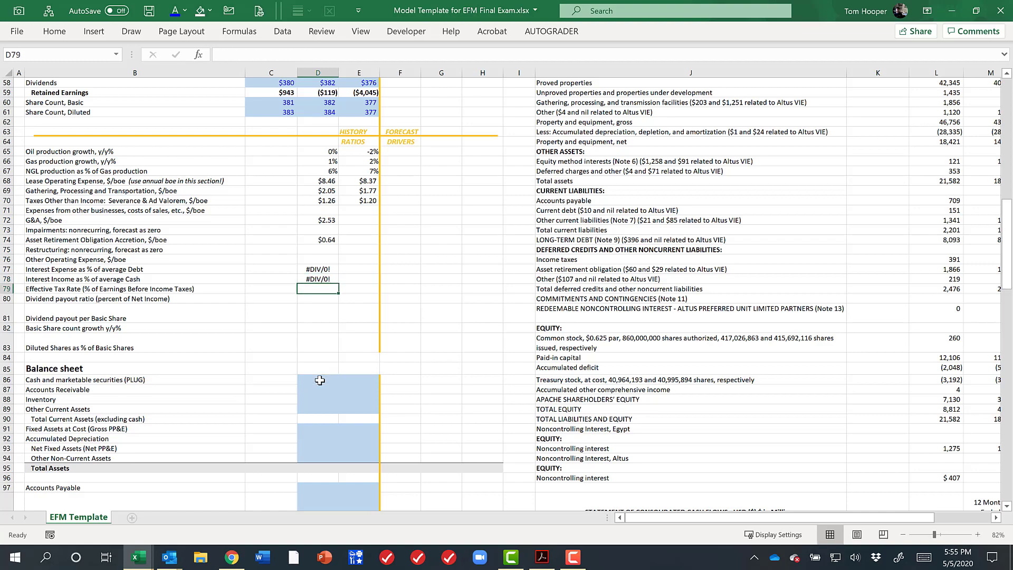
type("=")
scroll(320, 380, "up", 3)
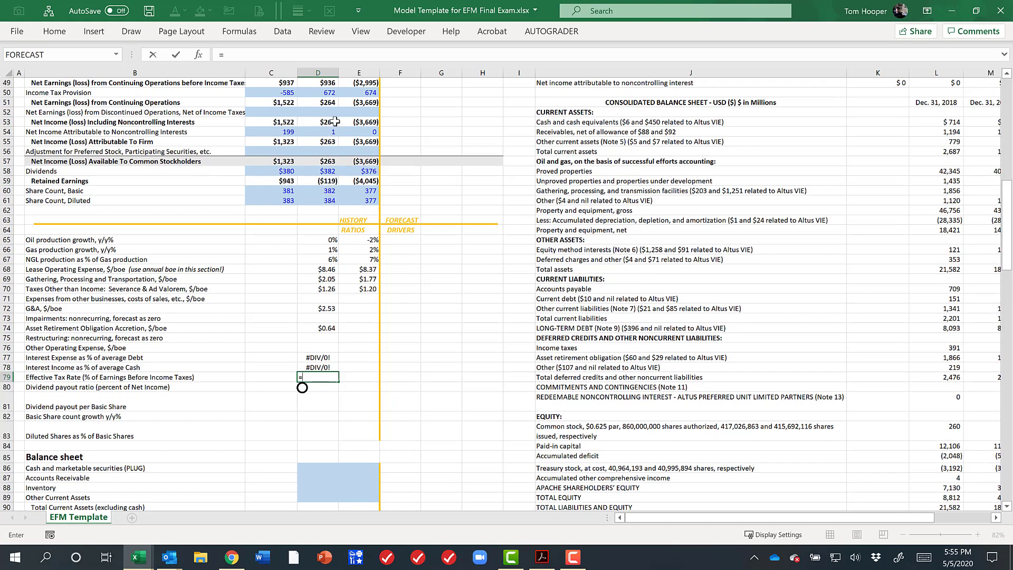
left_click(323, 93)
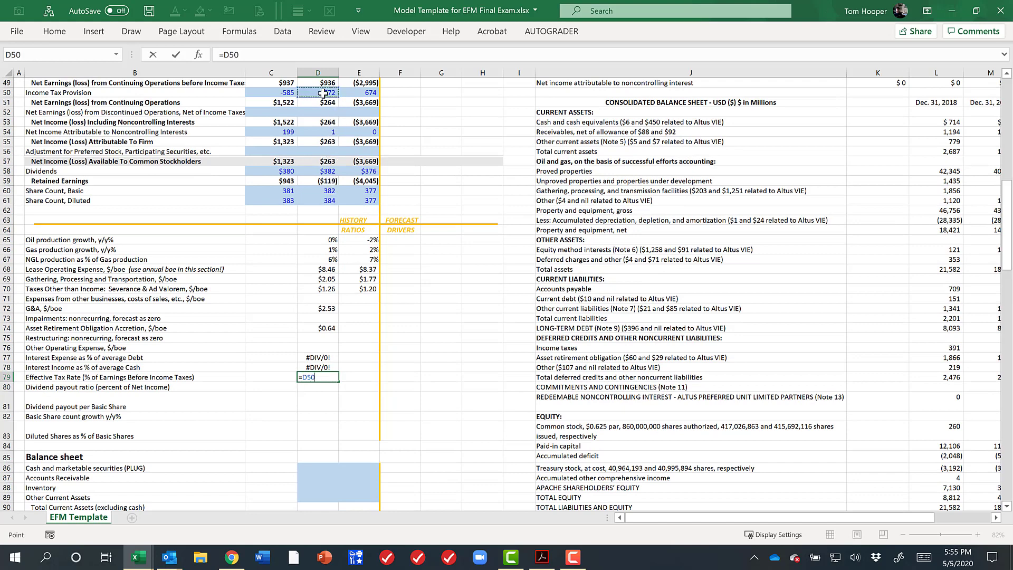
type("/")
left_click(326, 83)
key("Return")
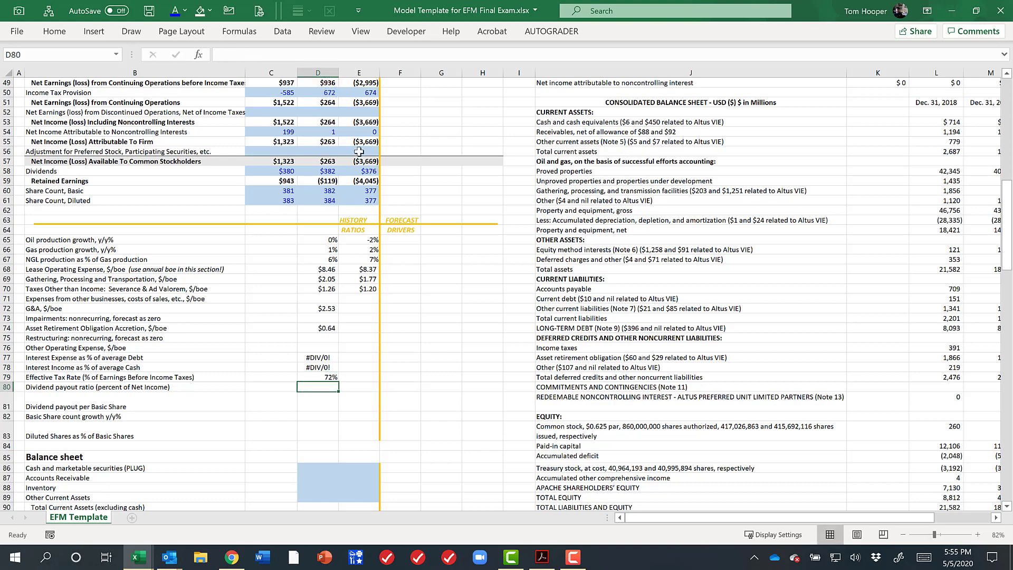
Copy the effective tax rate formula from D79 to the 2019 cell E79
key("Up")
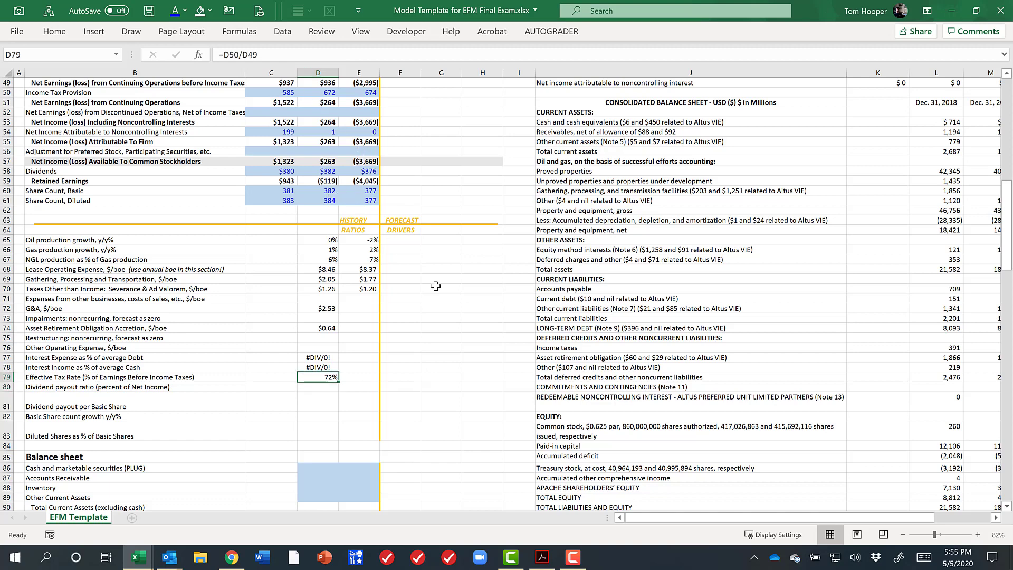
key("ctrl+c")
key("ctrl+Right")
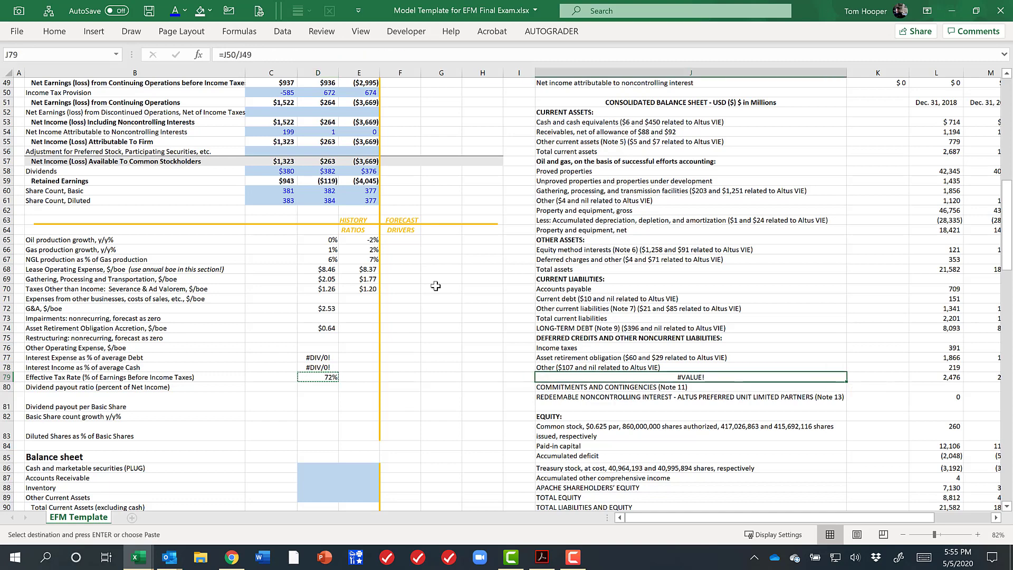
key("Left")
key("Left")
key("Left")
key("Left")
key("Left")
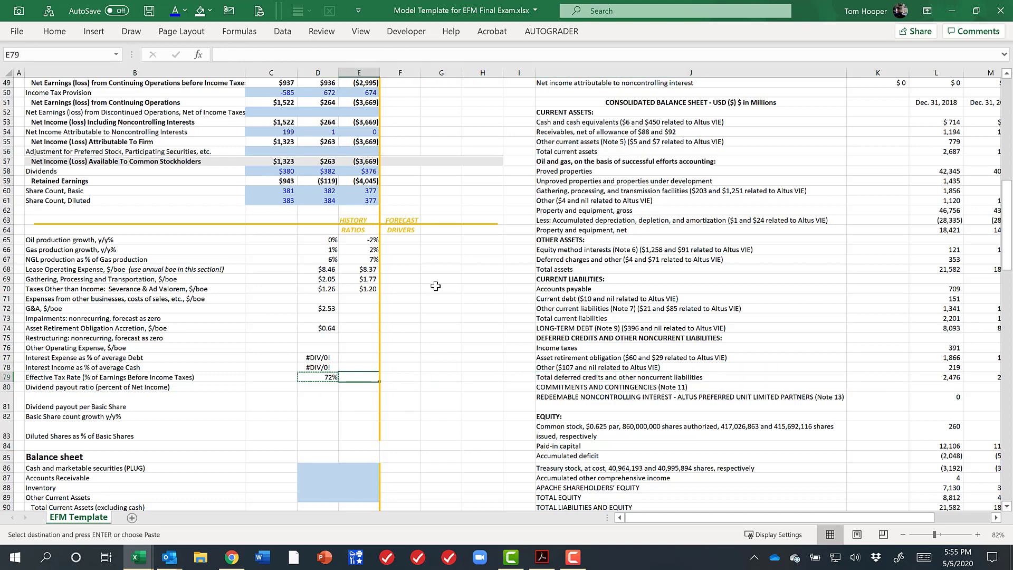
key("ctrl+v")
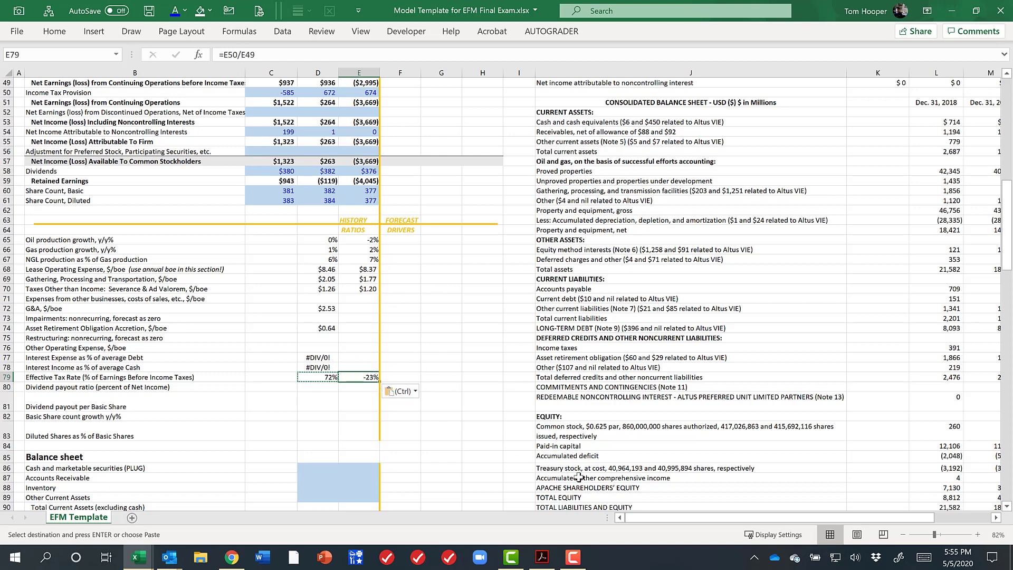
Calculate the 2018 dividend payout ratio in D80 as dividends over net income available to common stockholders with =D58/D57
key("Down")
key("Left")
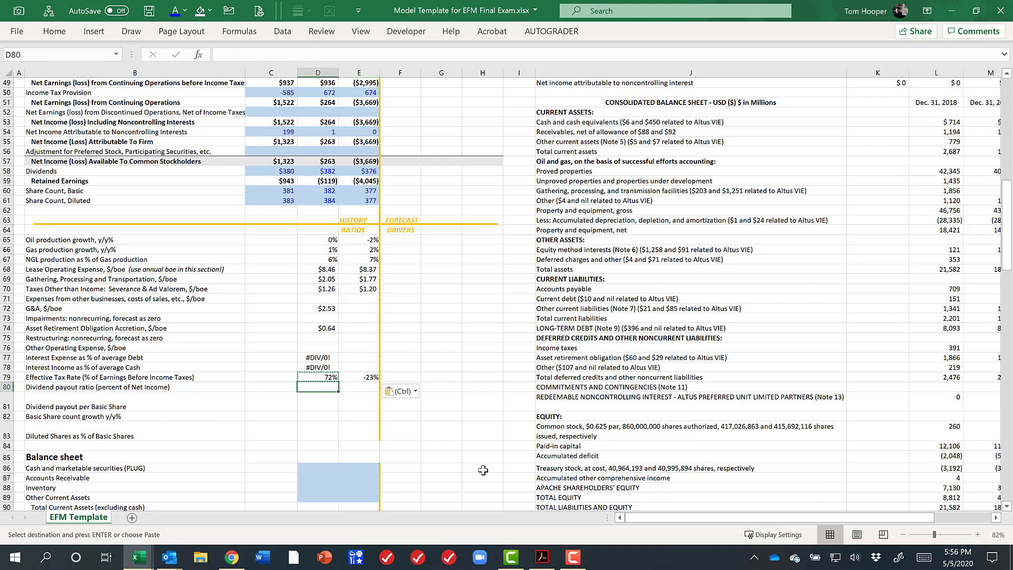
type("=")
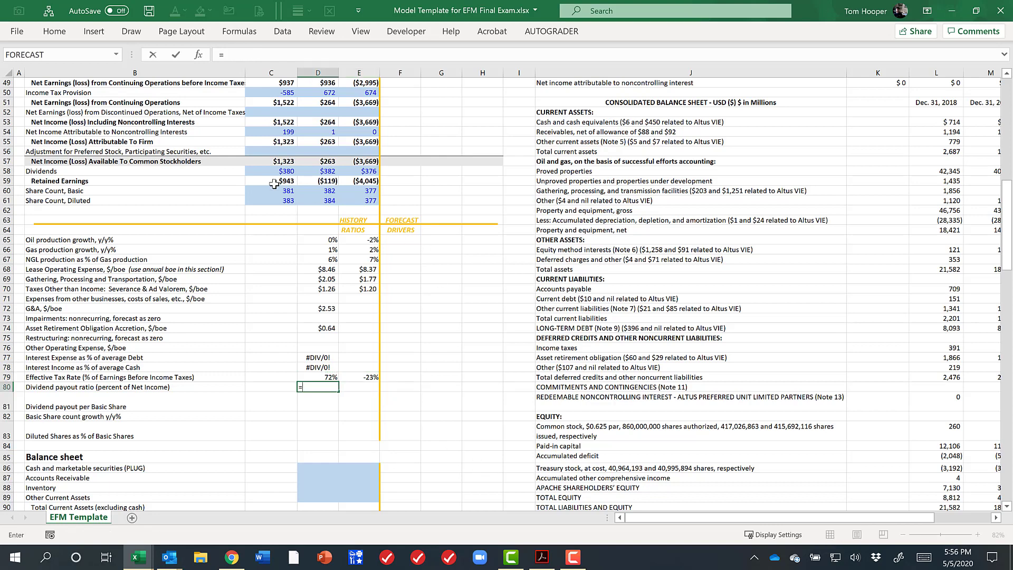
left_click(324, 173)
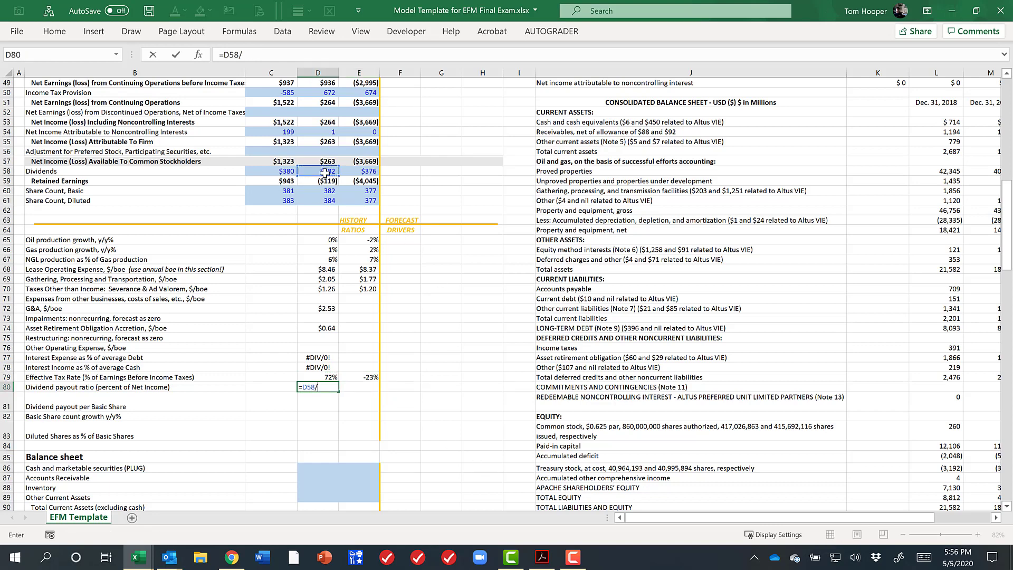
type("/")
left_click(325, 160)
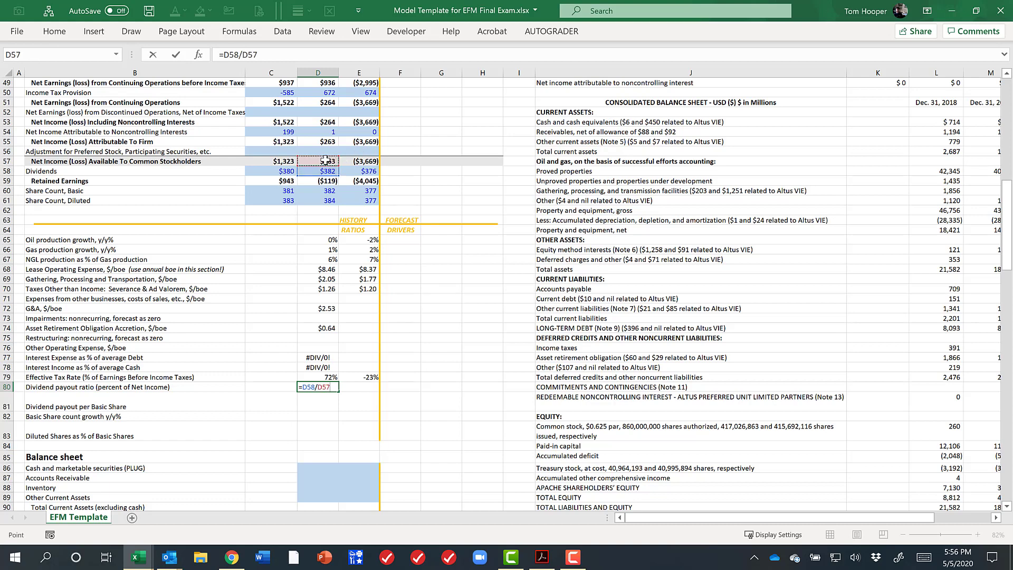
key("Return")
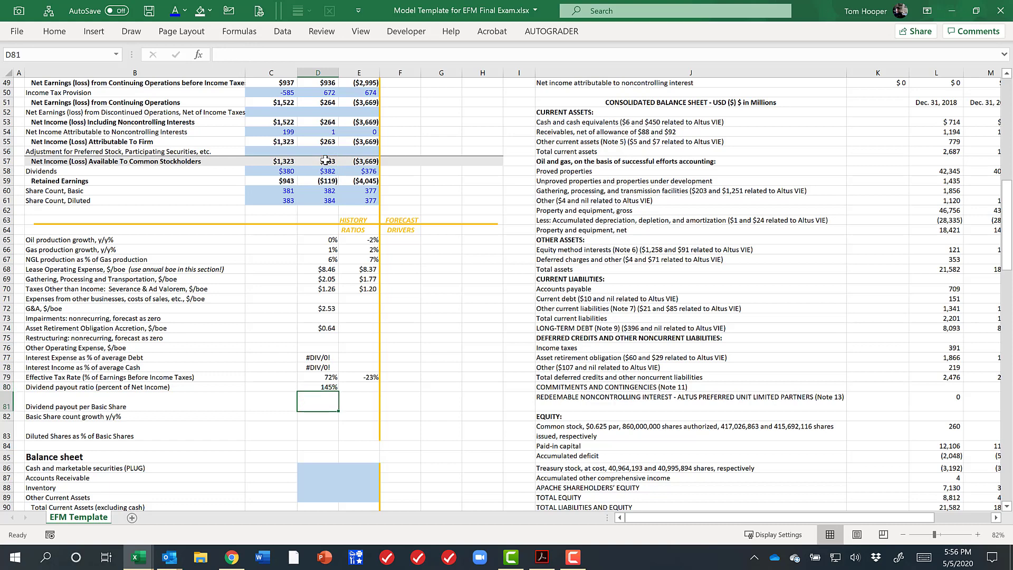
Copy the dividend payout ratio formula from D80 to the 2019 cell E80
key("Up")
key("ctrl+c")
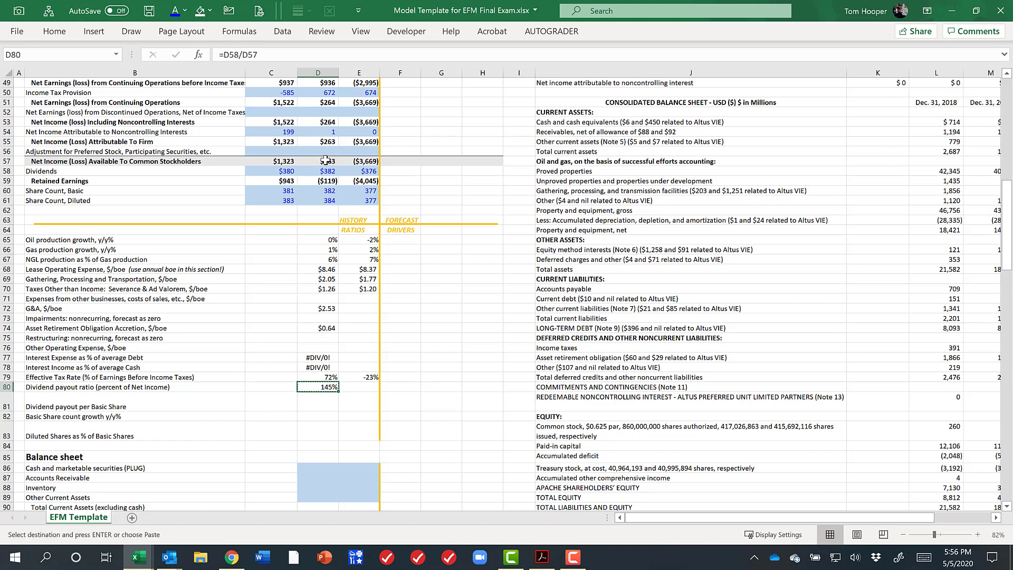
key("Right")
key("ctrl+v")
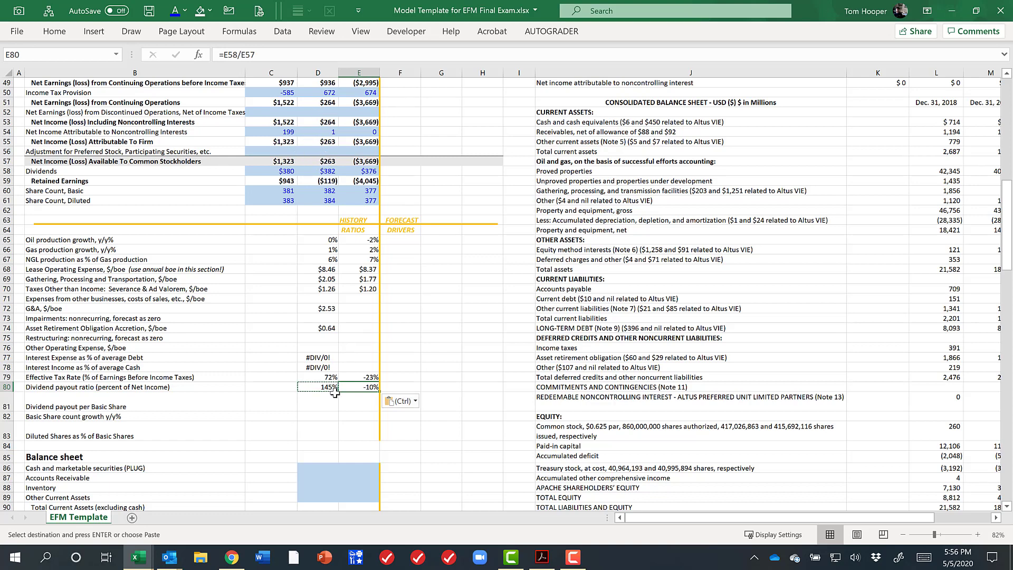
Check the interest expense ratio formula in D77 and apply all borders to the 2019 ratio cells E65:E80
left_click(319, 359)
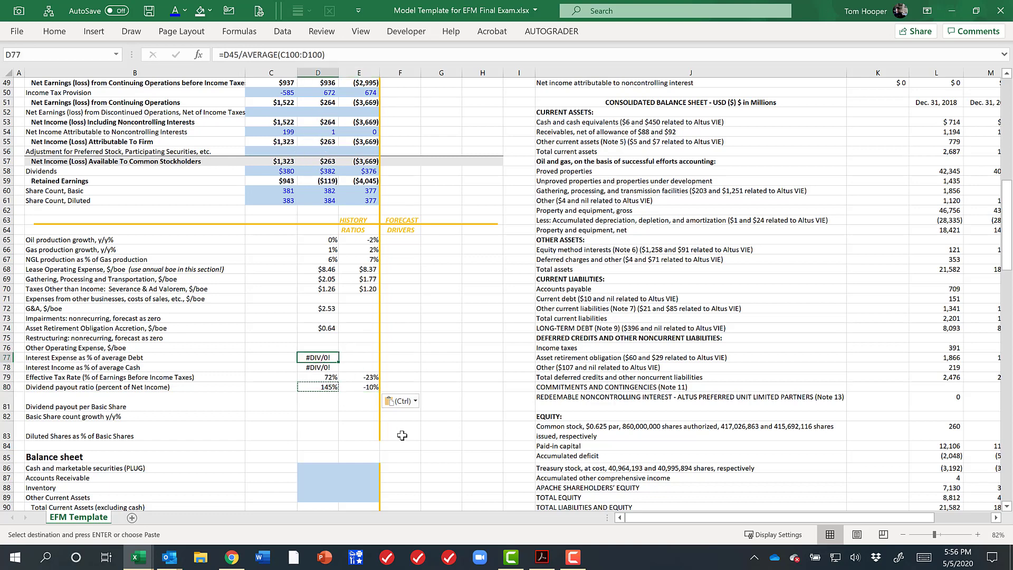
key("F2")
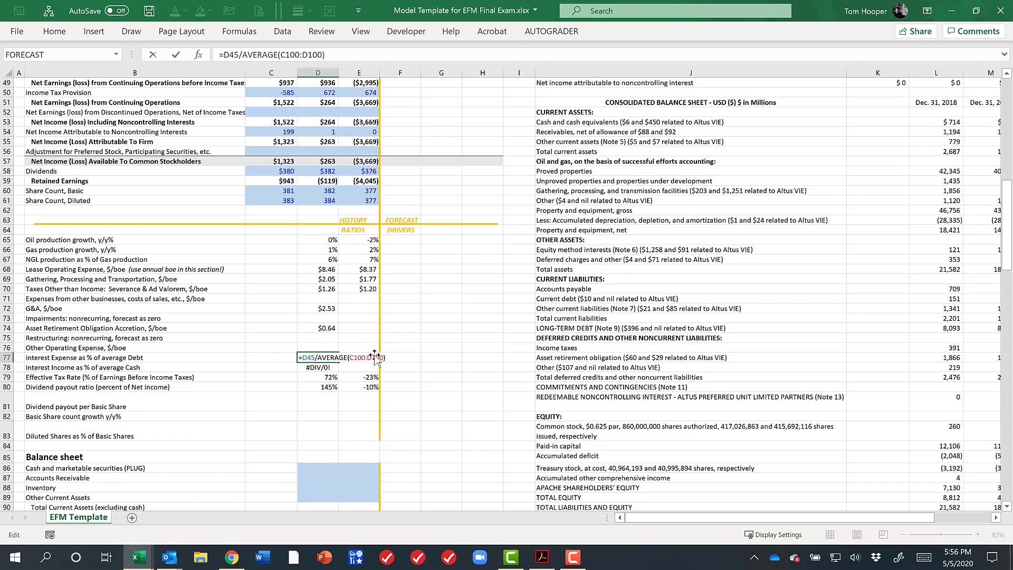
key("Return")
key("Up")
key("Up")
key("Up")
key("Up")
key("Up")
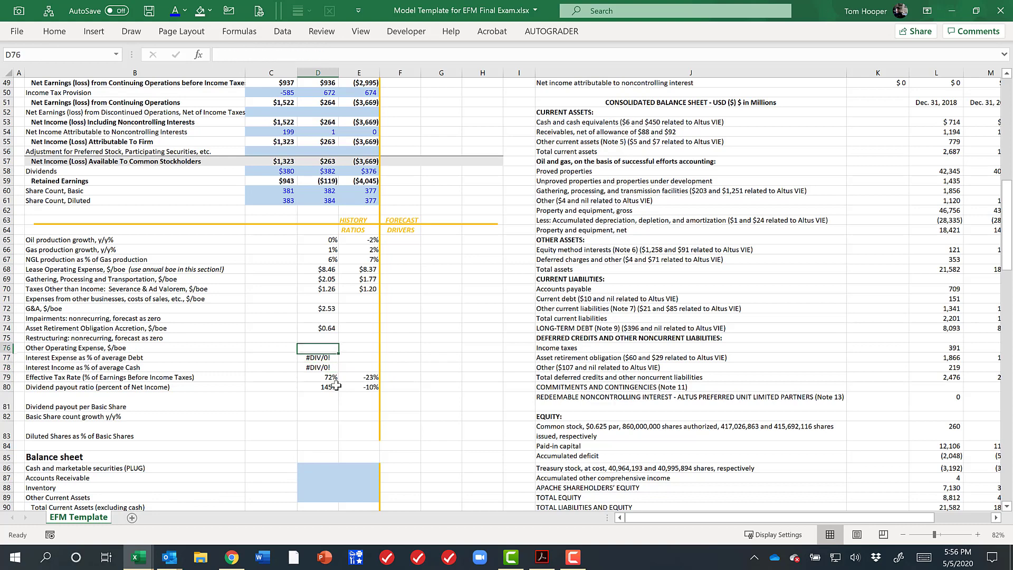
key("Right")
key("Up")
key("Up")
key("Up")
key("Up")
key("Up")
key("Up")
key("Up")
key("Up")
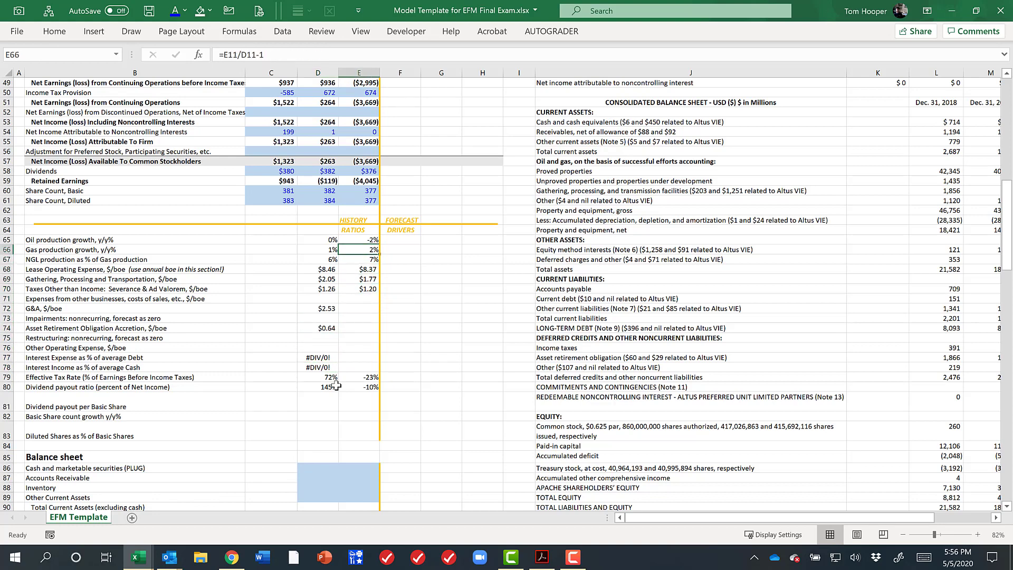
key("shift+Down")
key("shift+Down")
key("shift+Down")
key("shift+Down")
key("shift+Down")
key("shift+Down")
key("shift+Down")
key("shift+Down")
key("shift+Down")
key("shift+Down")
key("shift+Down")
key("shift+Down")
key("shift+Down")
key("shift+Down")
key("shift+Down")
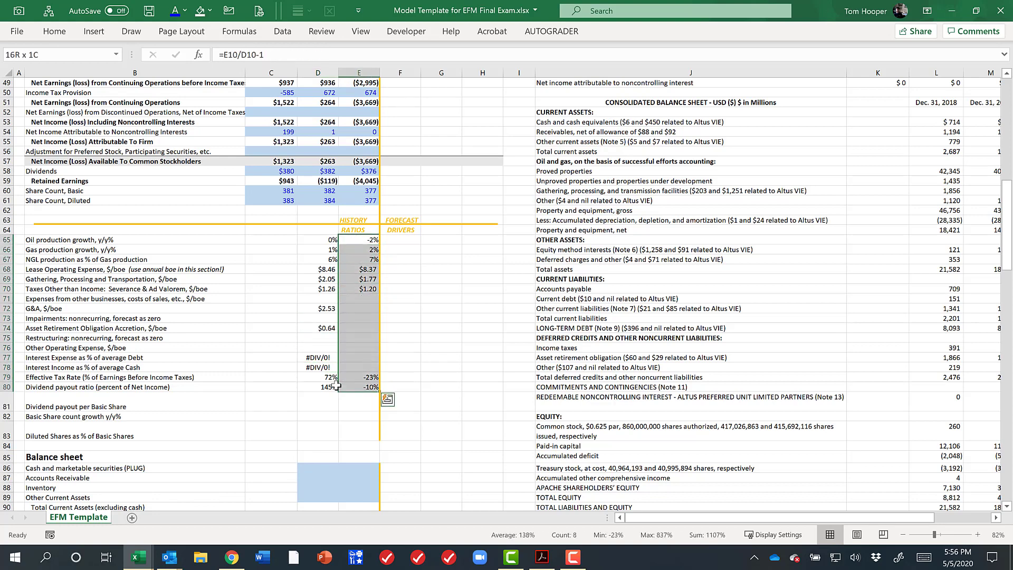
key("alt")
key("h")
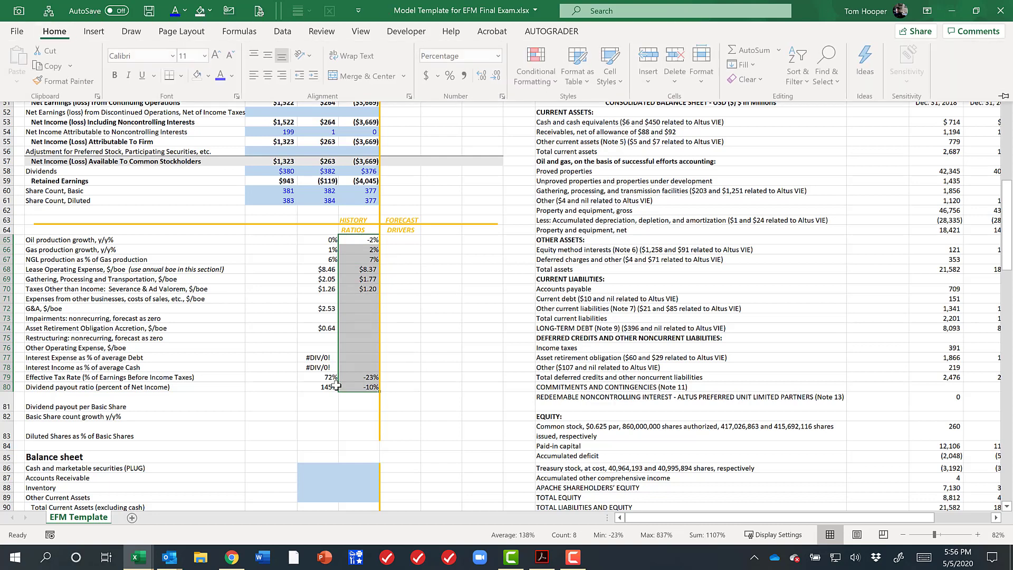
key("b")
key("a")
Fill the 2018 ratio formulas in D65:D80 right into the 2019 cells E65:E80
key("Left")
key("shift+Down")
key("shift+Down")
key("shift+Down")
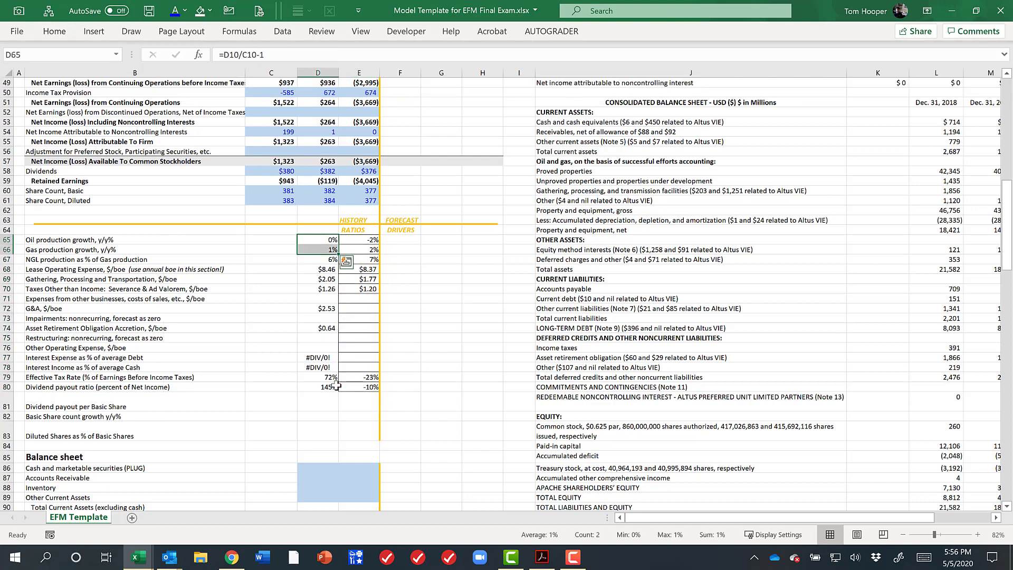
key("shift+Down")
key("shift+Down")
key("shift+Down")
key("shift+Right")
key("shift+Down")
key("shift+Down")
key("shift+Down")
key("shift+Down")
key("shift+Down")
key("shift+Down")
key("shift+Down")
key("shift+Down")
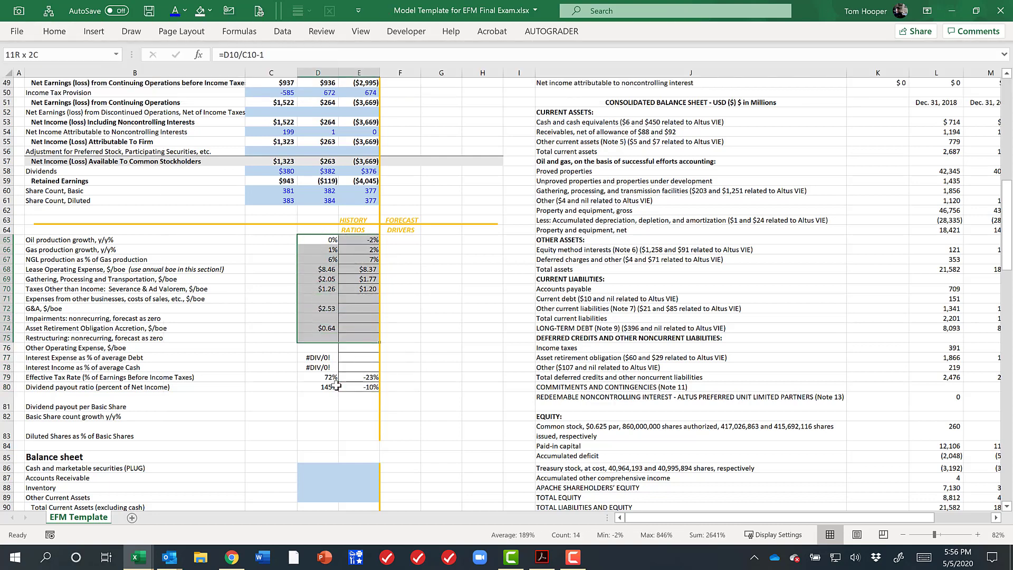
key("shift+Down")
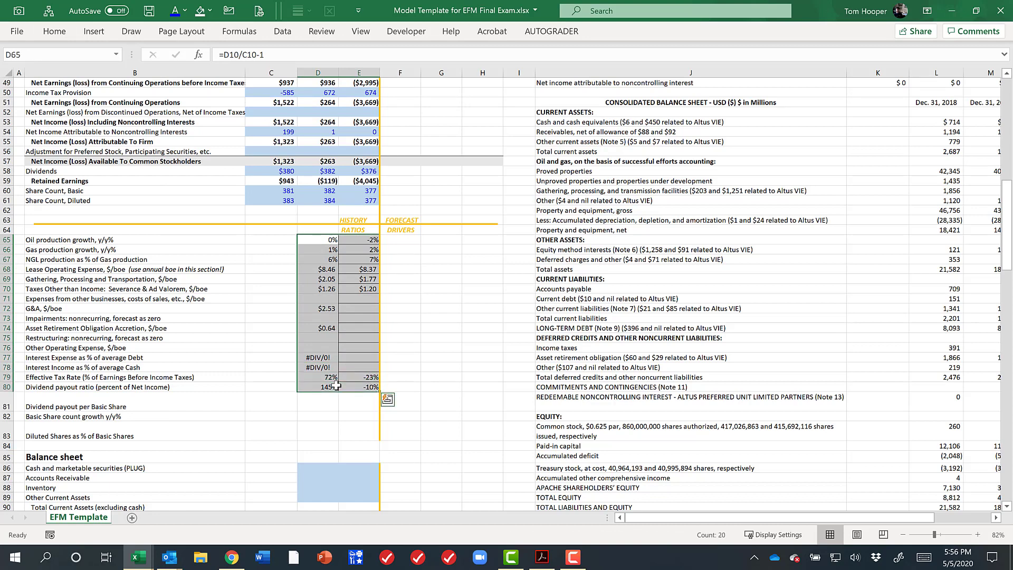
key("ctrl+r")
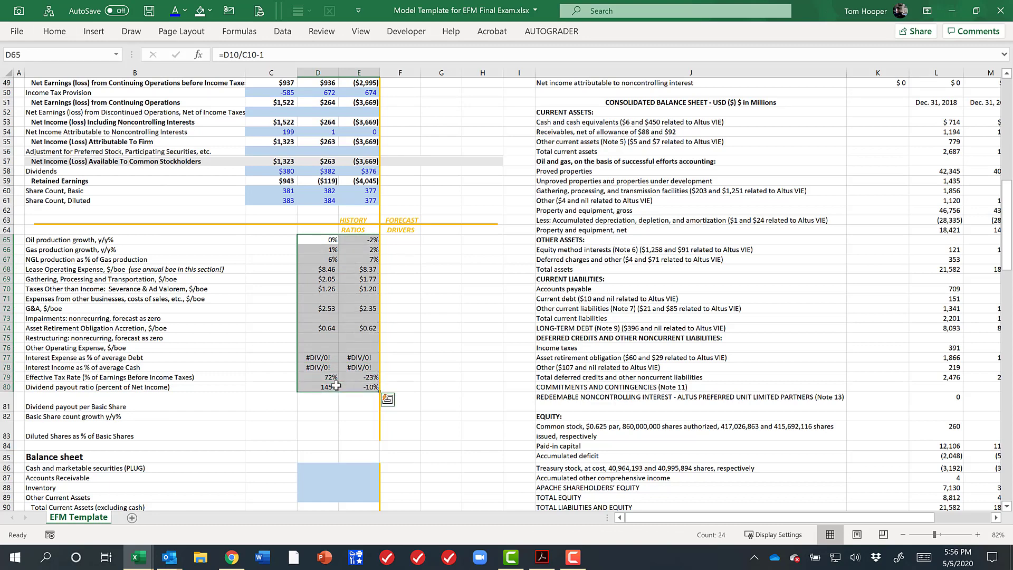
Clear the 2018 ratio formulas from D65:D80
key("Right")
key("Left")
key("shift+Down")
key("shift+Down")
key("shift+Down")
key("shift+Down")
key("shift+Down")
key("shift+Down")
key("shift+Down")
key("shift+Down")
key("shift+Down")
key("shift+Down")
key("shift+Down")
key("shift+Down")
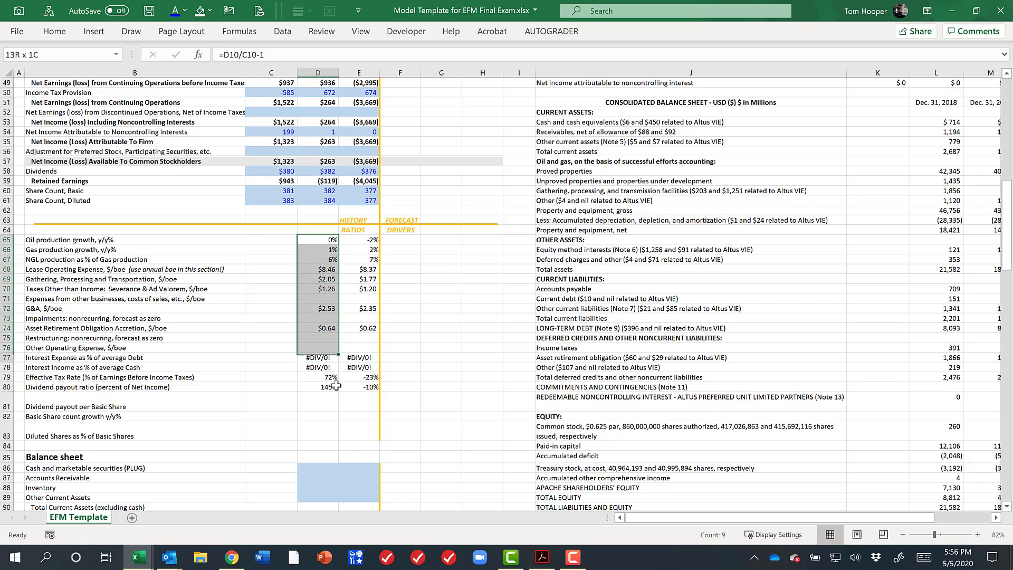
key("shift+Down")
key("shift+Down")
key("shift+Down")
key("Delete")
Put all borders around the cells of the 2019 history ratios in E65:E80
key("Right")
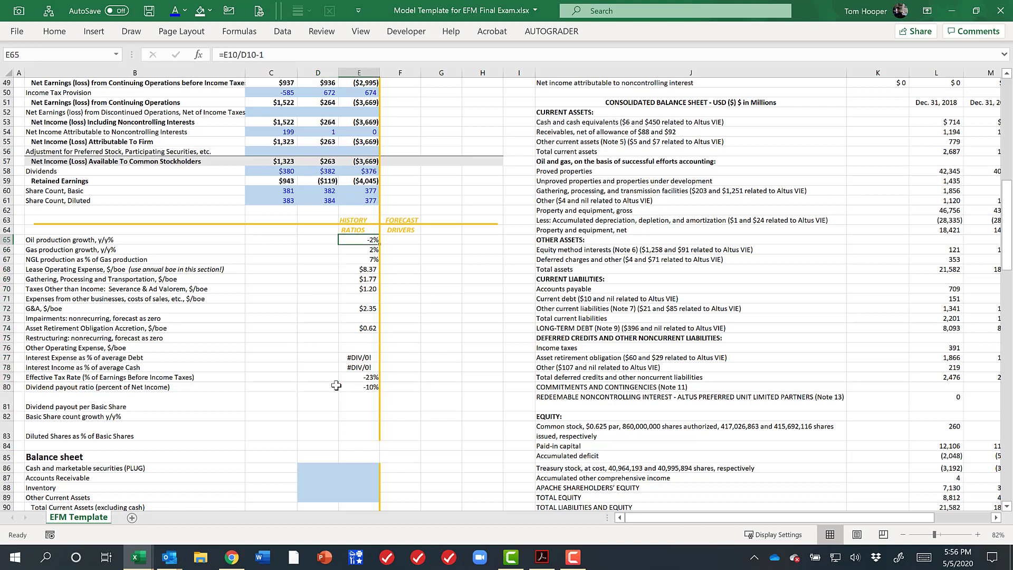
key("shift+Down")
key("shift+Down")
key("shift+Down")
key("shift+Down")
key("shift+Down")
key("shift+Down")
key("shift+Down")
key("shift+Down")
key("shift+Down")
key("shift+Down")
key("shift+Down")
key("shift+Down")
key("shift+Down")
key("shift+Down")
key("shift+Down")
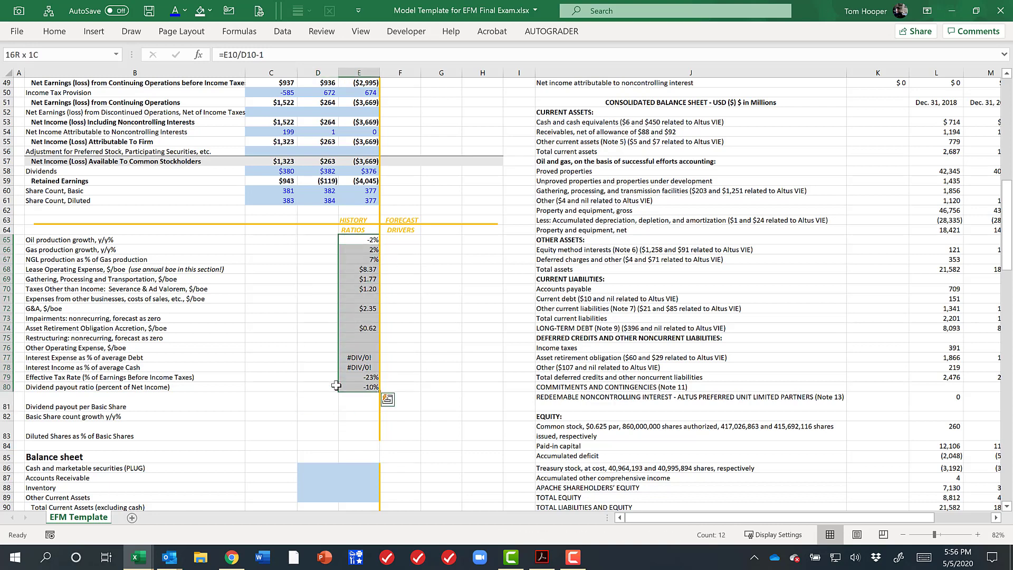
key("alt+h")
key("Escape")
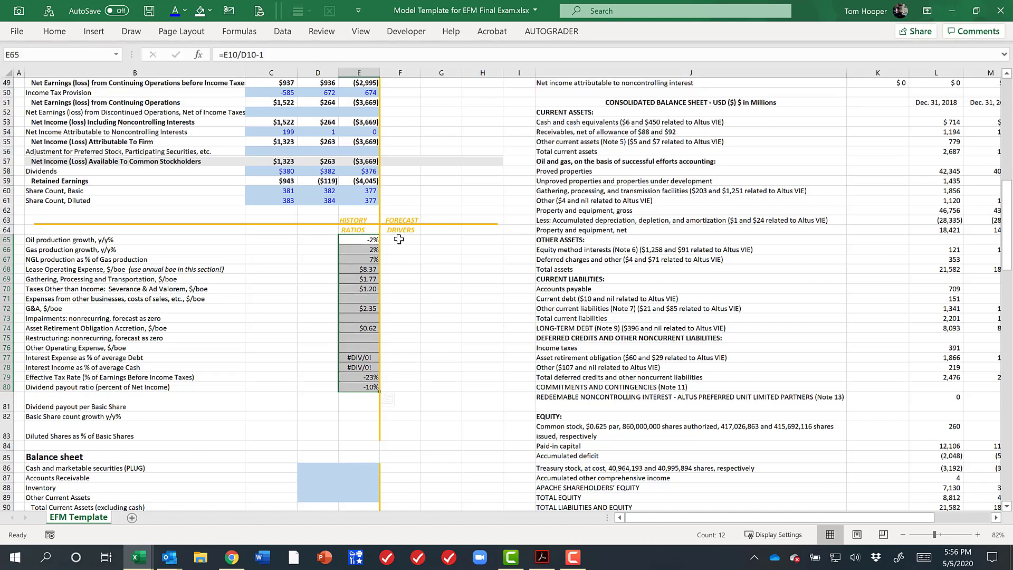
Fill the forecast driver range F65:H80 with the relative formula =E65
left_click_drag(399, 239, 477, 386)
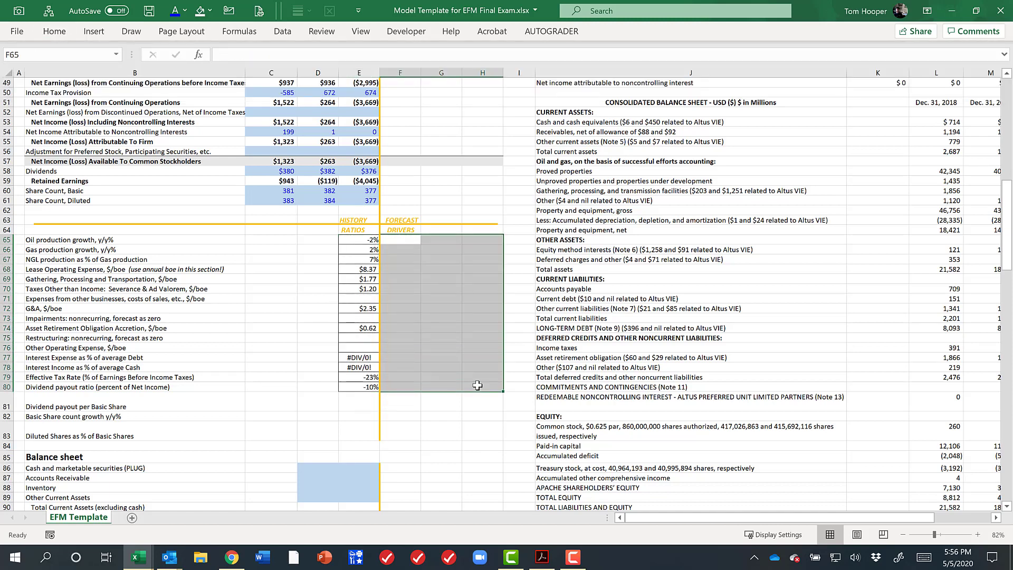
type("=E65")
key("ctrl+Return")
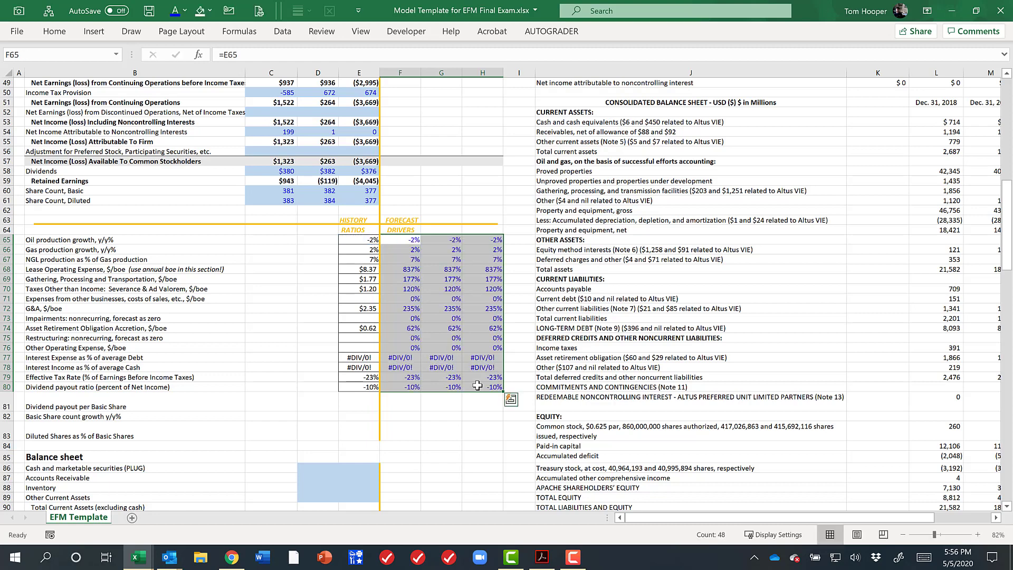
Select the per-boe forecast drivers together: F68:H70, F72:H72, F74:H74 and F76:H76
left_click(411, 270)
left_click(373, 270)
left_click(405, 270)
left_click_drag(444, 271, 493, 270)
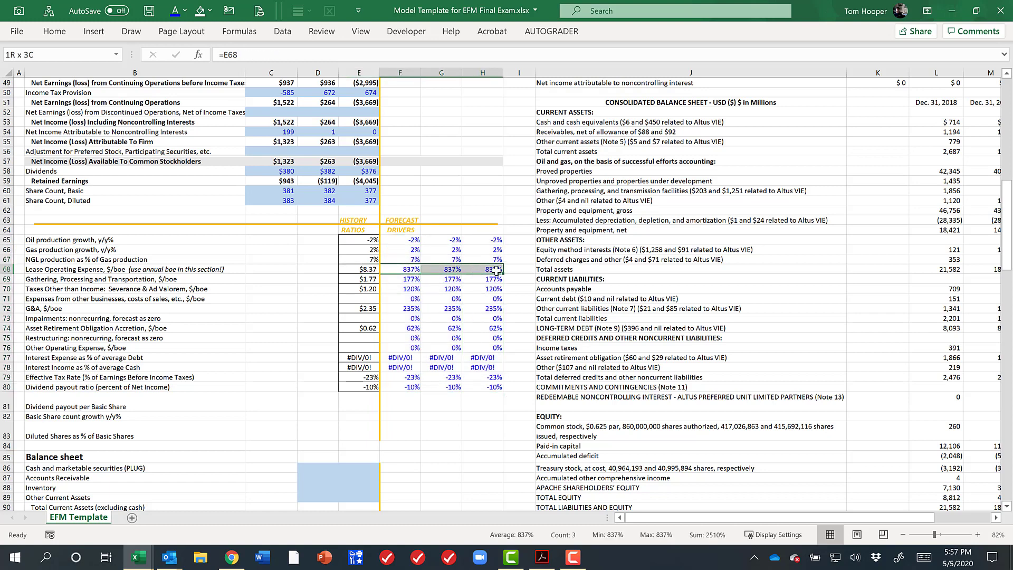
key("ctrl+q")
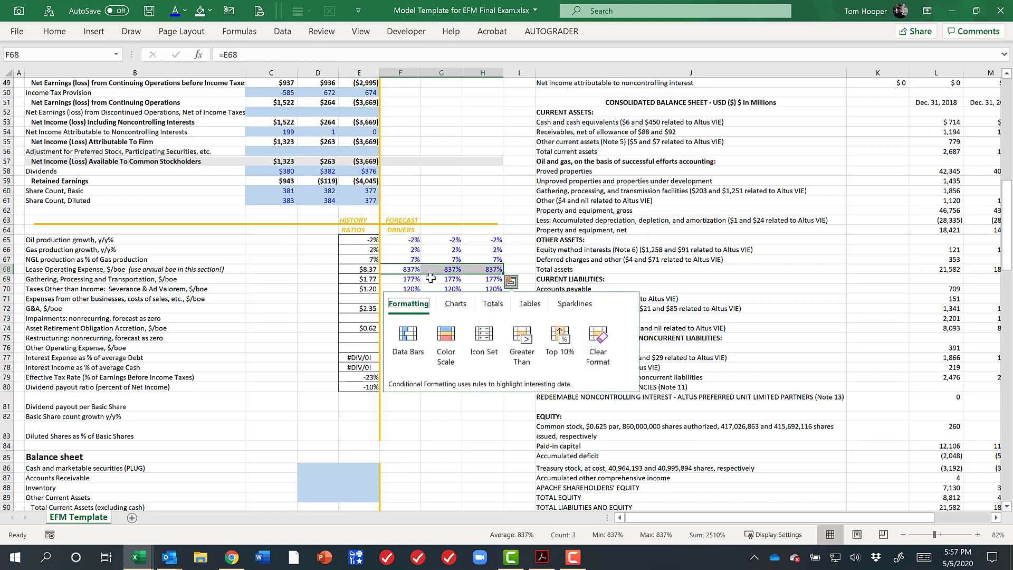
left_click_drag(411, 269, 485, 288)
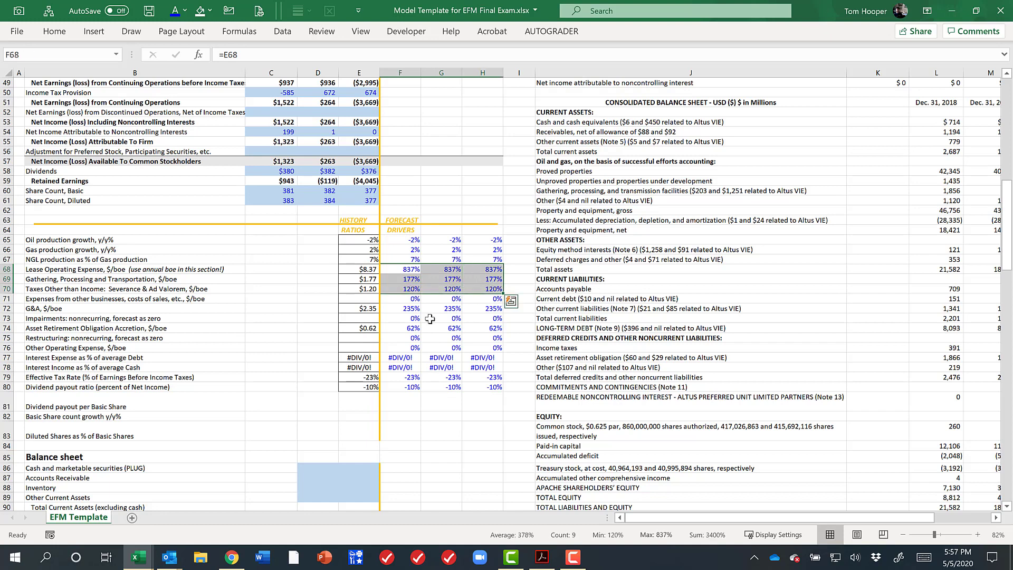
left_click_drag(403, 310, 496, 308)
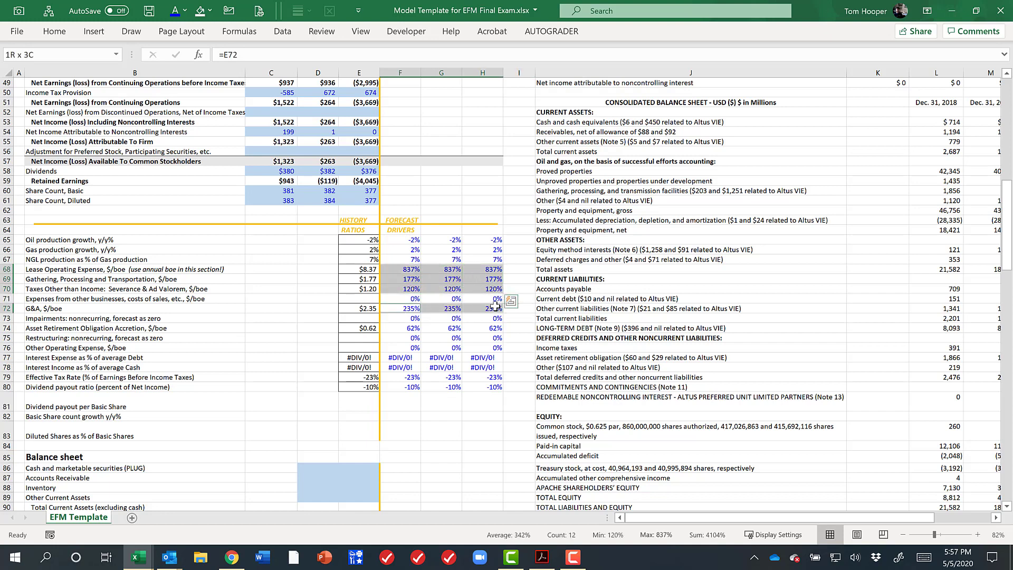
left_click_drag(400, 328, 487, 326)
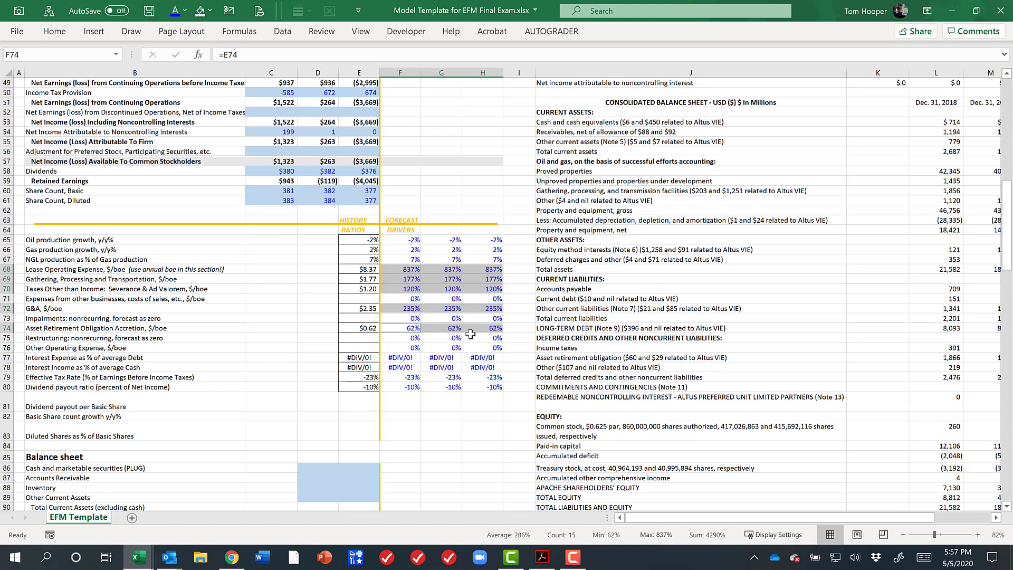
left_click_drag(410, 345, 477, 347)
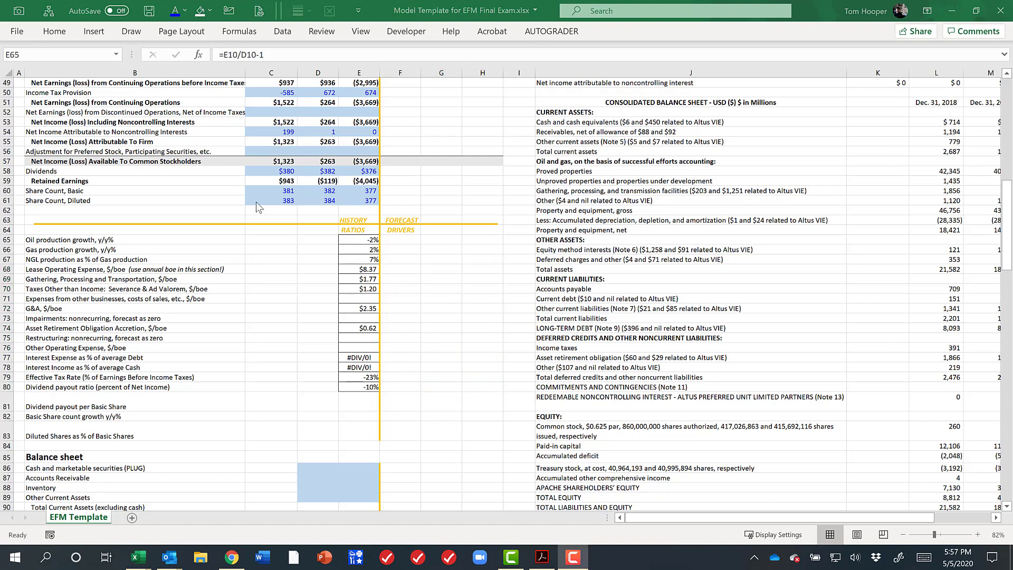
Link every forecast driver in F65:H80 to the preceding year's ratio by entering =E65 across the whole range
left_click_drag(412, 240, 480, 388)
type("=")
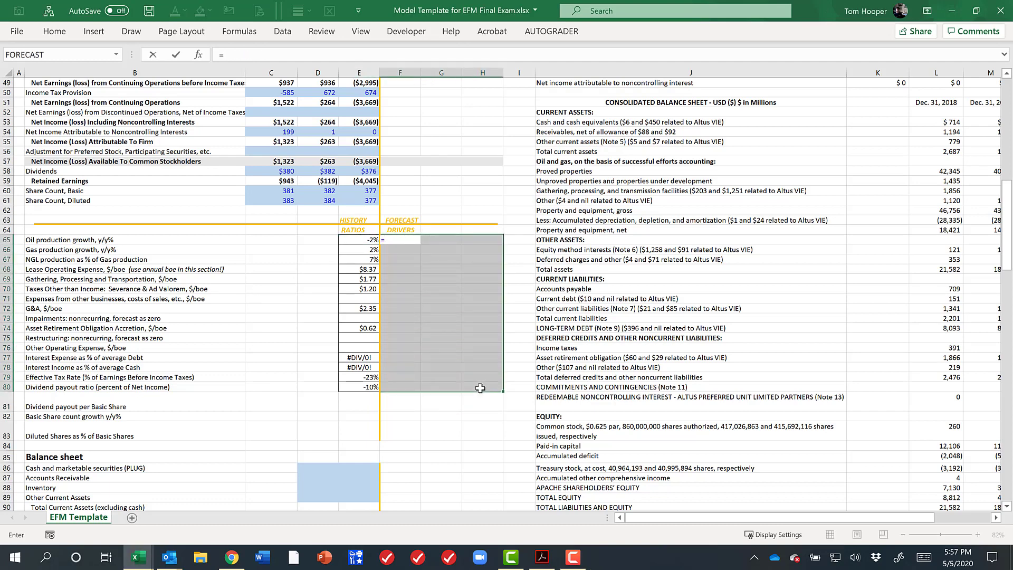
key("Left")
key("ctrl+Return")
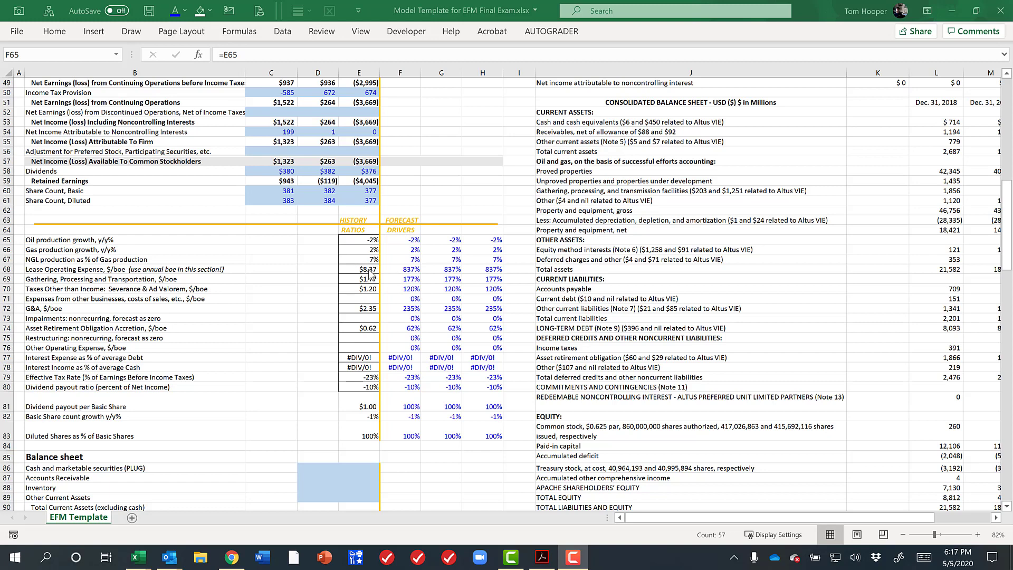
Link the oil, gas and NGL production drivers in F65:H67 to the preceding year's ratios with the relative formula =E65
left_click_drag(412, 240, 488, 255)
type("=")
key("Left")
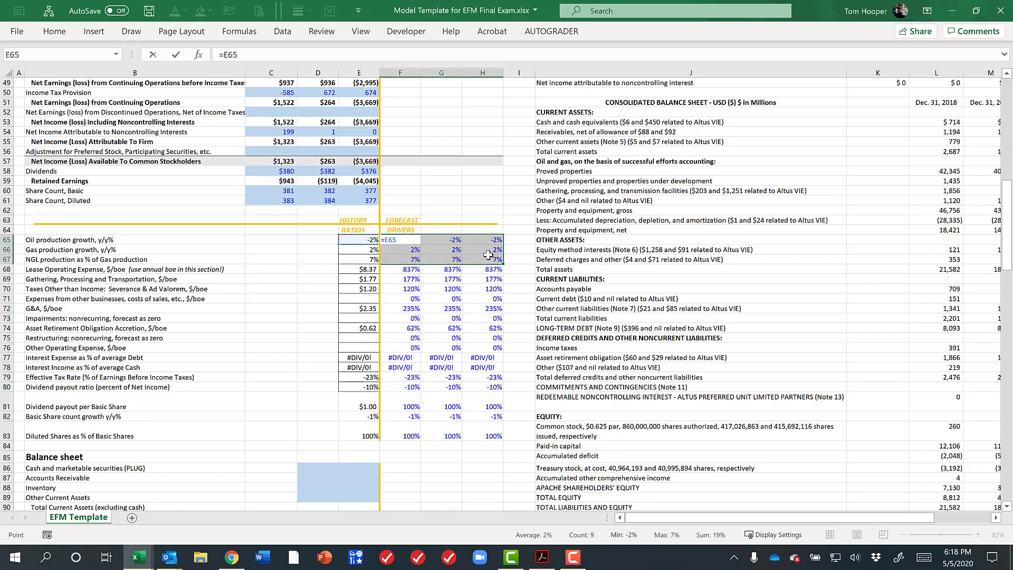
key("ctrl+Return")
Fill the per-boe expense drivers in F68:H76 with the relative formula =E68
key("Down")
key("Down")
key("Down")
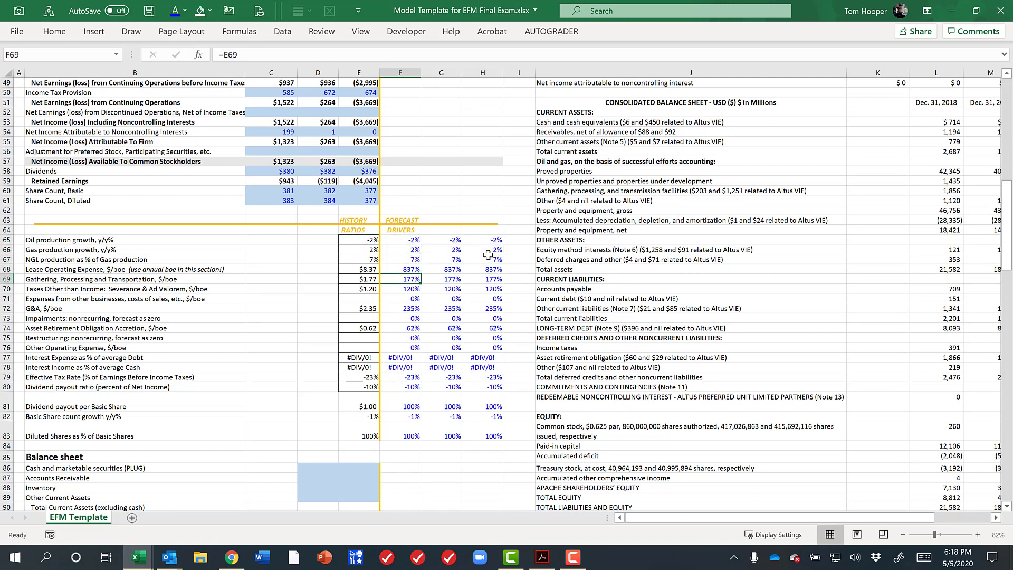
key("shift+Down")
key("shift+Down")
key("shift+Down")
key("shift+Down")
key("shift+Down")
key("shift+Down")
key("shift+Down")
key("shift+Down")
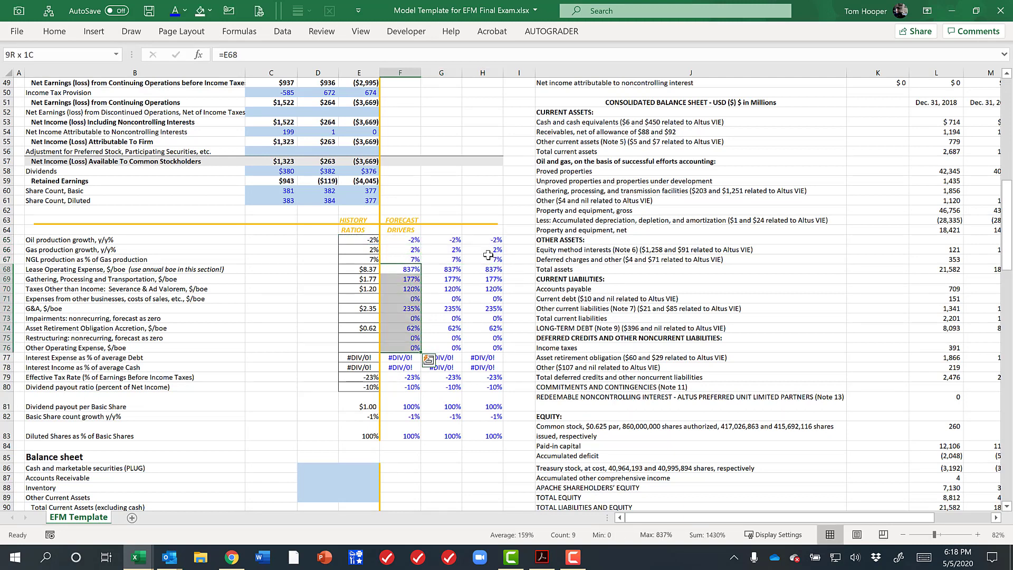
key("shift+Right")
key("shift+Right")
type("=")
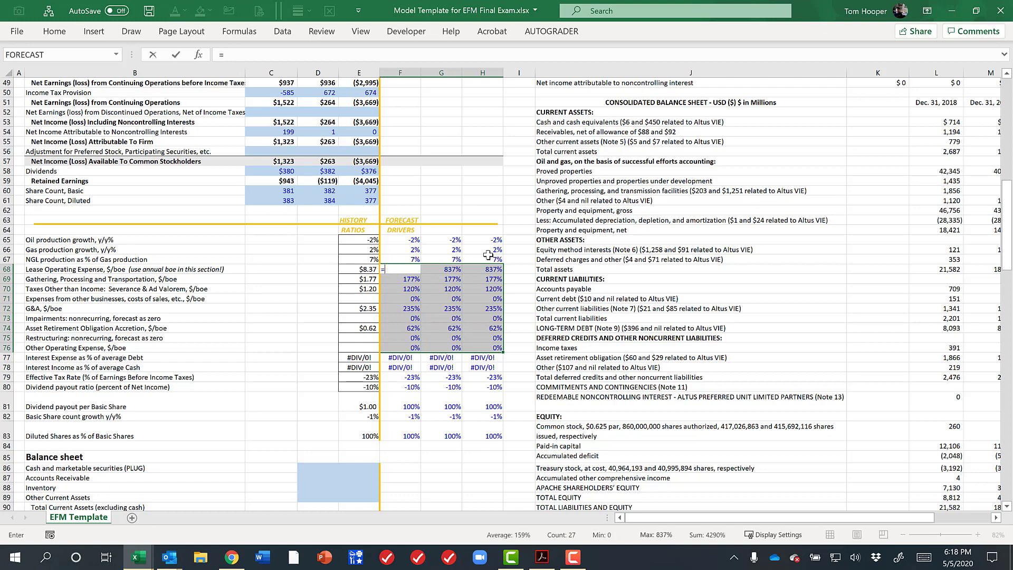
key("Left")
key("ctrl+Return")
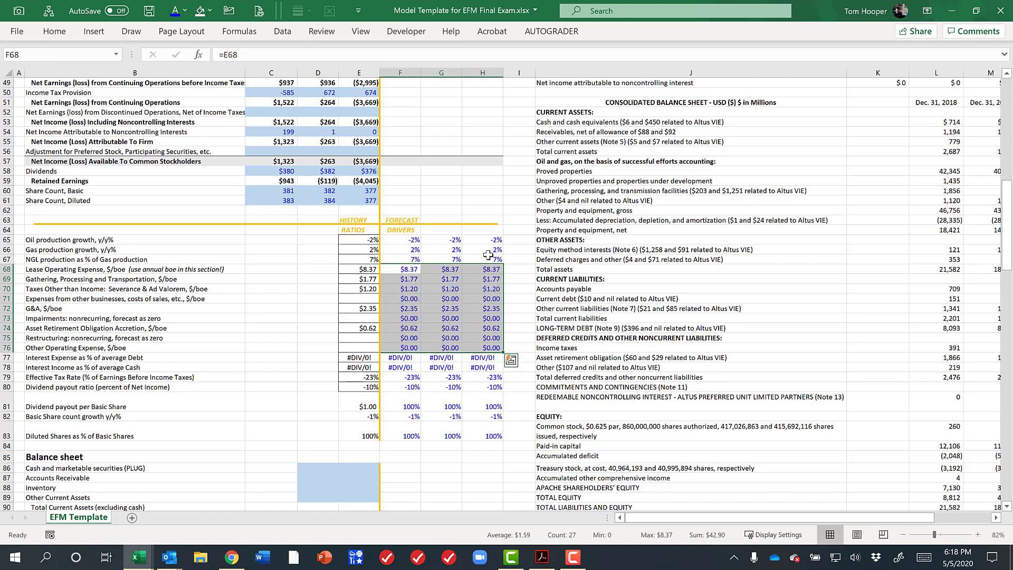
Link the dividend payout per basic share drivers in F81:H81 to the preceding year with =E81, in currency format
key("Down")
key("Down")
key("Down")
key("Down")
key("Down")
key("Down")
key("Down")
key("Down")
key("Down")
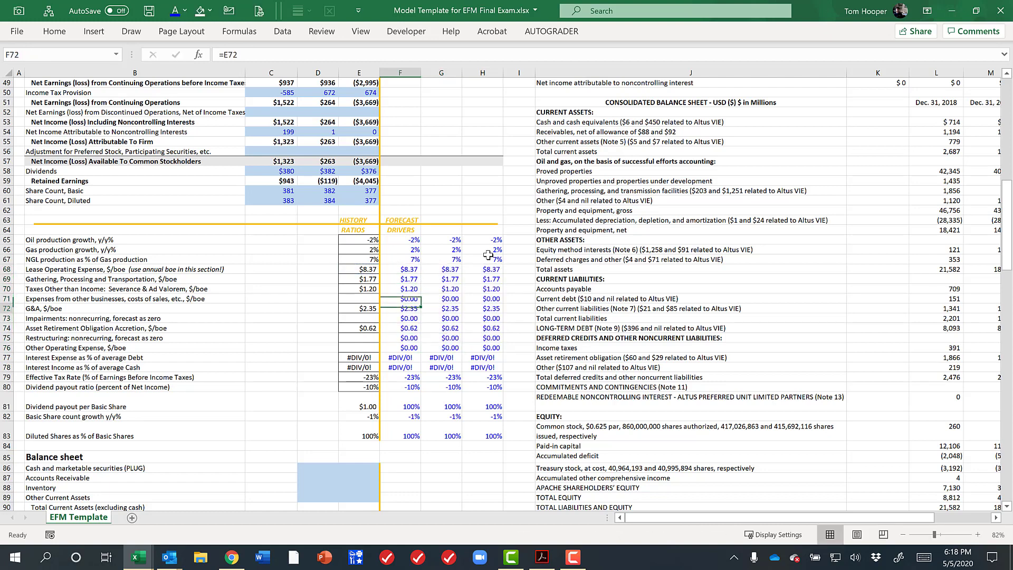
key("Down")
key("Down")
key("Down")
key("Down")
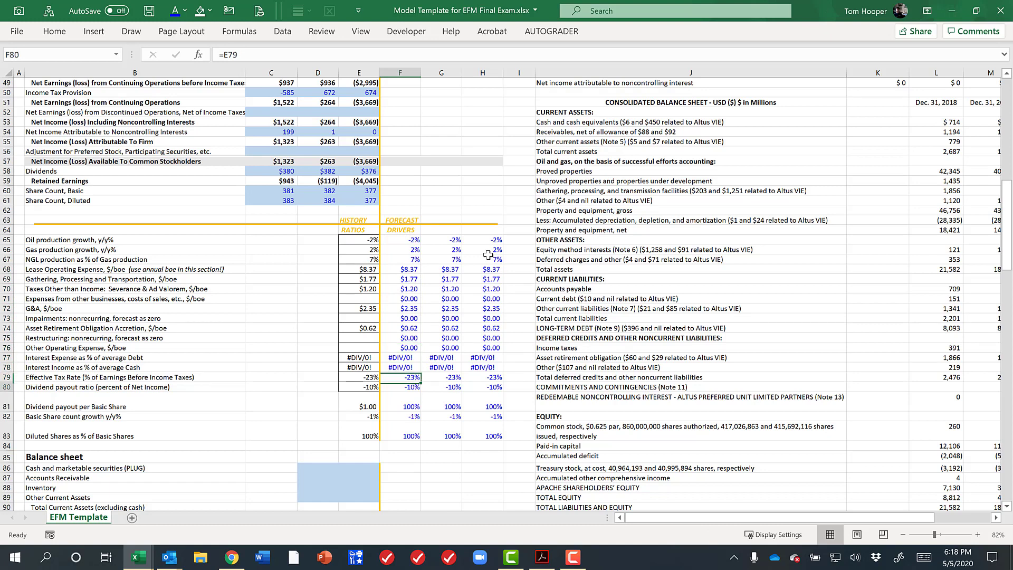
key("shift+Right")
key("shift+Right")
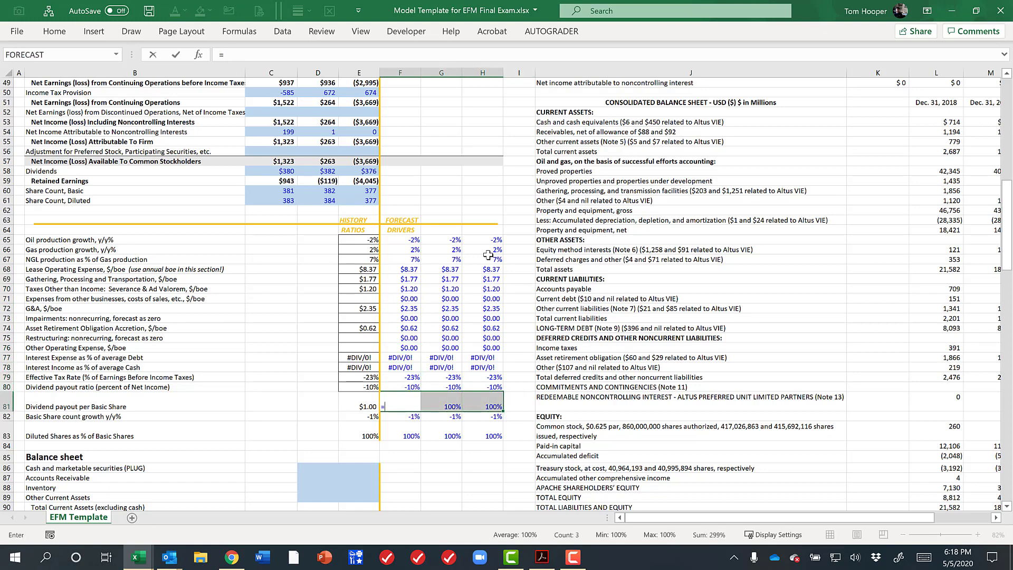
key("ctrl+shift+4")
key("Down")
key("Down")
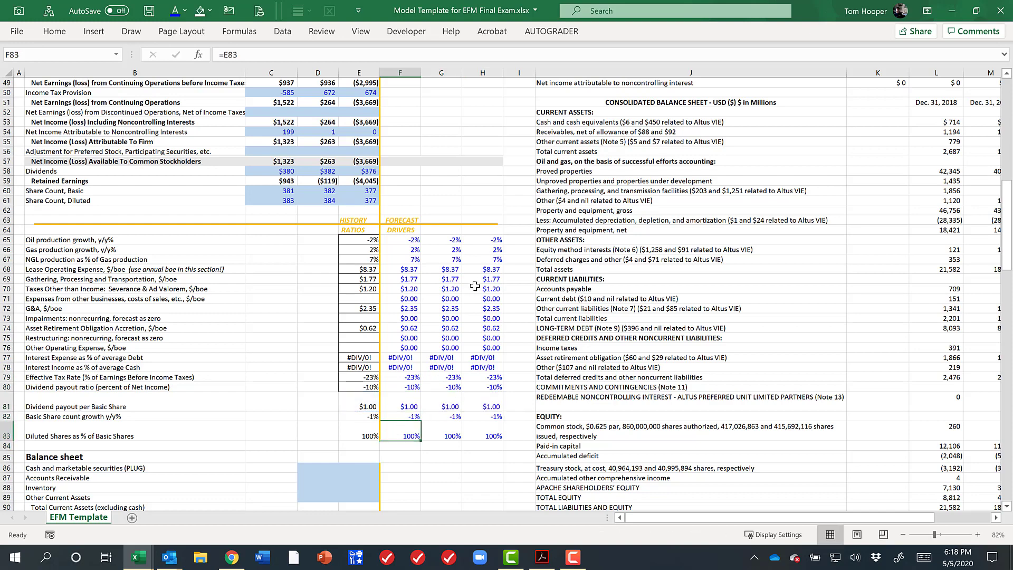
Calculate the 2020 daily oil production in F10 from the prior year and its growth driver with =E10*(1+F65)
scroll(469, 274, "up", 4)
scroll(469, 274, "up", 2)
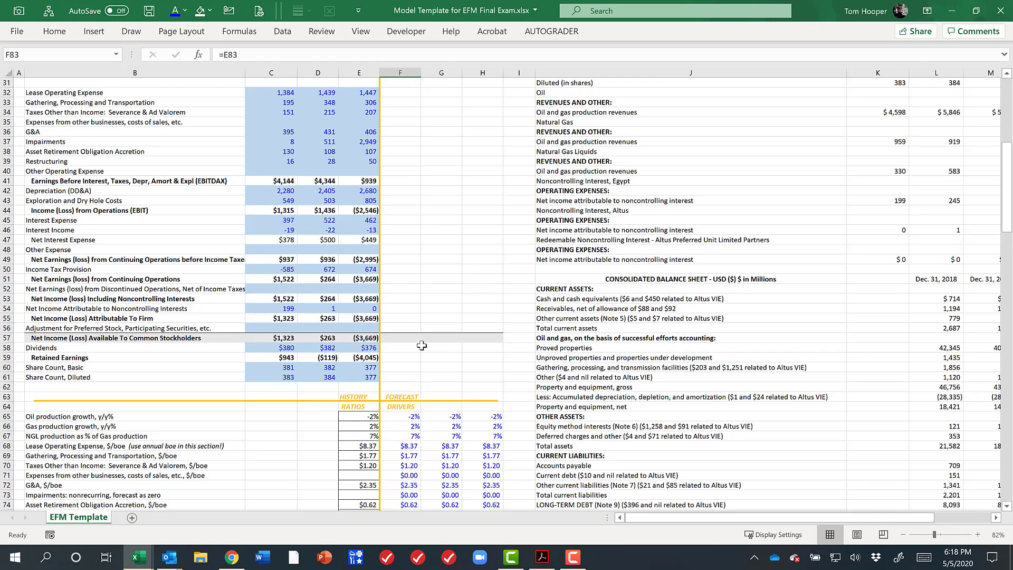
left_click(366, 419)
left_click(402, 91)
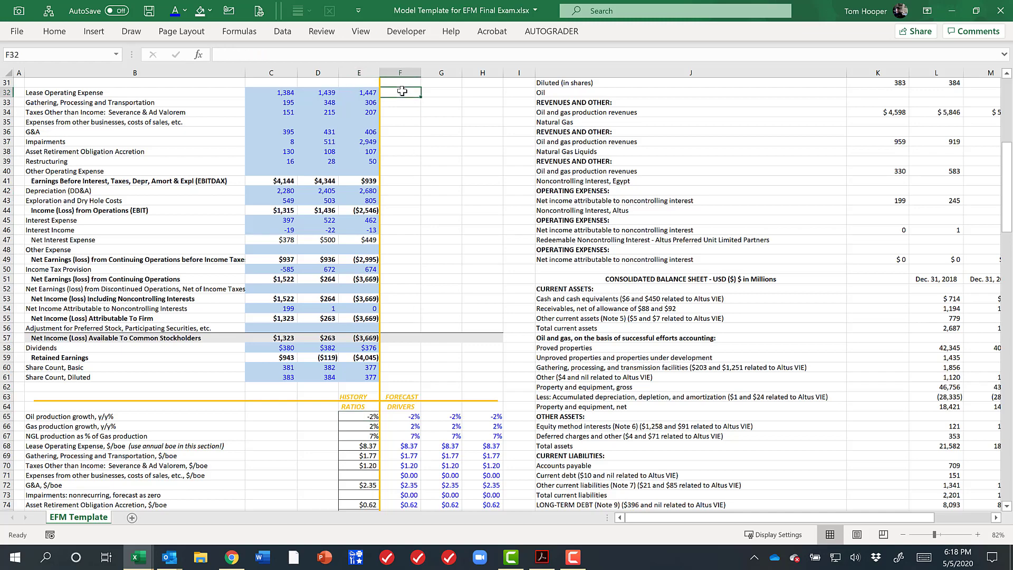
scroll(475, 186, "up", 5)
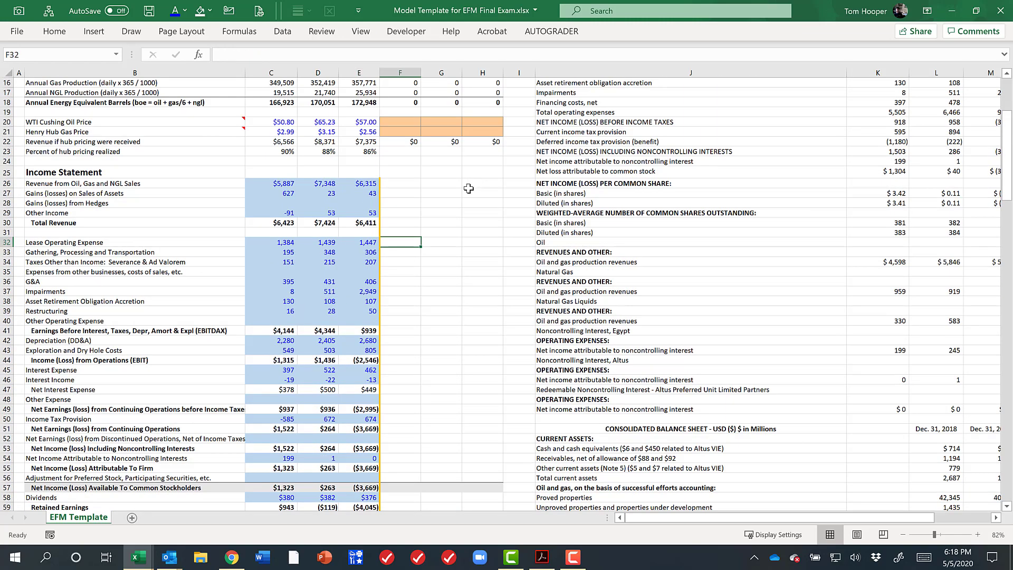
left_click(408, 186)
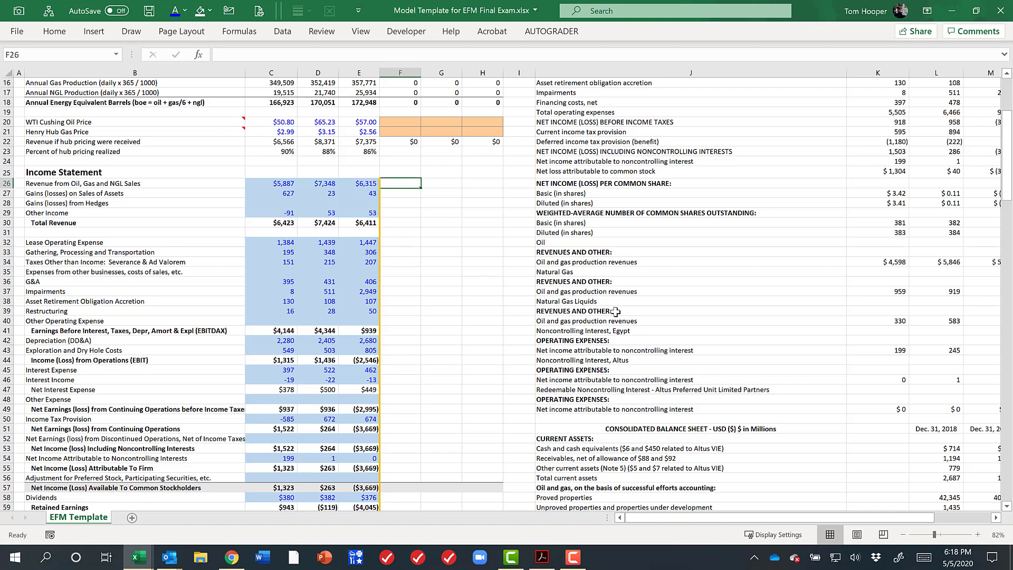
scroll(615, 312, "up", 5)
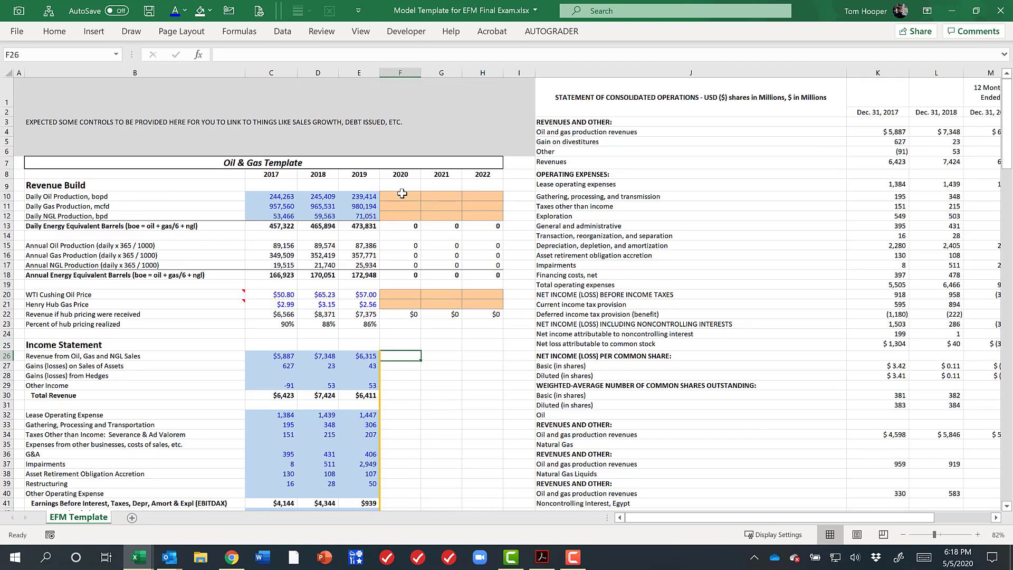
left_click(402, 195)
type("=")
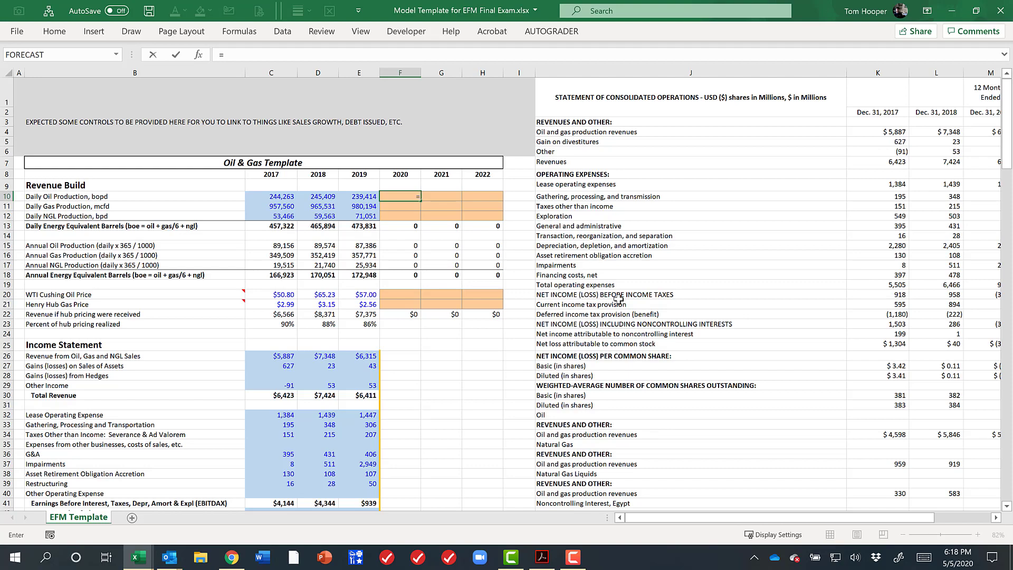
key("Left")
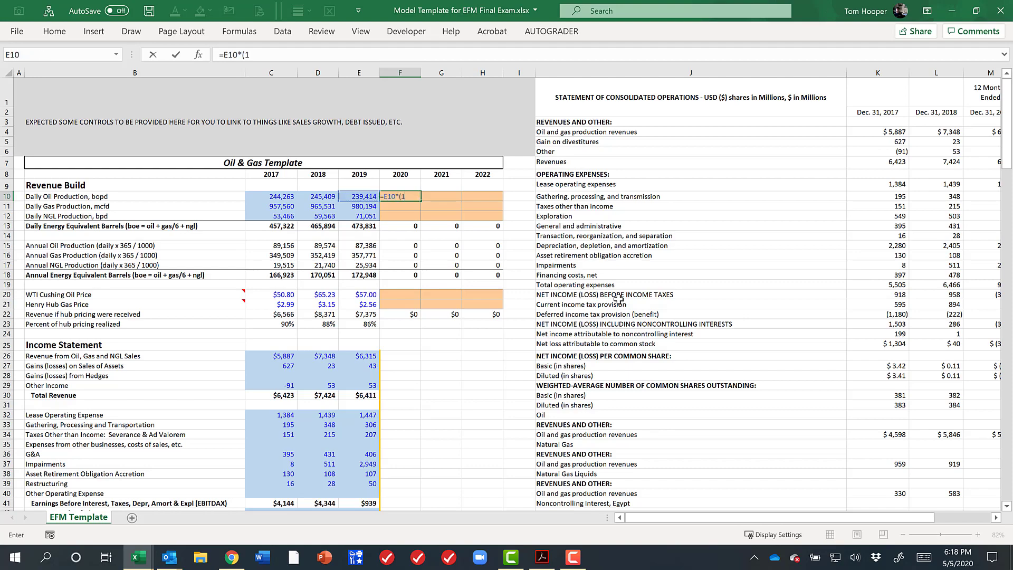
scroll(429, 358, "down", 12)
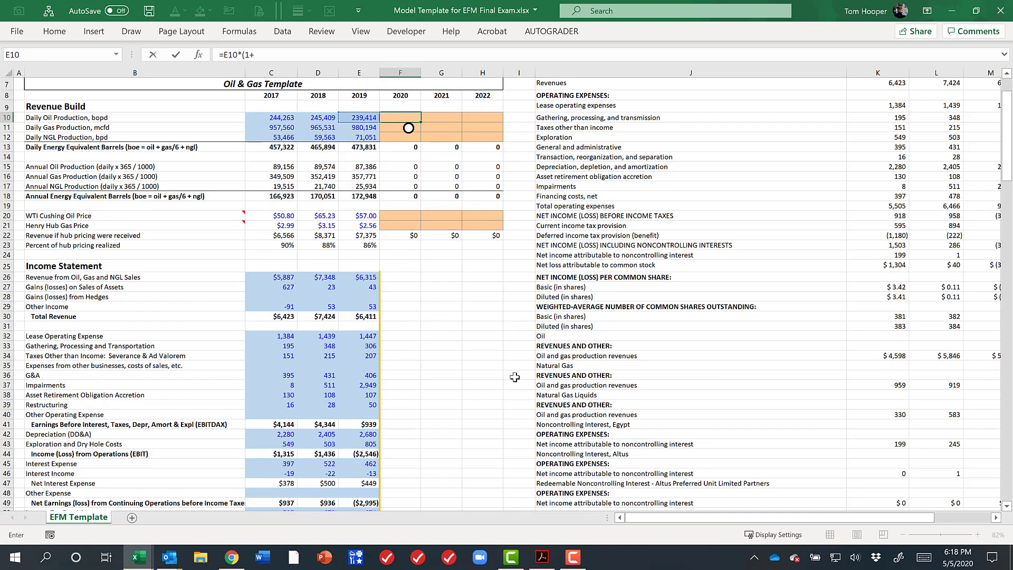
left_click(413, 358)
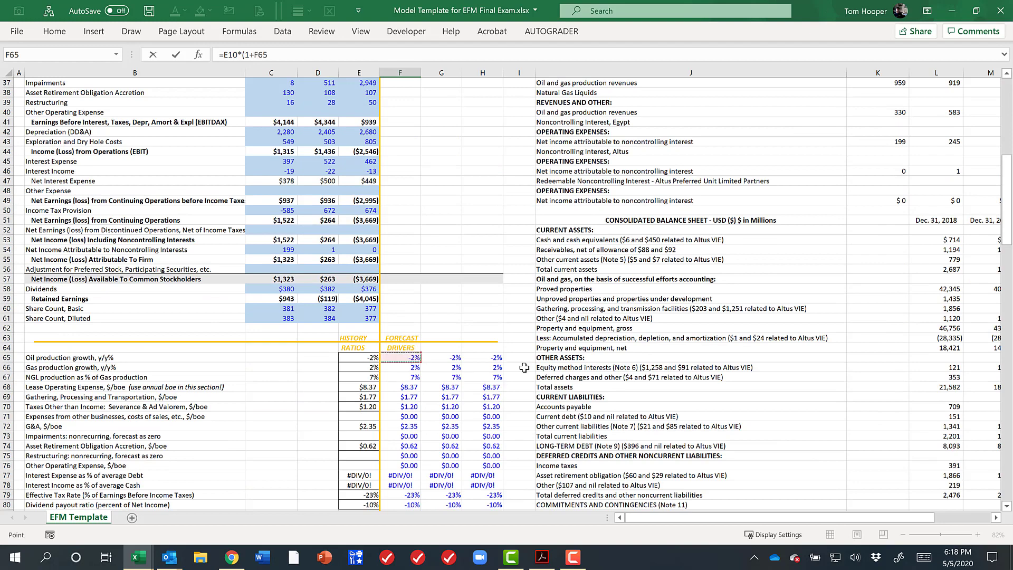
type(")")
key("ctrl+Return")
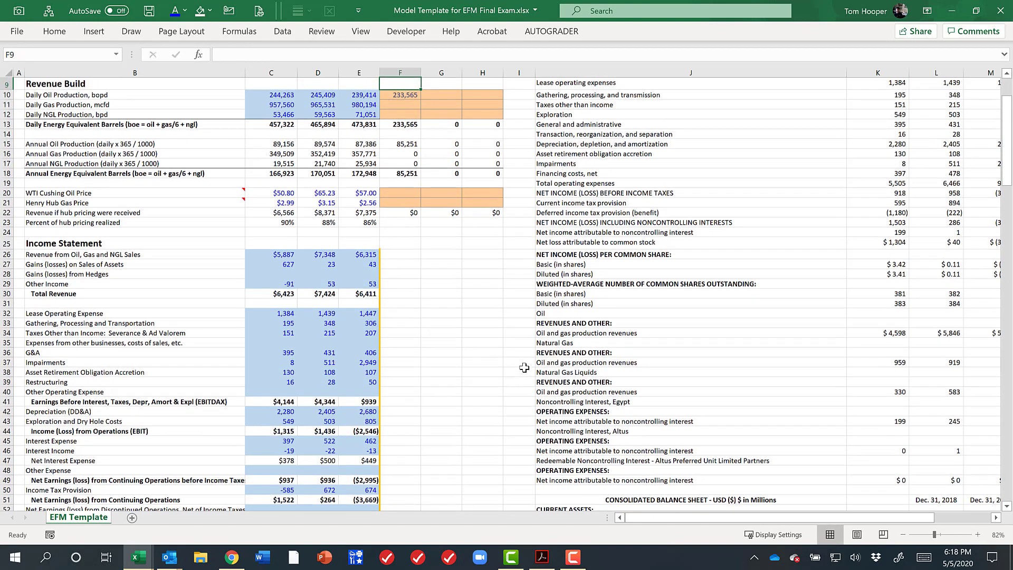
Calculate the 2020 daily gas production in F11 from the prior year and its growth driver with =E11*(1+F66)
key("Down")
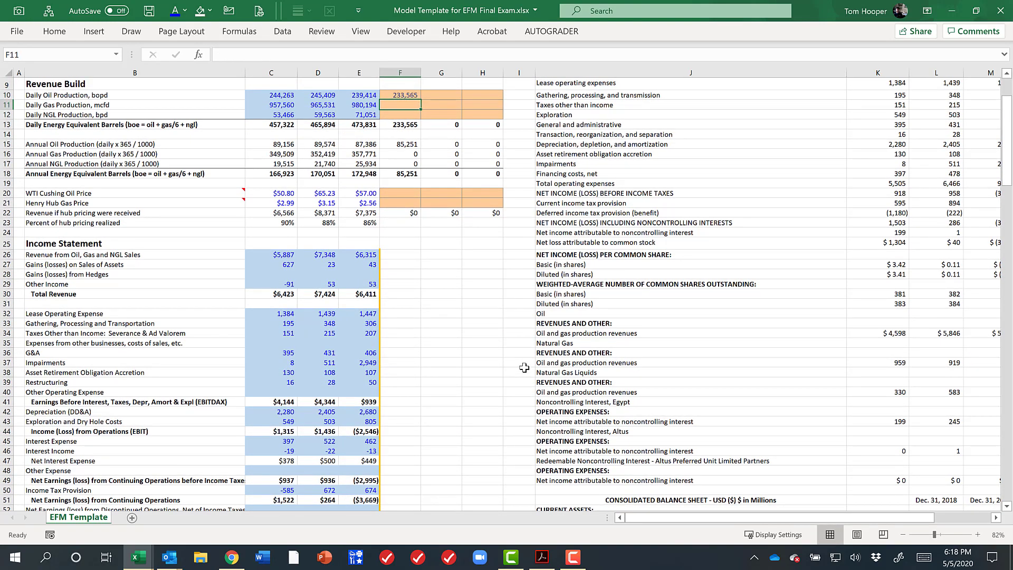
type("=")
key("Left")
type("*")
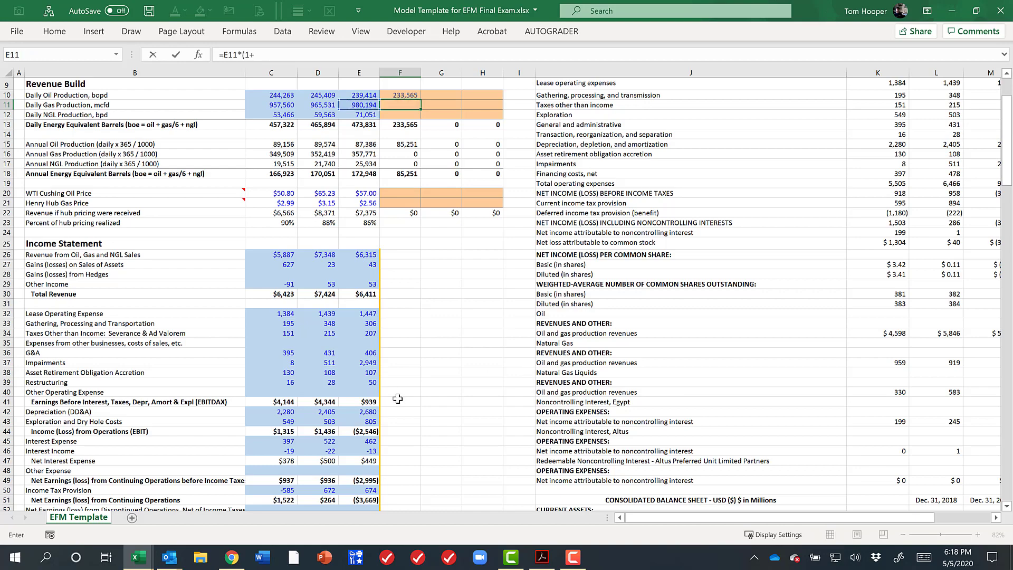
scroll(395, 396, "down", 11)
left_click(413, 319)
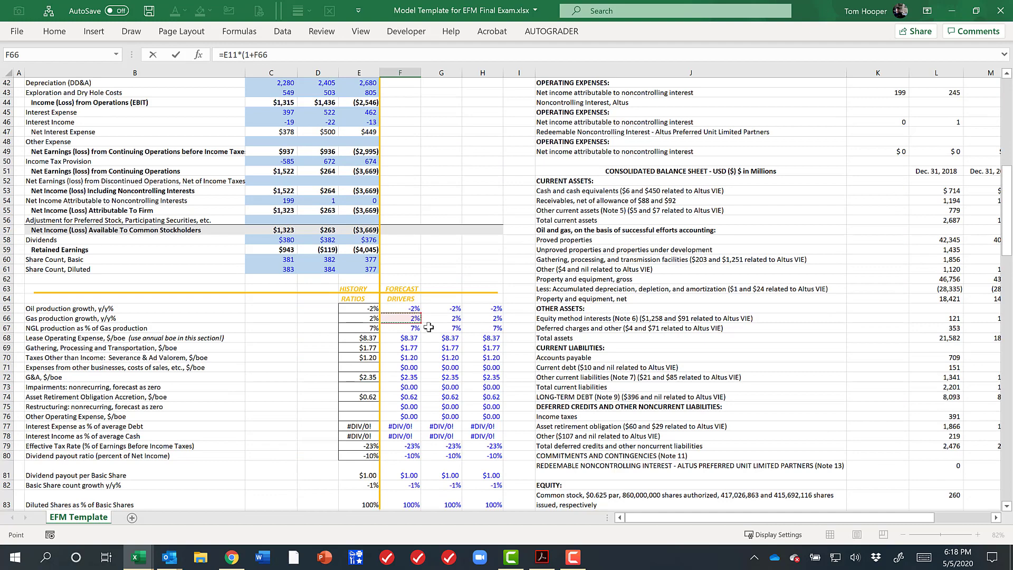
type(")")
key("Return")
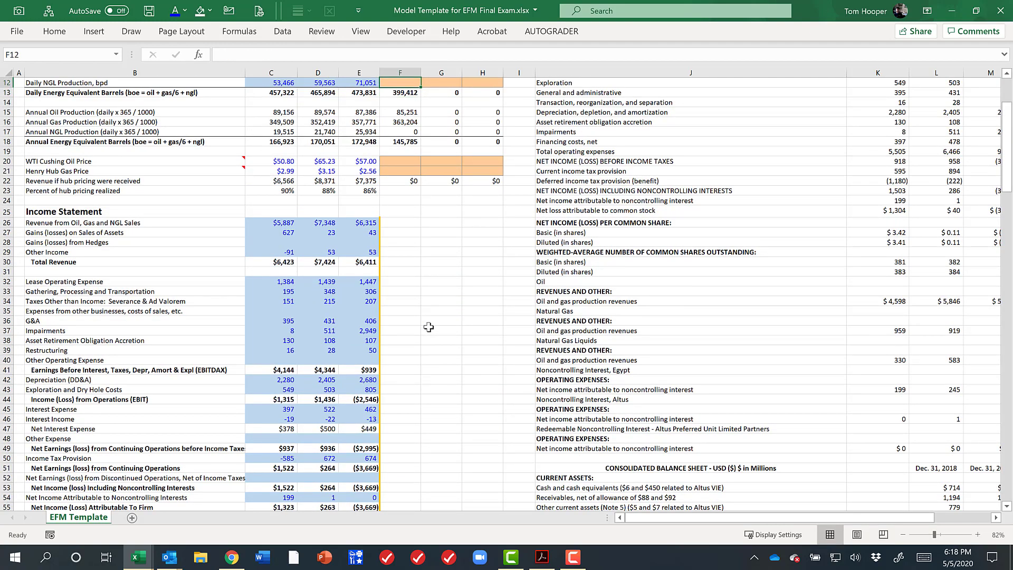
Calculate the 2020 daily NGL production in F12 as a percentage of gas production with =F67*F11
type("=")
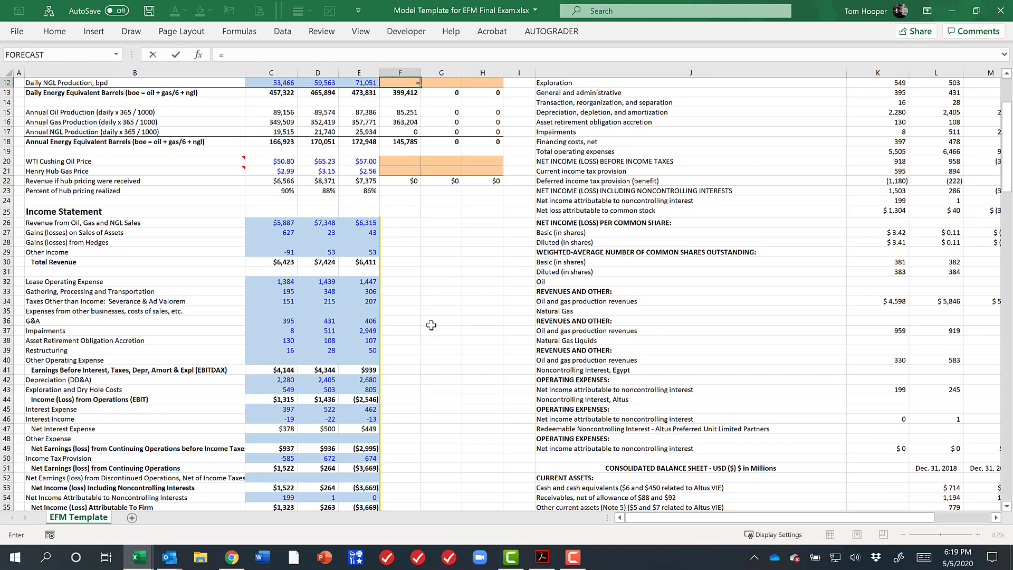
scroll(431, 325, "down", 5)
left_click(407, 477)
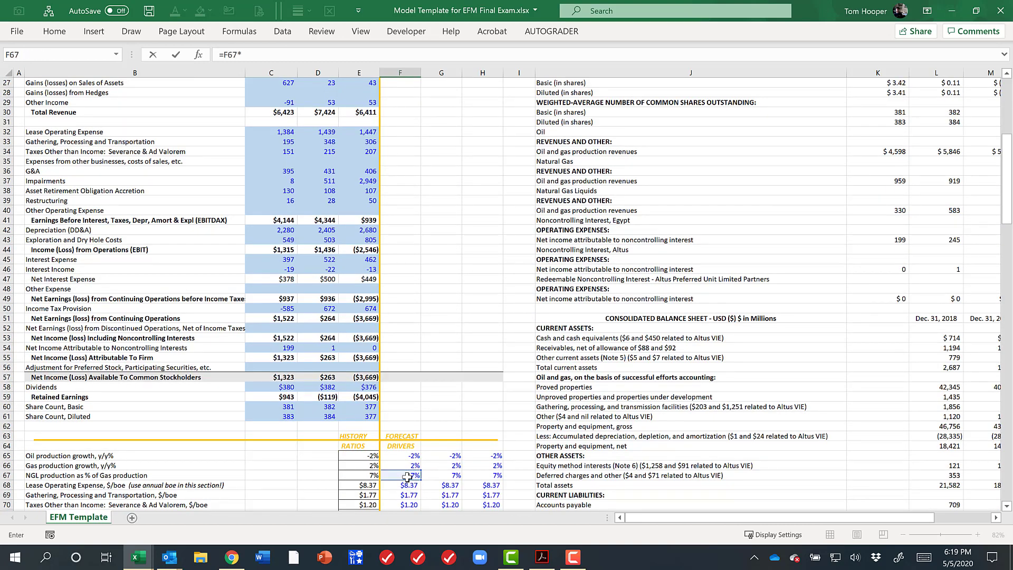
type("*")
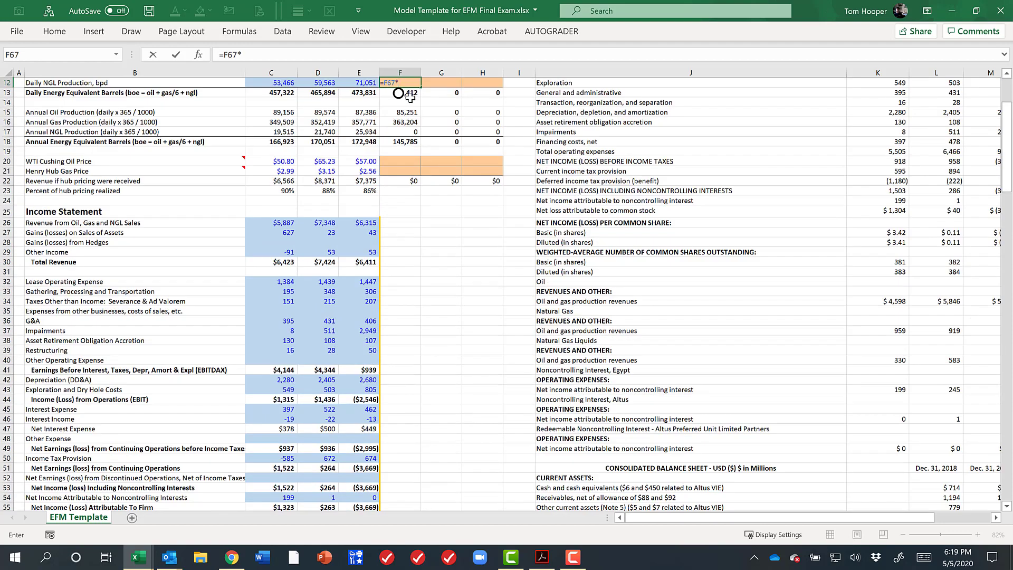
scroll(414, 90, "up", 2)
left_click(404, 138)
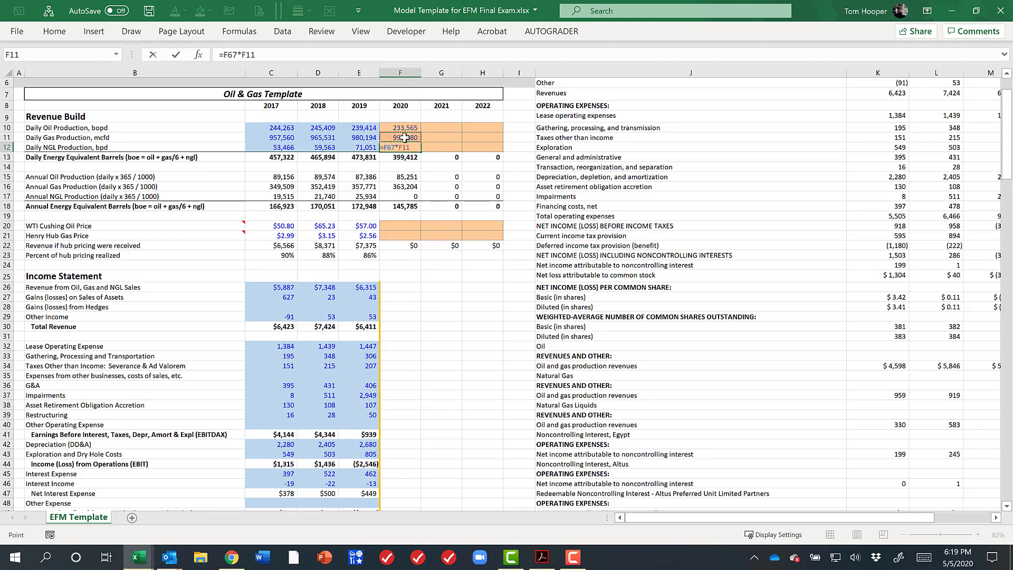
key("Return")
key("Return")
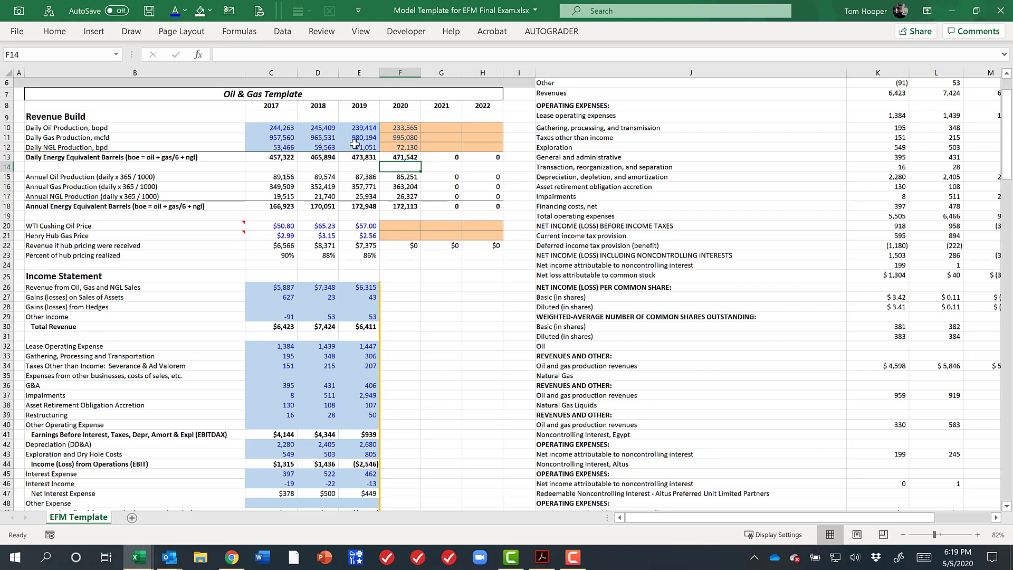
Fill the 2020 daily production formulas in F10:F12 across to 2021 and 2022, through column H
left_click(404, 146)
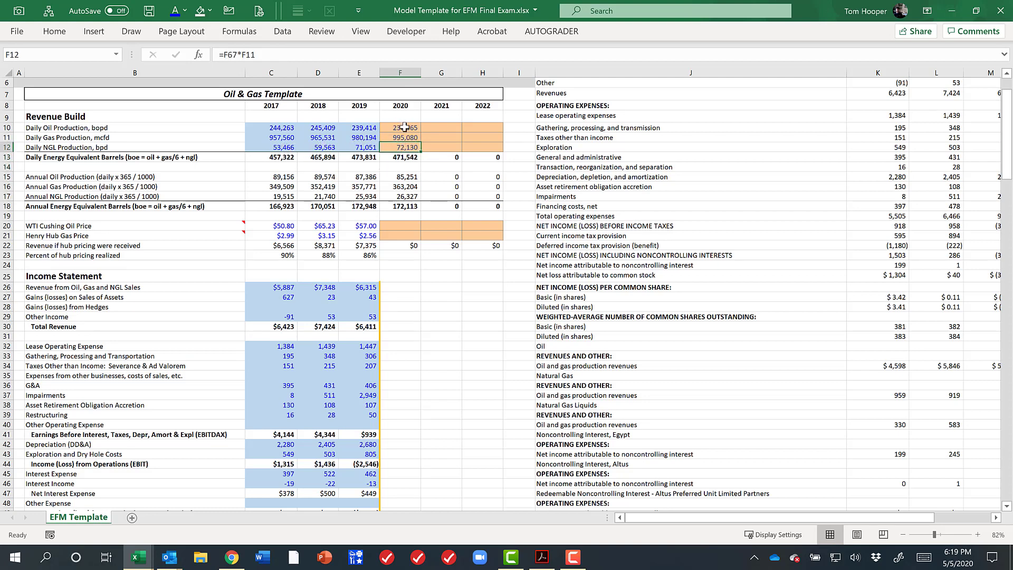
left_click_drag(406, 128, 488, 148)
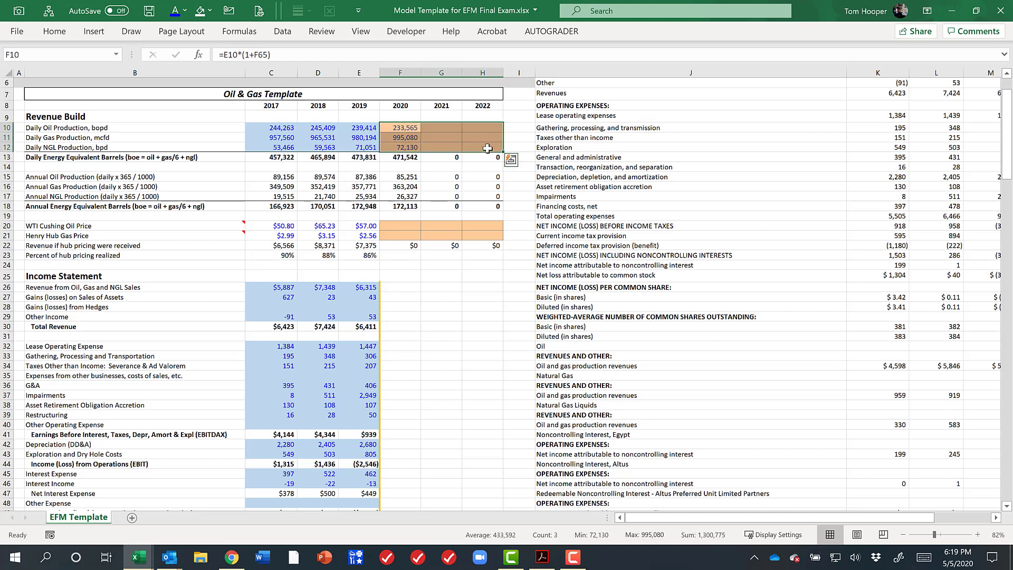
key("ctrl+r")
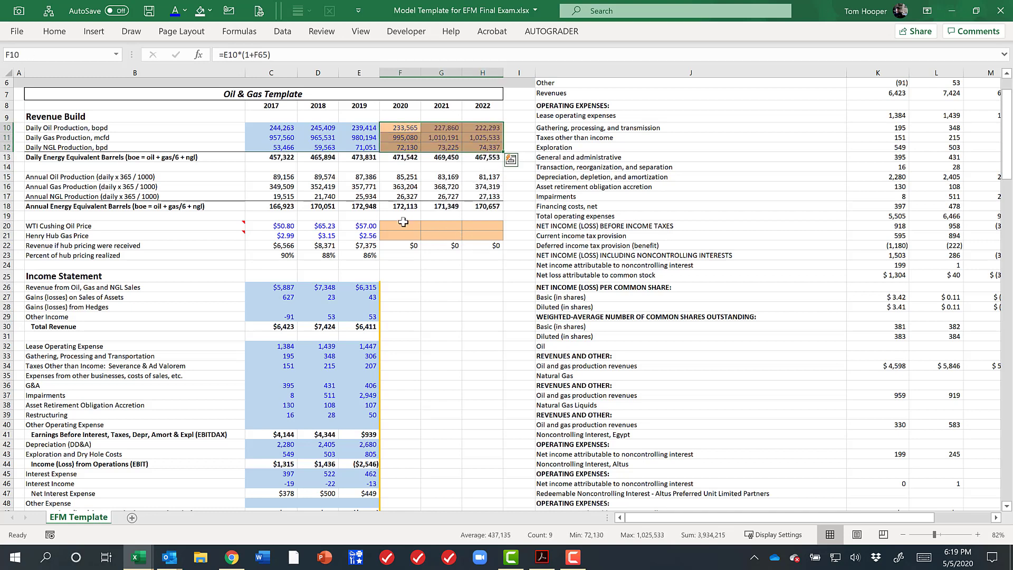
Enter the WTI Cushing oil price forecasts in F20:H20 as $30, $40 and $50 for 2020 through 2022
left_click(408, 228)
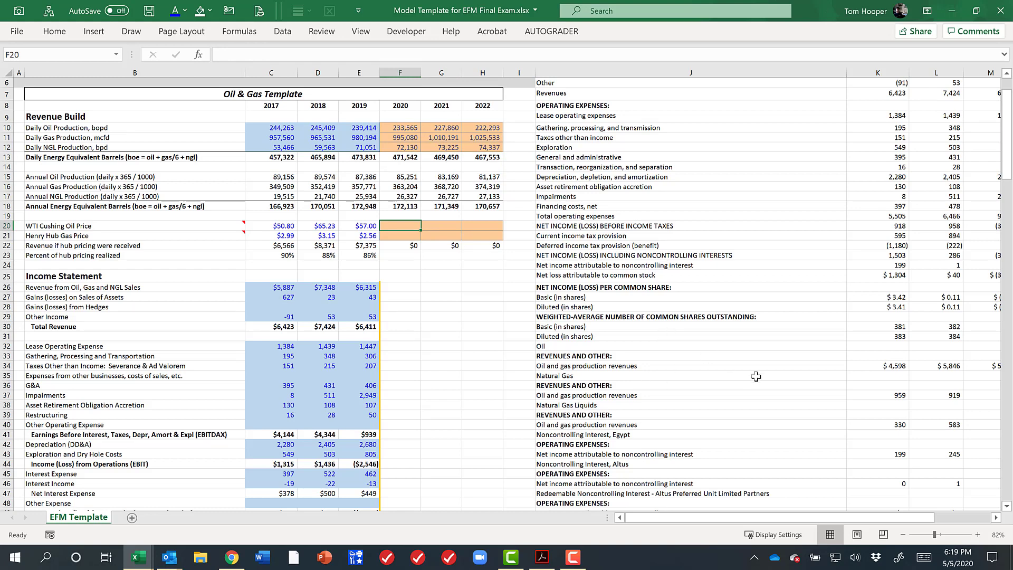
type("30")
key("Tab")
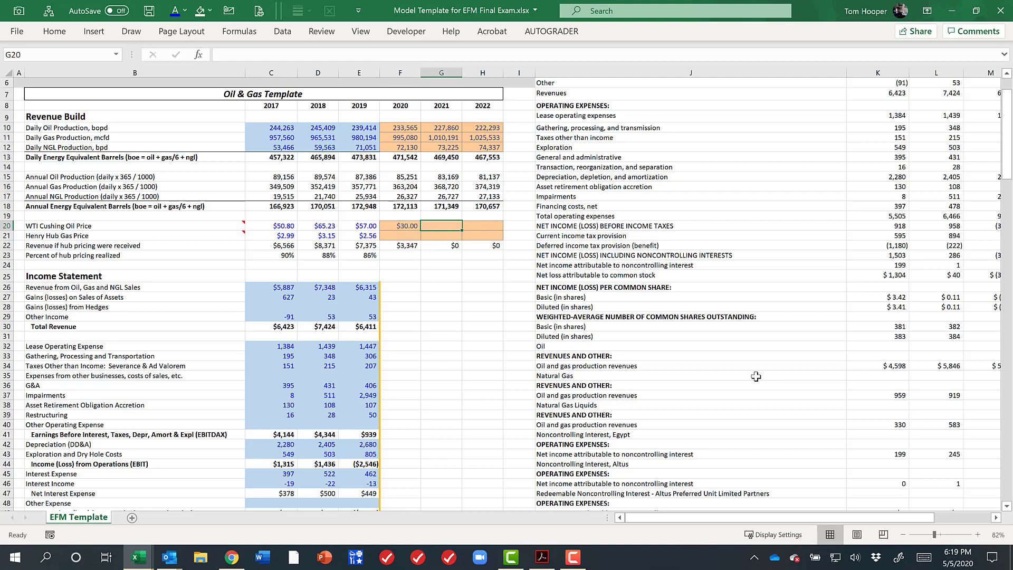
type("40")
key("Tab")
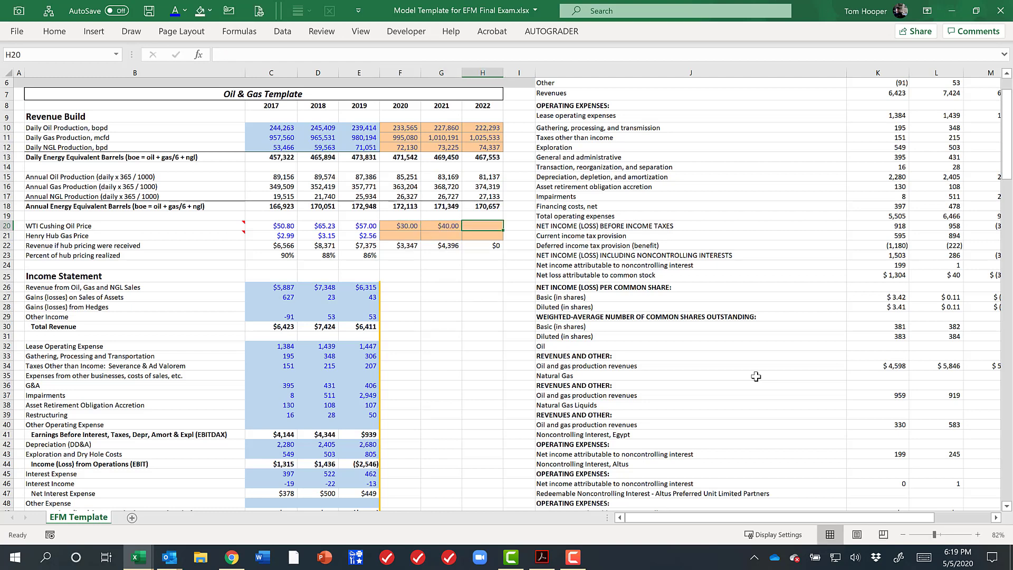
type("50")
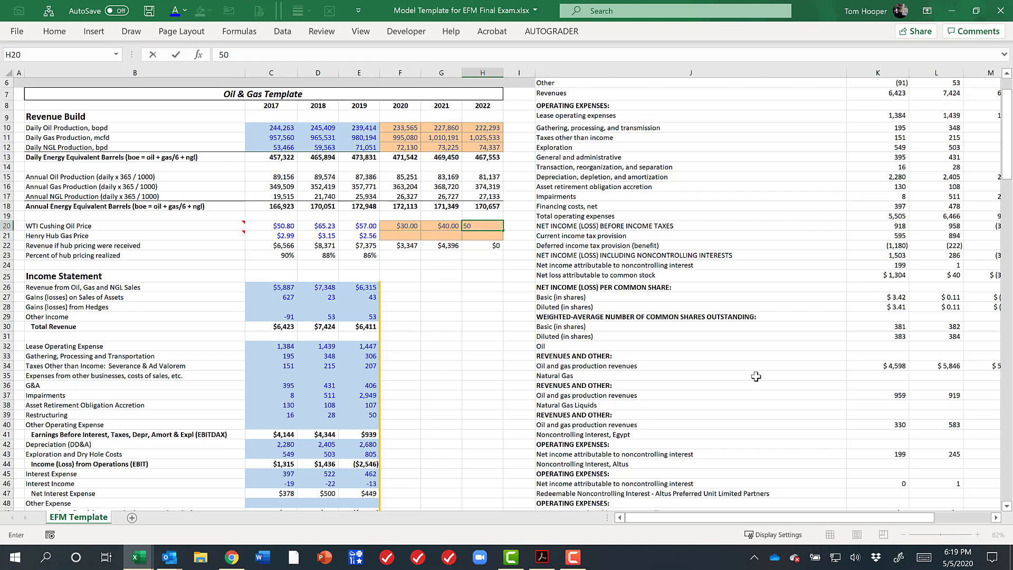
key("Return")
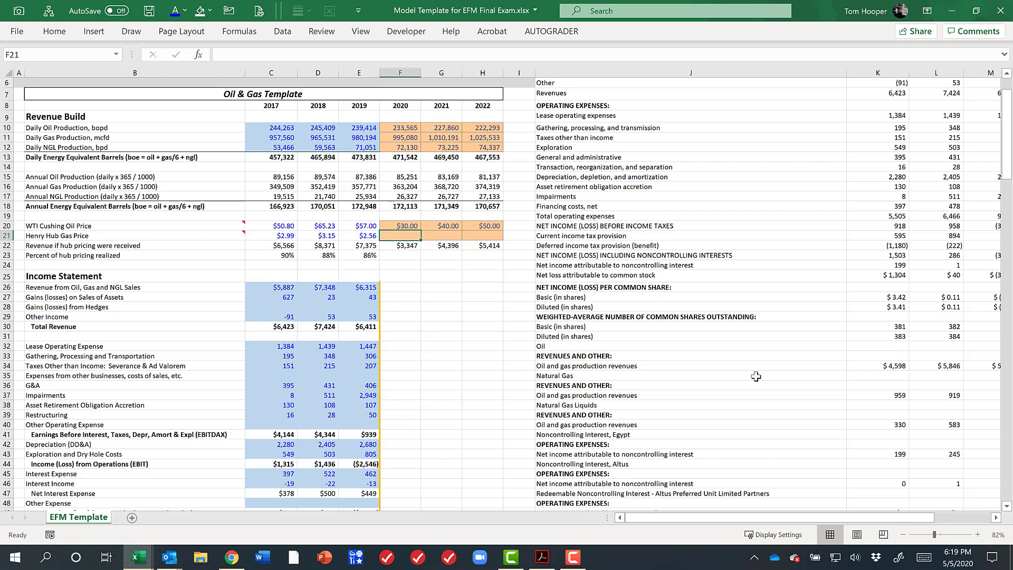
Enter the Henry Hub gas price forecasts in F21:H21 as $1.50, $2.00 and $3.00 for 2020 through 2022
type("3")
scroll(756, 376, "up", 2)
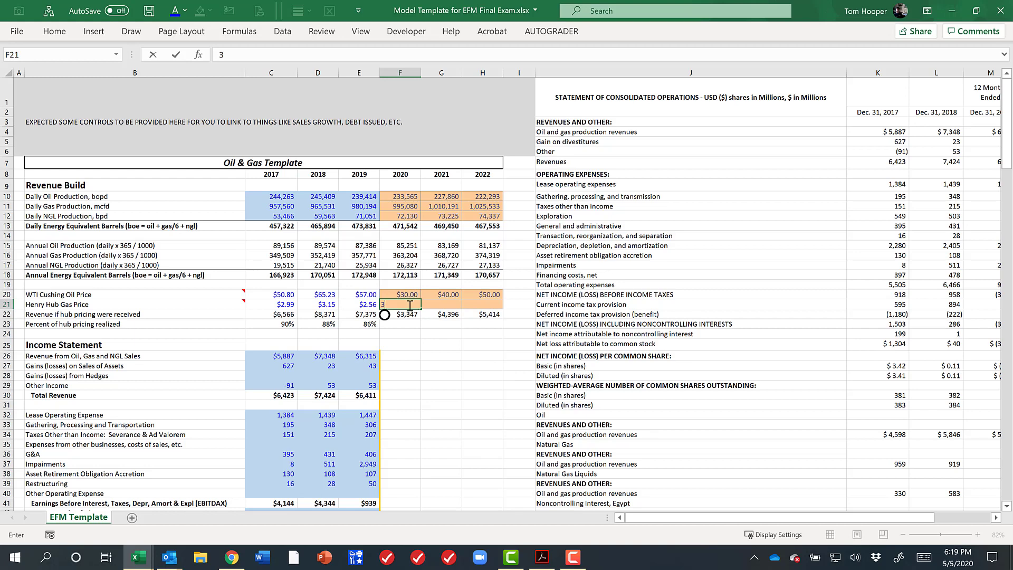
key("BackSpace")
key("Tab")
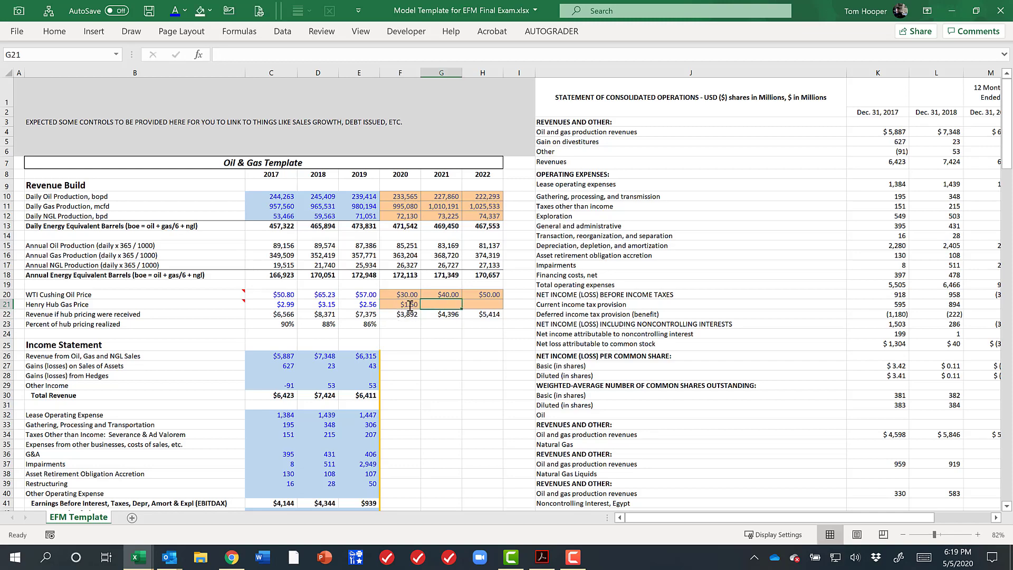
type("2")
key("Tab")
type("3")
key("ctrl+Return")
left_click(409, 314)
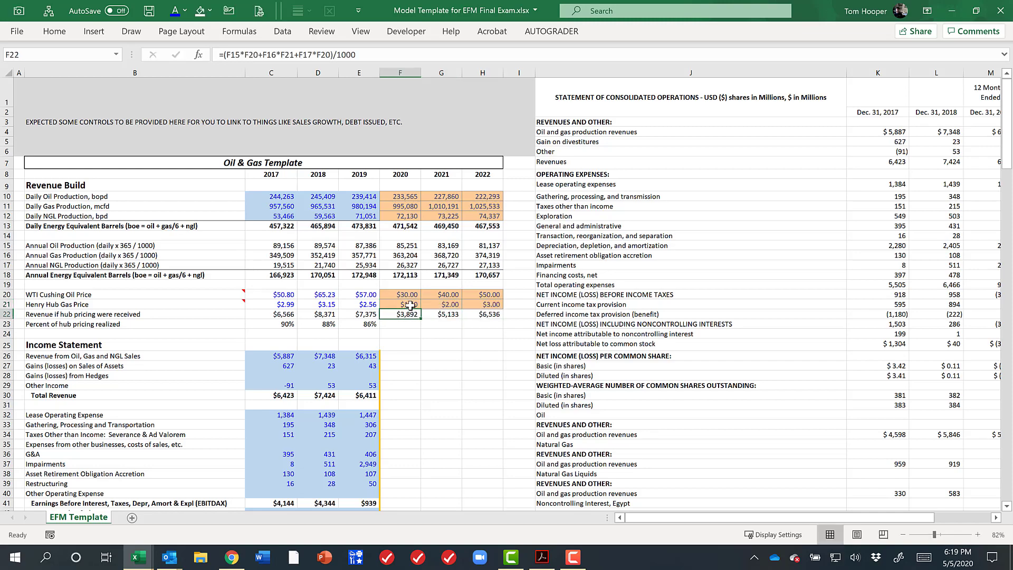
Review the 2020 forecast drivers in F65:F83 against the income statement rows above them
scroll(470, 397, "down", 6)
scroll(470, 397, "down", 9)
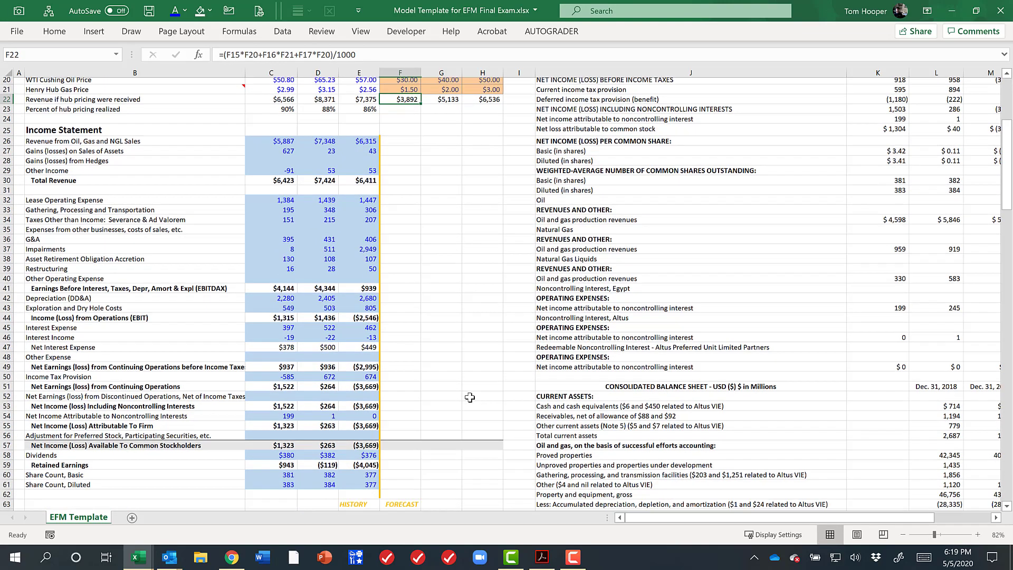
scroll(471, 401, "down", 1)
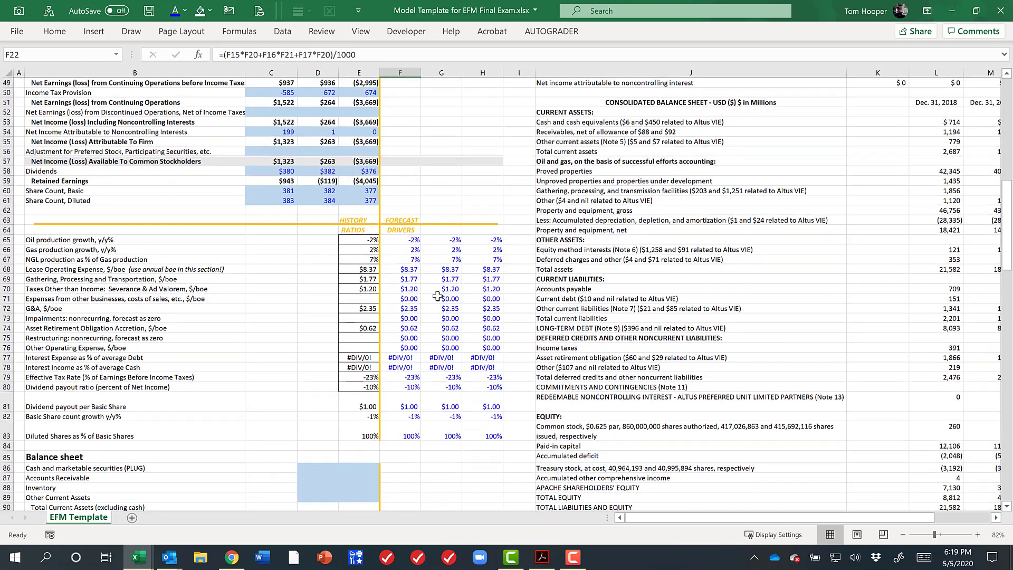
left_click_drag(409, 240, 397, 436)
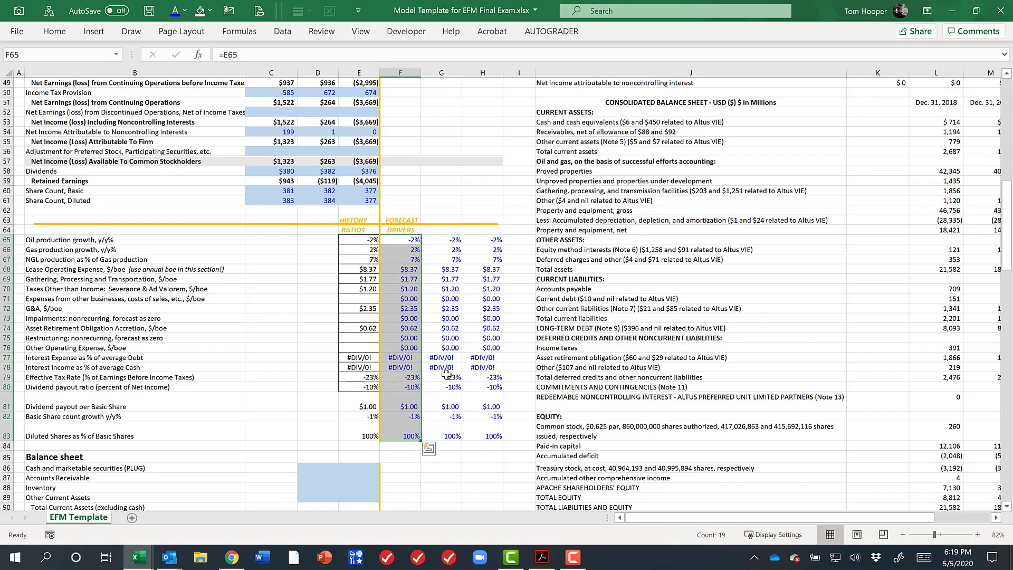
scroll(389, 302, "up", 1)
scroll(388, 301, "up", 4)
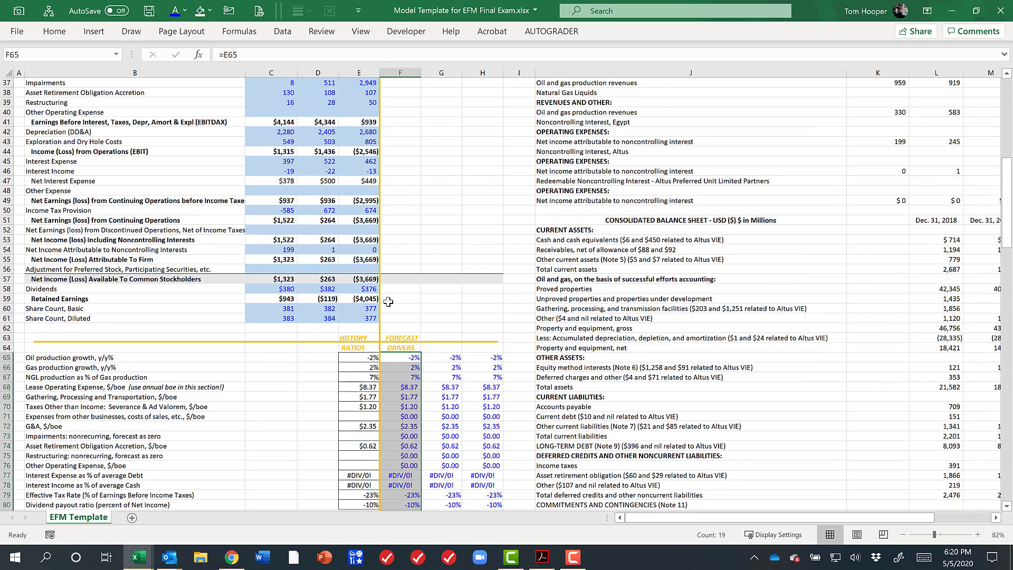
scroll(396, 295, "up", 3, "ctrl")
scroll(396, 293, "up", 1, "ctrl")
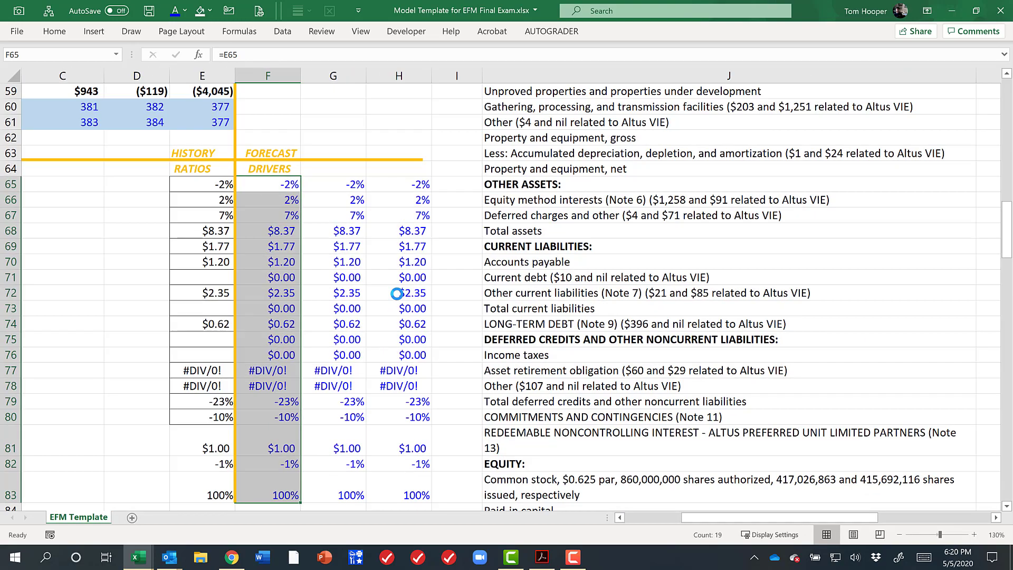
scroll(396, 294, "down", 6, "ctrl")
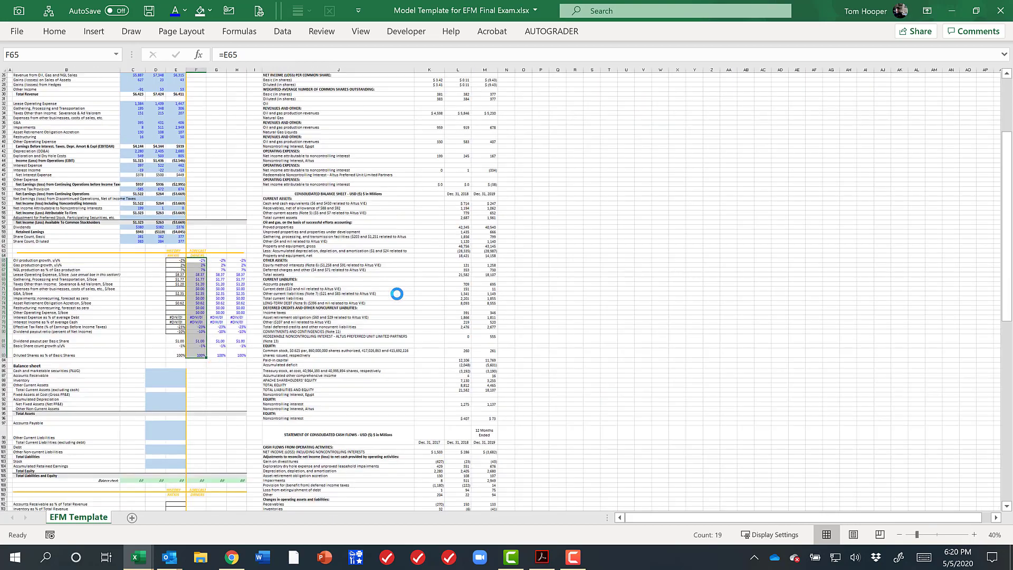
Look over the template from the revenue build and income statement down to the balance sheet and cash flow sections
key("ctrl+Home")
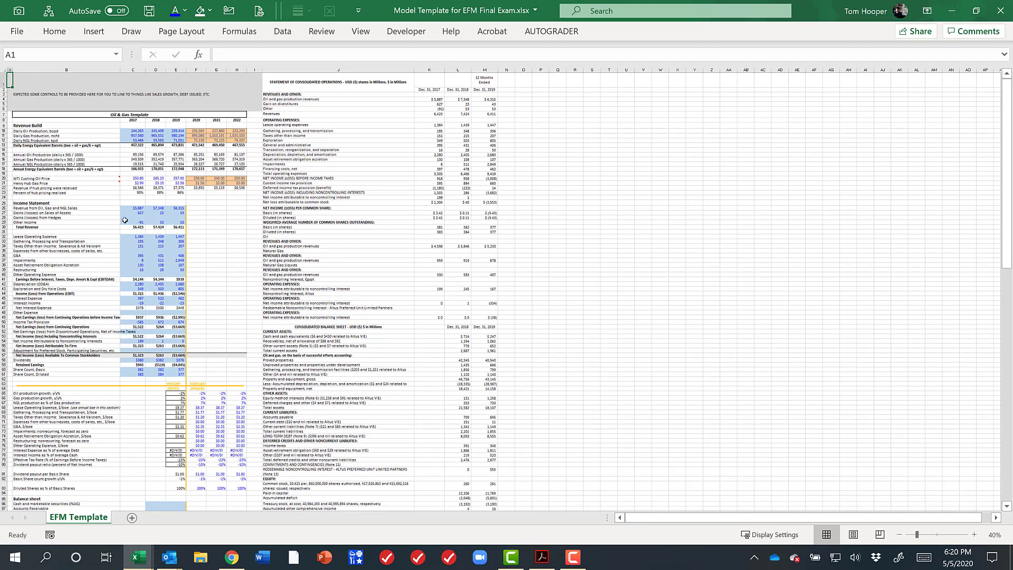
mouse_move(125, 220)
left_mouse_down()
mouse_move(135, 243)
mouse_move(135, 229)
left_mouse_up()
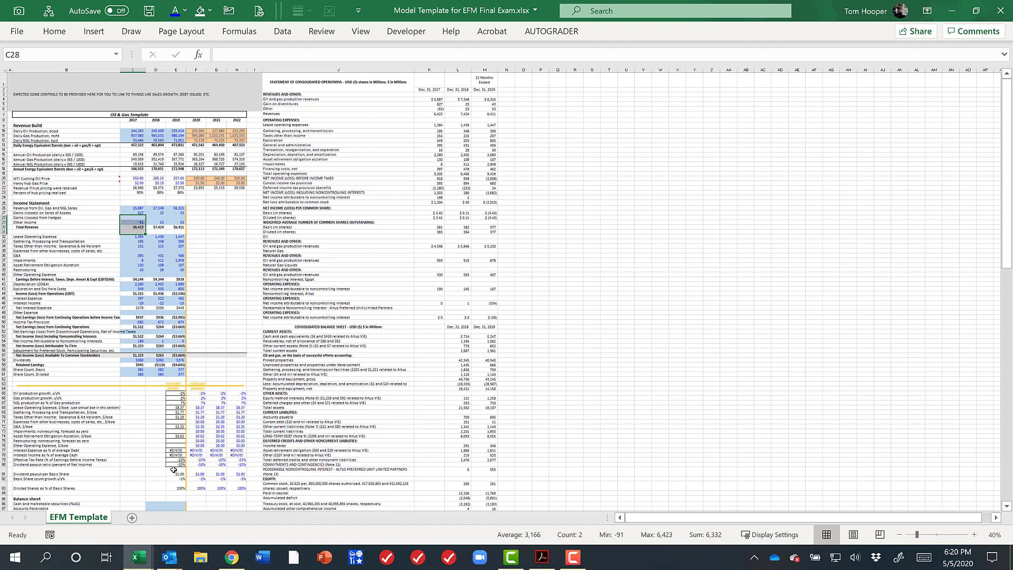
scroll(172, 454, "down", 7)
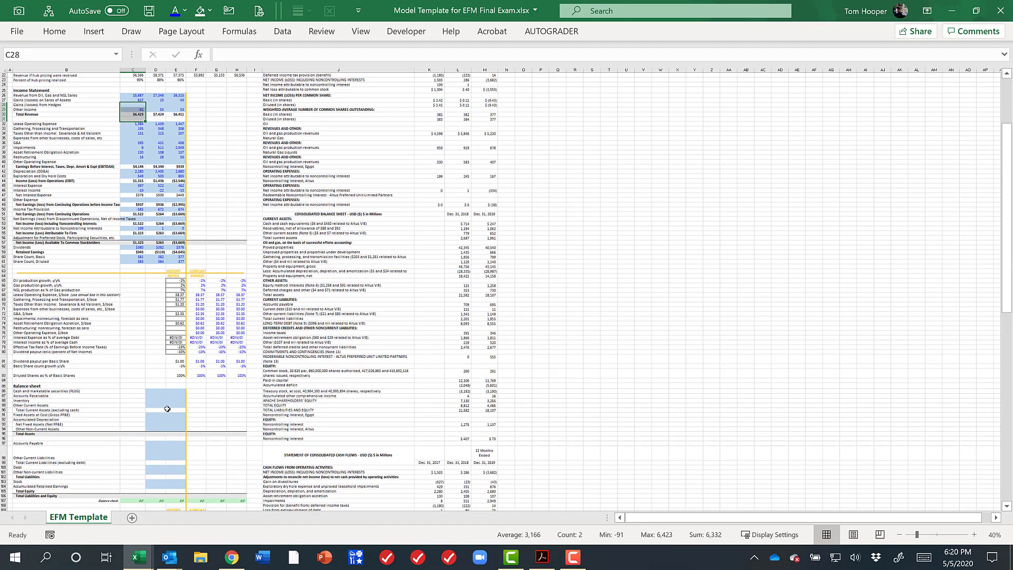
scroll(160, 452, "down", 8)
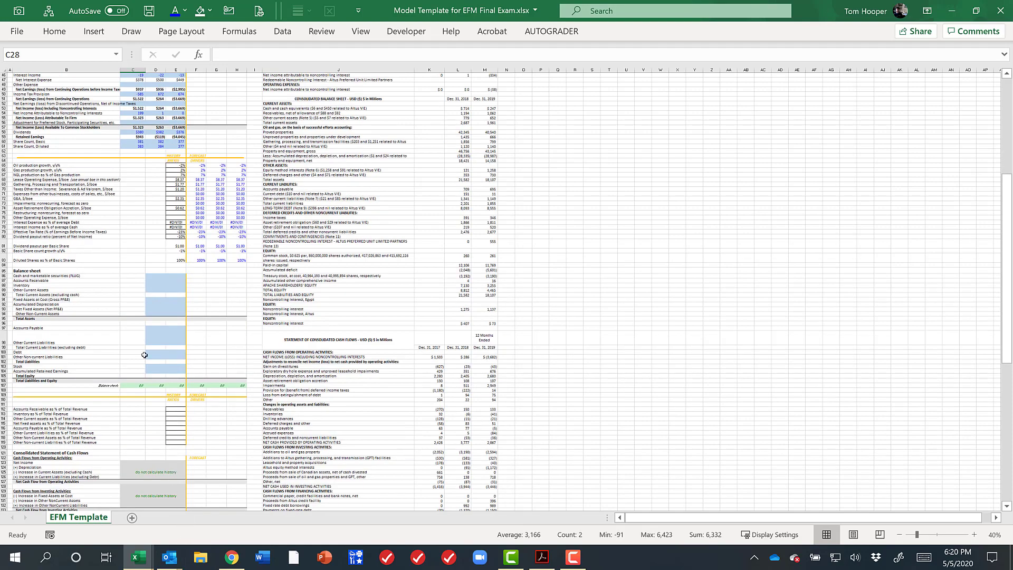
scroll(157, 364, "up", 1)
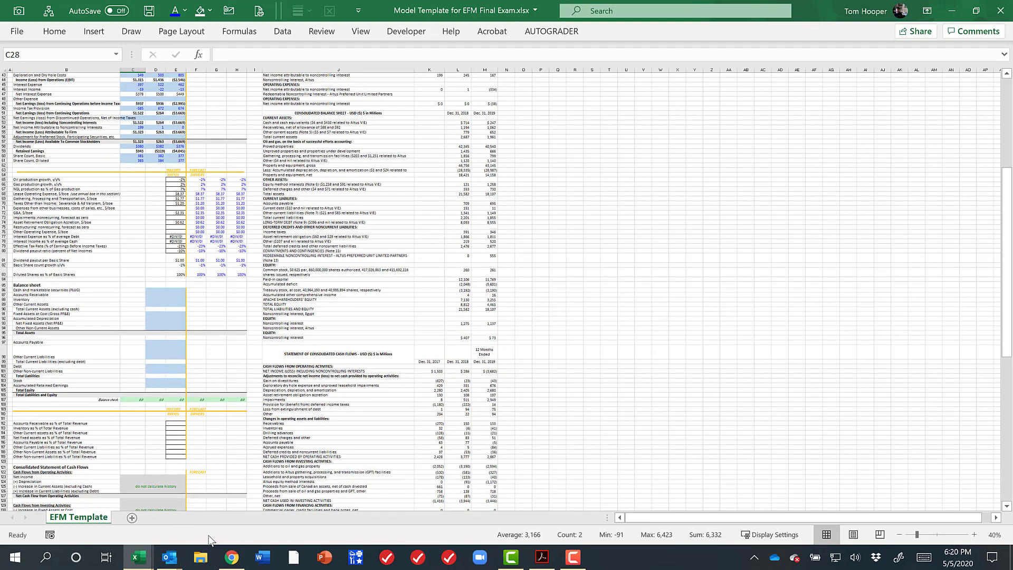
scroll(205, 461, "up", 8)
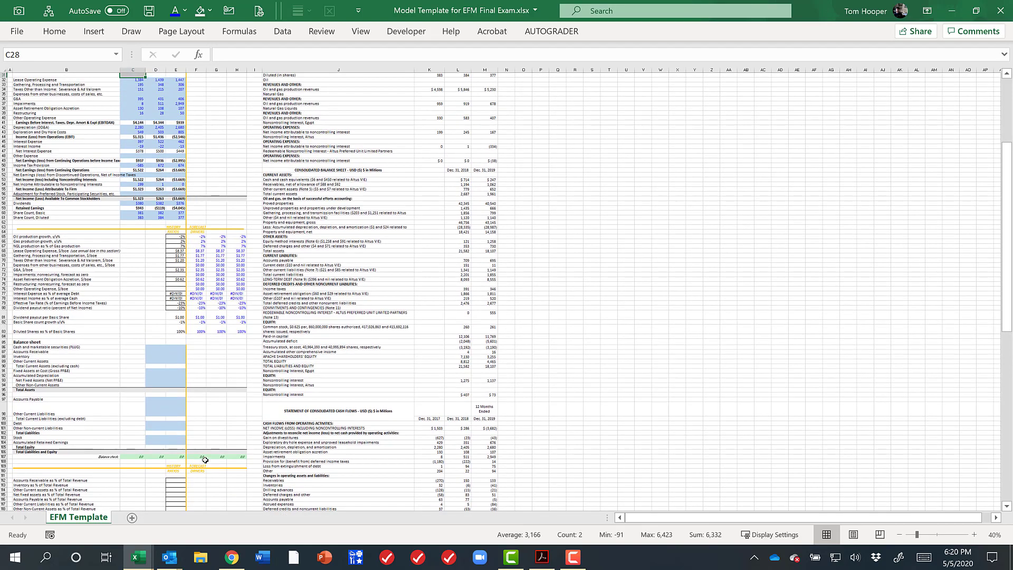
scroll(206, 460, "up", 1)
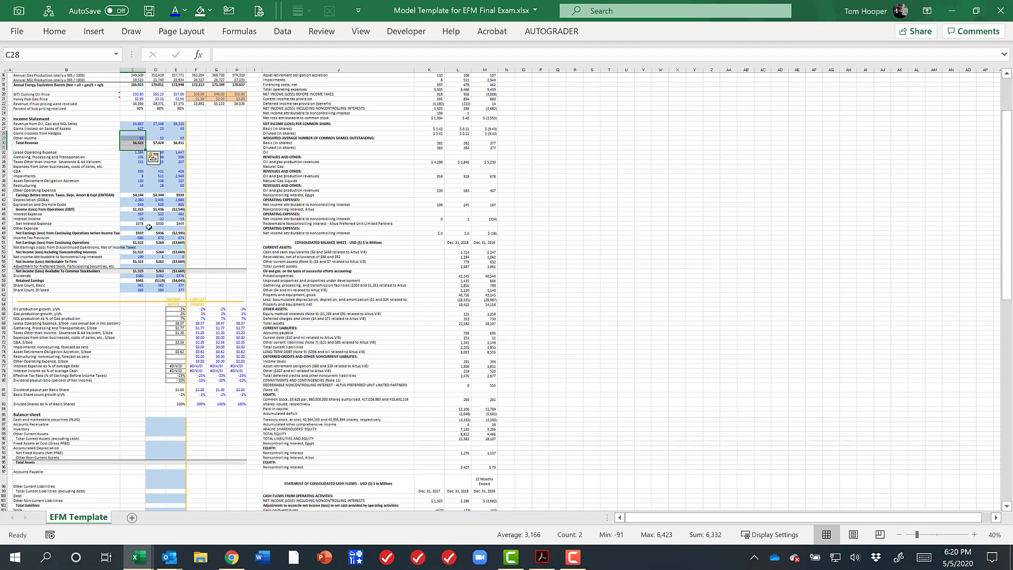
scroll(149, 227, "up", 5)
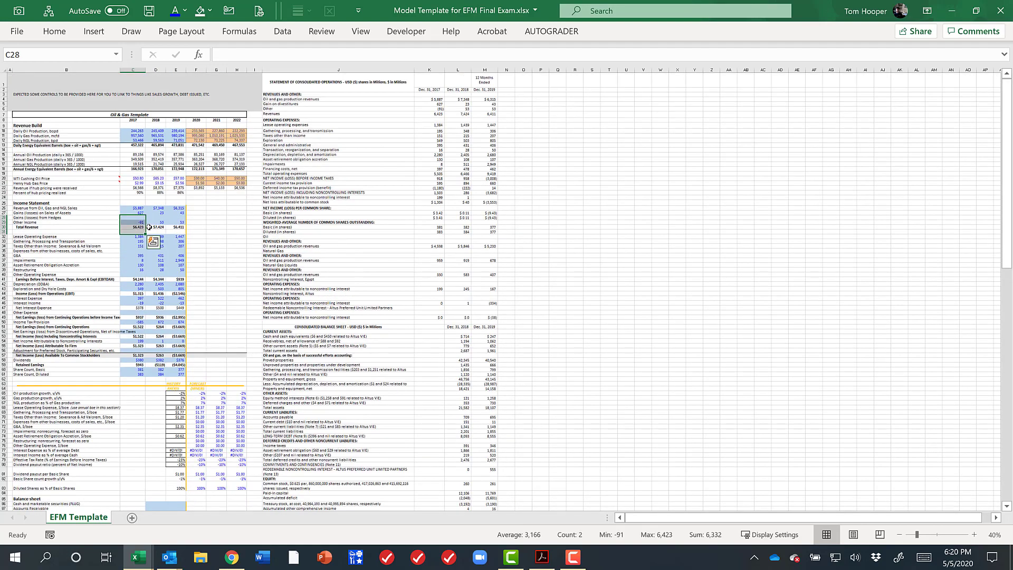
Examine the controls area, the forecast production and price assumptions, the 2020 drivers, and the sections down to the discounted cash flow valuation
left_click(26, 83)
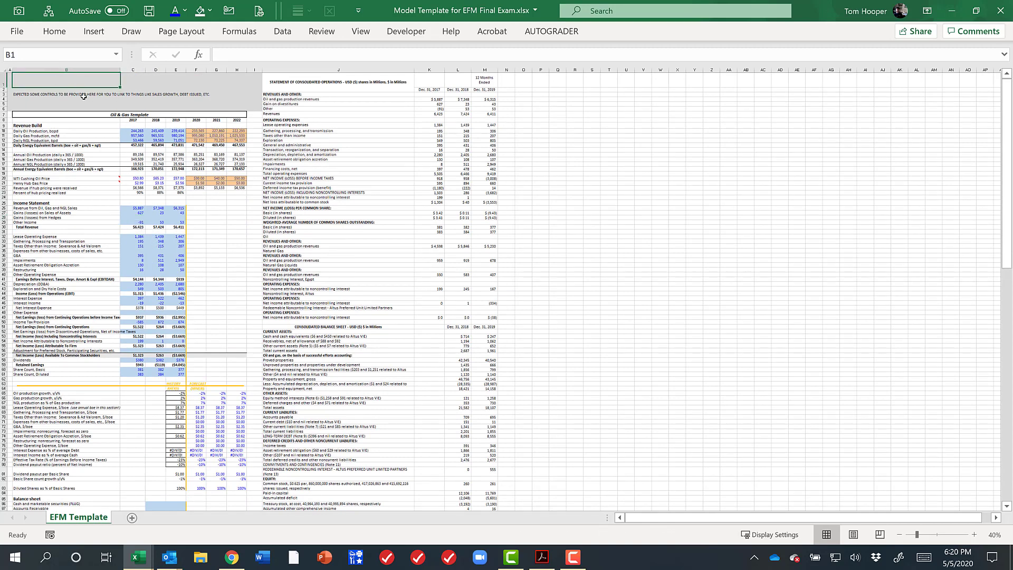
left_click(196, 133)
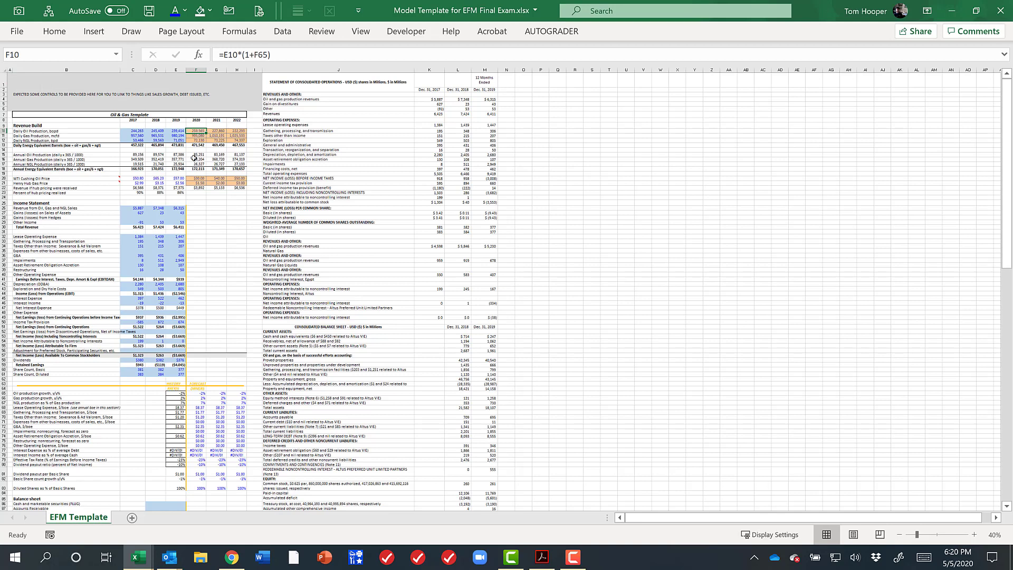
left_click_drag(203, 179, 242, 188)
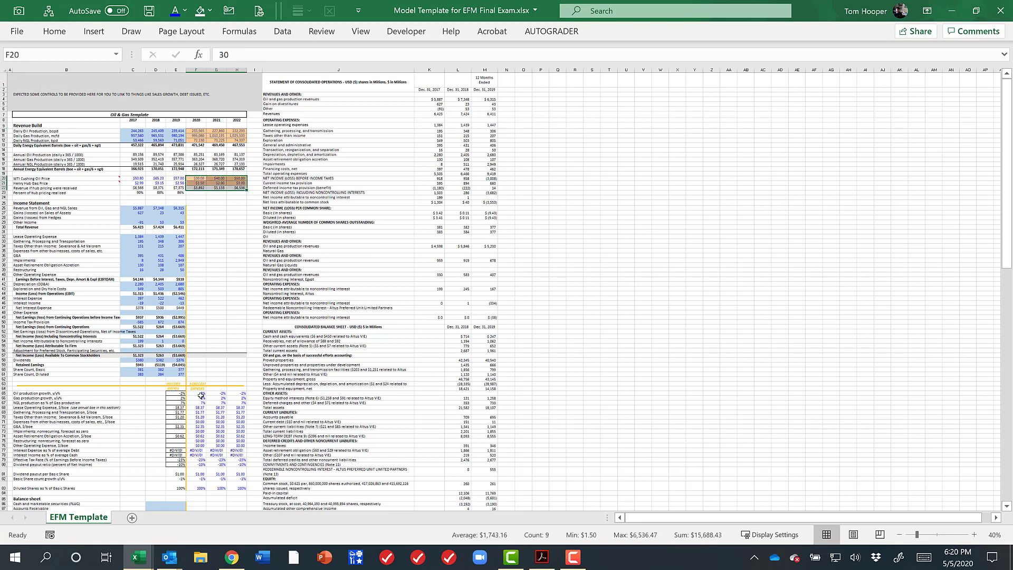
left_click_drag(199, 394, 199, 478)
scroll(211, 459, "down", 1)
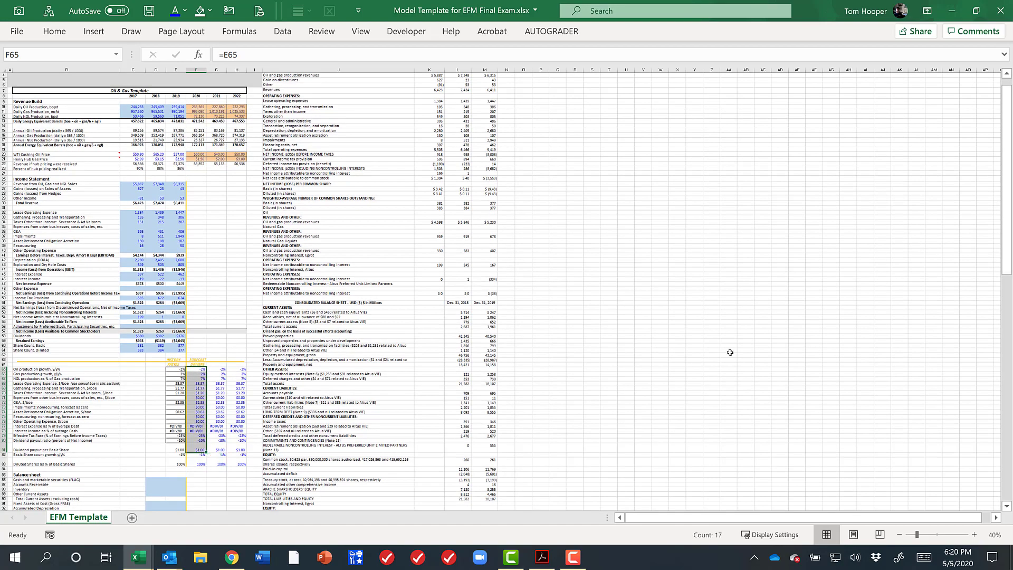
scroll(1009, 261, "down", 1)
scroll(1011, 338, "down", 20)
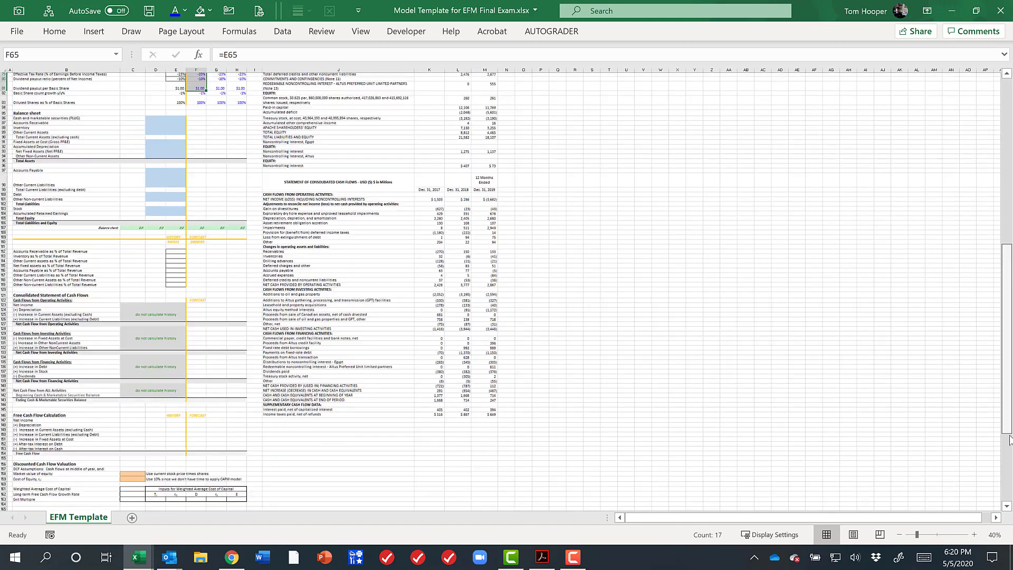